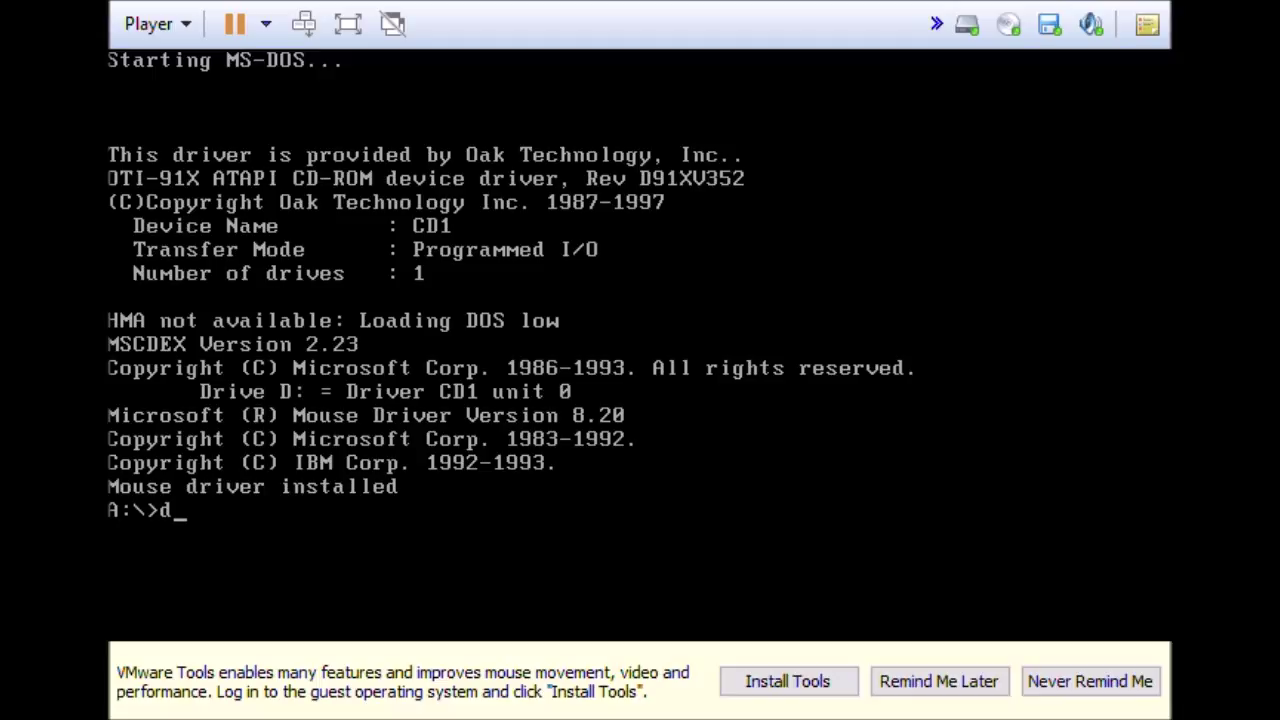
Switch to drive D: and list the files in its root directory.
key(Return)
text(dir)
key(Return)
Change to the win311 directory on drive D: and run setup.
text(cd win31)
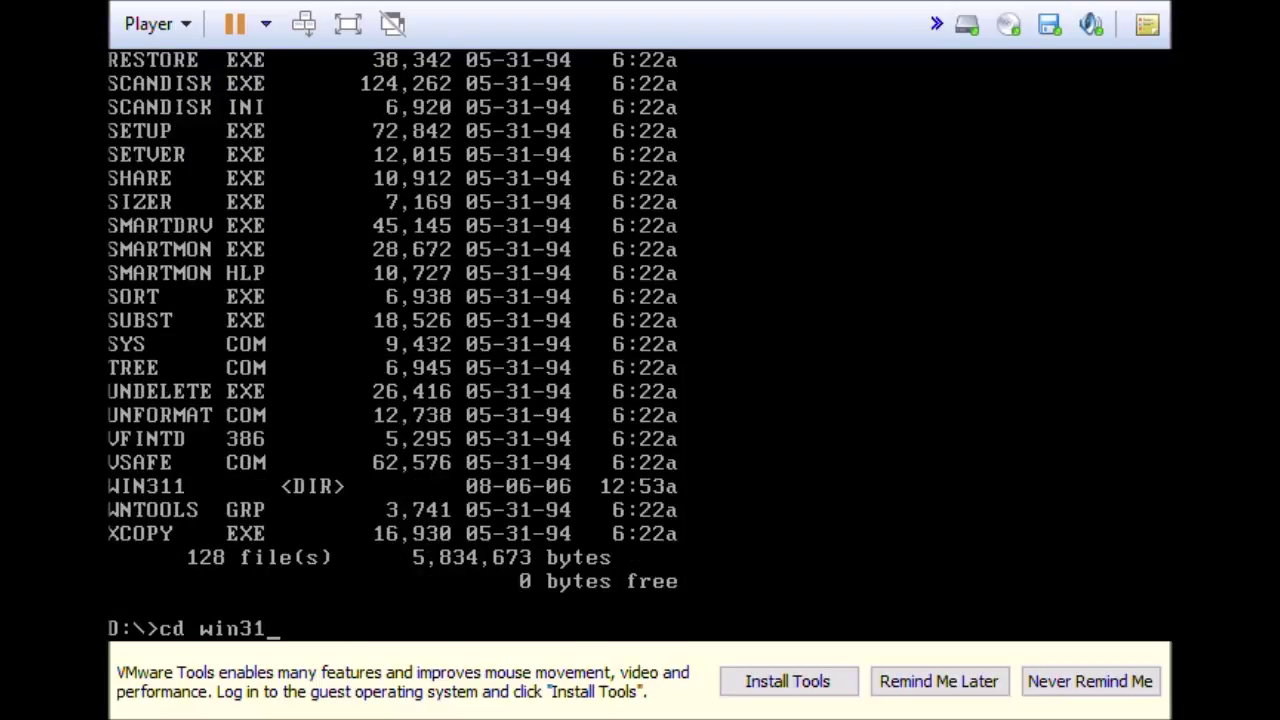
text(1)
key(Return)
text(set)
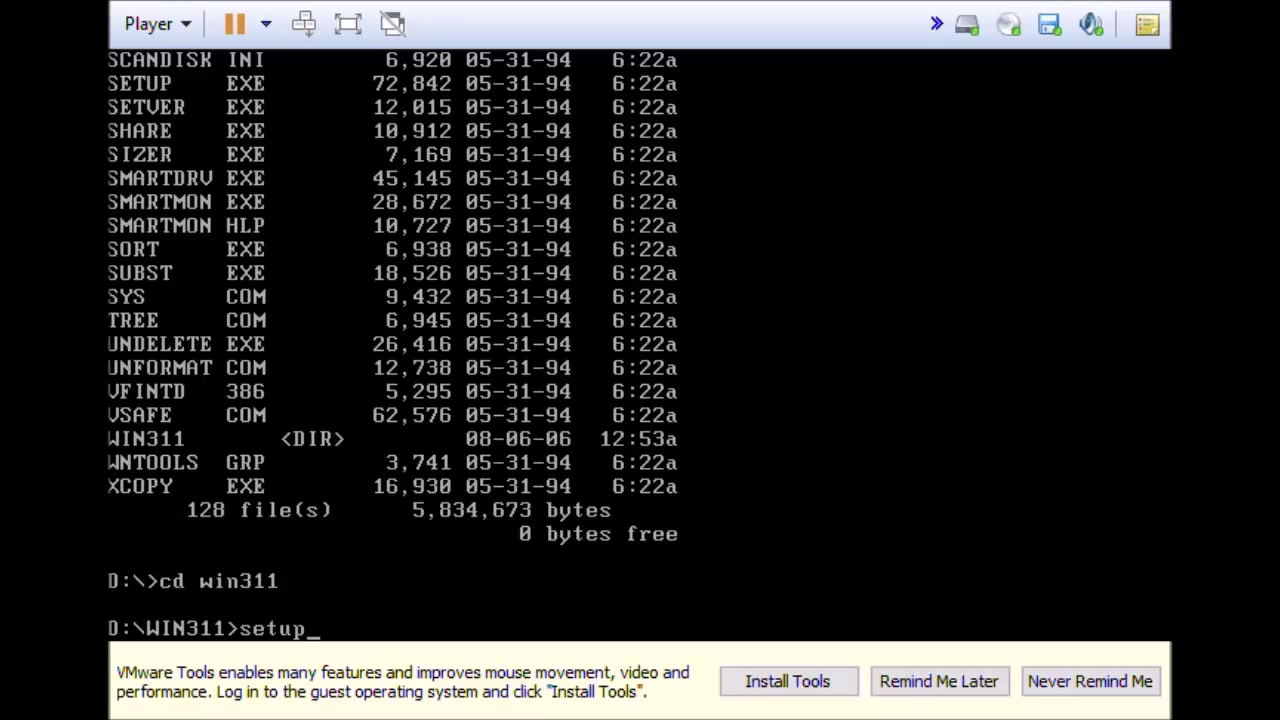
text(up)
key(Return)
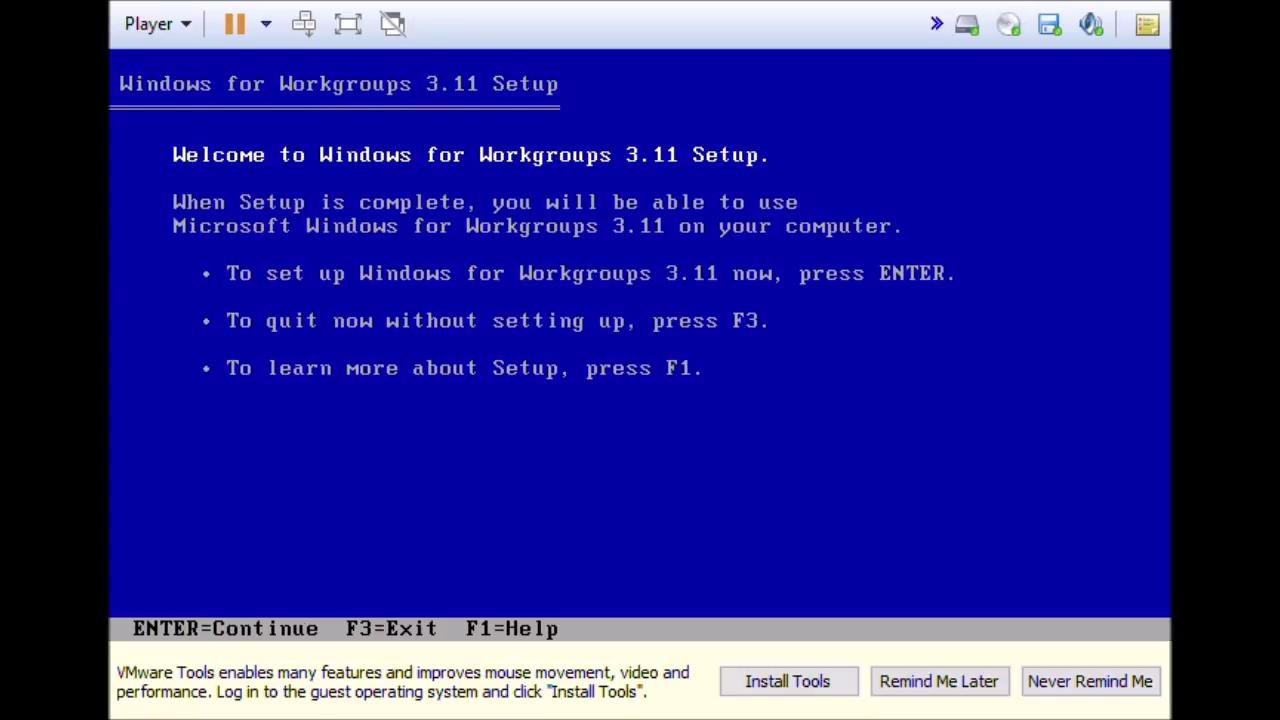
Begin an Express Setup of Windows for Workgroups 3.11 and use C:\WIN as the installation directory.
key(Return)
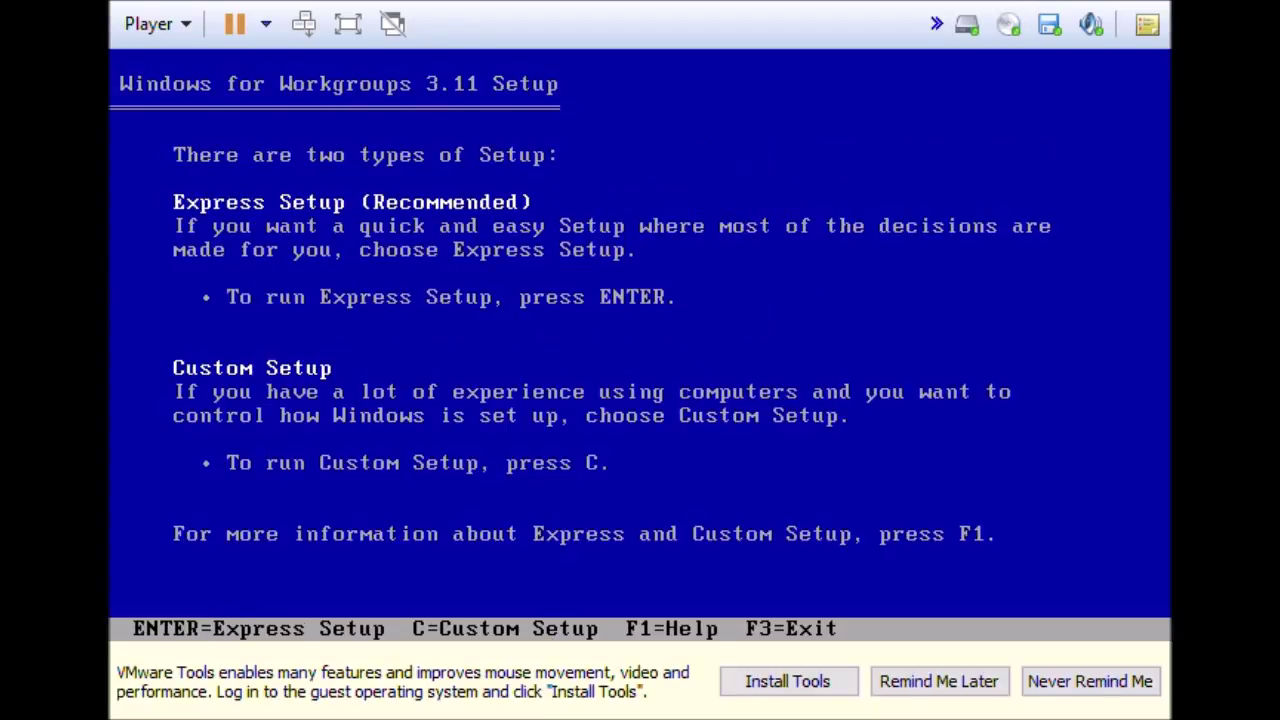
key(Return)
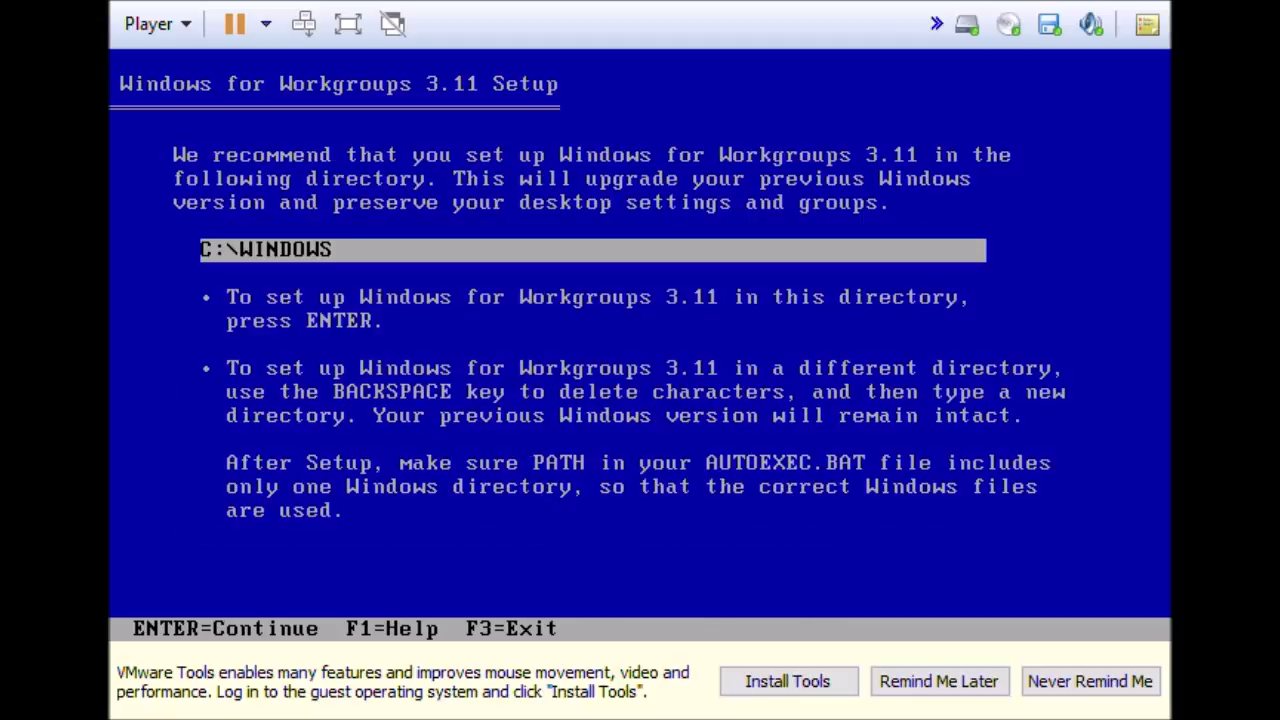
key(Return)
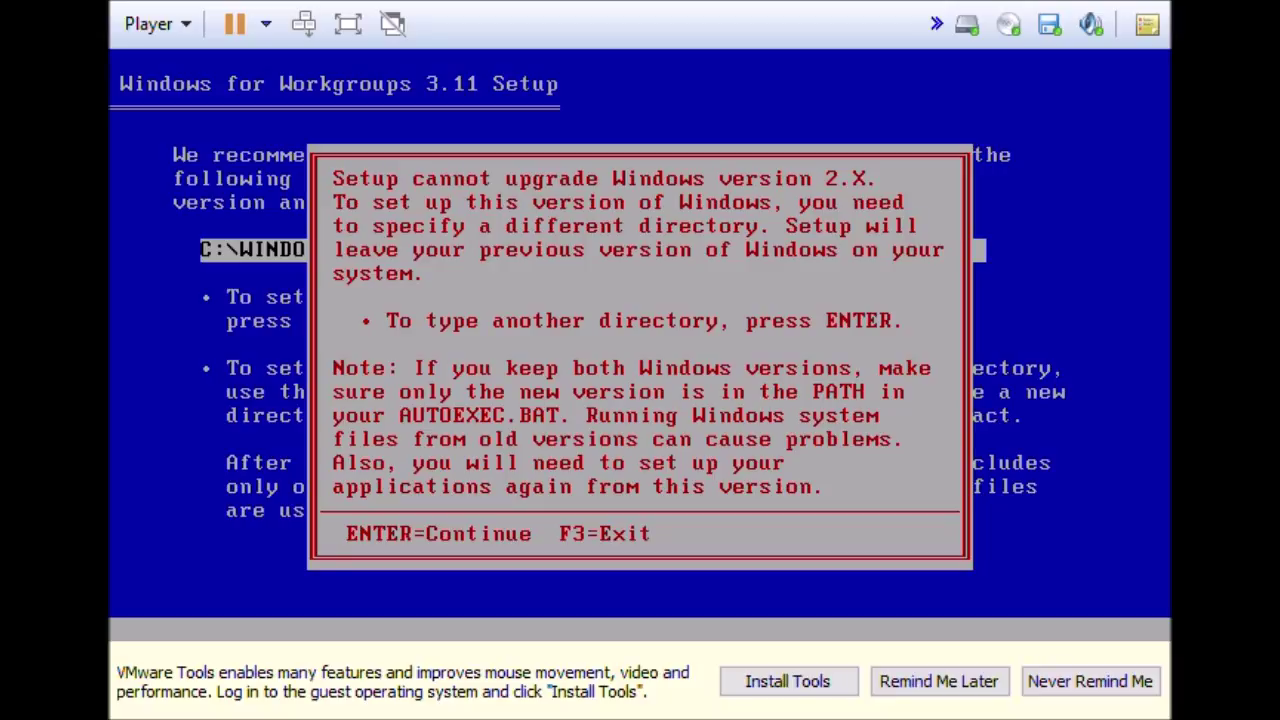
key(Return)
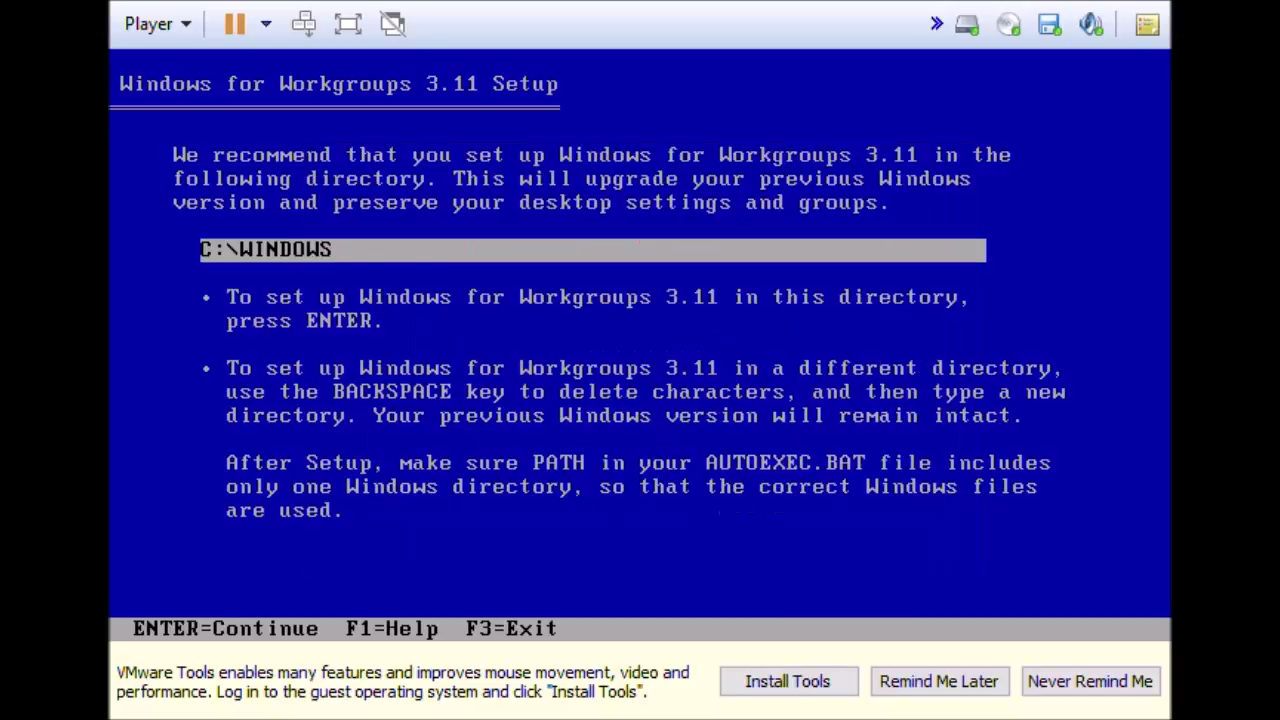
key(Return)
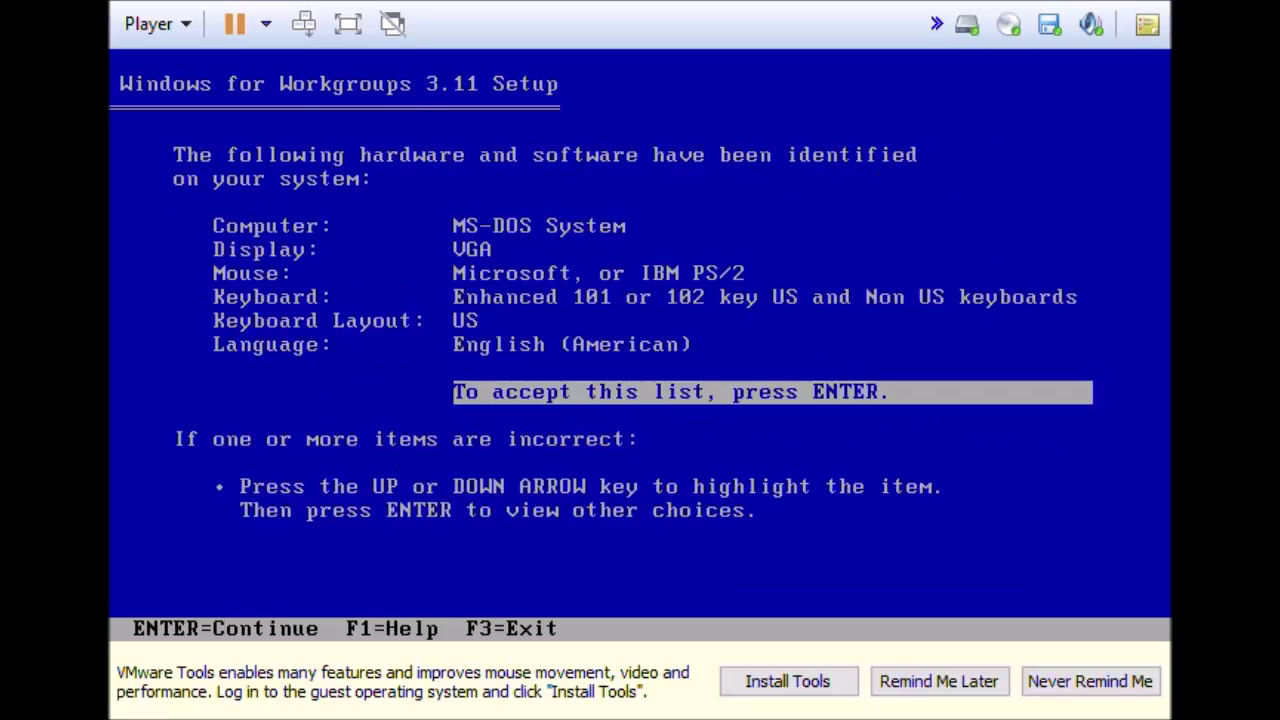
Set the keyboard layout to Portuguese and accept the hardware and software list.
key(Up)
key(Up)
key(Return)
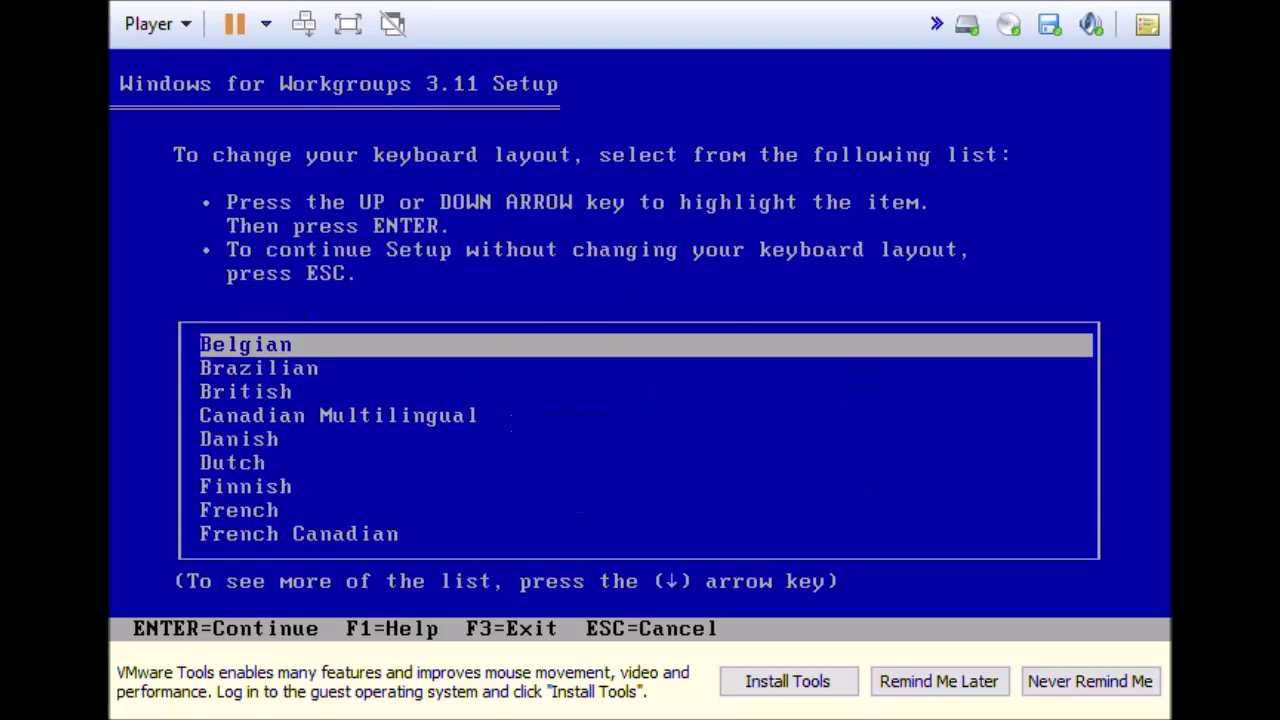
key(Down)
key(Down)
key(Down)
key(Down)
key(Down)
key(Down)
key(Down)
key(Down)
key(Down)
key(Down)
key(Down)
key(Down)
key(Down)
key(Down)
key(Down)
key(Up)
key(Return)
key(Up)
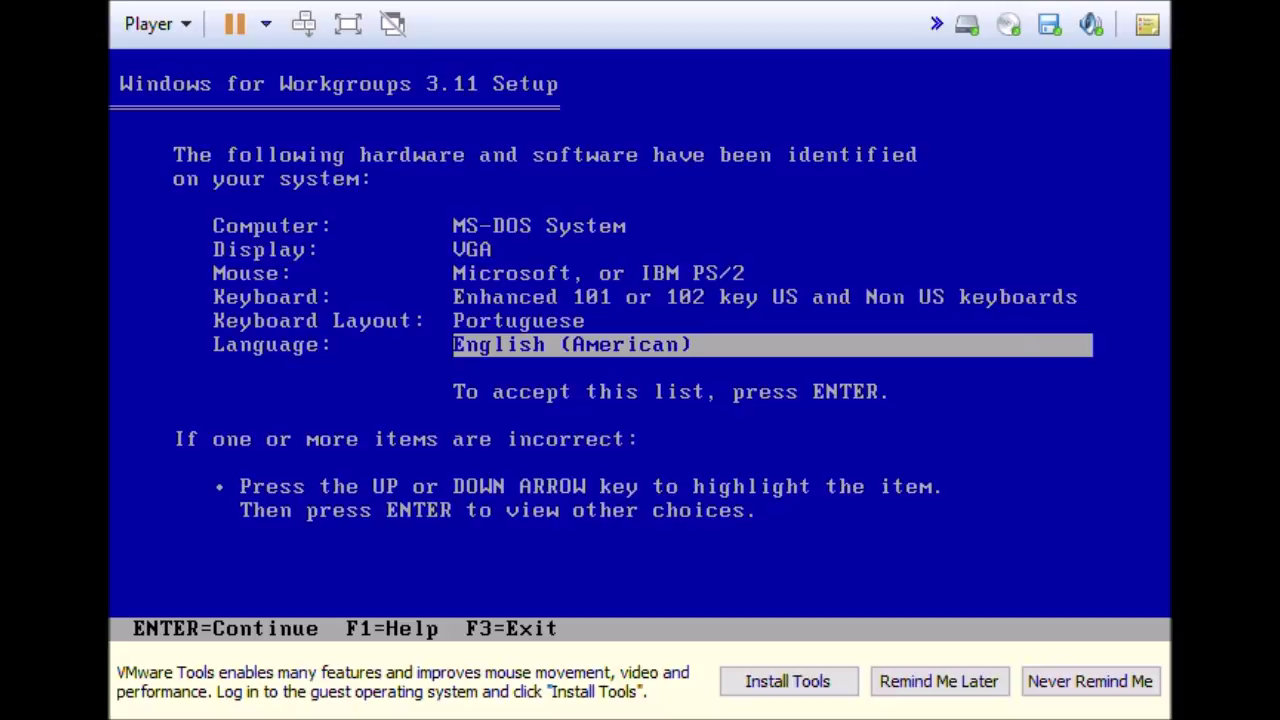
key(Down)
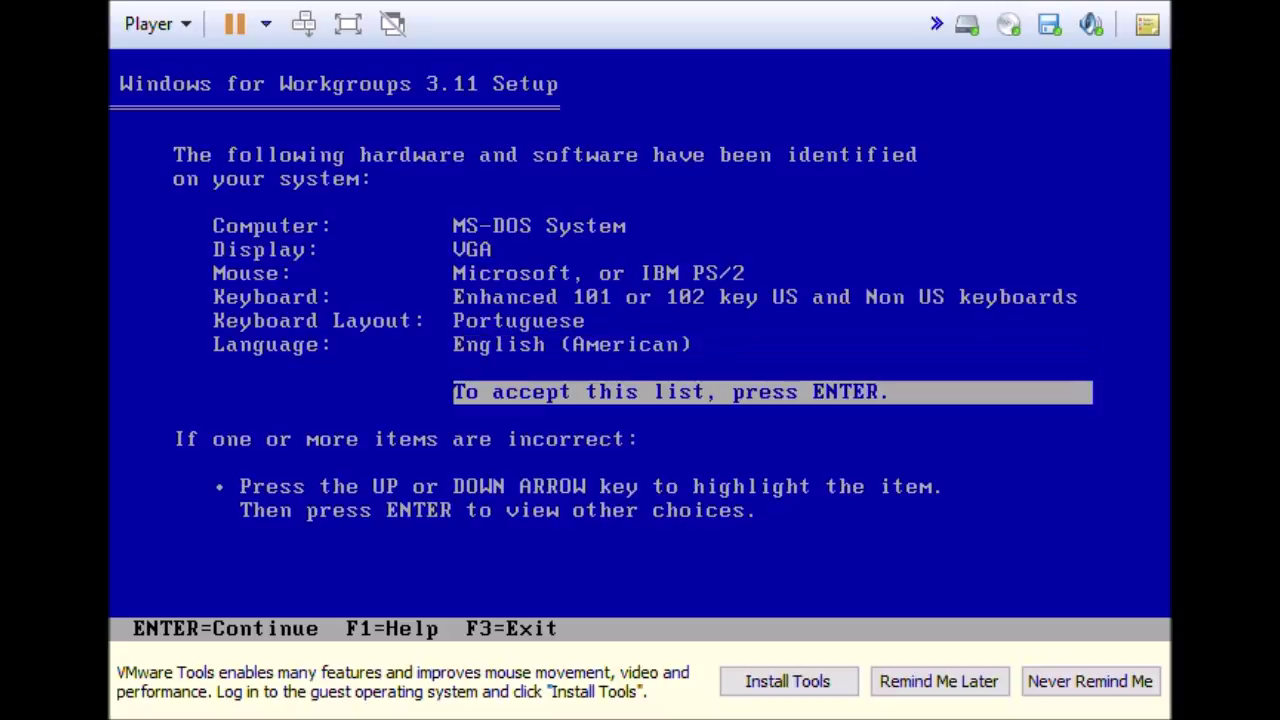
key(Return)
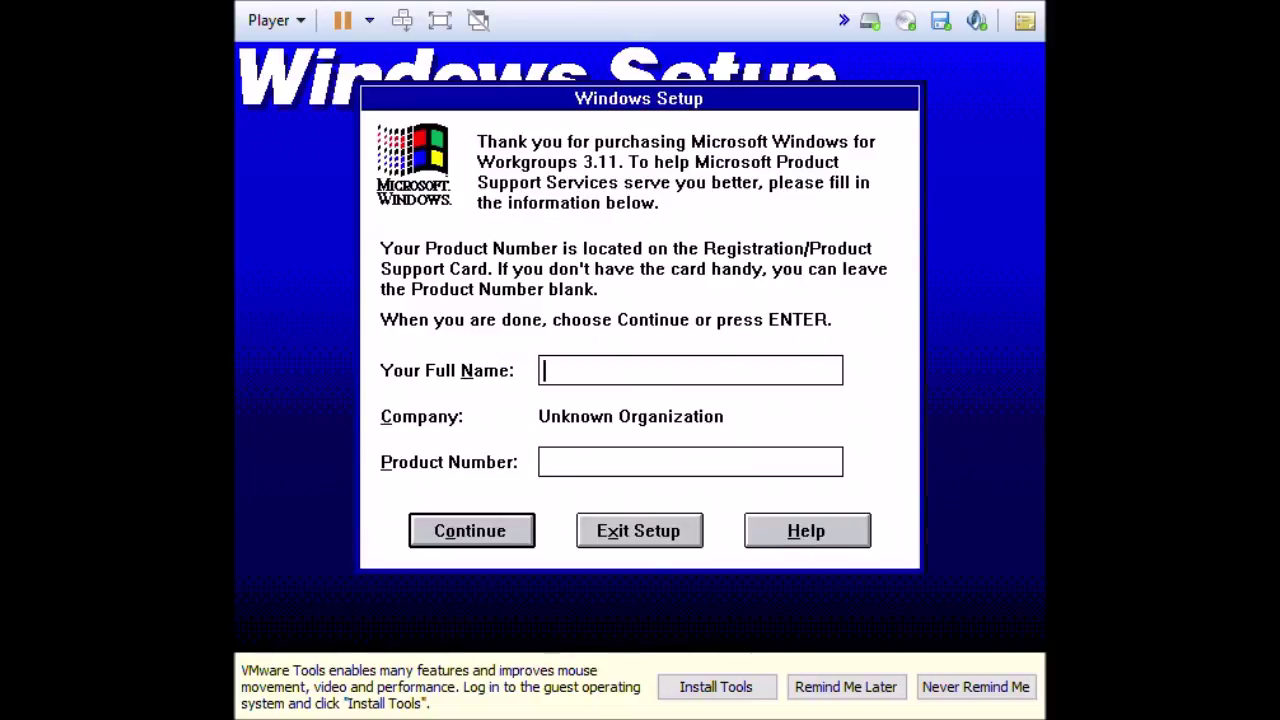
Enter the owner's full name, leave the product number blank and confirm the registration information.
text(egaShark)
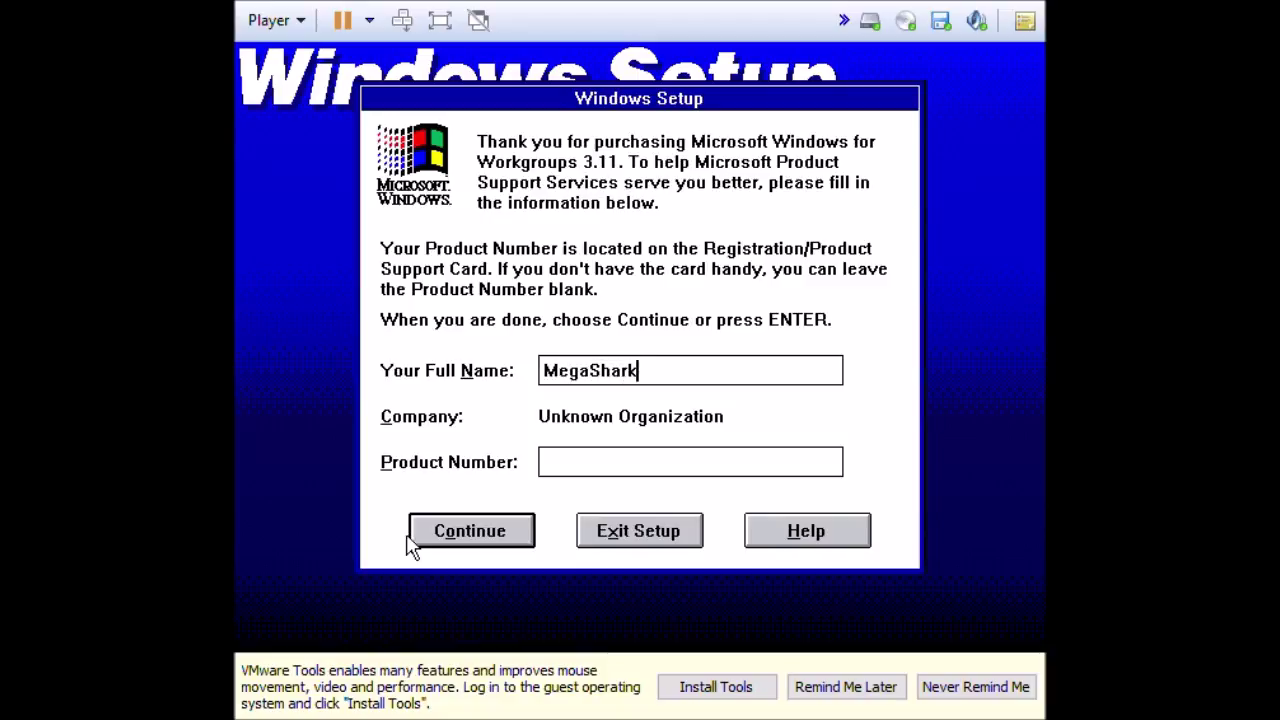
click(440, 533)
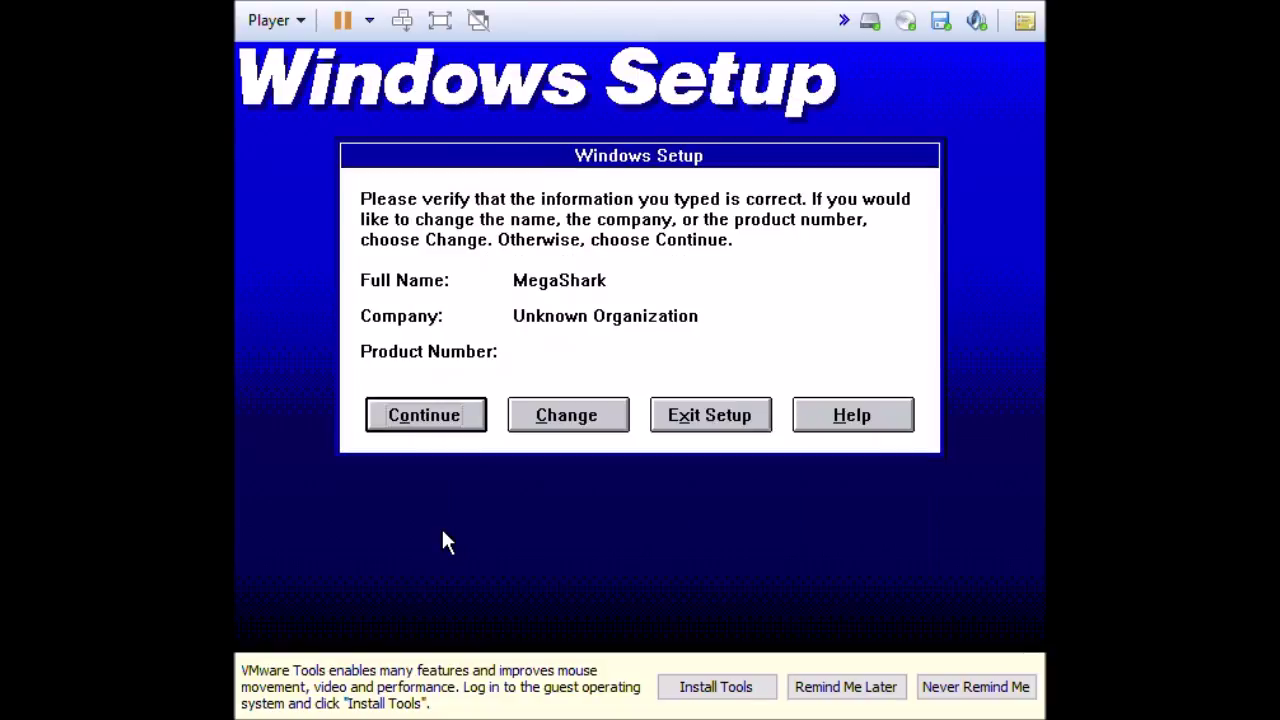
click(424, 415)
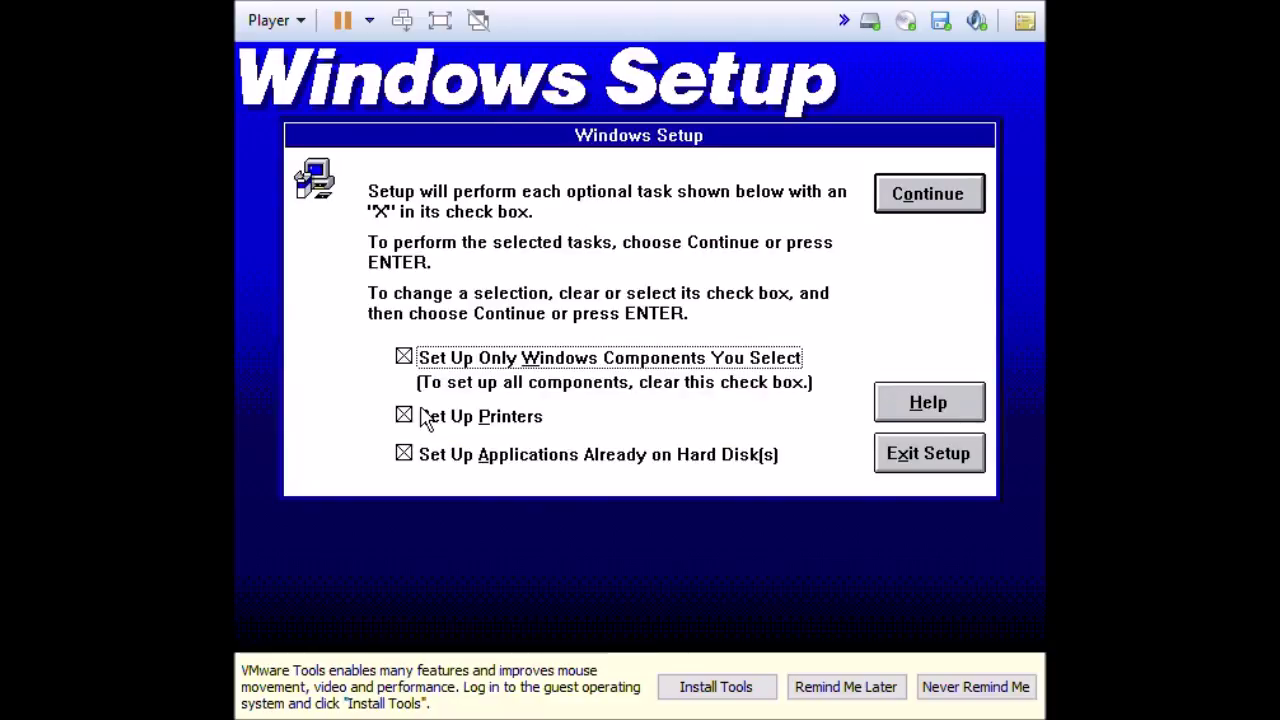
Exclude selective component setup and printer setup from the optional tasks and continue with application setup only.
click(400, 354)
click(406, 418)
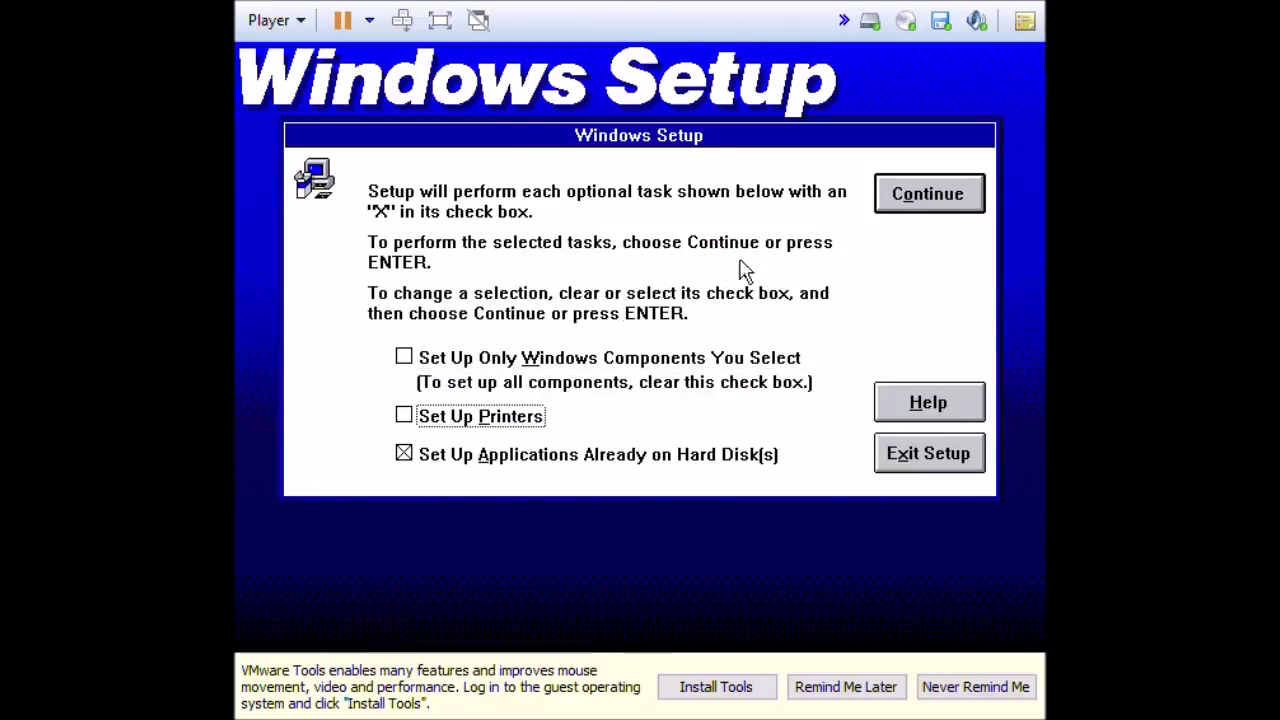
click(890, 202)
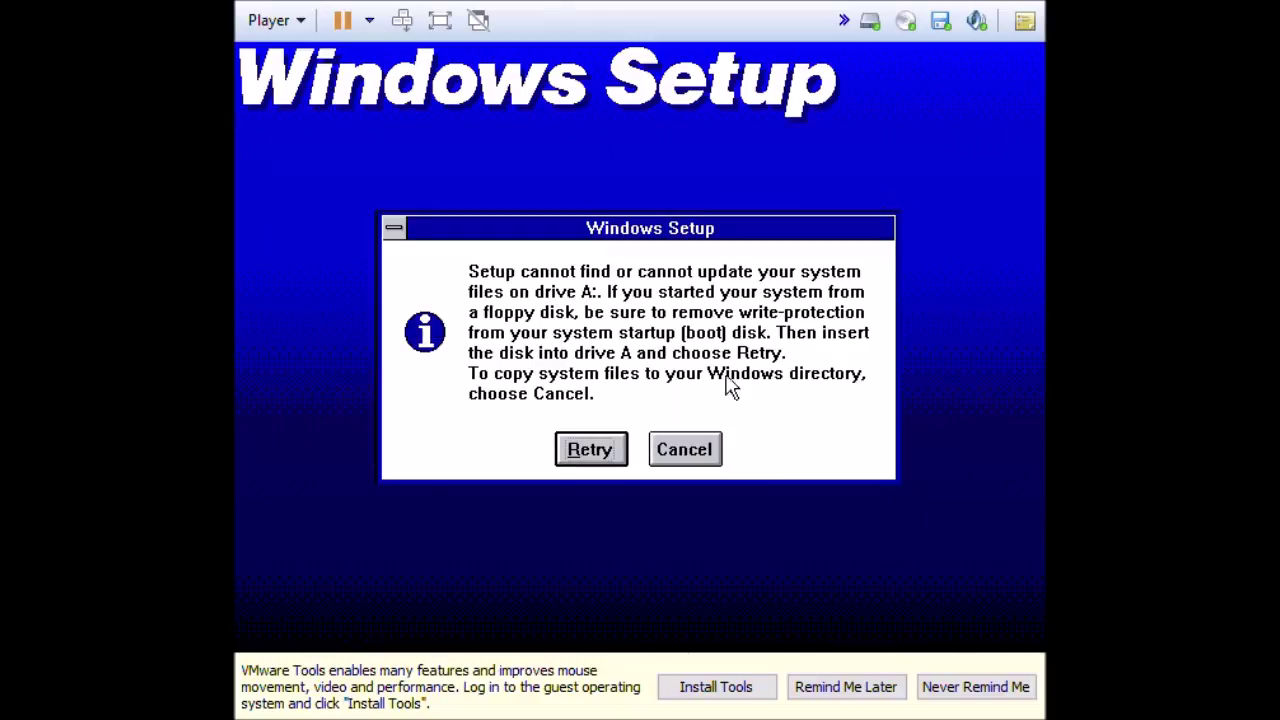
Place the system and startup files in the Windows directory instead of drive A:, and continue without installing a network.
click(684, 455)
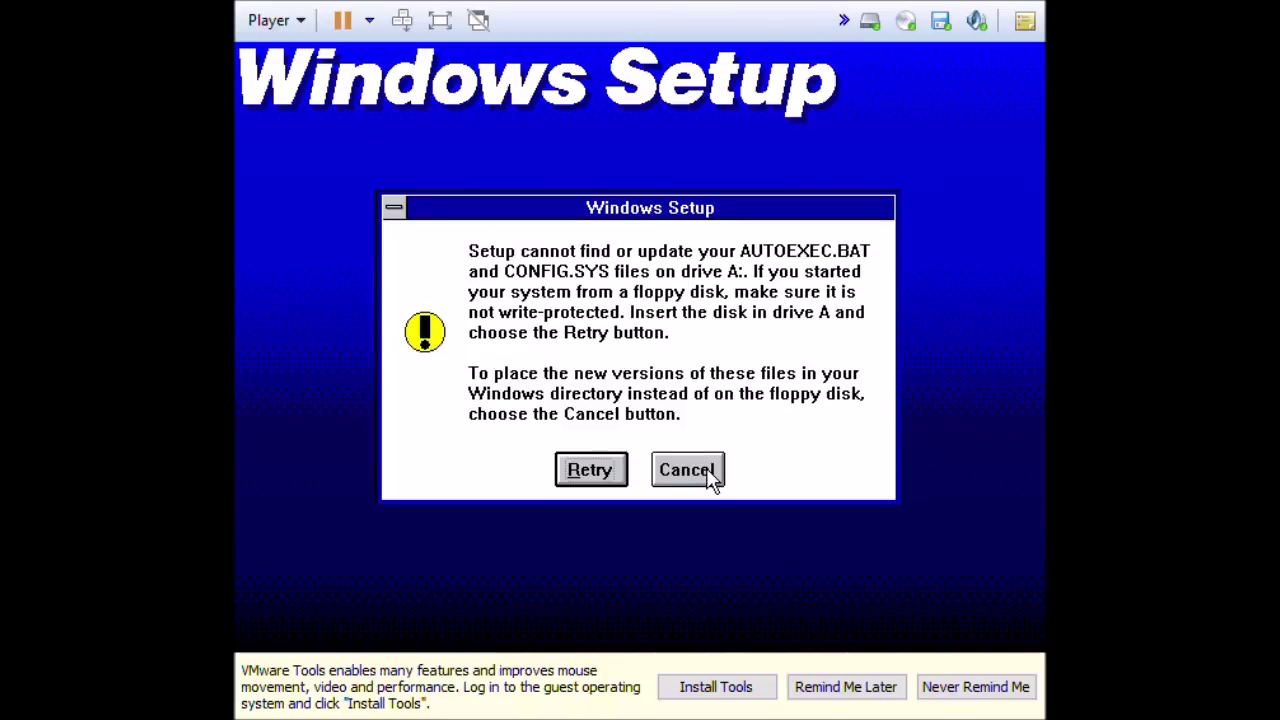
click(688, 470)
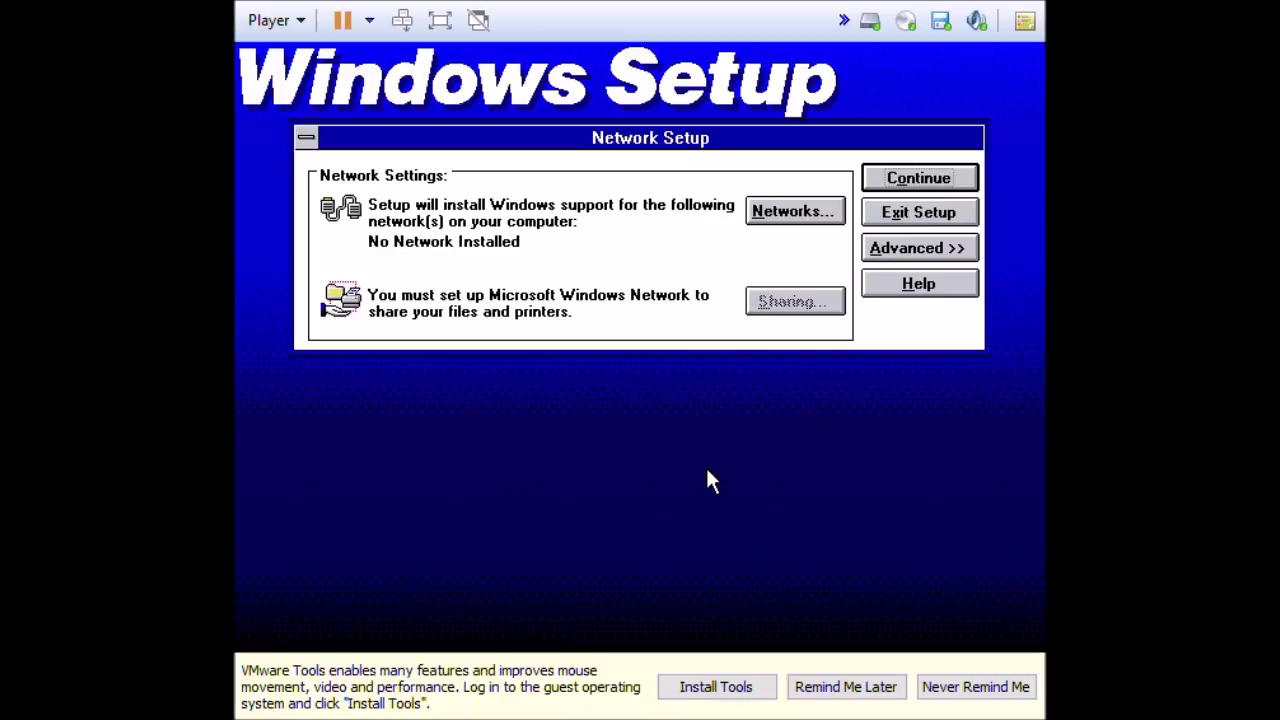
click(872, 182)
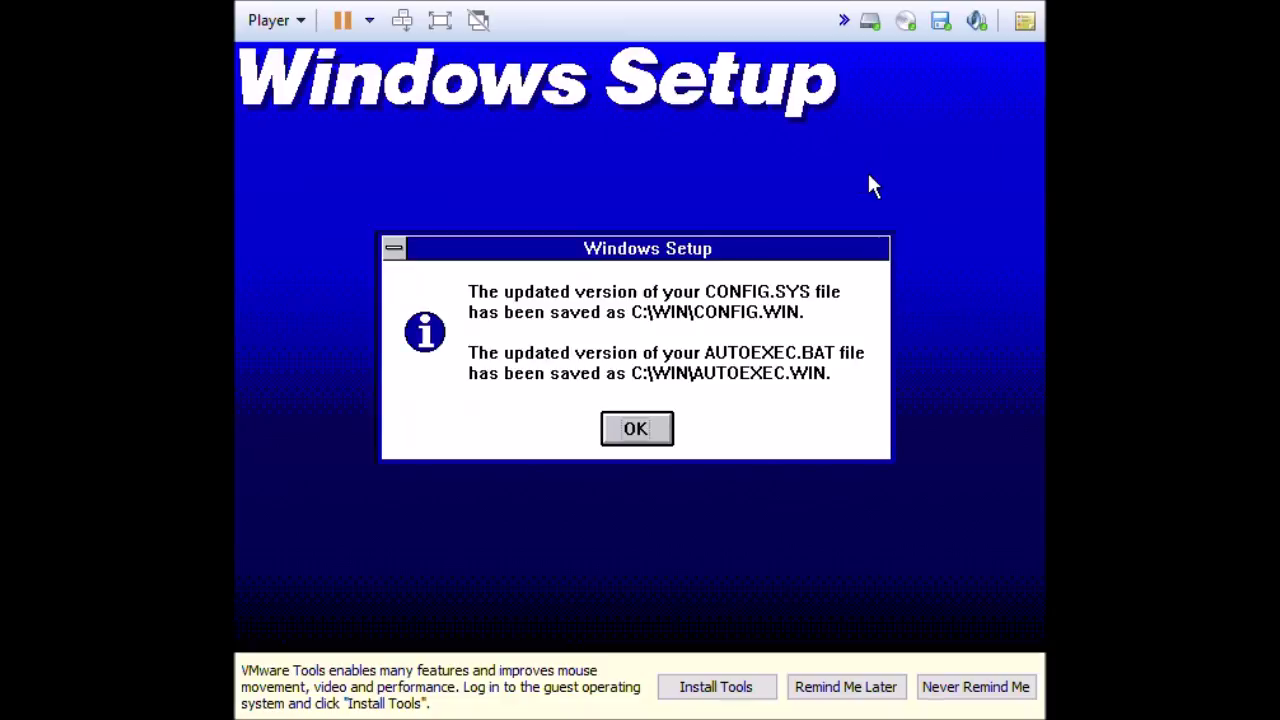
click(626, 436)
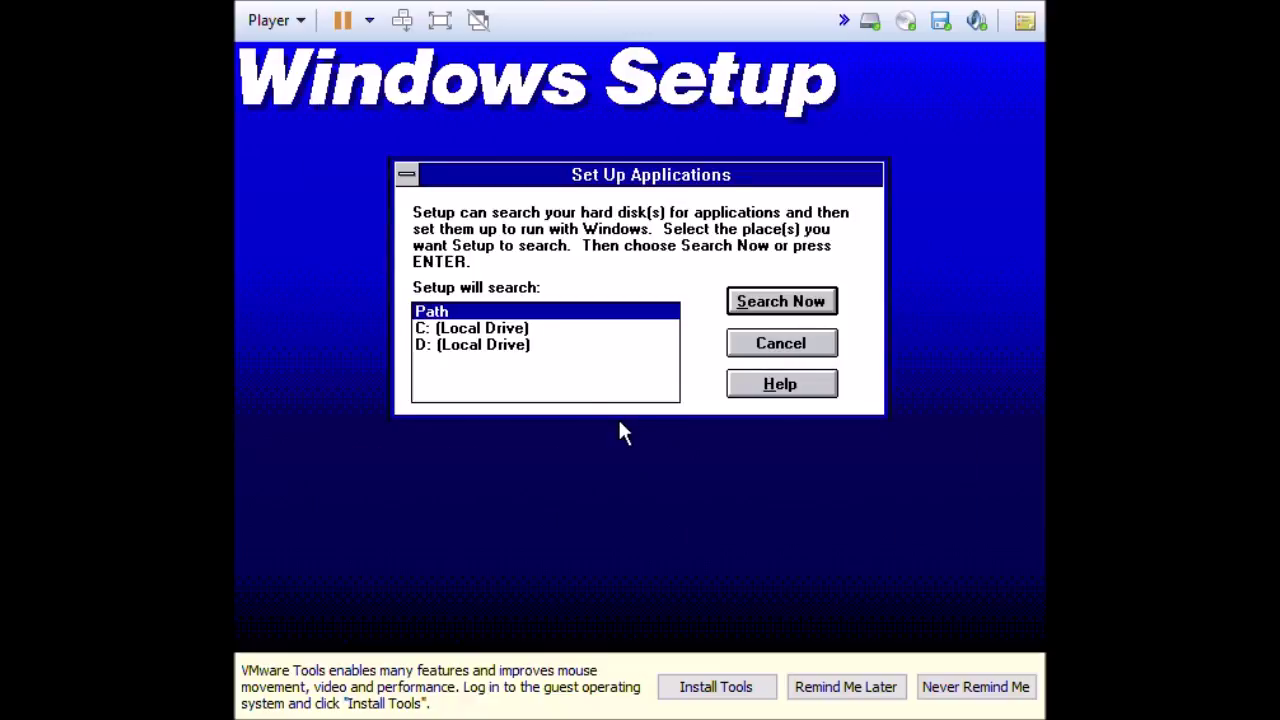
Search local drives C: and D: for applications to set up with Windows.
click(478, 330)
click(478, 346)
click(781, 305)
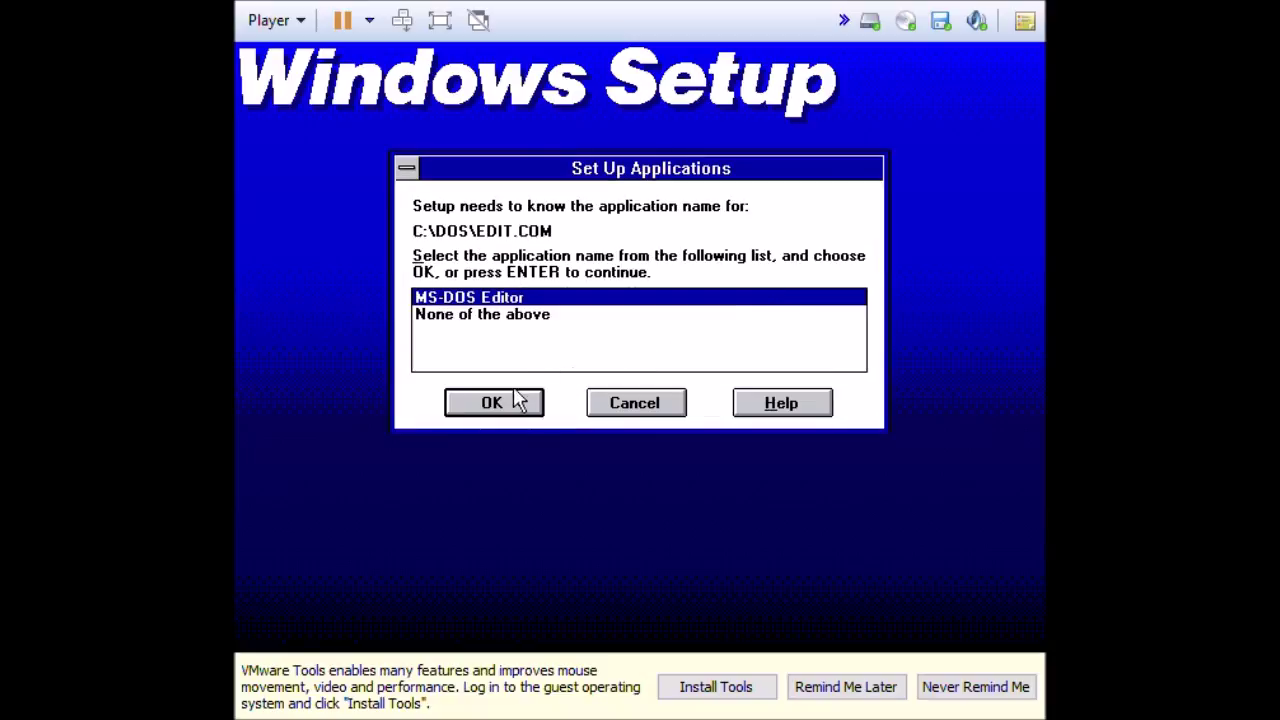
Identify both EDIT.COM files as MS-DOS Editor and set up all found applications for use with Windows.
click(513, 390)
click(504, 398)
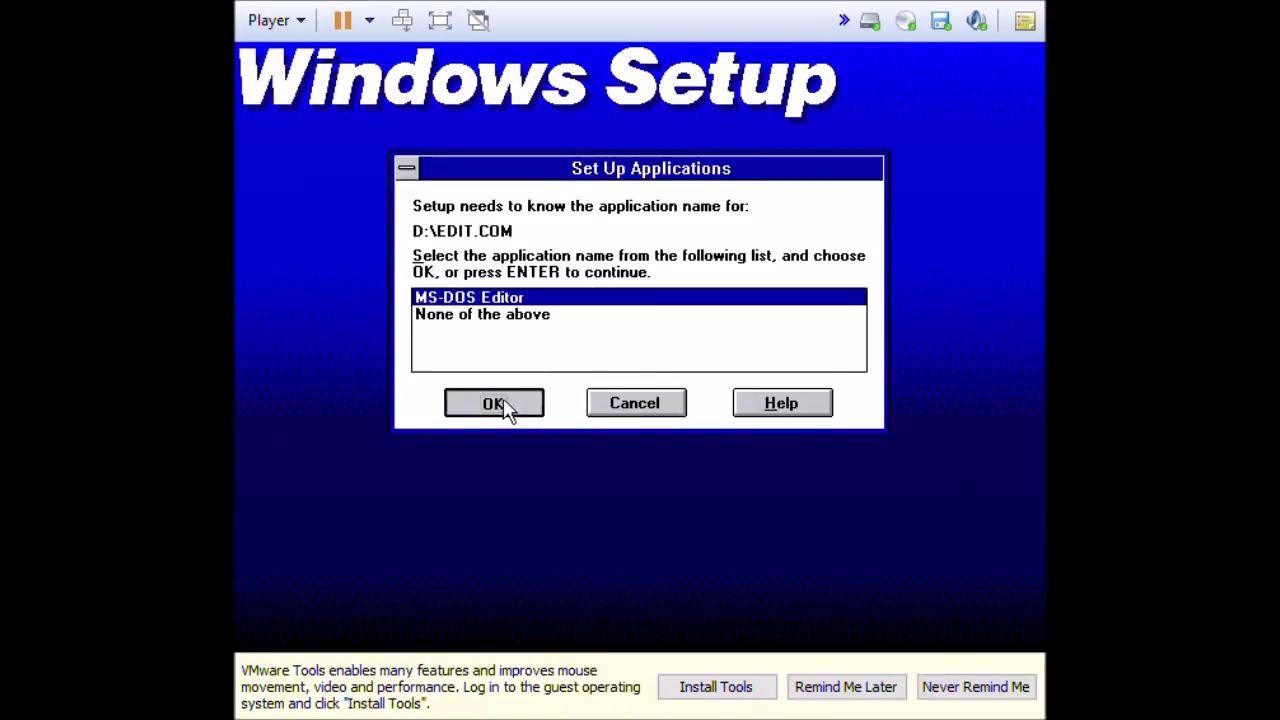
click(626, 340)
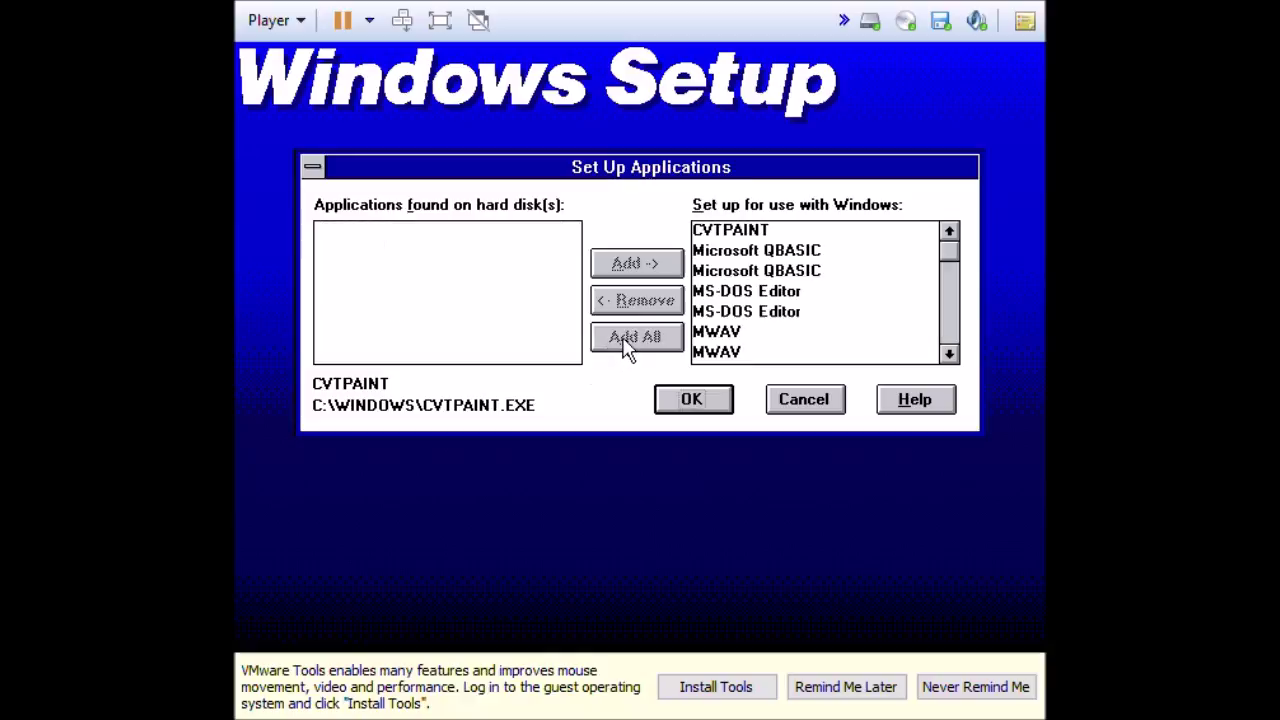
click(690, 401)
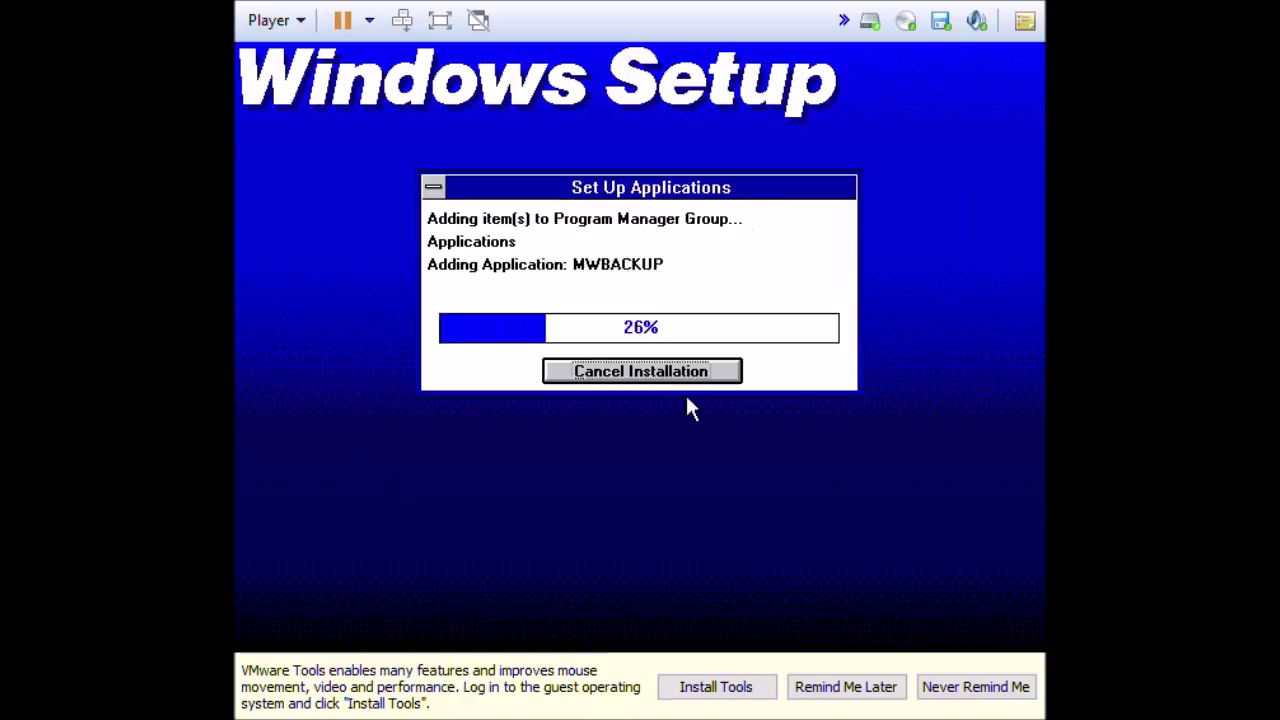
Skip the Windows tutorial and exit Setup to MS-DOS.
click(890, 346)
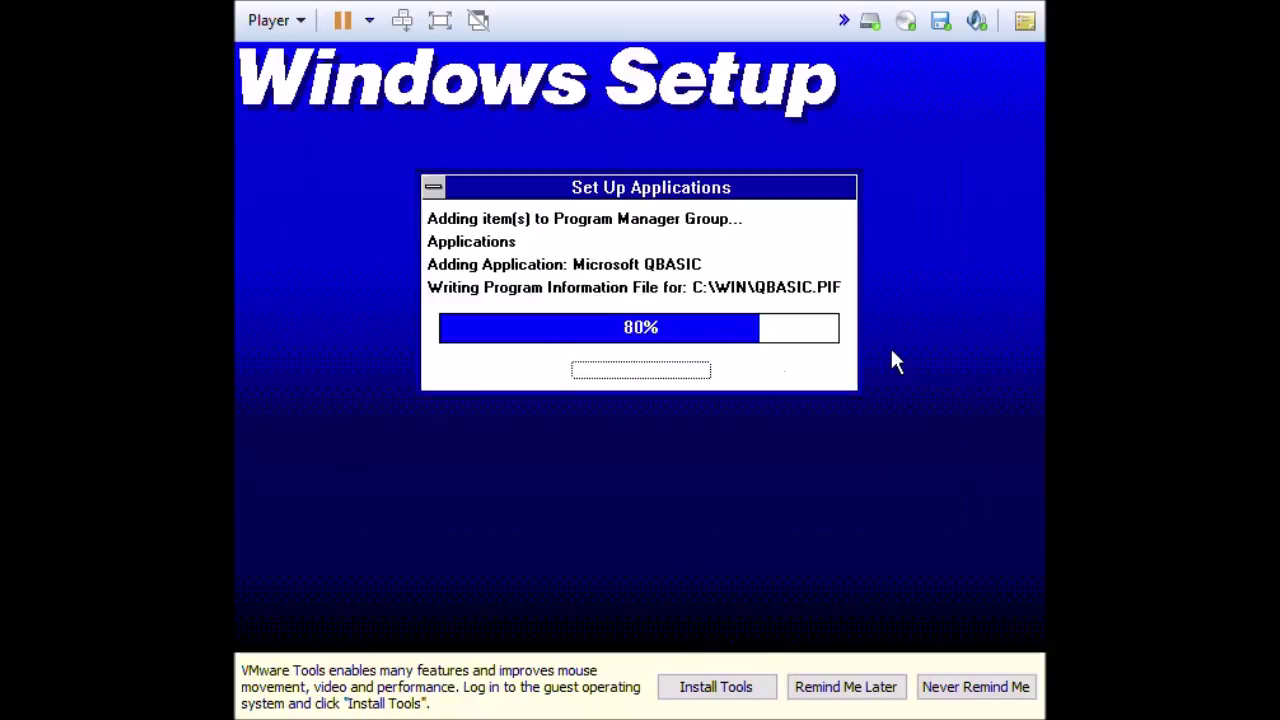
click(890, 346)
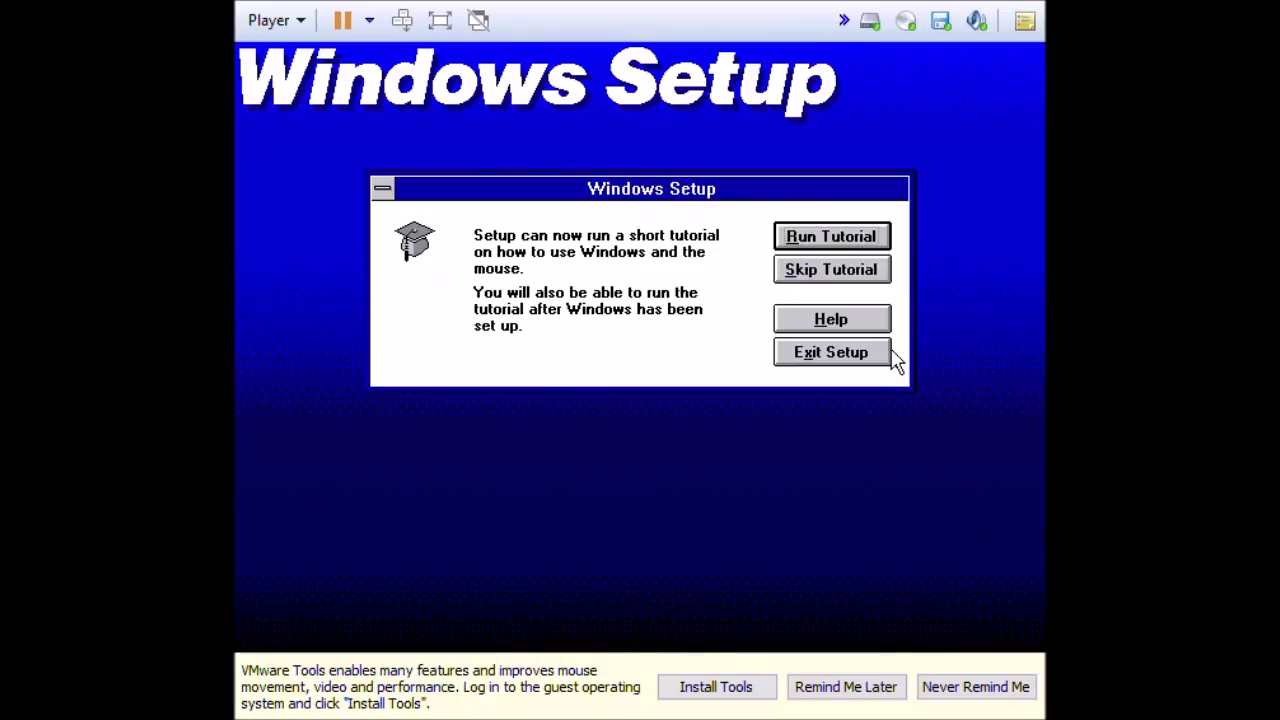
click(811, 278)
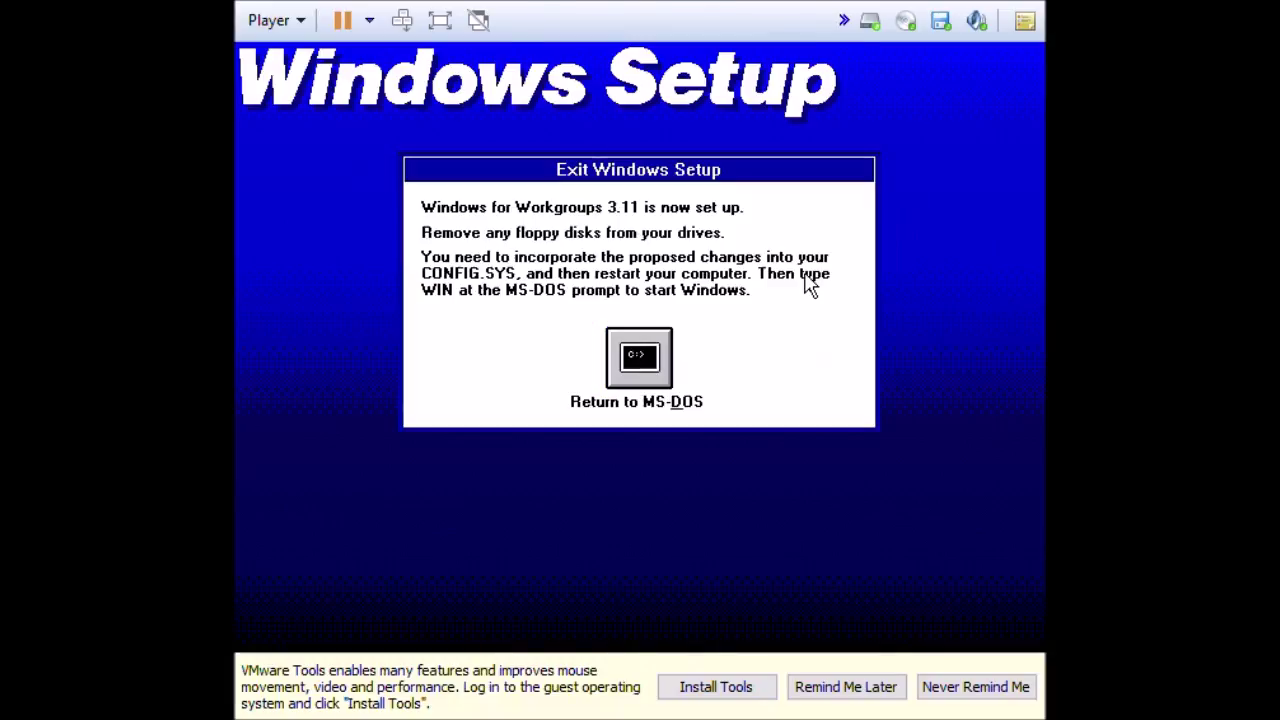
click(628, 355)
Start Windows from the MS-DOS prompt with the win command.
text(g)
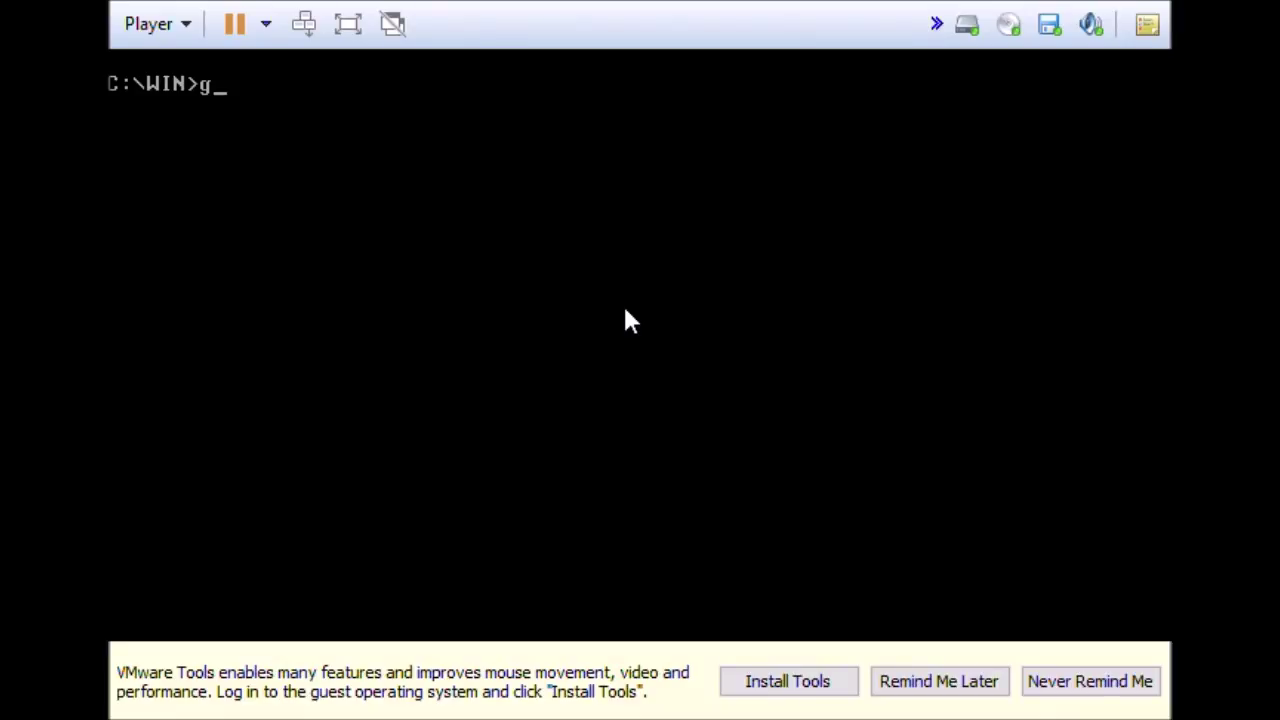
text(win)
key(Return)
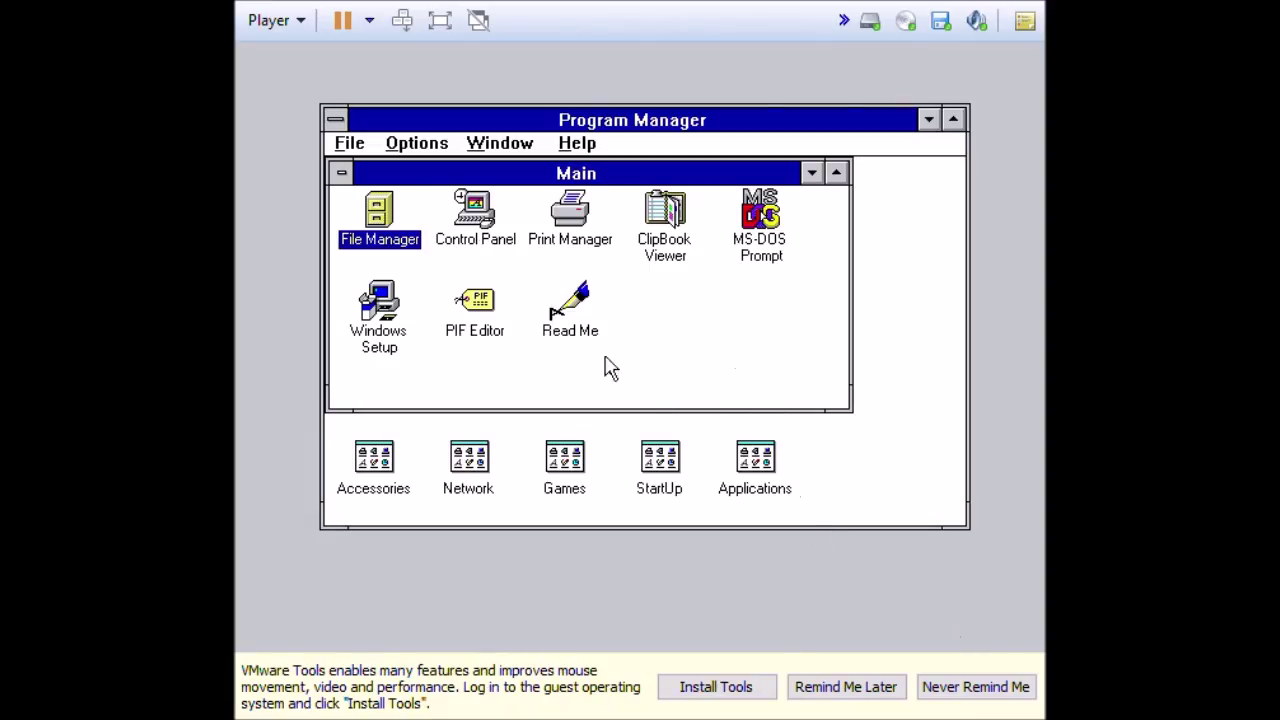
Open document.txt from C:\WINDOWS through File Manager, accepting the Notepad compatibility warning.
double_click(380, 215)
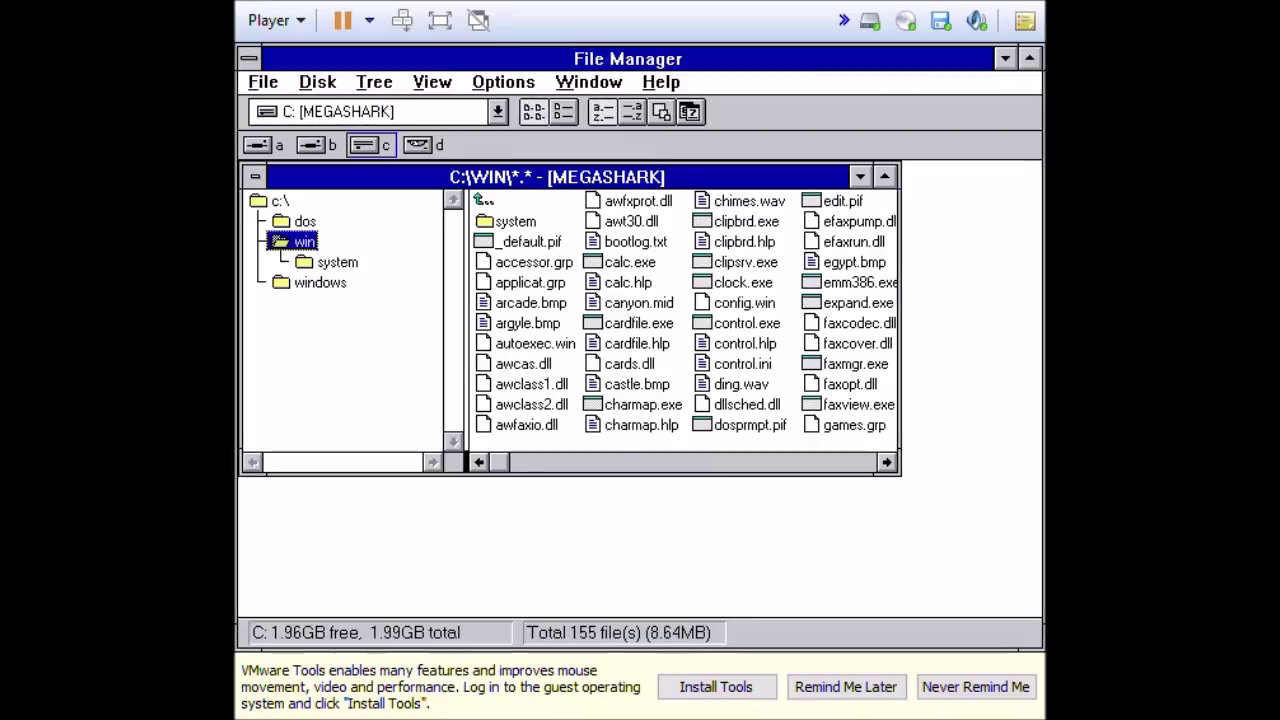
double_click(308, 284)
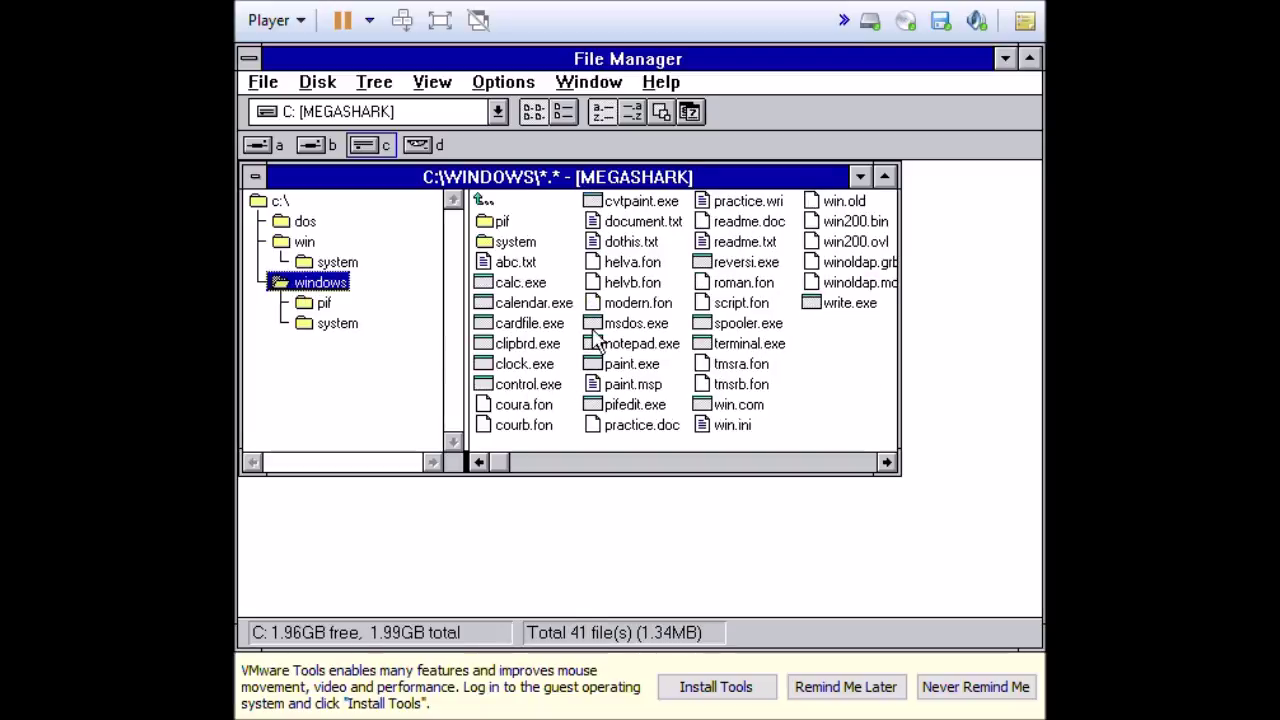
double_click(615, 222)
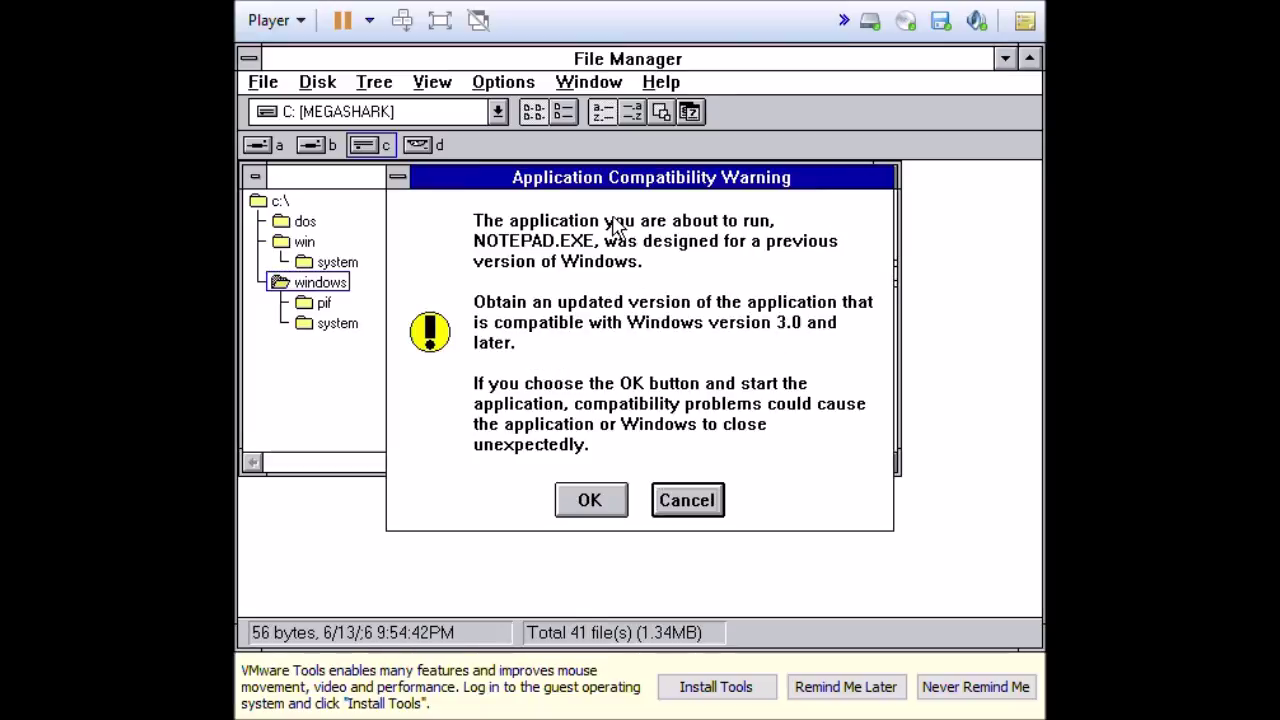
click(595, 500)
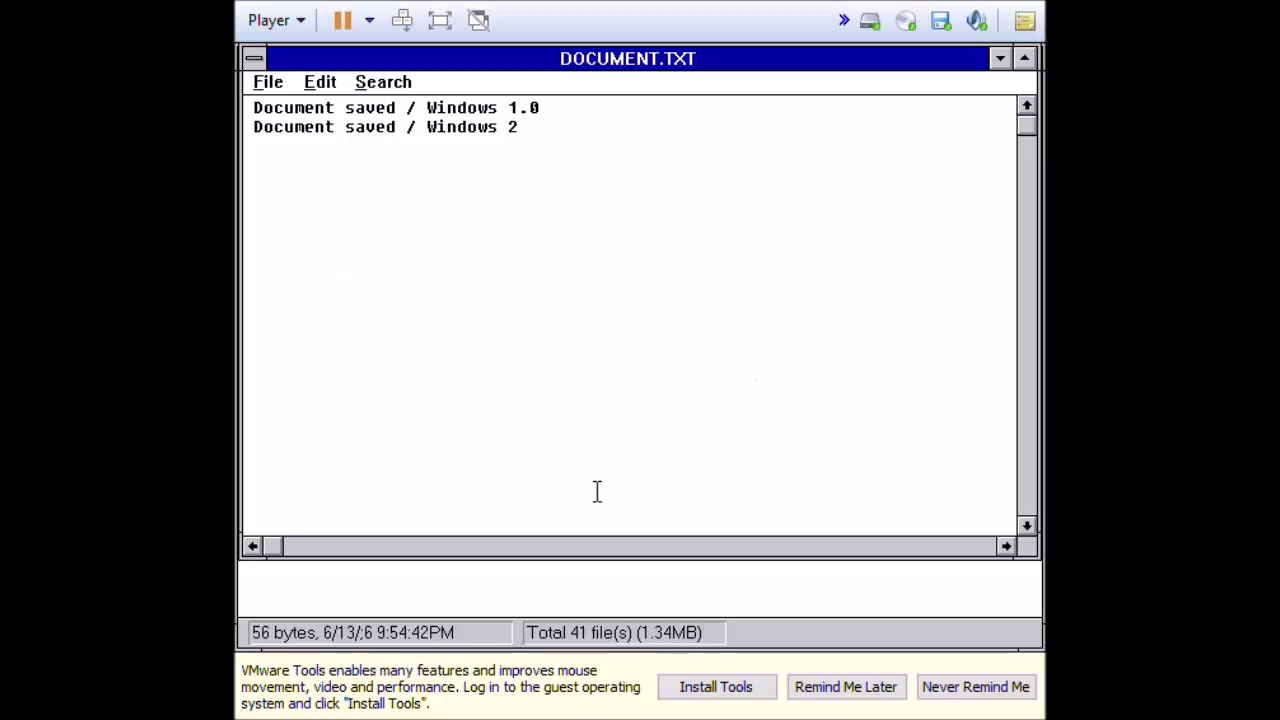
Add the third line "Document saved / Windows 3.11" to DOCUMENT.TXT and close Notepad, saving the changes.
click(565, 135)
text(Document sabe)
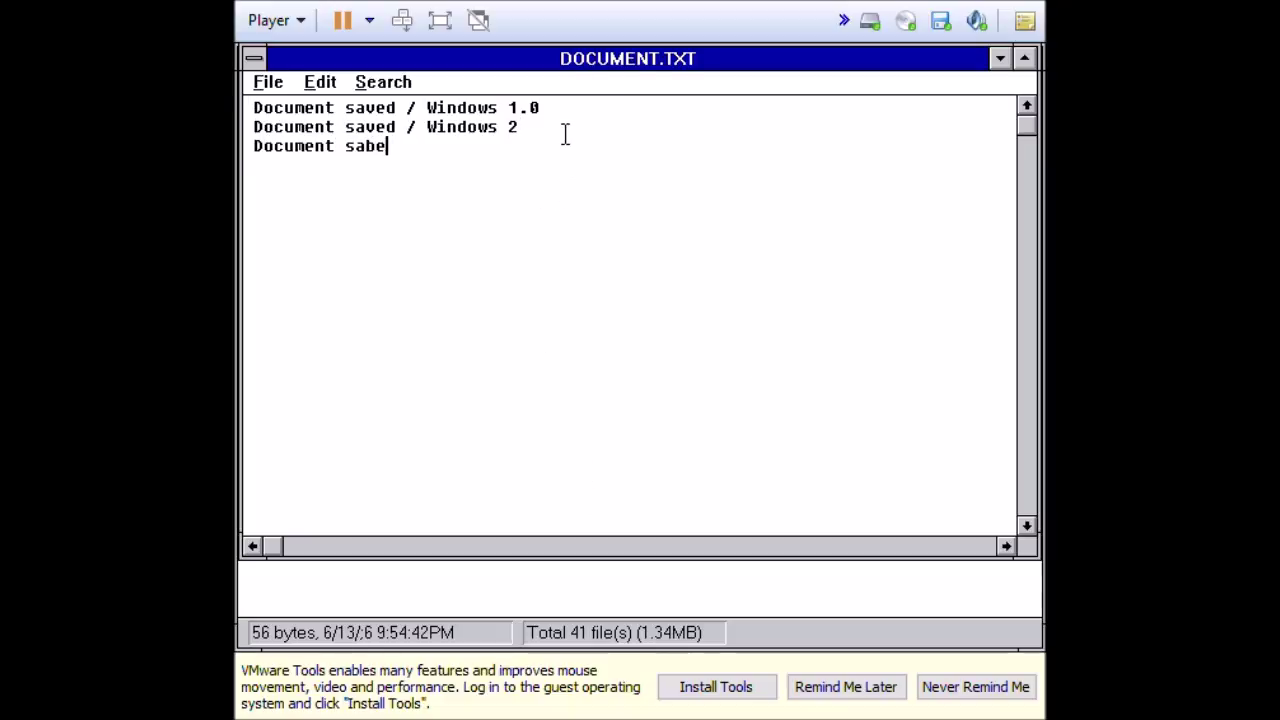
key(BackSpace)
key(BackSpace)
text(ved / Windows 3.11)
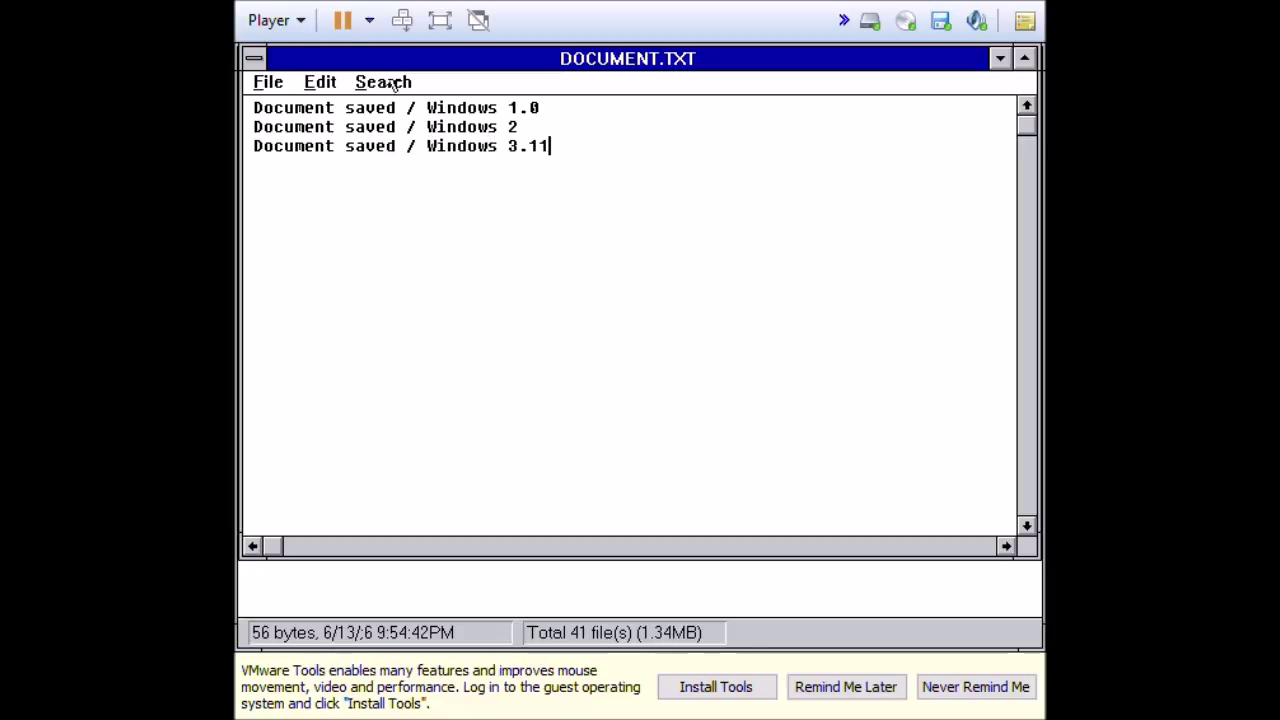
double_click(255, 60)
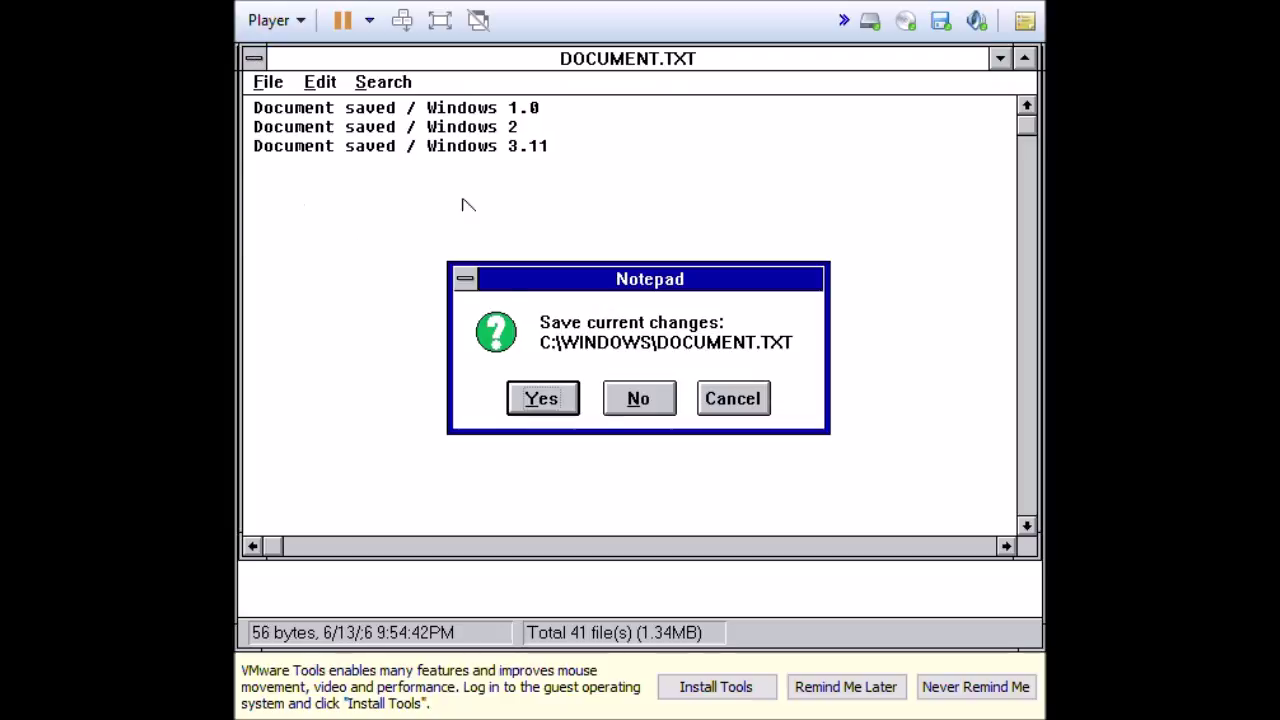
click(542, 399)
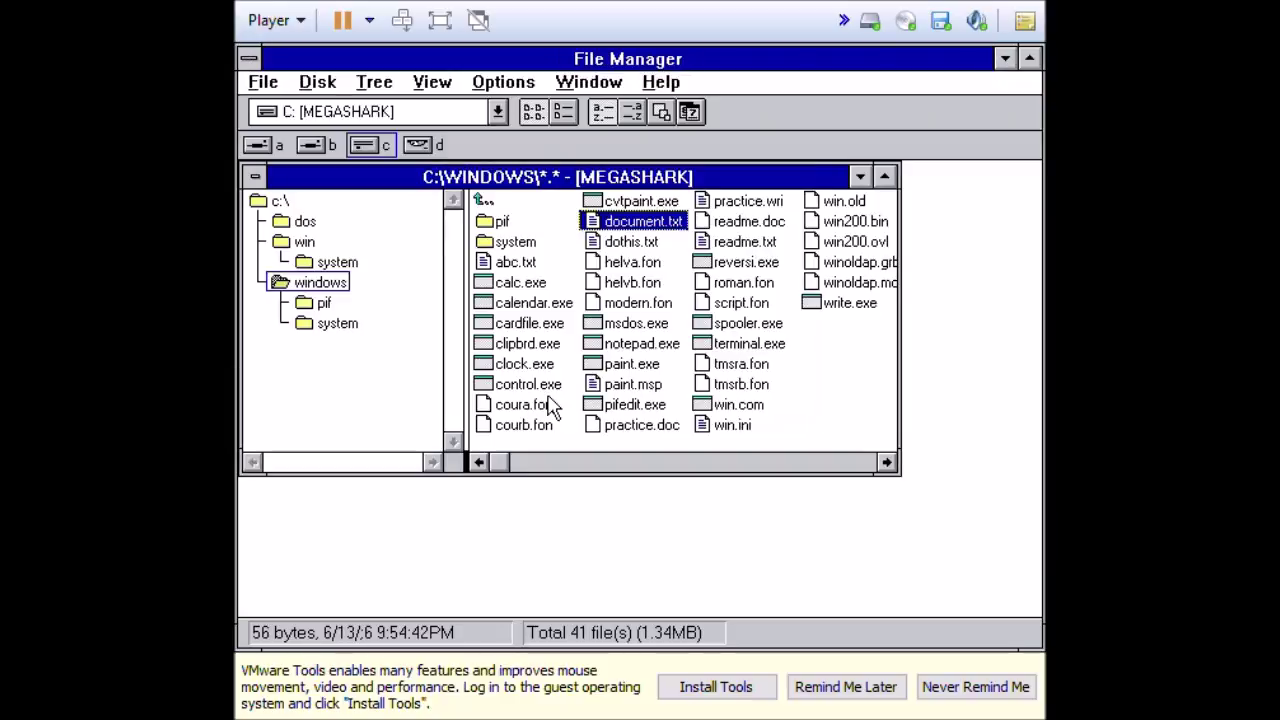
Open paint.msp from C:\WINDOWS, converting it to the standard bitmap format, and brush a handwritten 3.11 below the existing lettering.
double_click(652, 388)
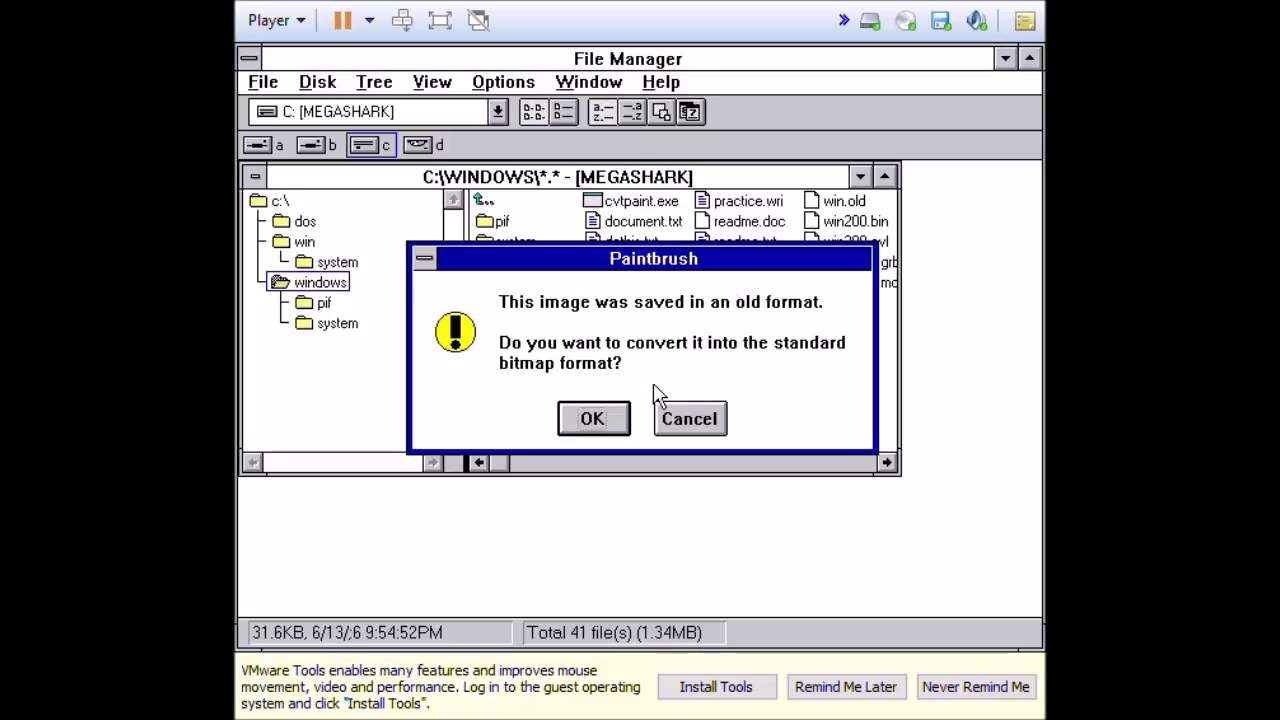
click(597, 421)
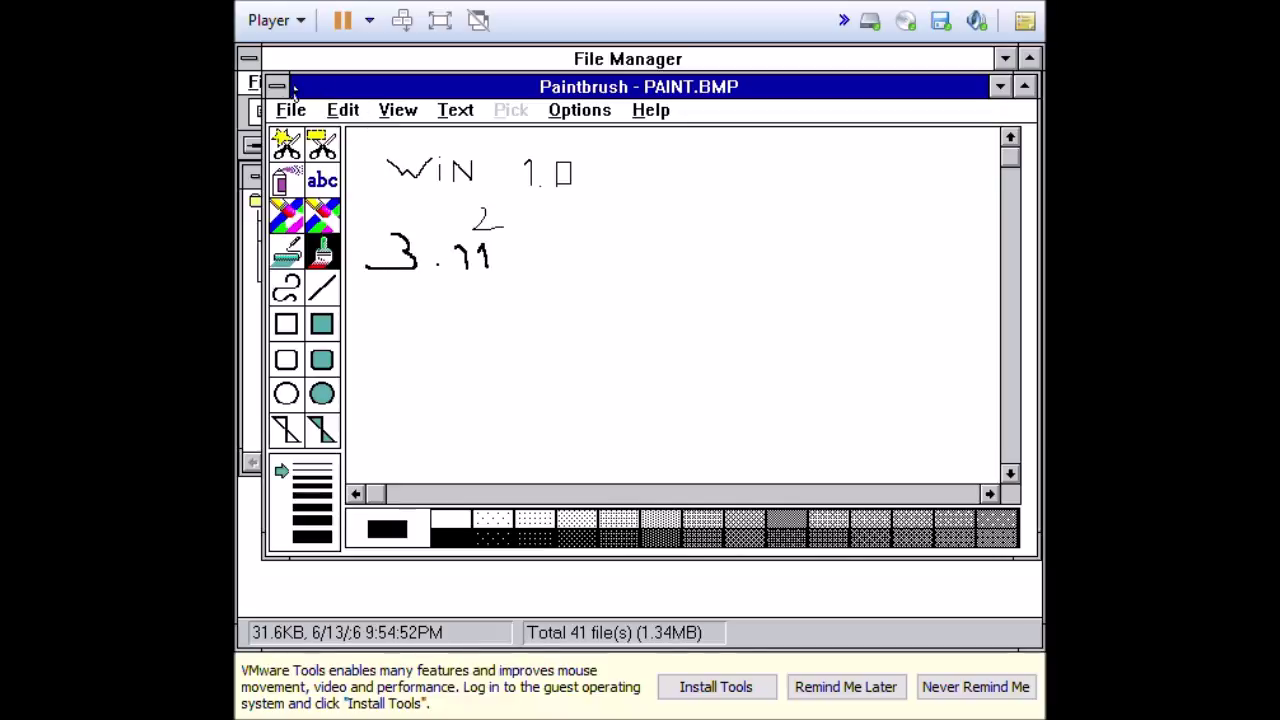
Save the drawing as paint.bmp in c:\windows with the 24-bit bitmap type and close Paintbrush.
click(290, 110)
click(335, 203)
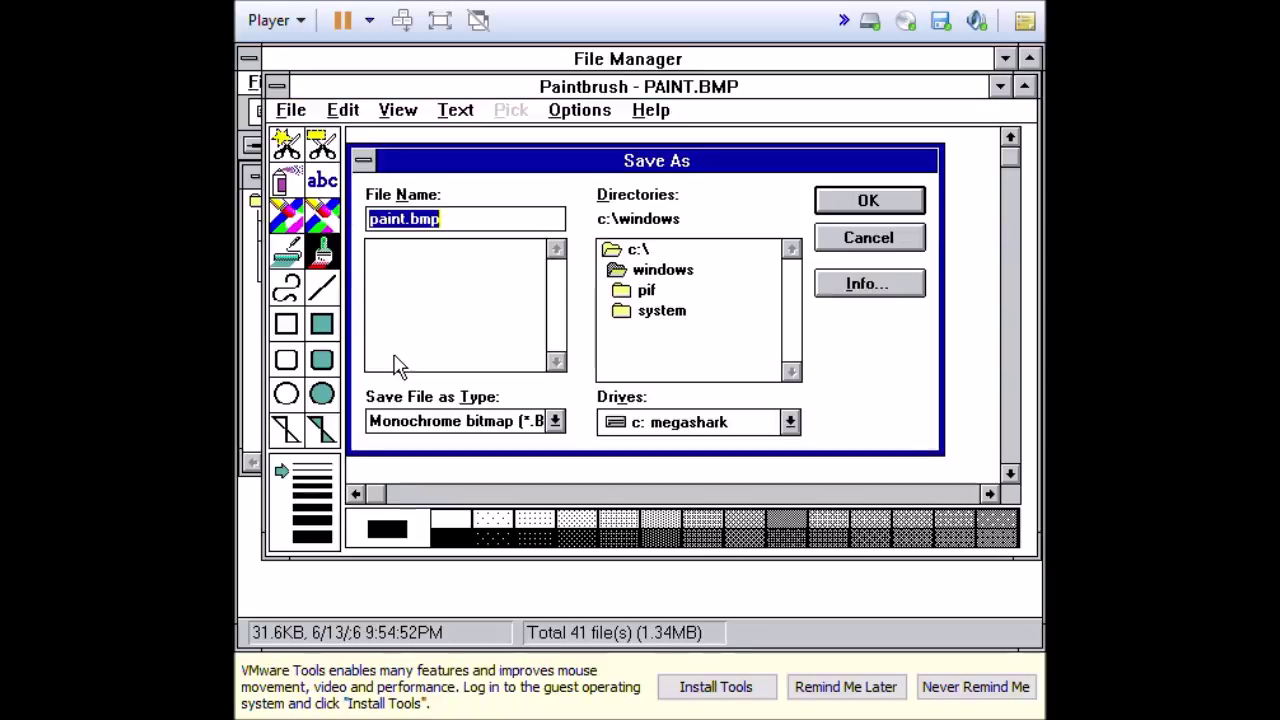
click(555, 421)
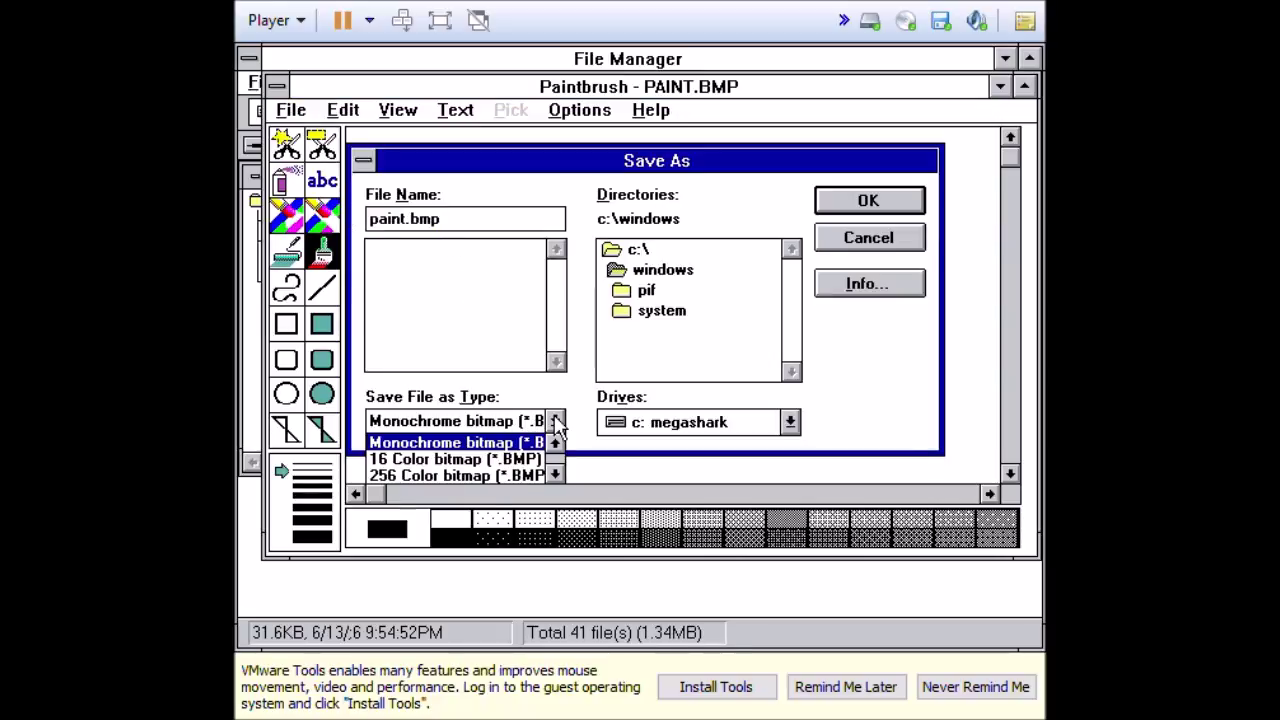
click(555, 474)
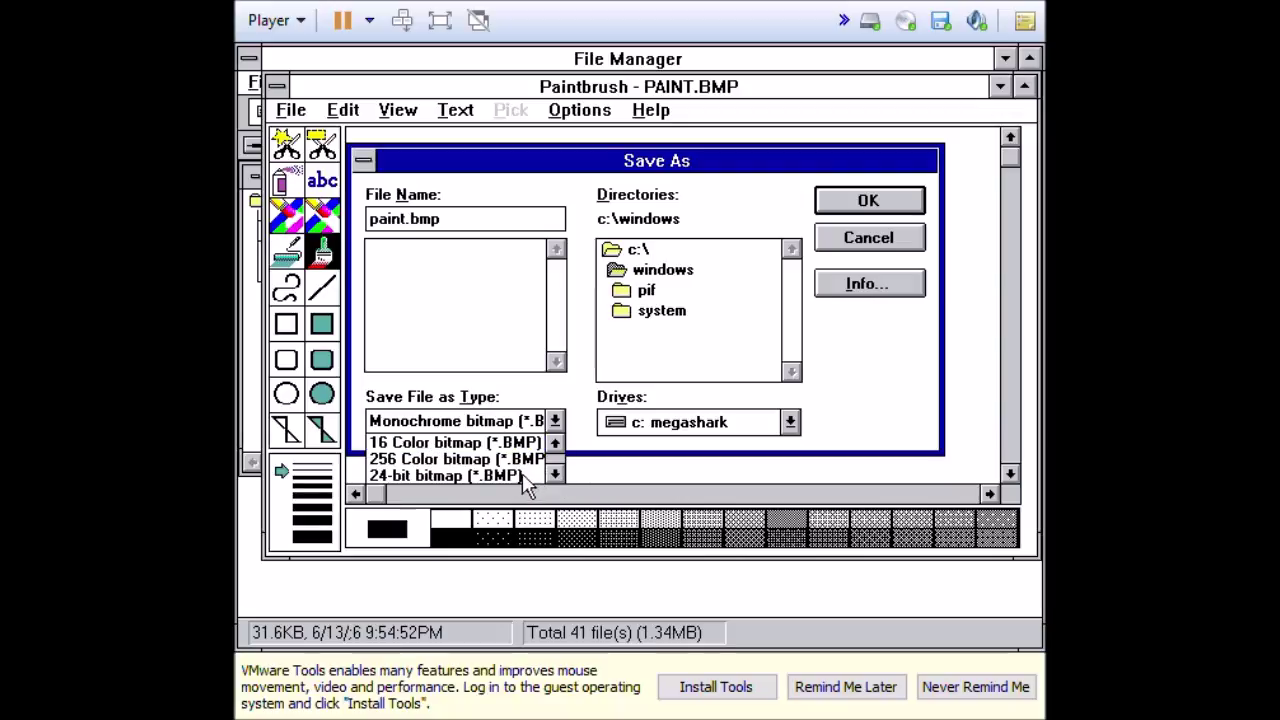
click(450, 476)
click(866, 201)
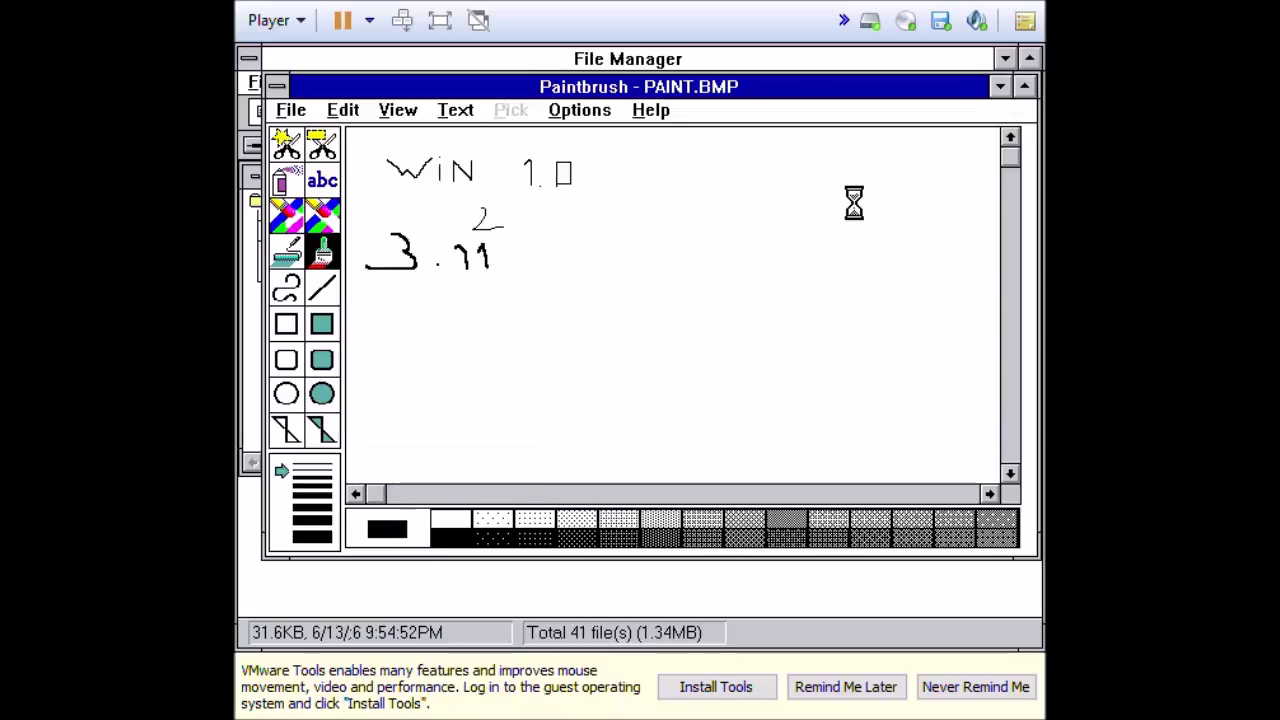
double_click(276, 87)
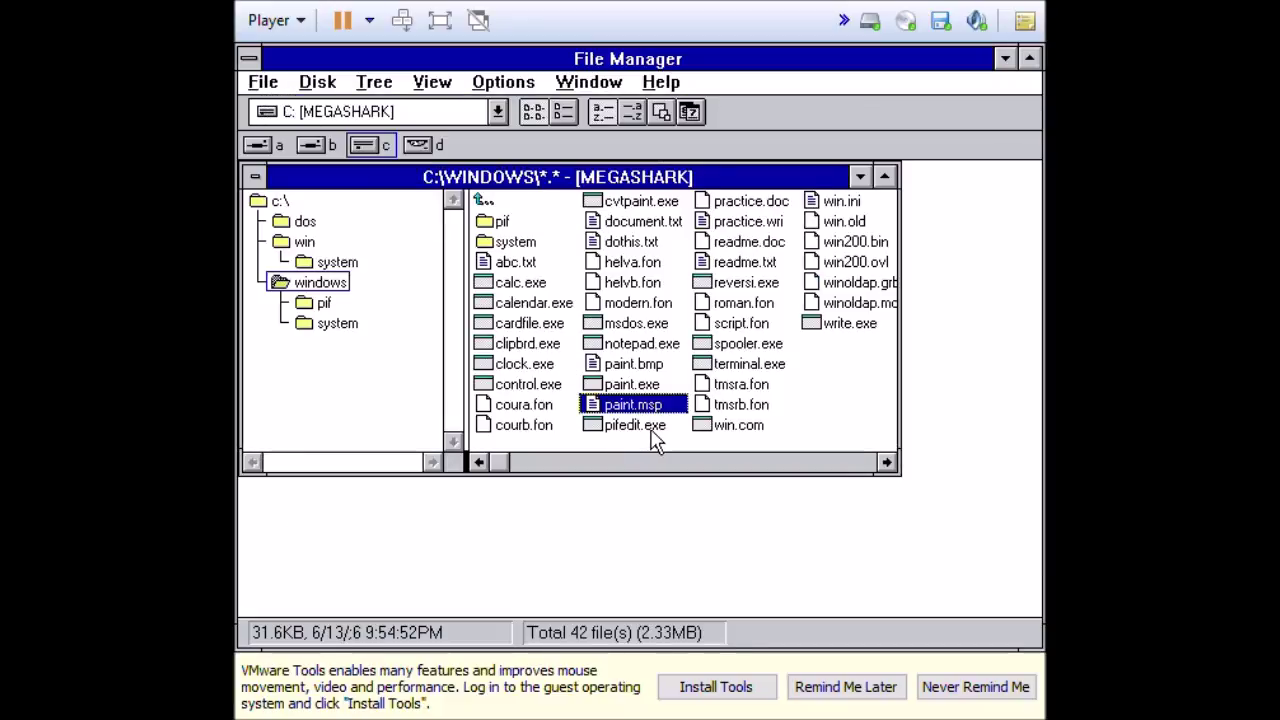
Reopen paint.bmp and document.txt to check their saved contents, accepting the Notepad compatibility warning and closing each file.
double_click(650, 364)
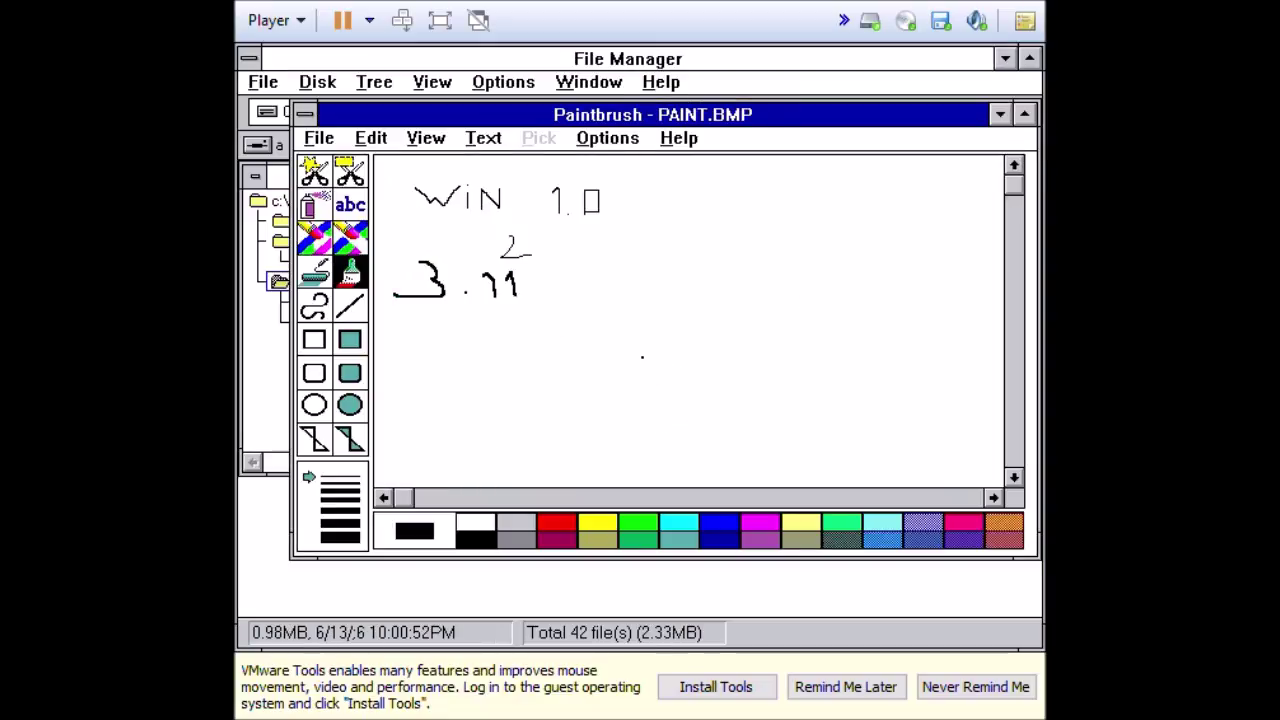
double_click(305, 113)
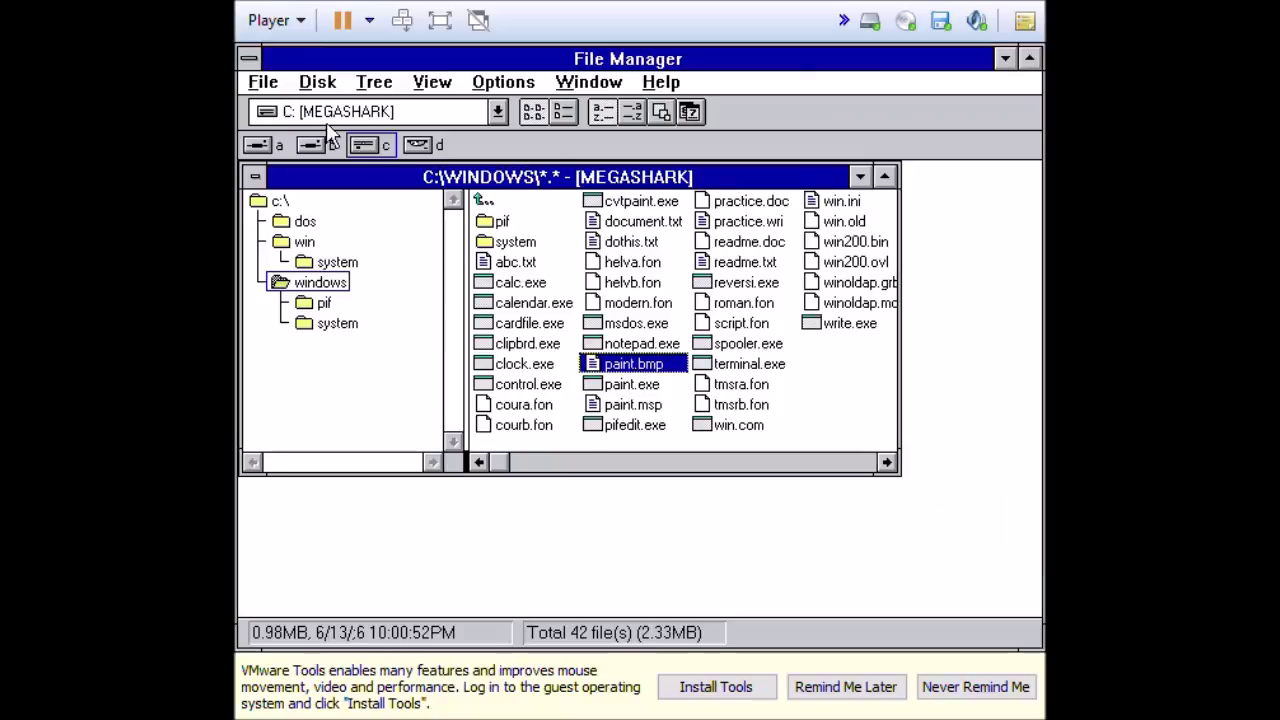
double_click(630, 222)
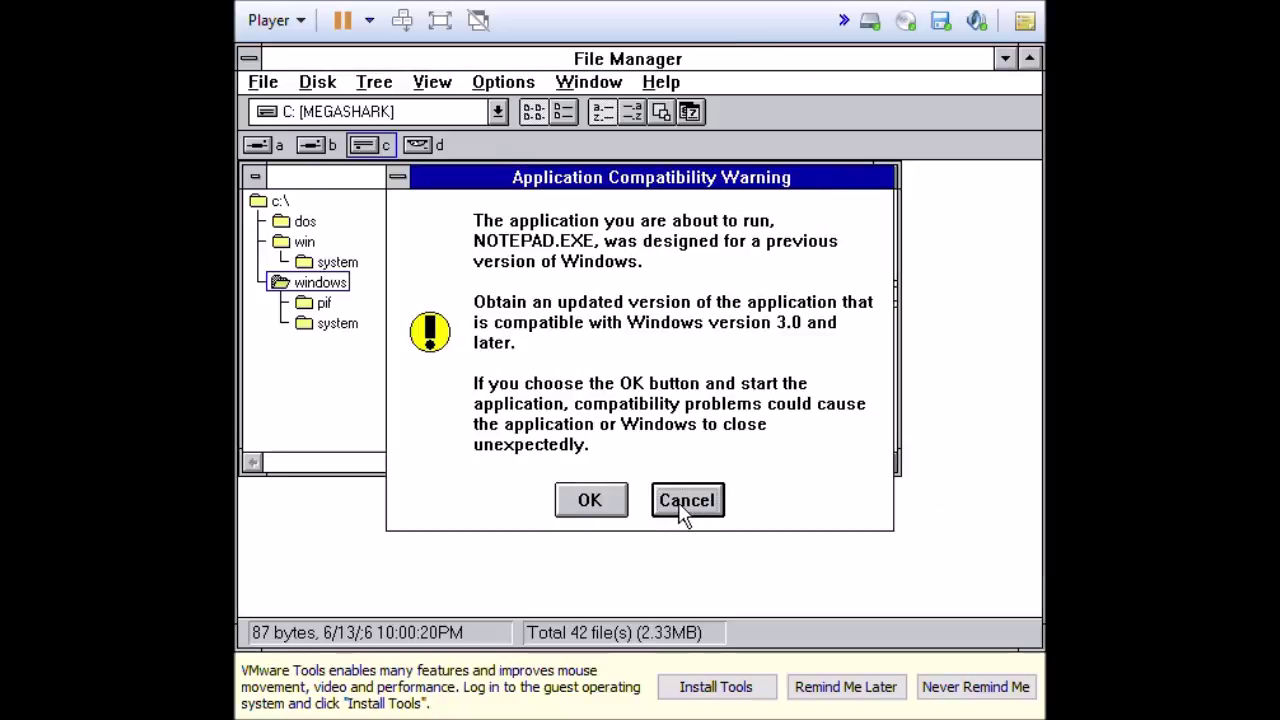
click(592, 500)
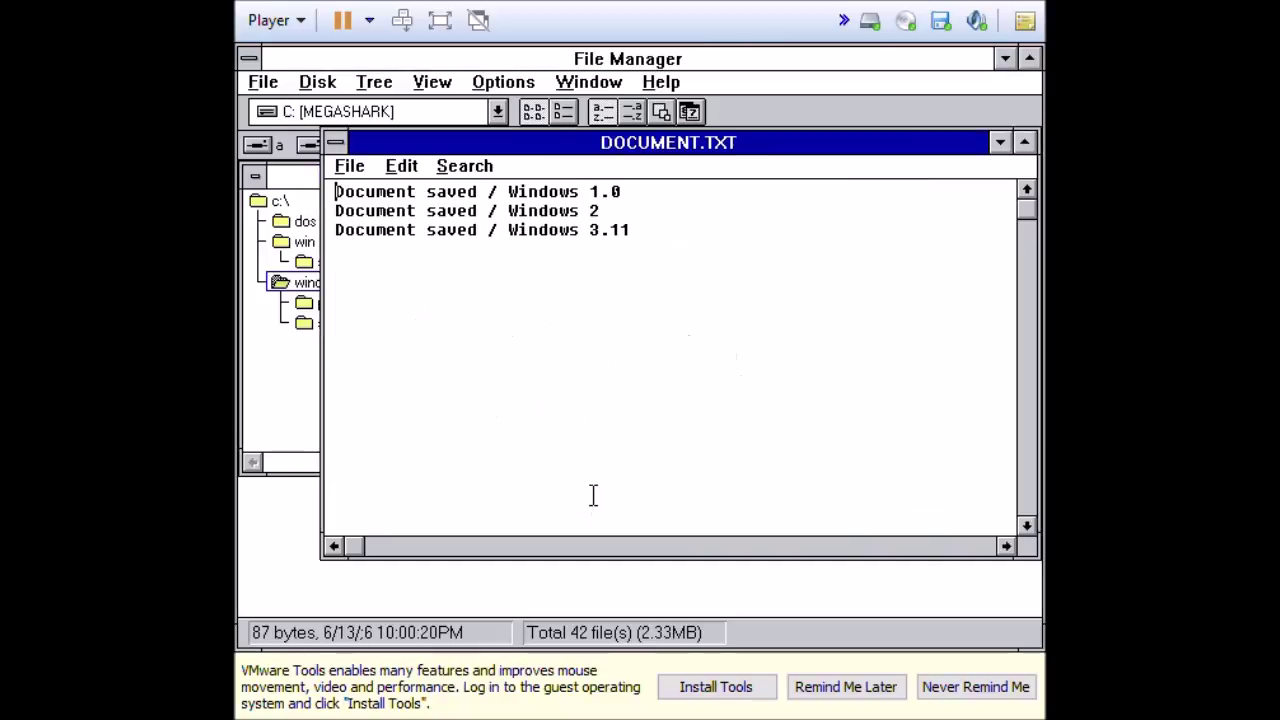
double_click(336, 143)
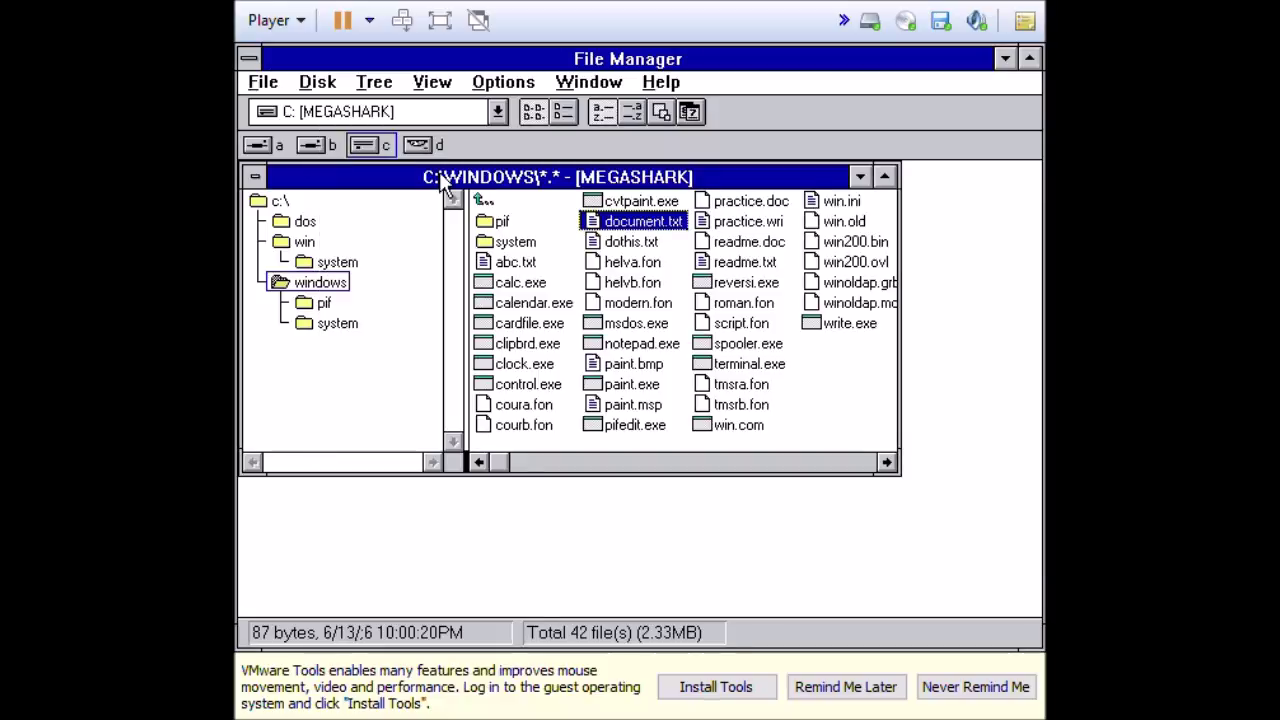
Launch reversi.exe from C:\WINDOWS despite the compatibility warning and place a first red piece beside the lower blue centre piece.
double_click(745, 283)
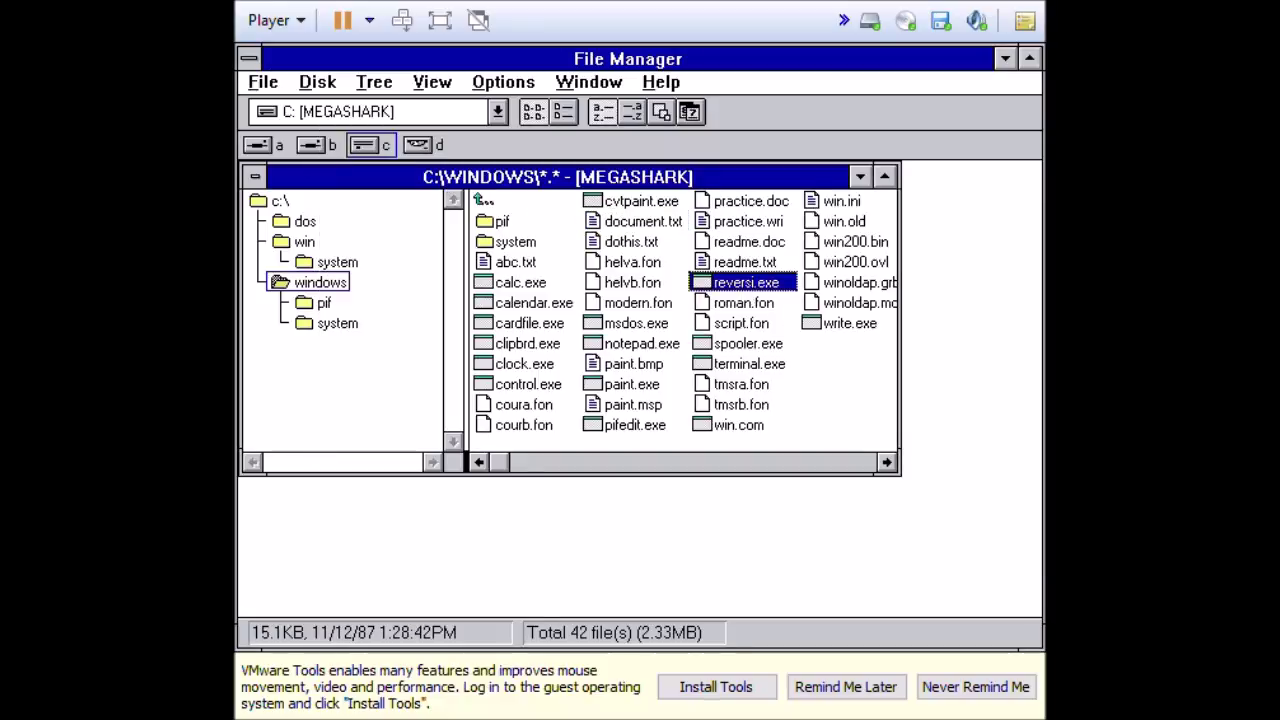
click(591, 497)
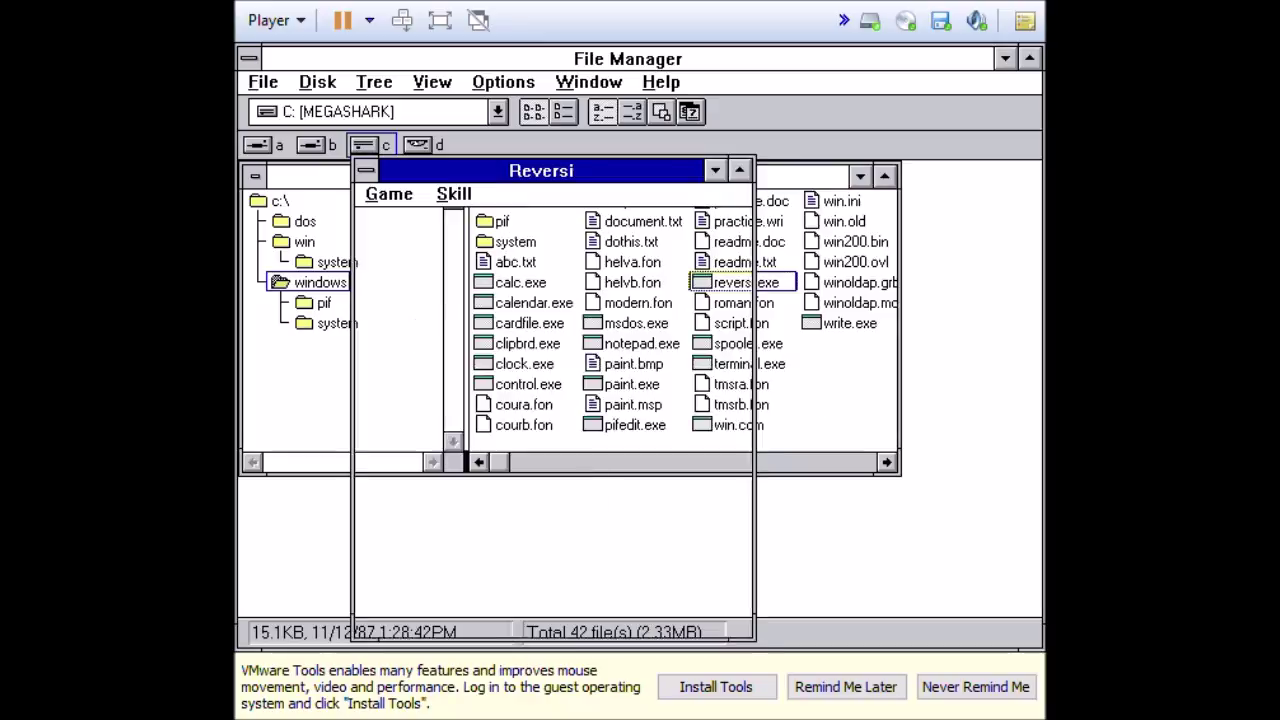
click(545, 361)
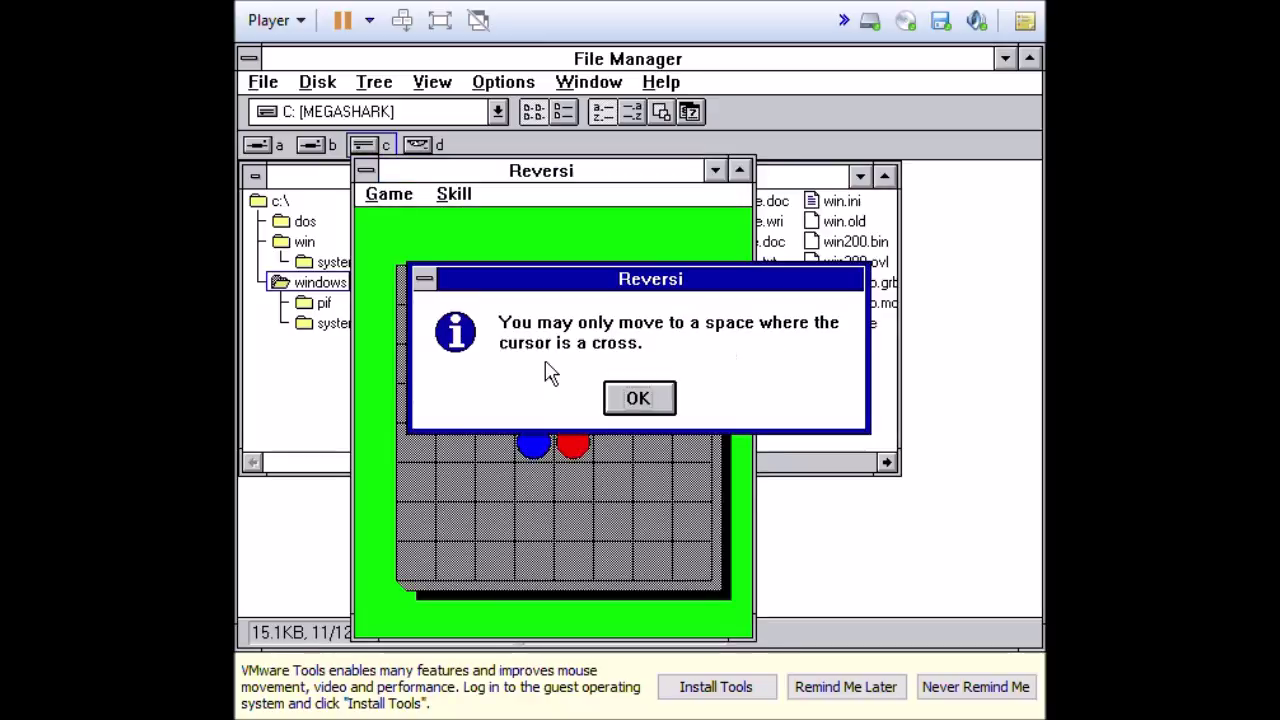
click(634, 396)
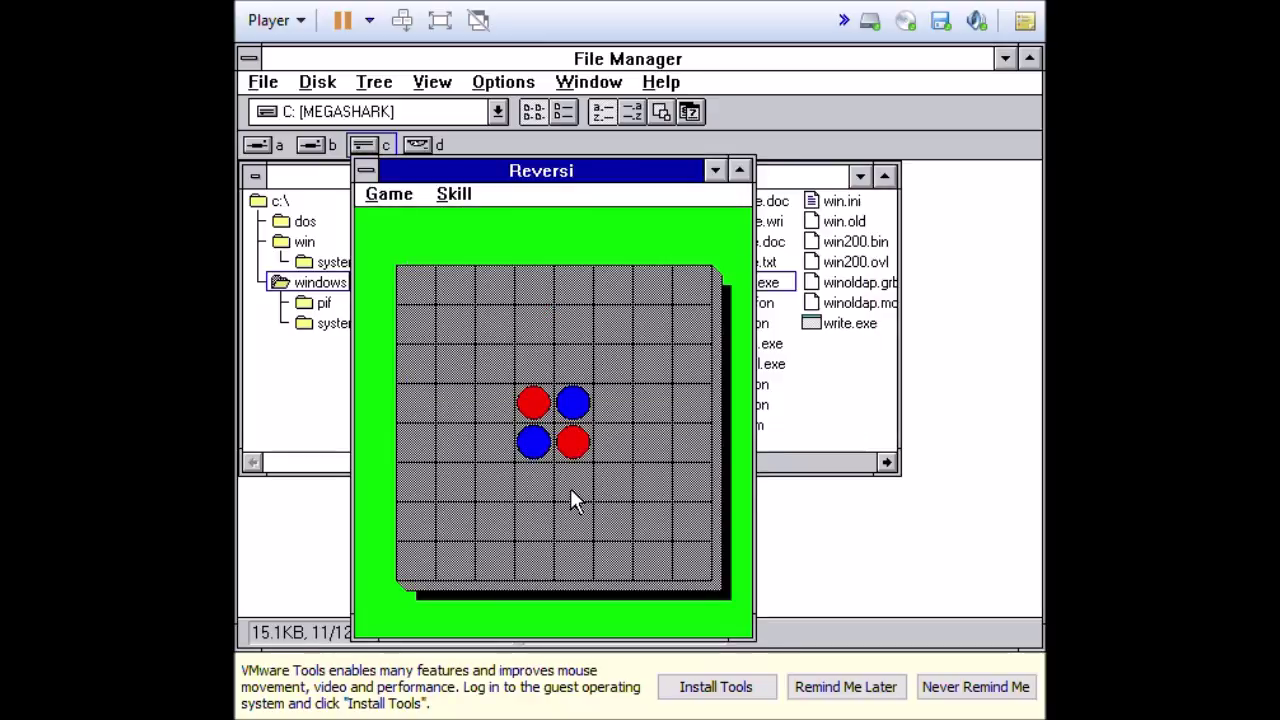
click(571, 492)
click(637, 397)
click(499, 441)
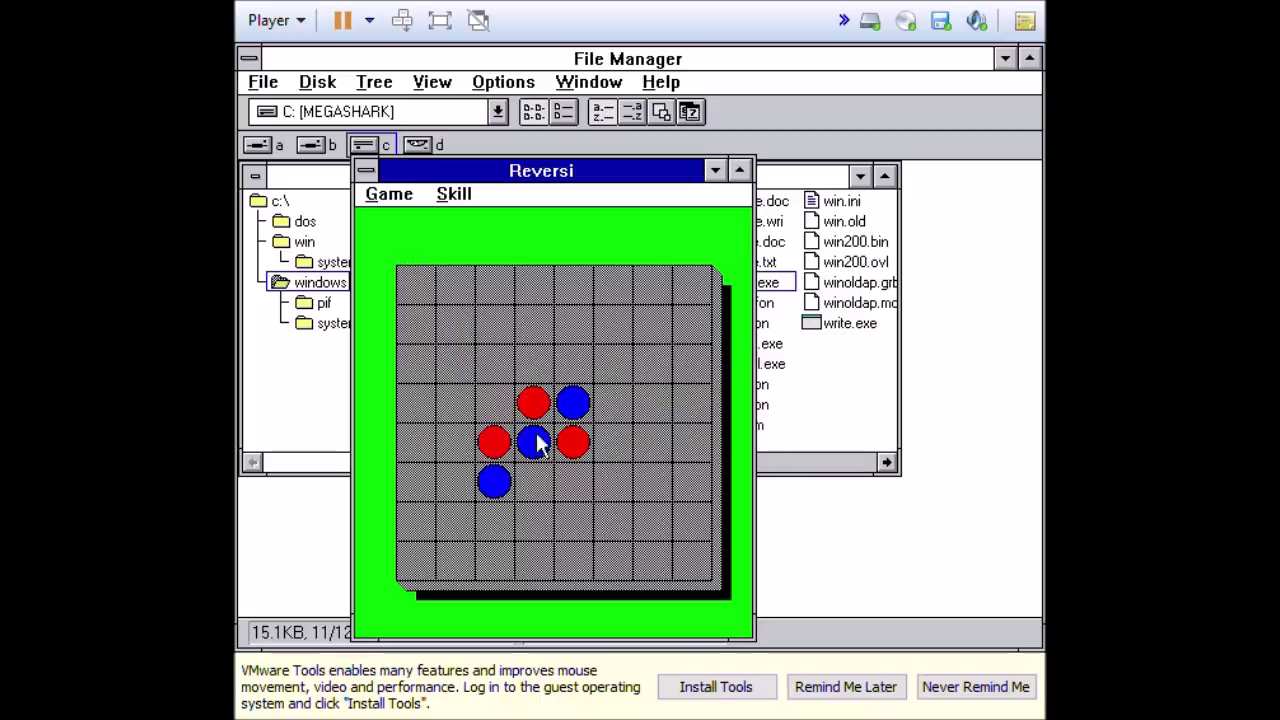
Play several more red moves on the Reversi board, dismissing the illegal-move message, and close the game.
click(536, 480)
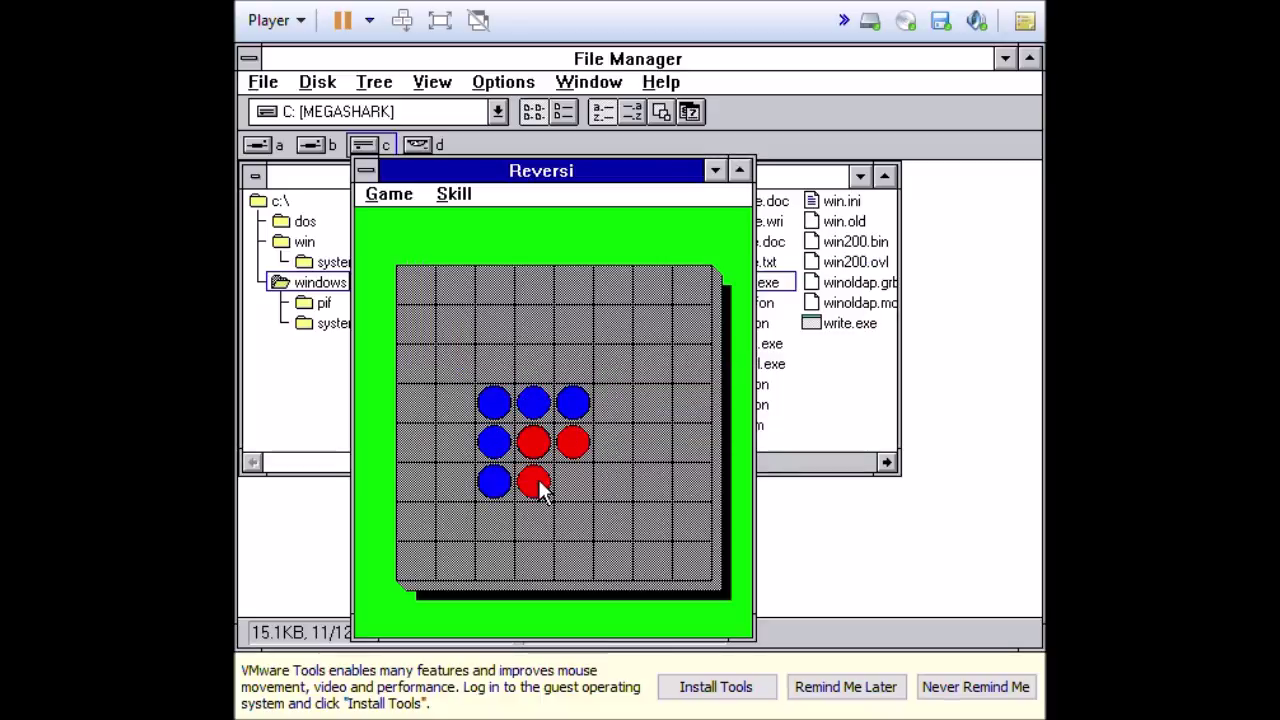
click(533, 366)
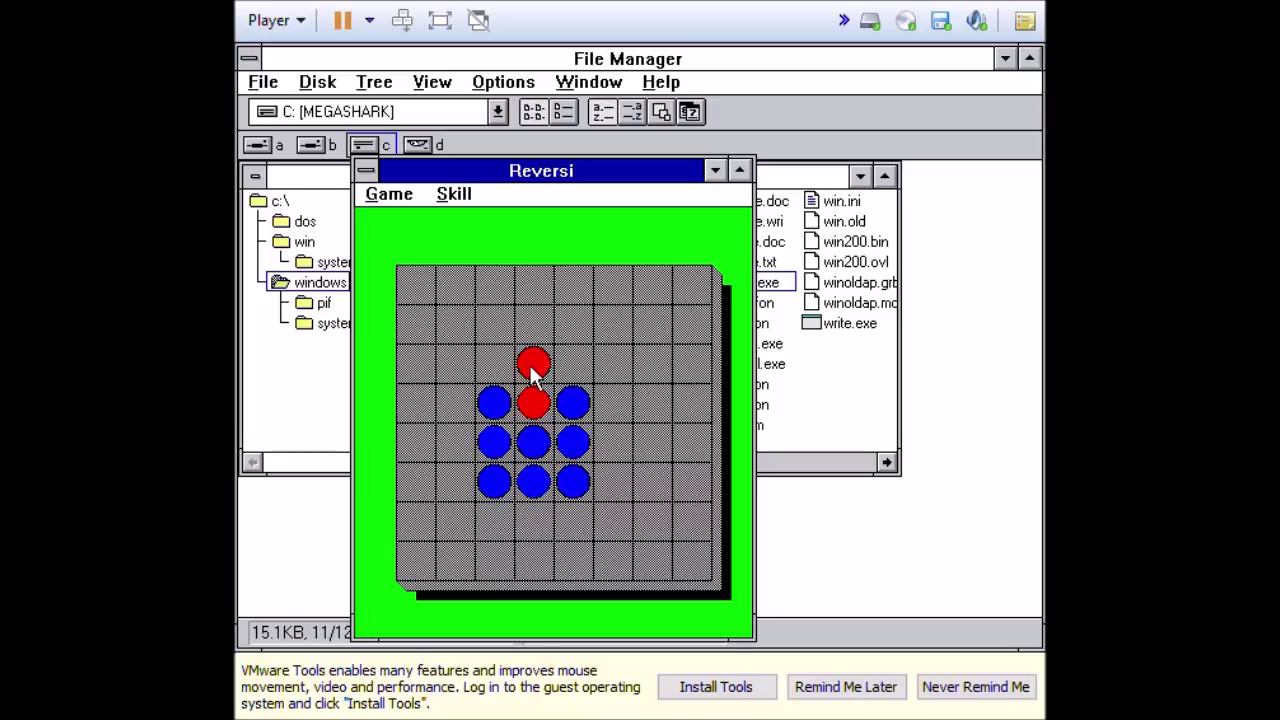
click(613, 483)
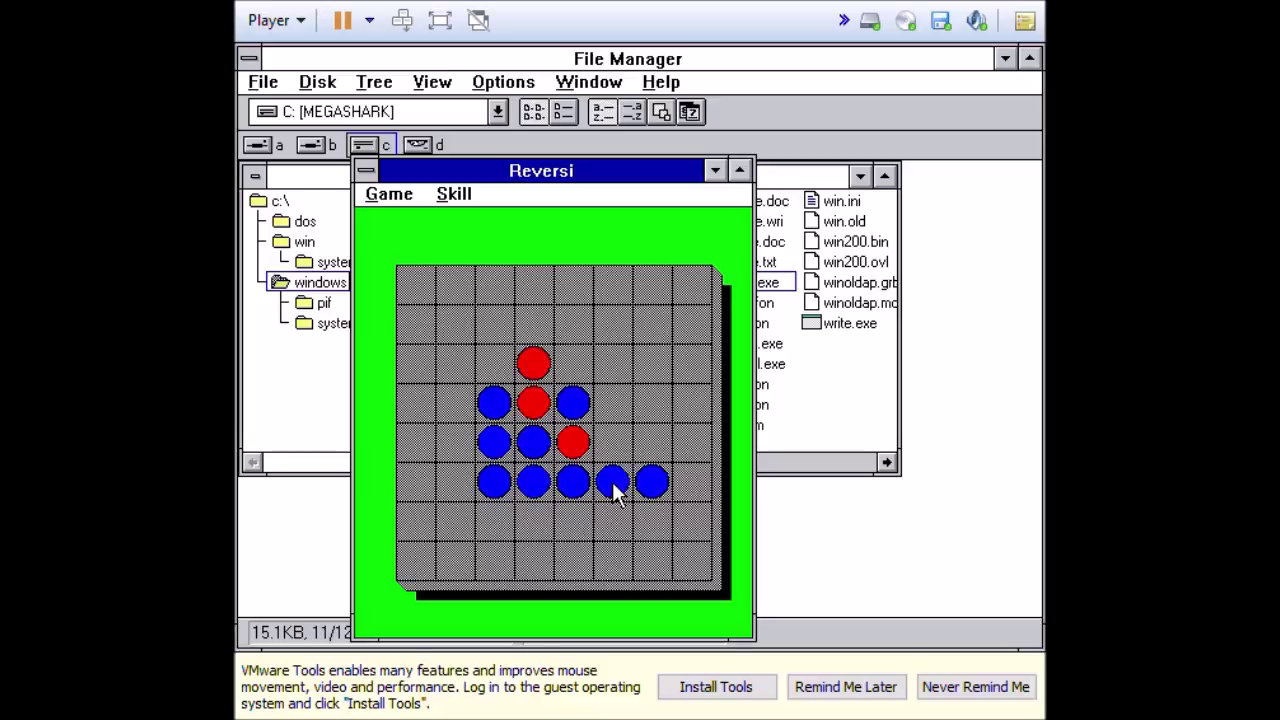
click(708, 490)
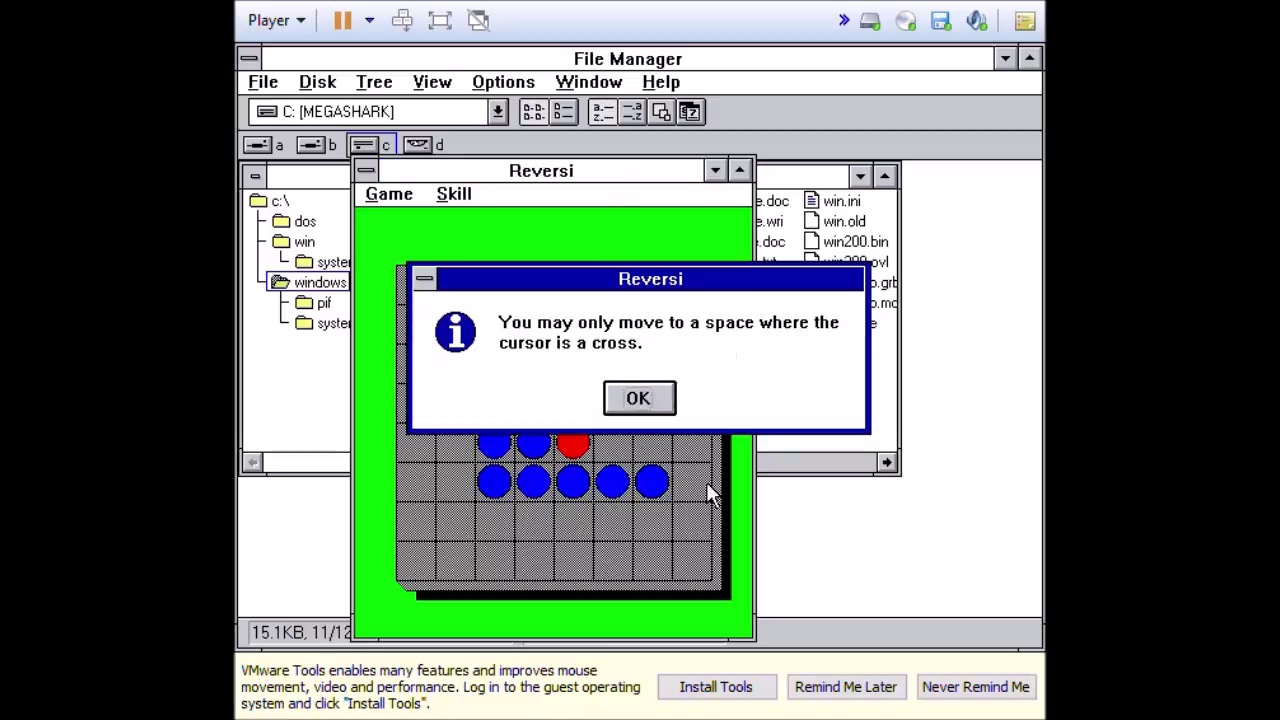
click(641, 399)
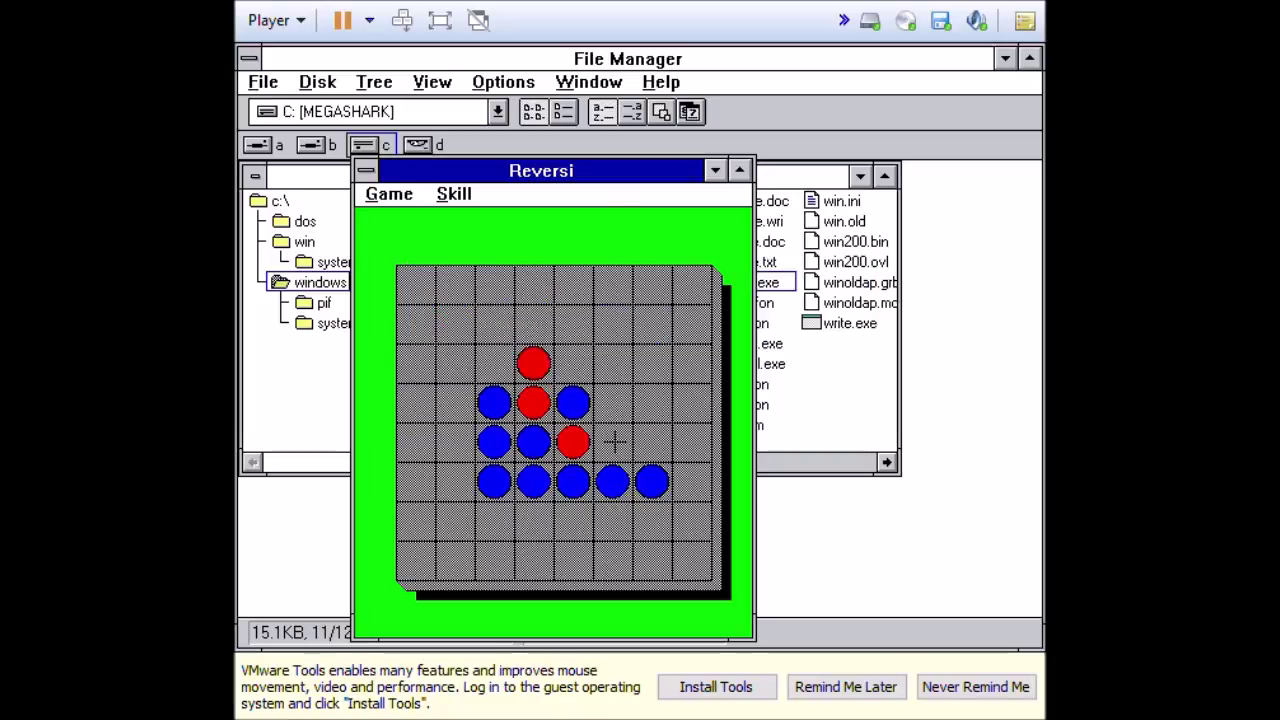
click(615, 444)
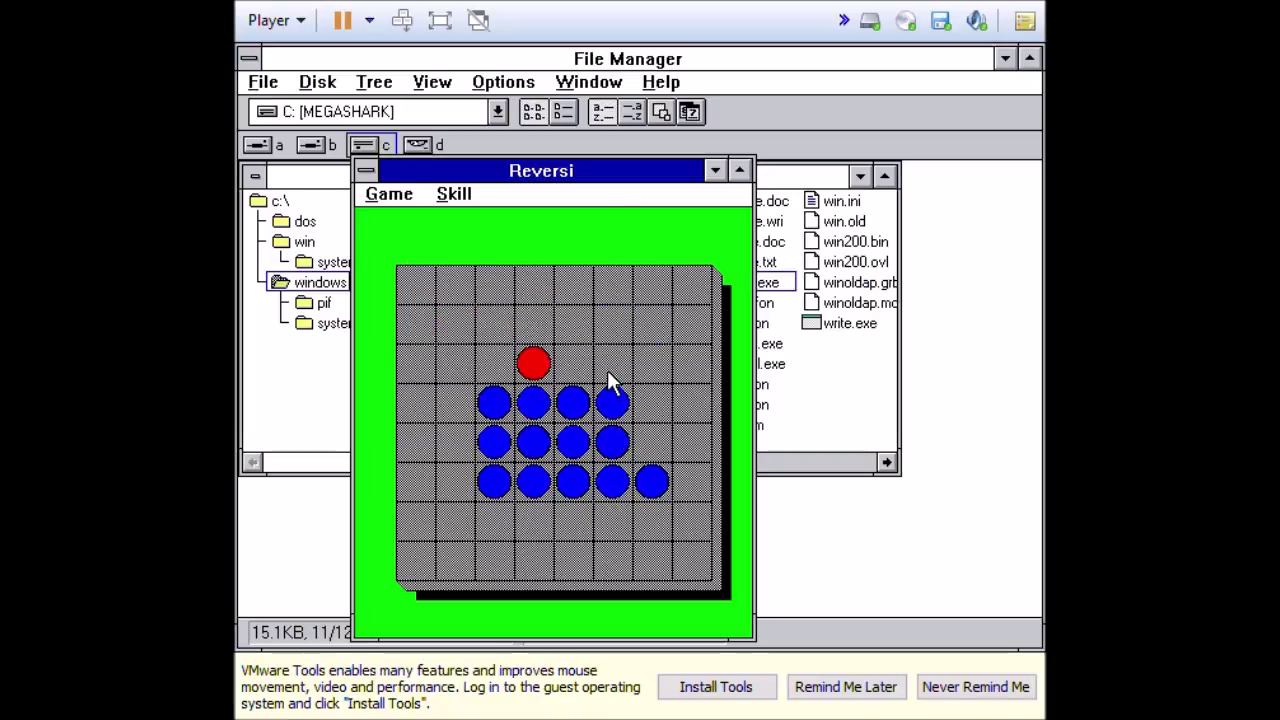
click(609, 372)
click(614, 393)
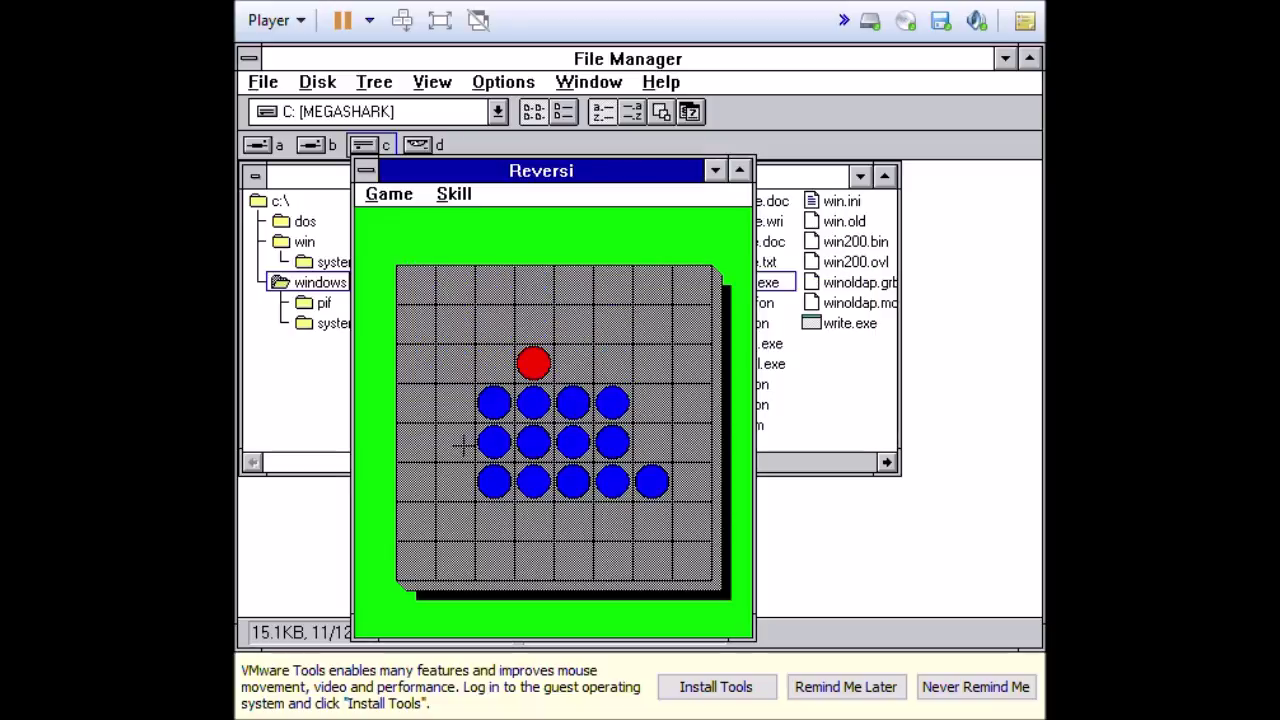
double_click(366, 170)
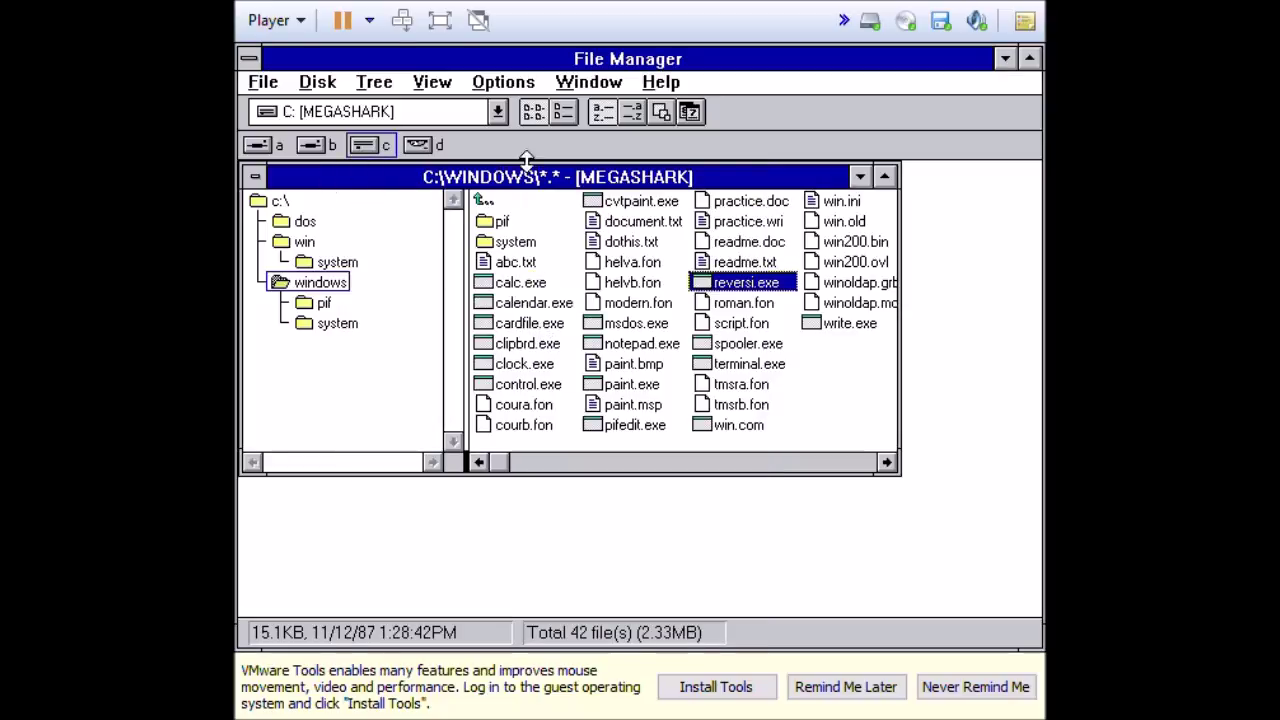
Minimize the C:\WINDOWS directory window and File Manager, and open the Applications group enlarged to fit all its icons.
click(860, 178)
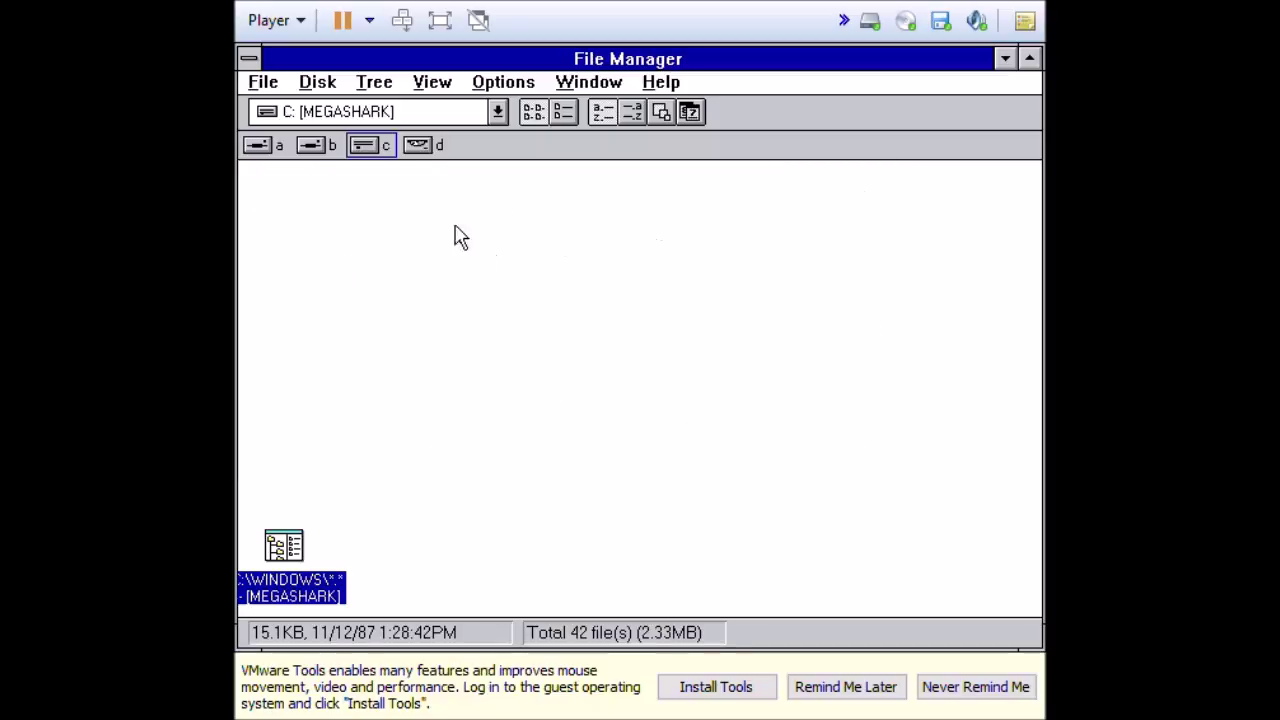
click(1005, 62)
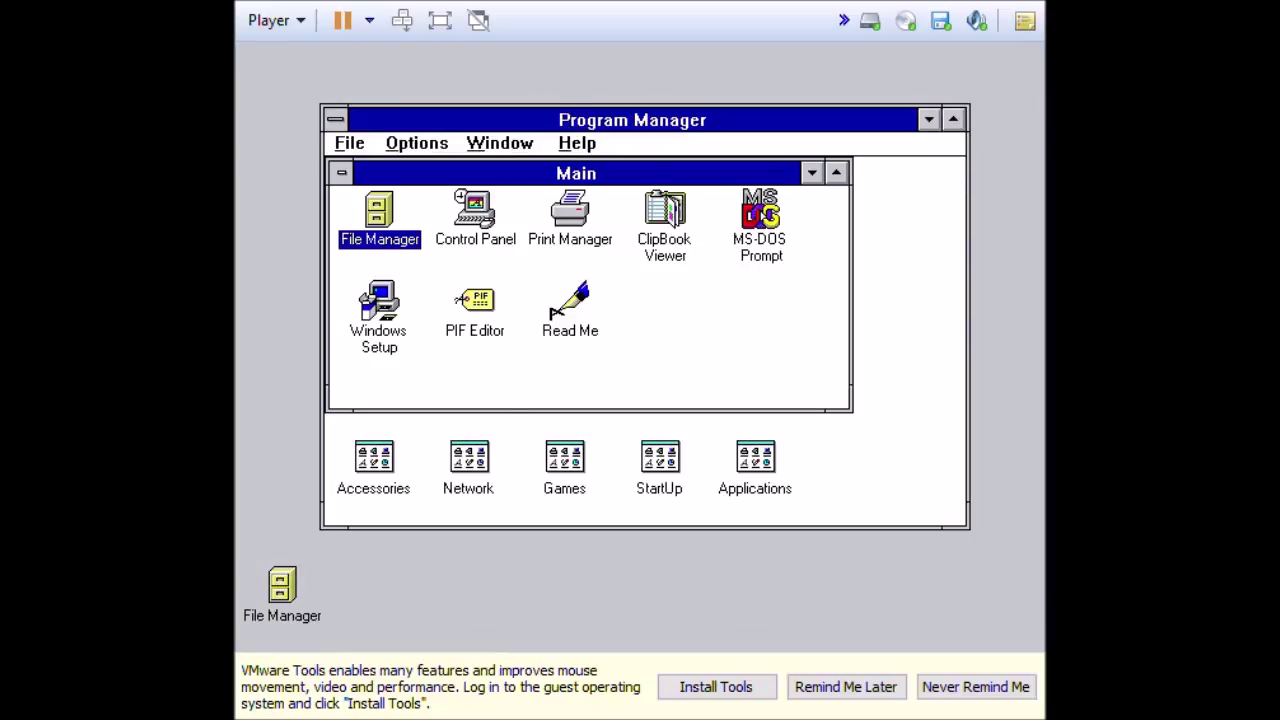
double_click(765, 460)
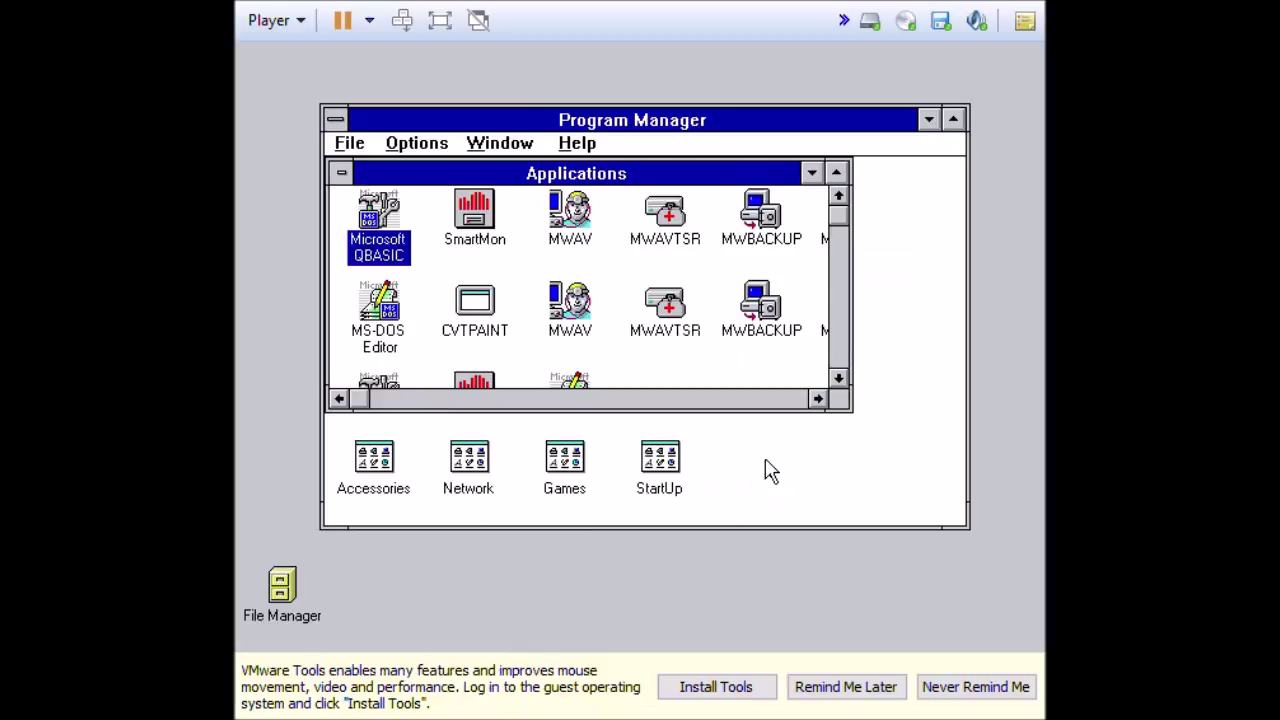
drag(849, 411, 932, 524)
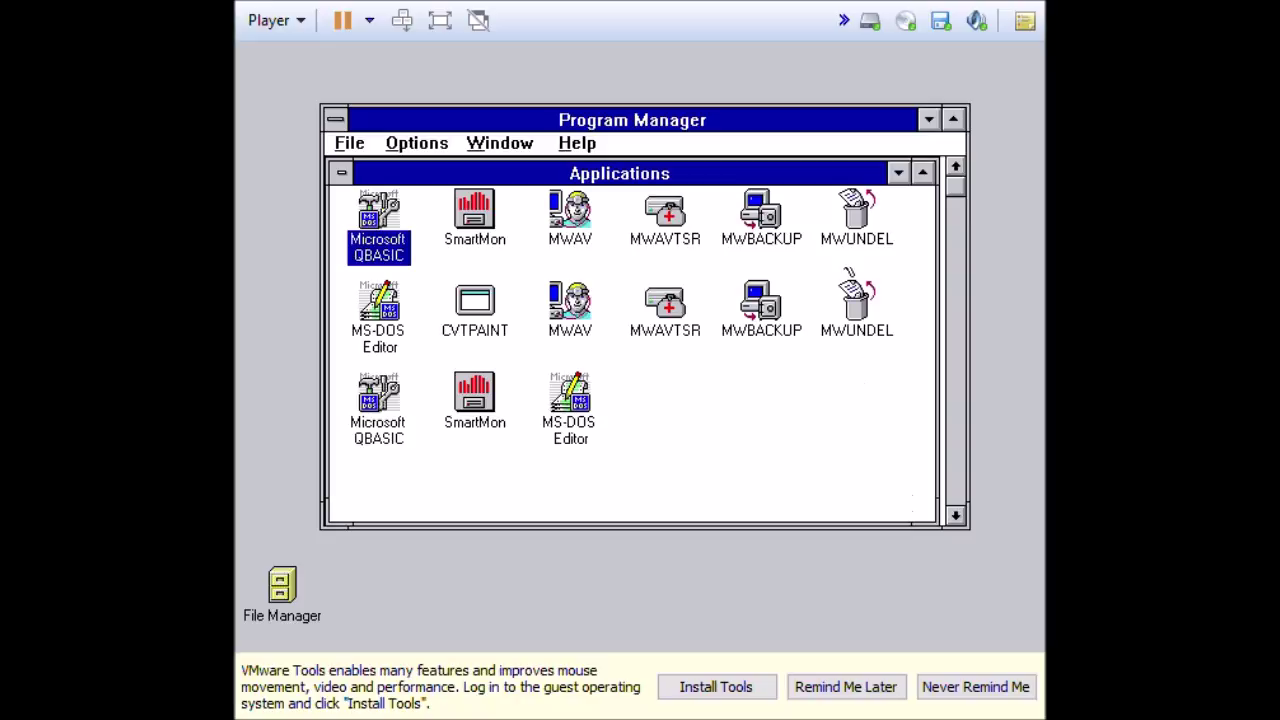
Open MWUNDEL from the Applications group to view Microsoft Undelete's file list, and close it.
double_click(852, 214)
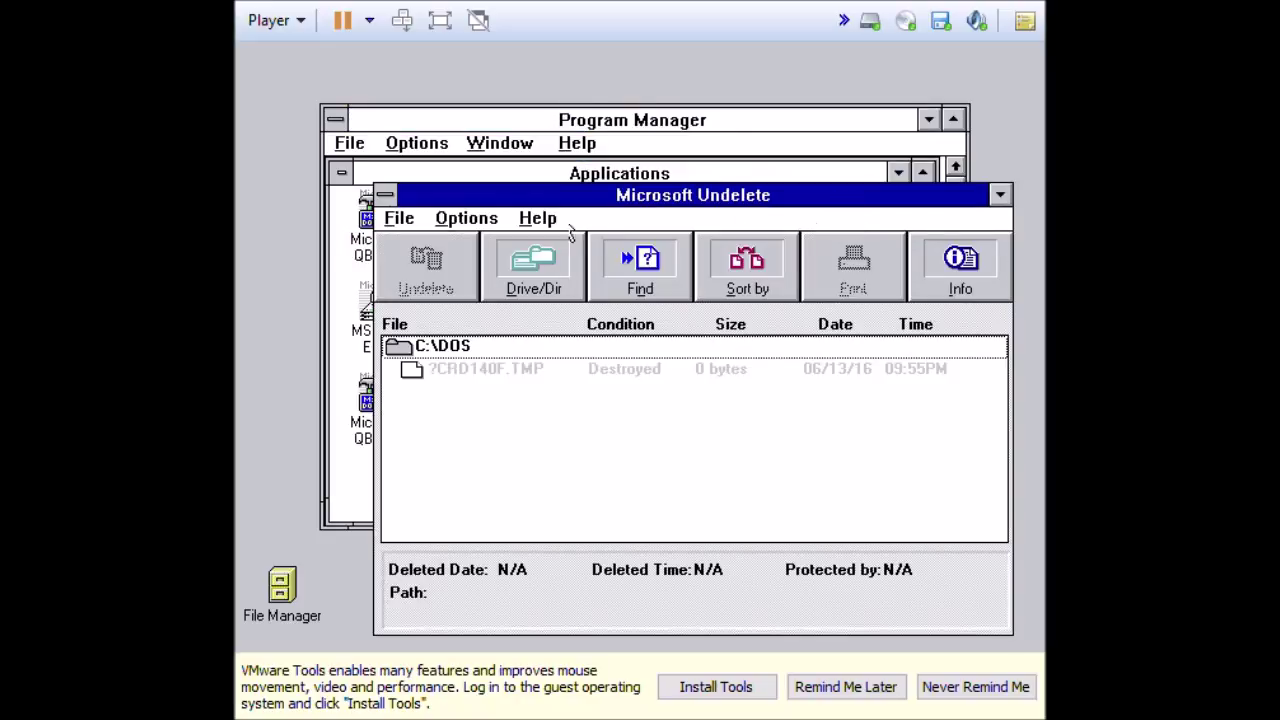
double_click(388, 195)
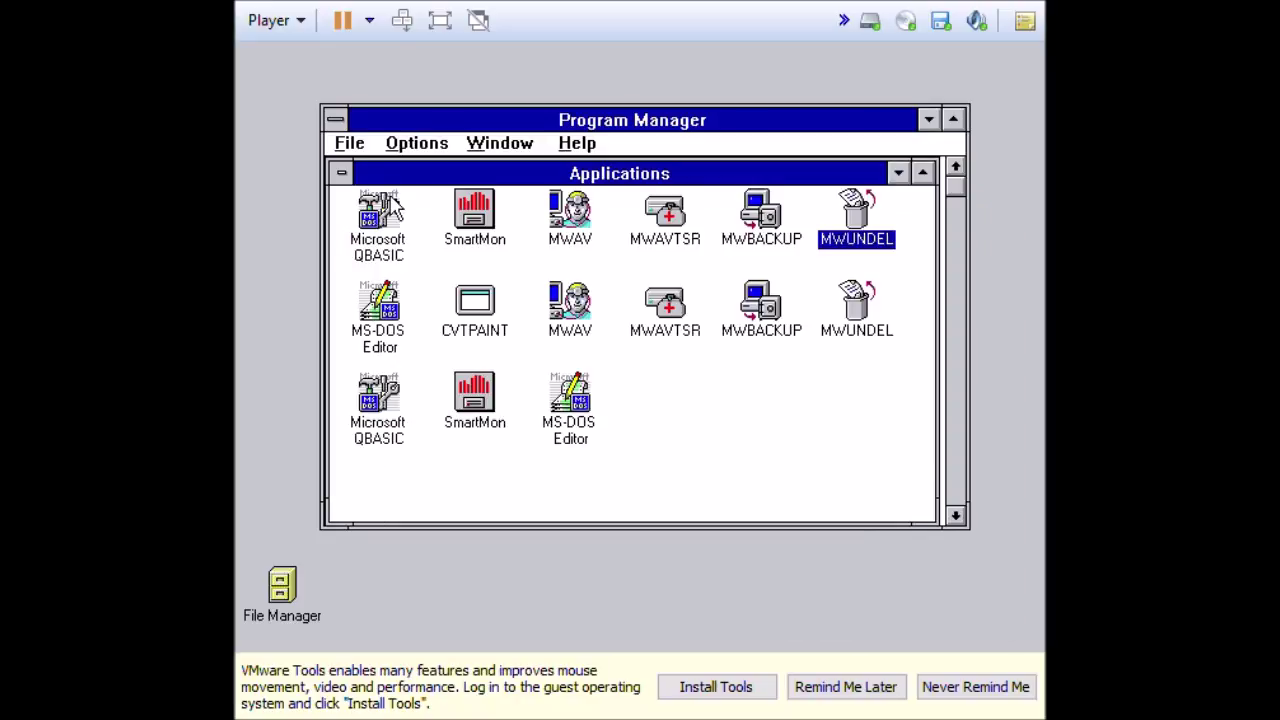
Close the Applications group, open Color in the Control Panel, and apply the Arizona color scheme.
double_click(341, 172)
double_click(478, 228)
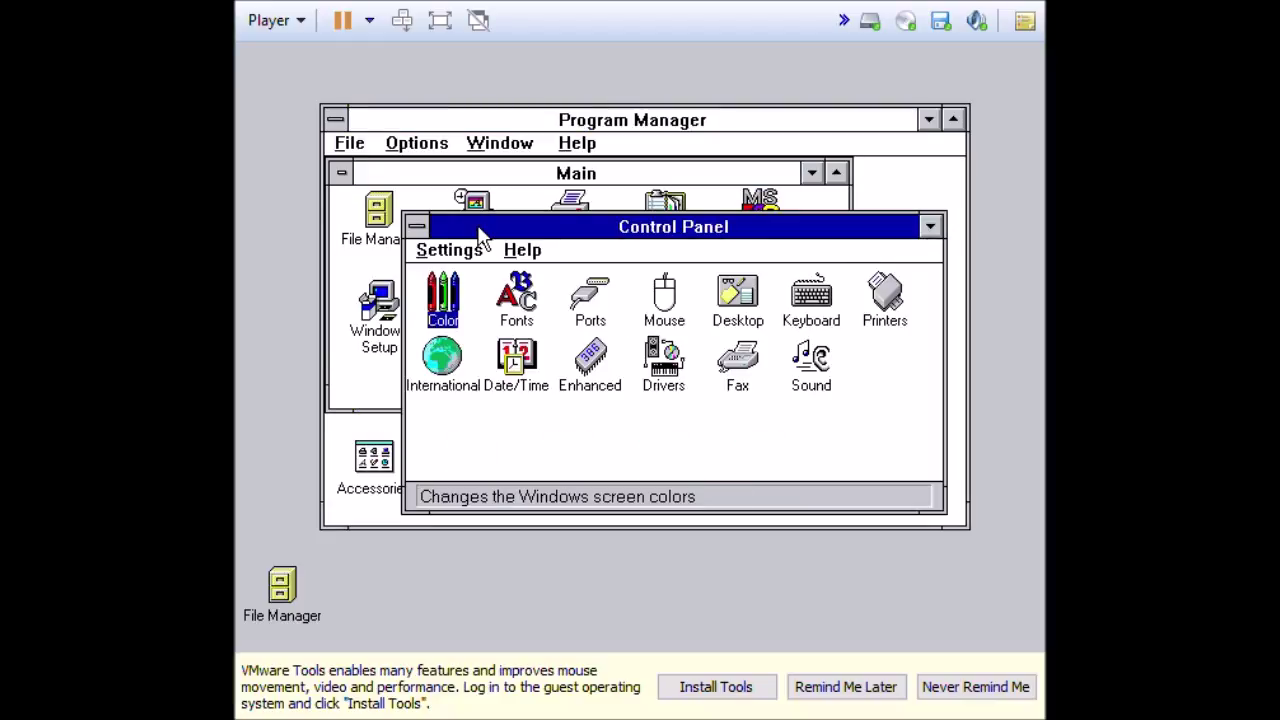
double_click(449, 308)
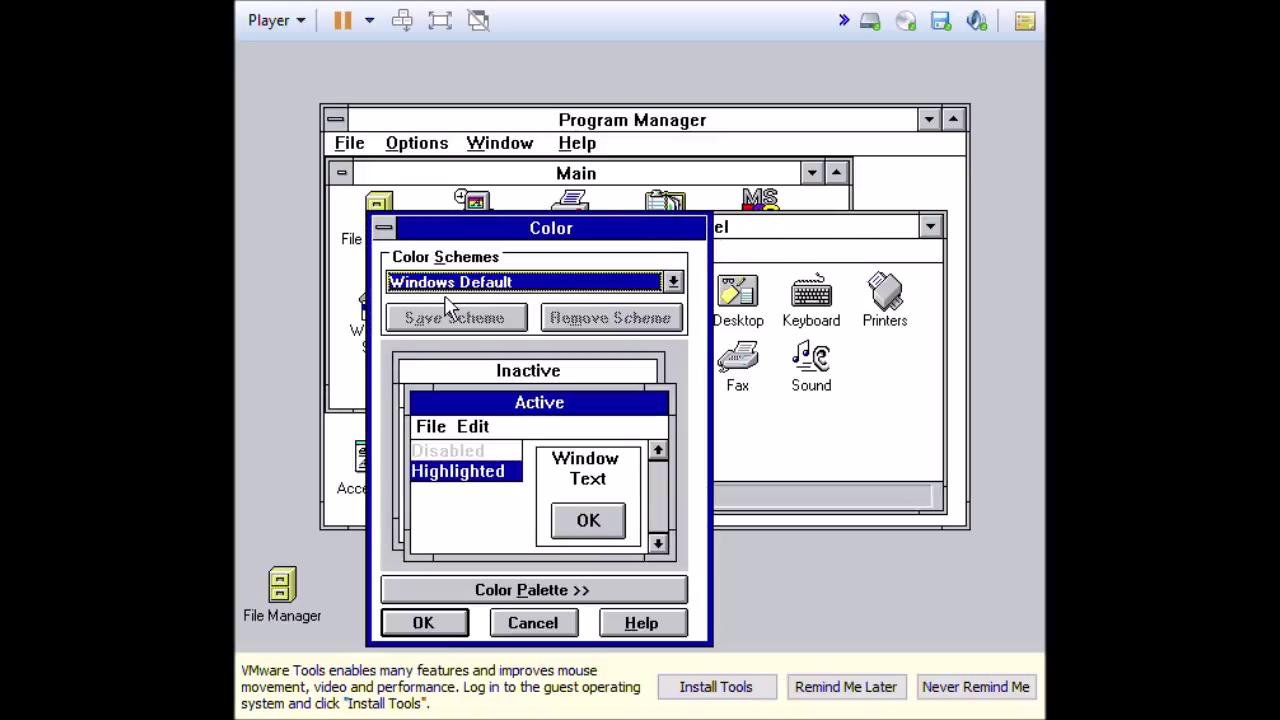
click(674, 283)
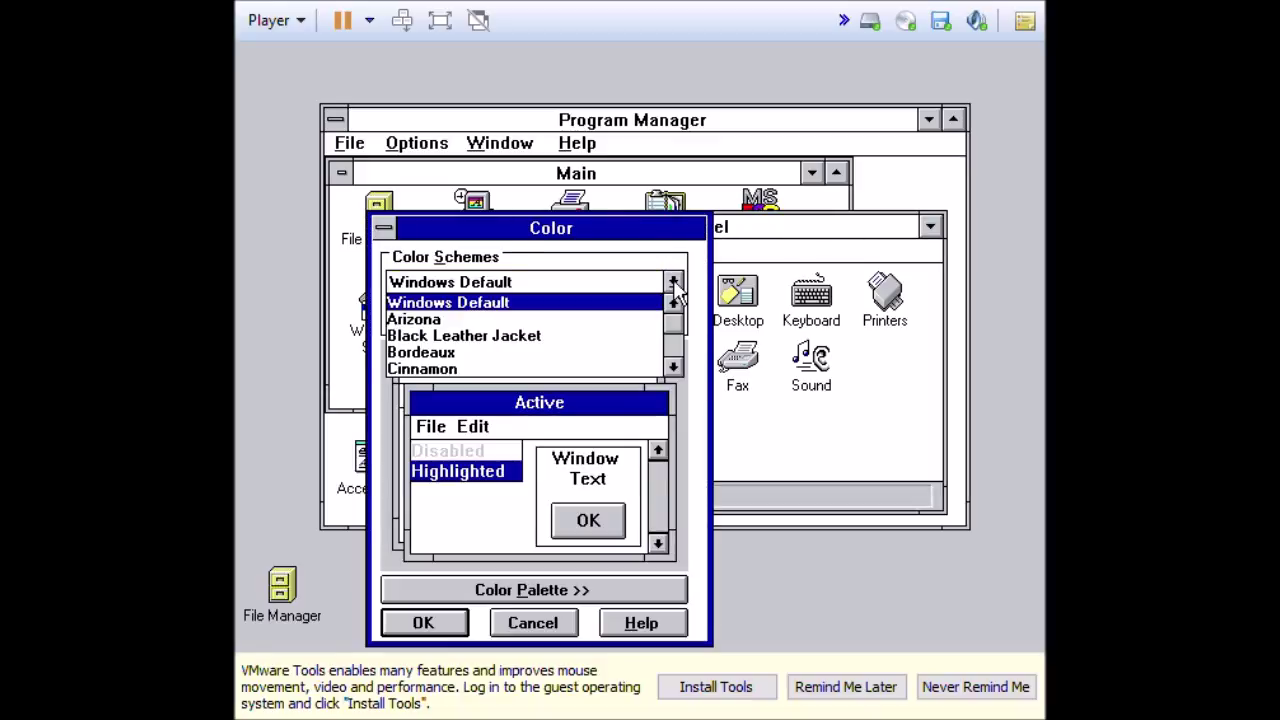
click(642, 325)
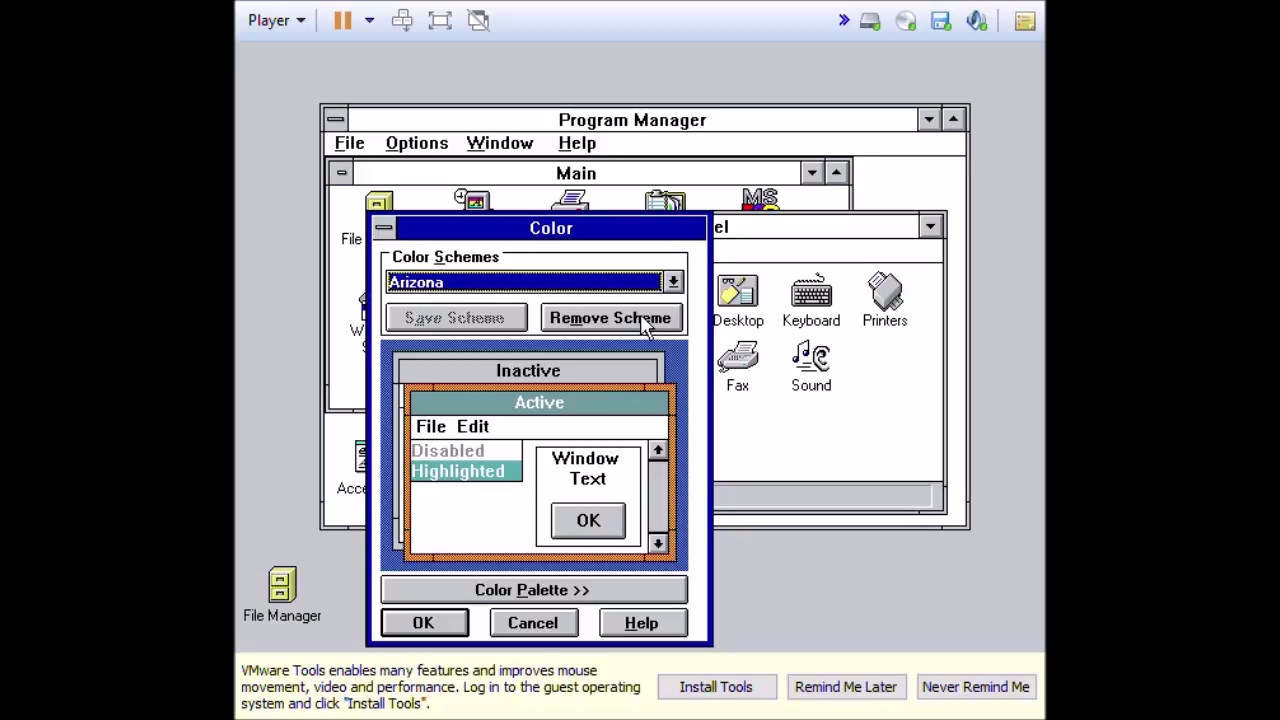
click(421, 624)
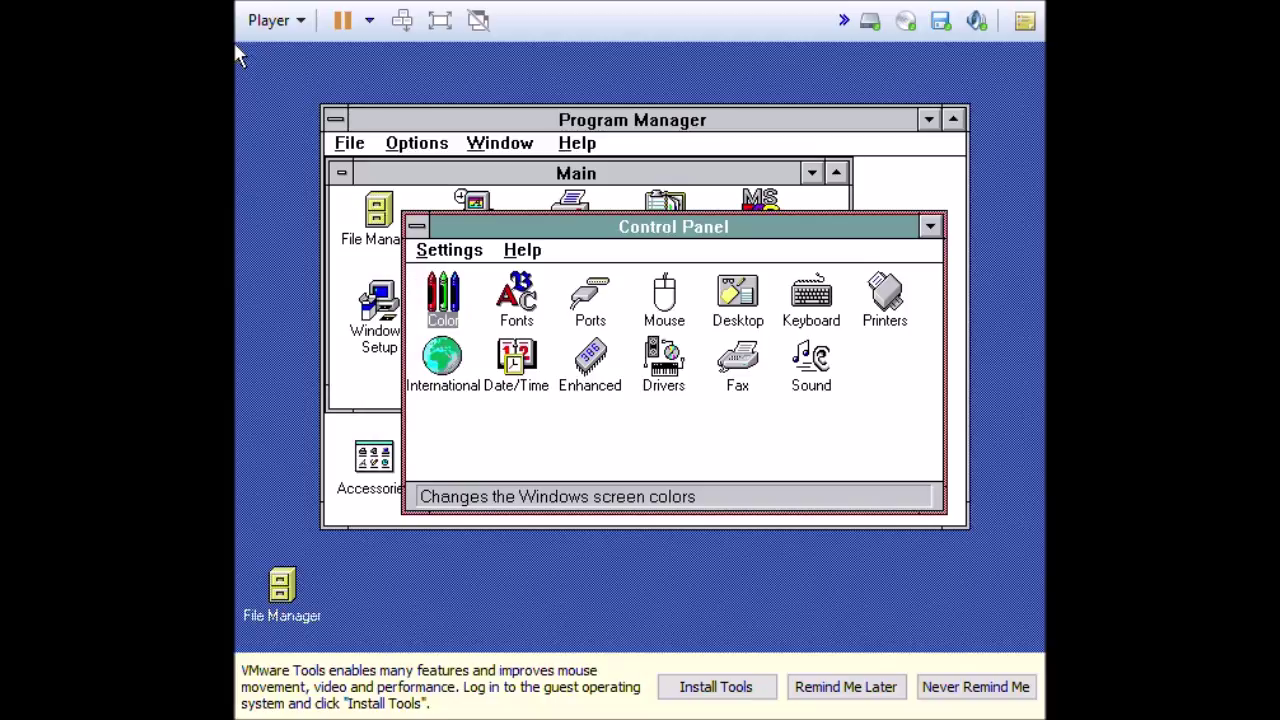
Open the D: CD-ROM directory in File Manager and run setup.exe.
double_click(381, 213)
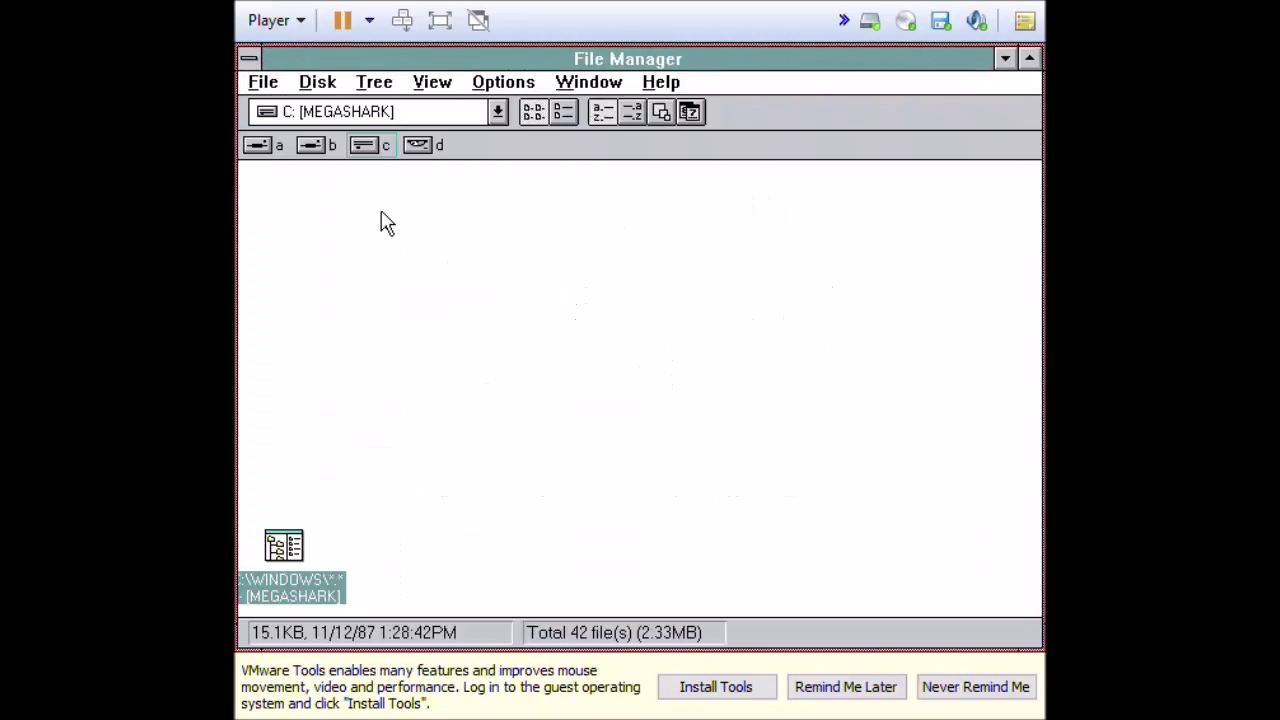
click(417, 148)
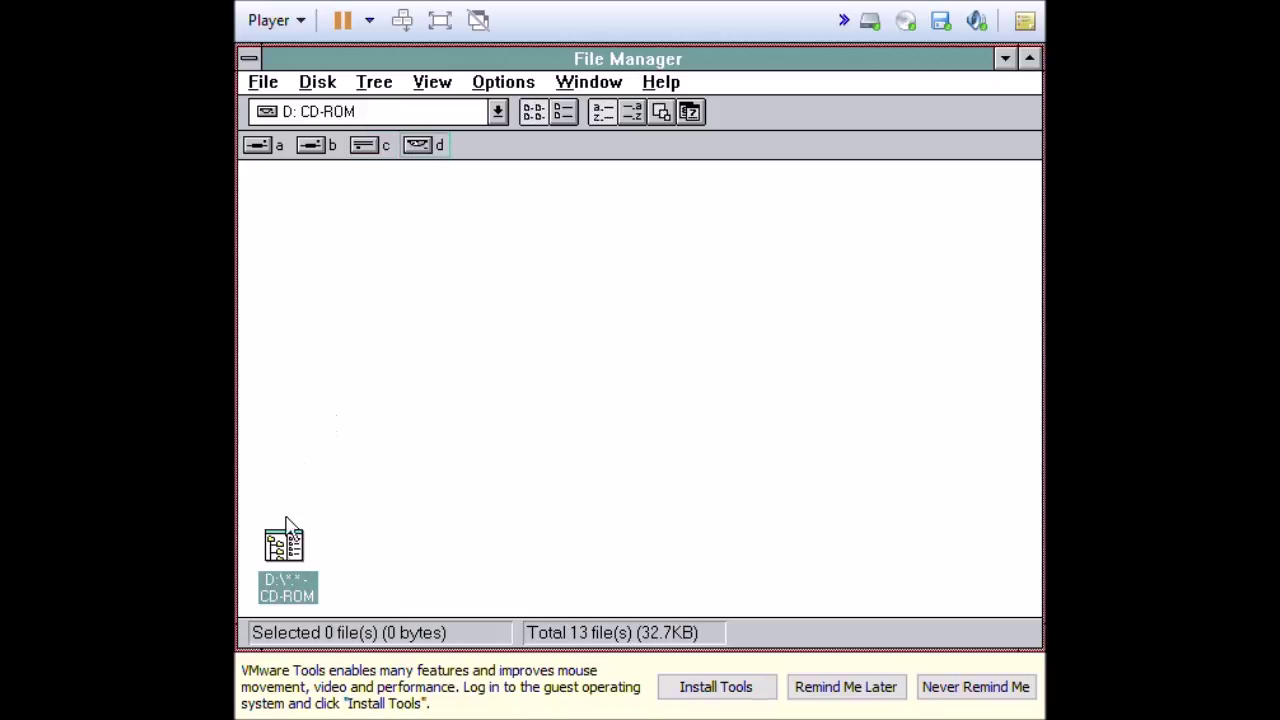
double_click(287, 560)
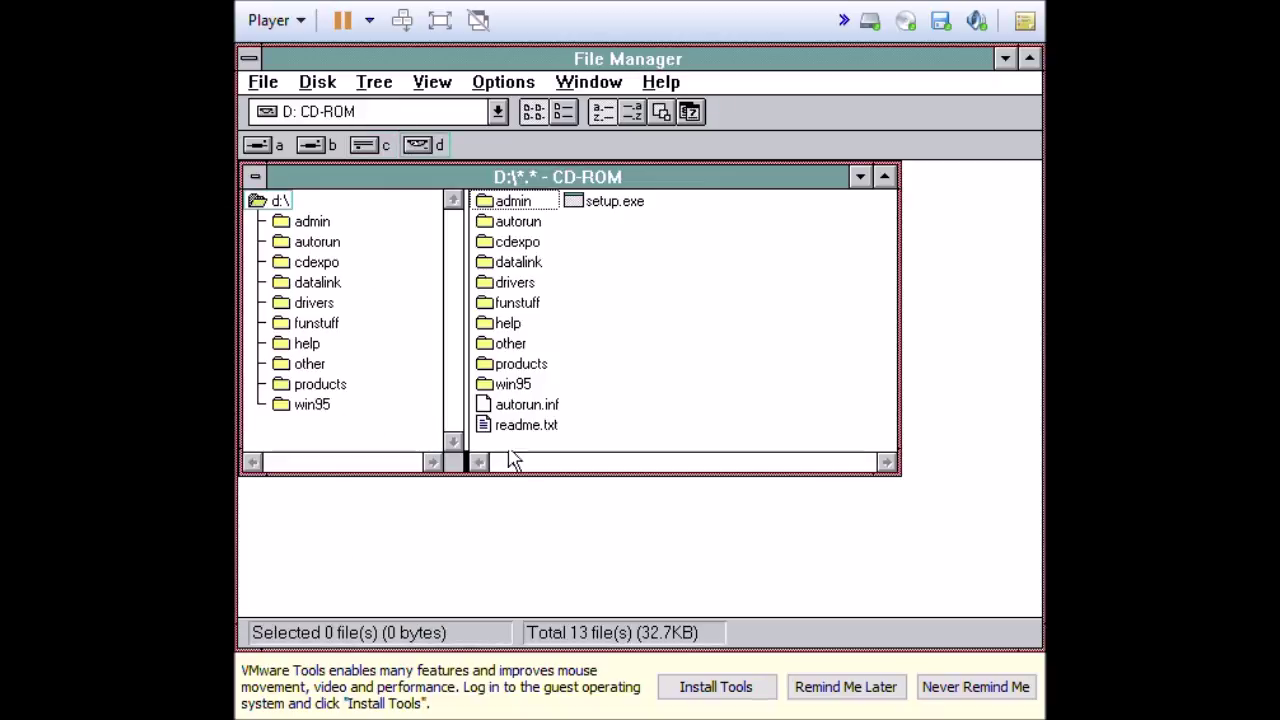
double_click(603, 202)
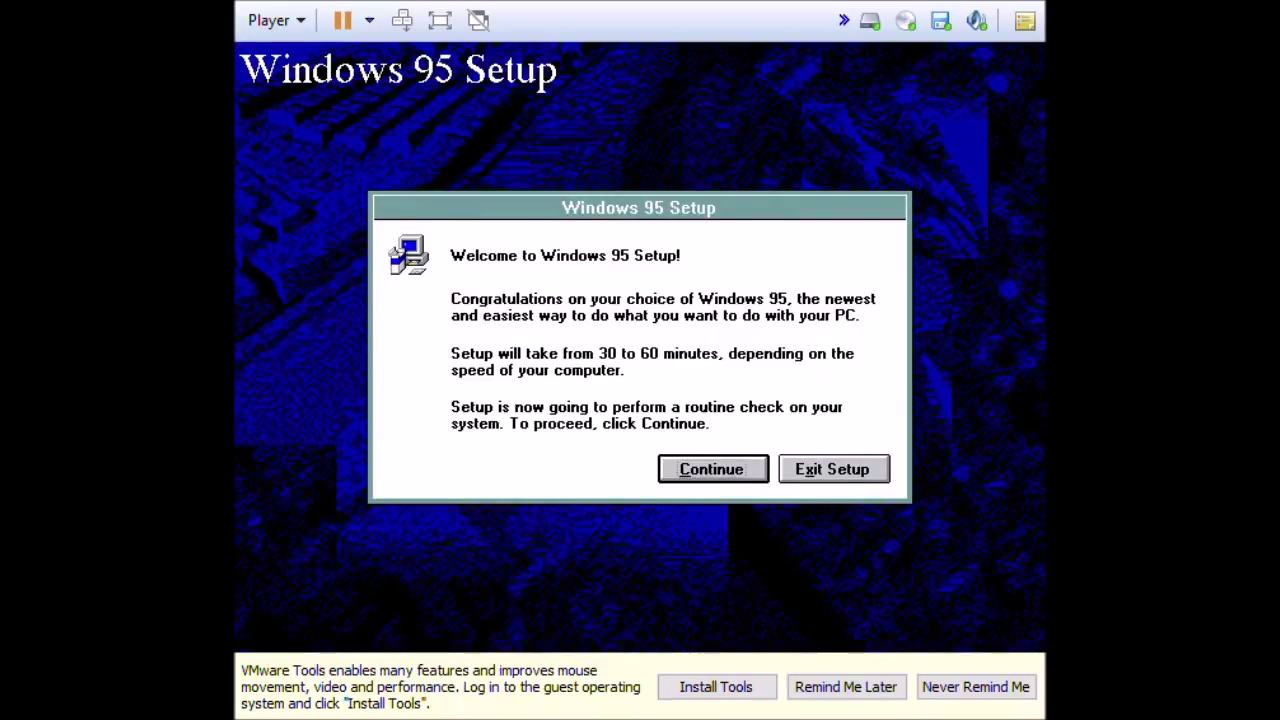
Continue past the Windows 95 Setup welcome, accept the license agreement, and dismiss the recommendation to quit other programs.
click(670, 466)
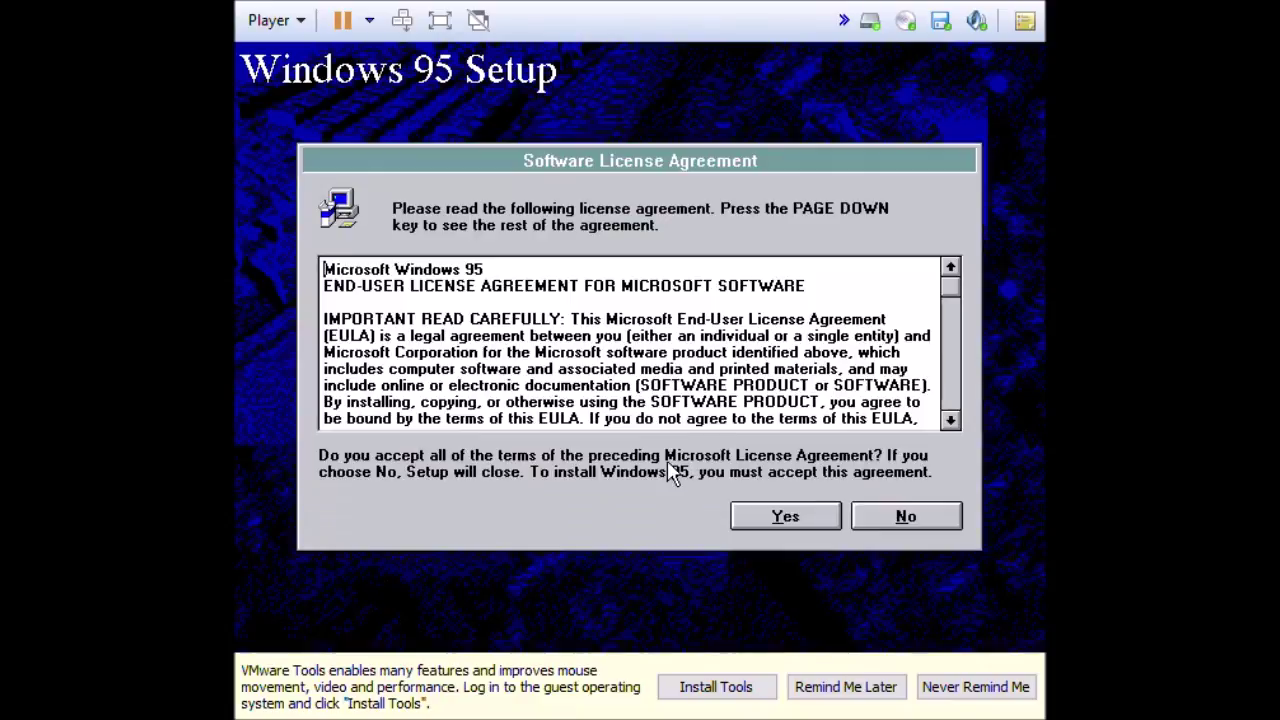
click(778, 516)
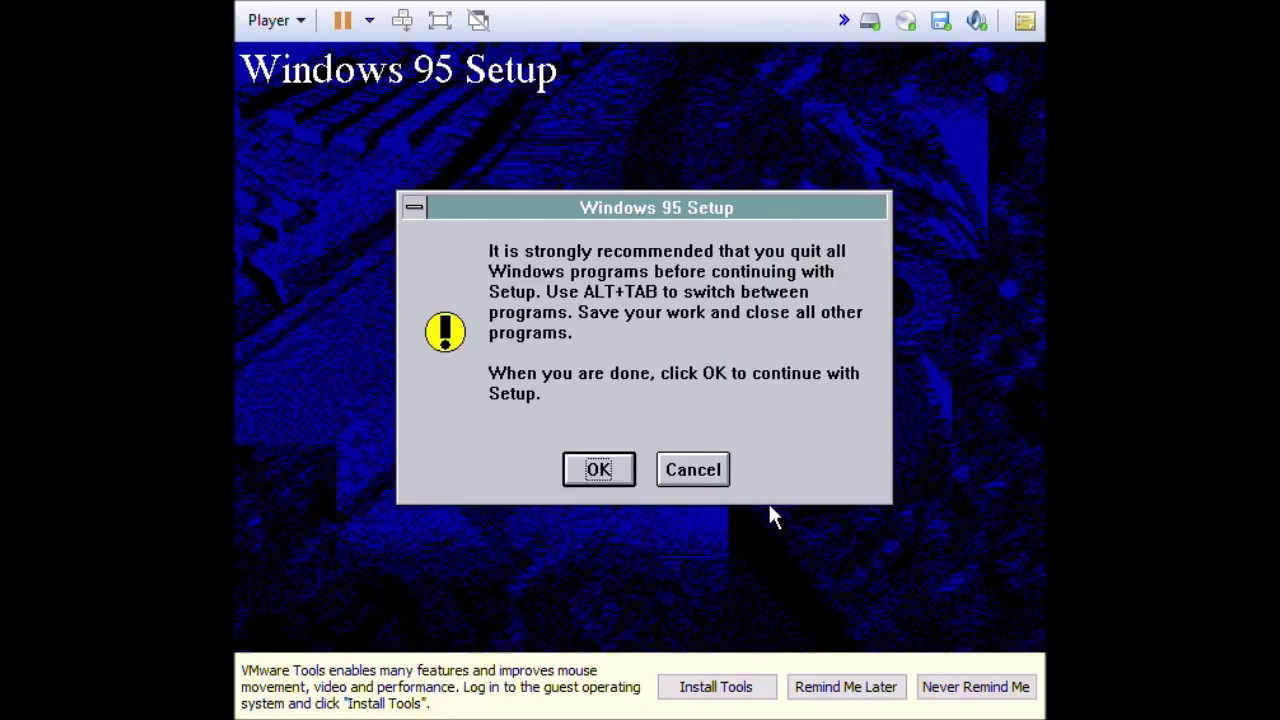
click(600, 469)
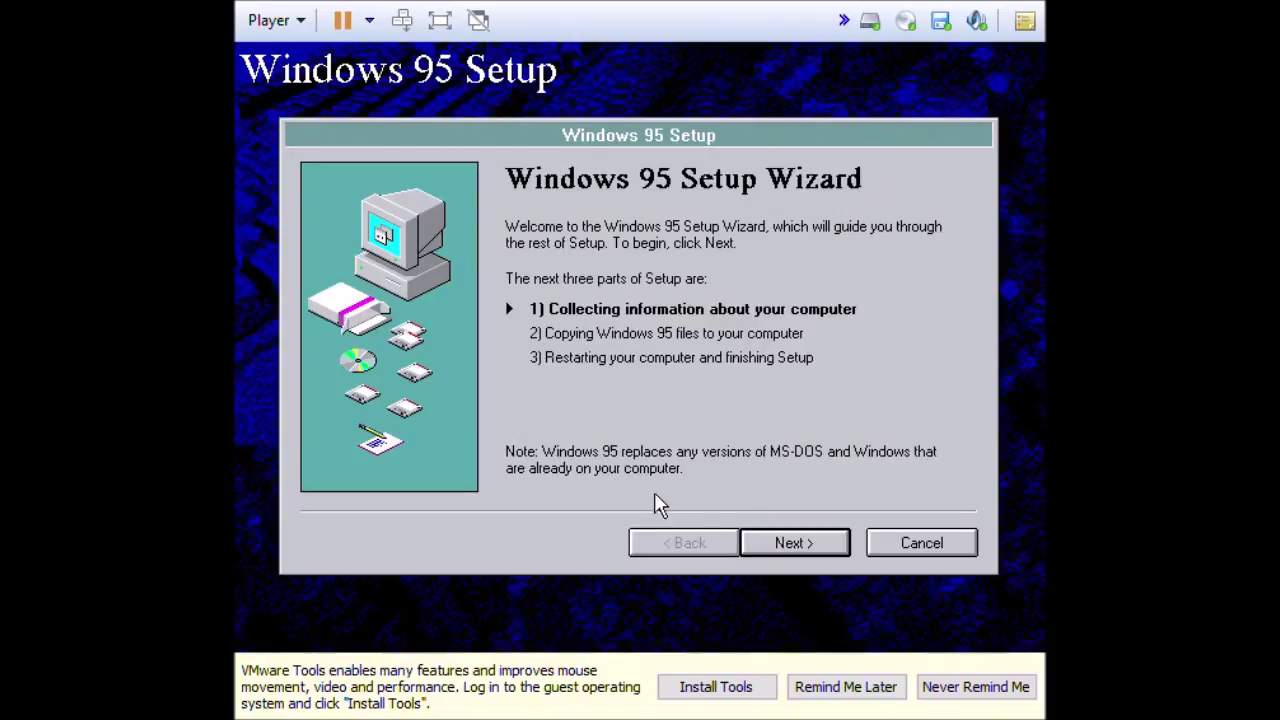
Proceed through the Setup Wizard, keeping the option to save existing system files, and choose the Custom setup type.
click(792, 545)
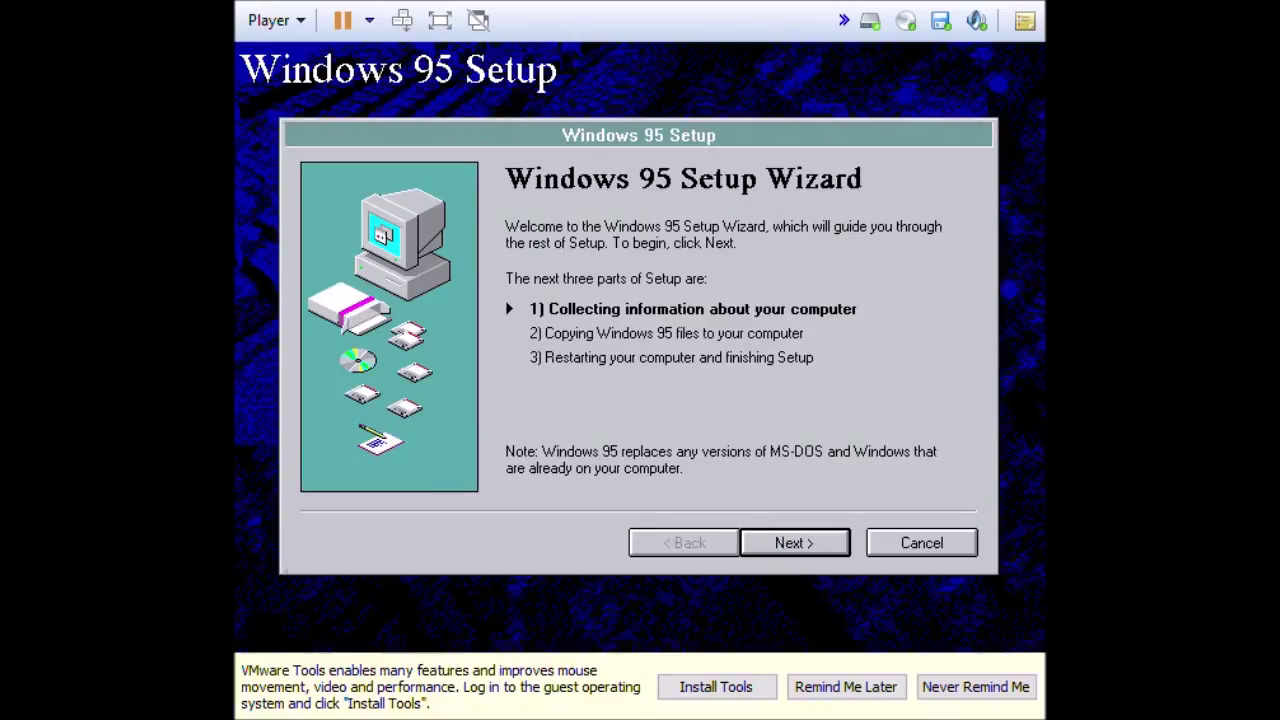
click(792, 545)
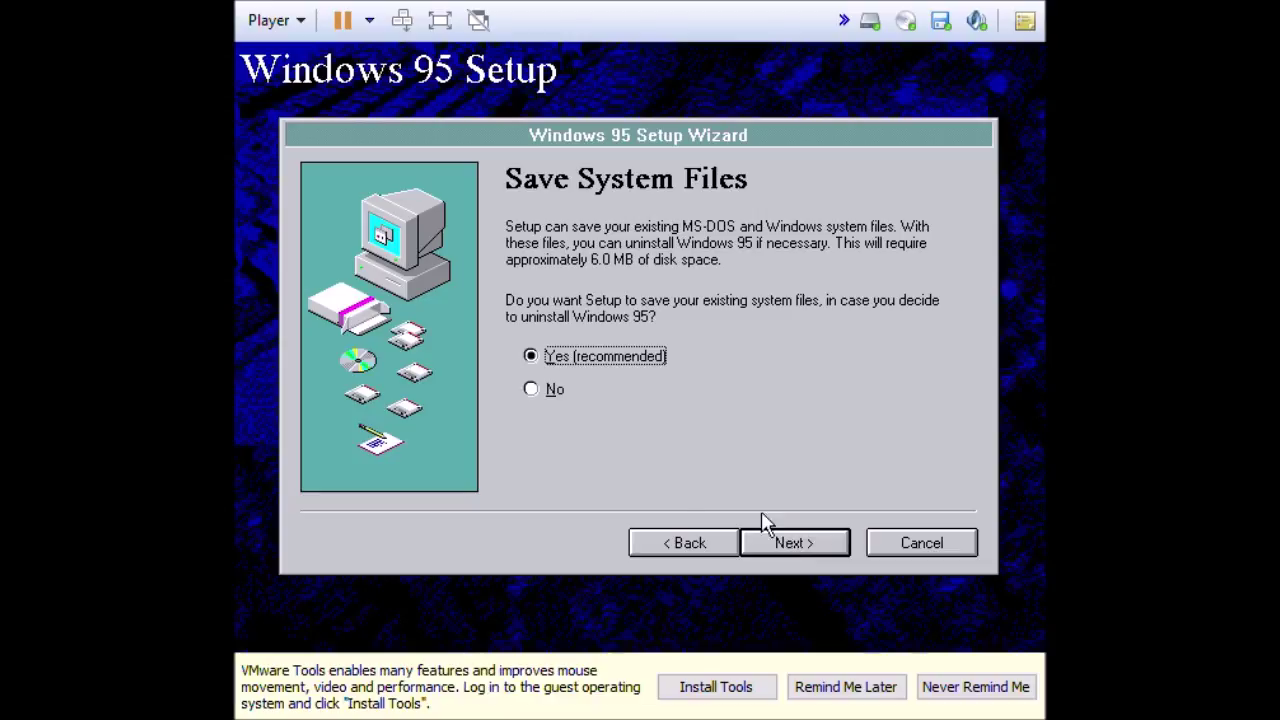
click(805, 540)
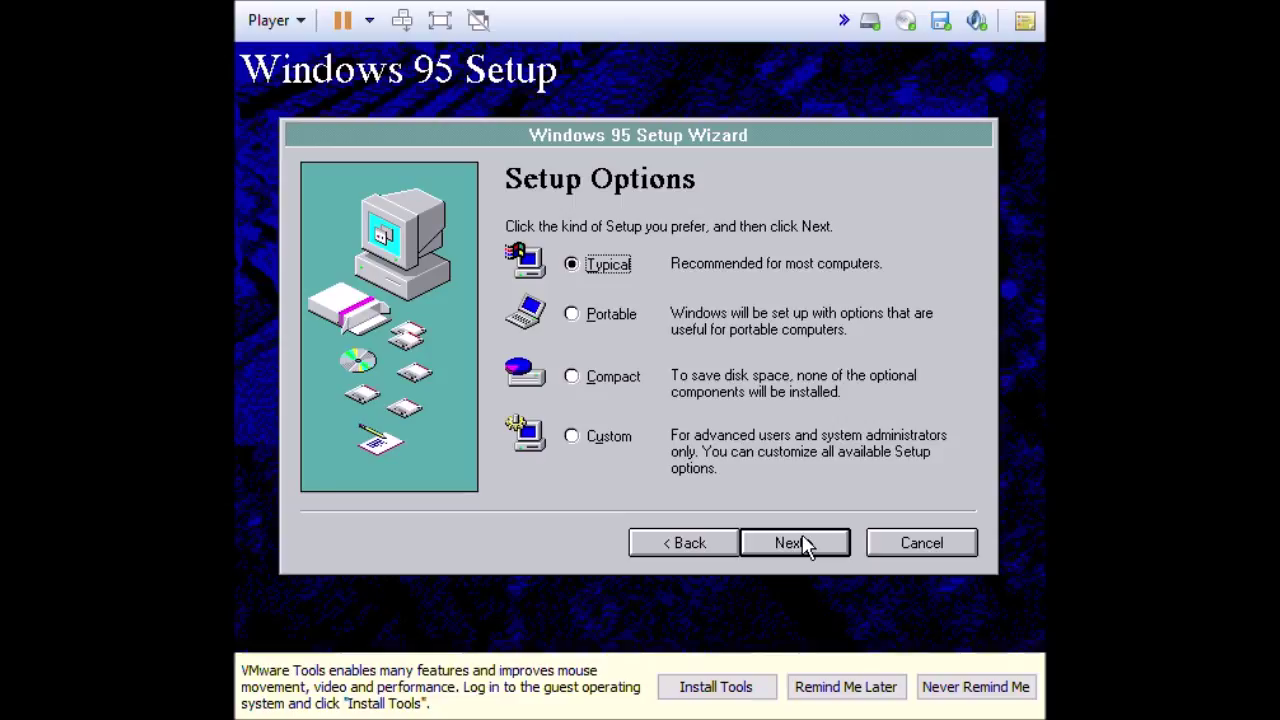
click(576, 436)
click(797, 540)
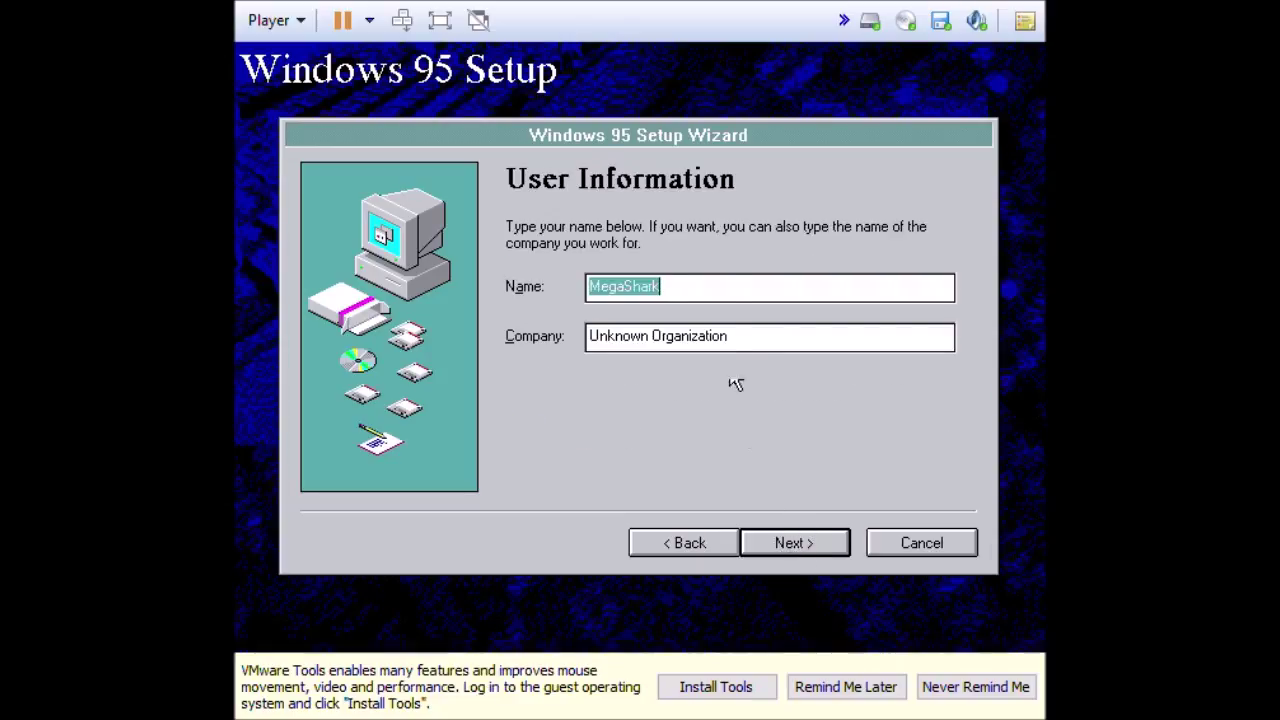
Set the company to Acme Co. in the user information and submit the CD key.
drag(743, 335, 550, 340)
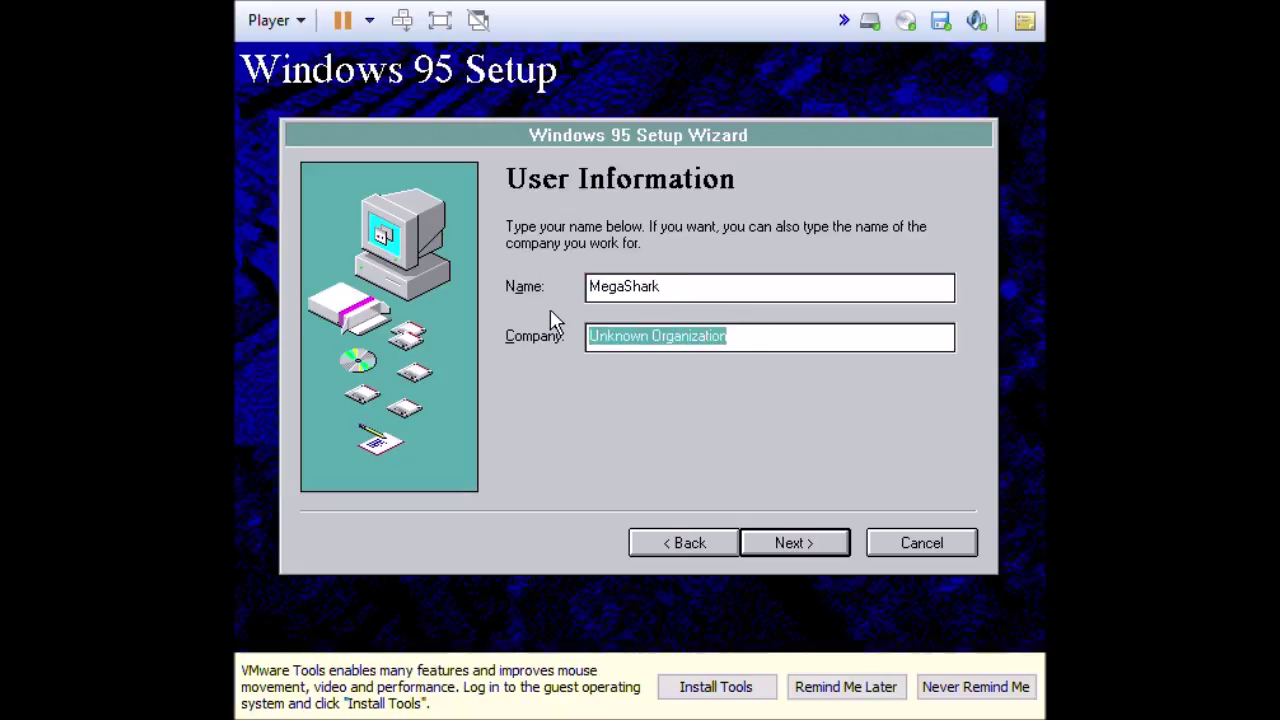
text(Acme Co.)
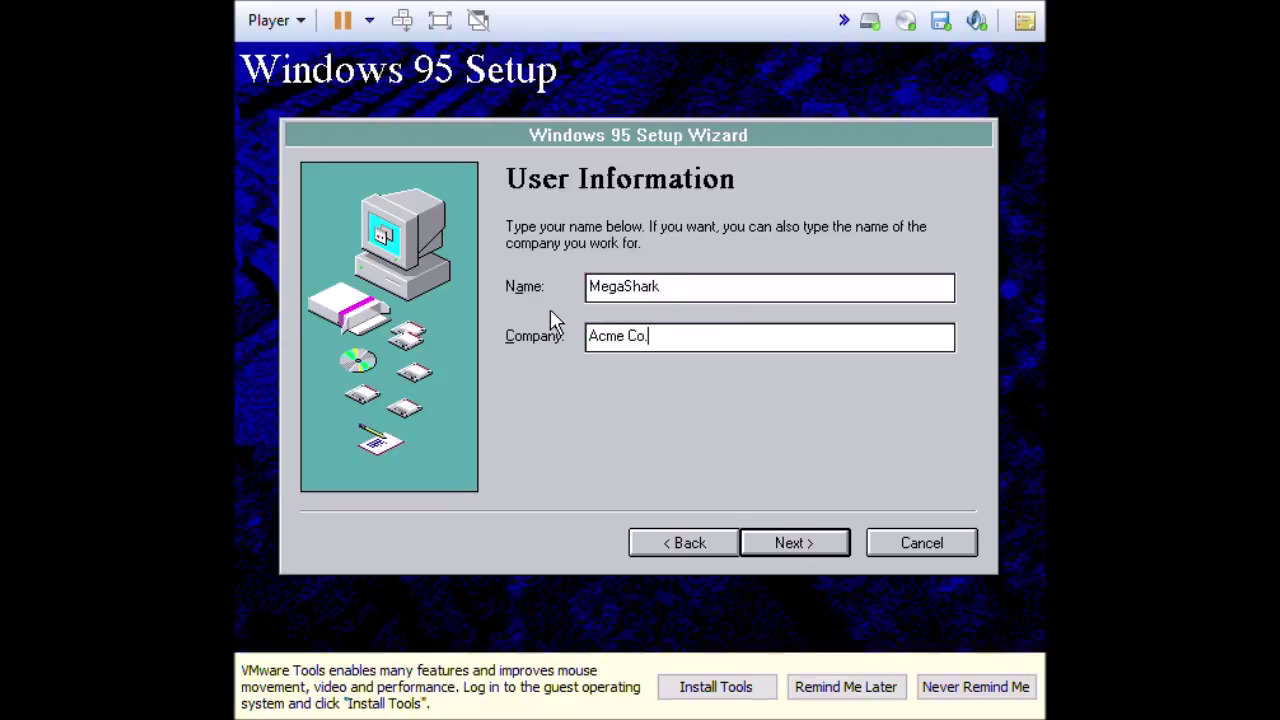
key(Return)
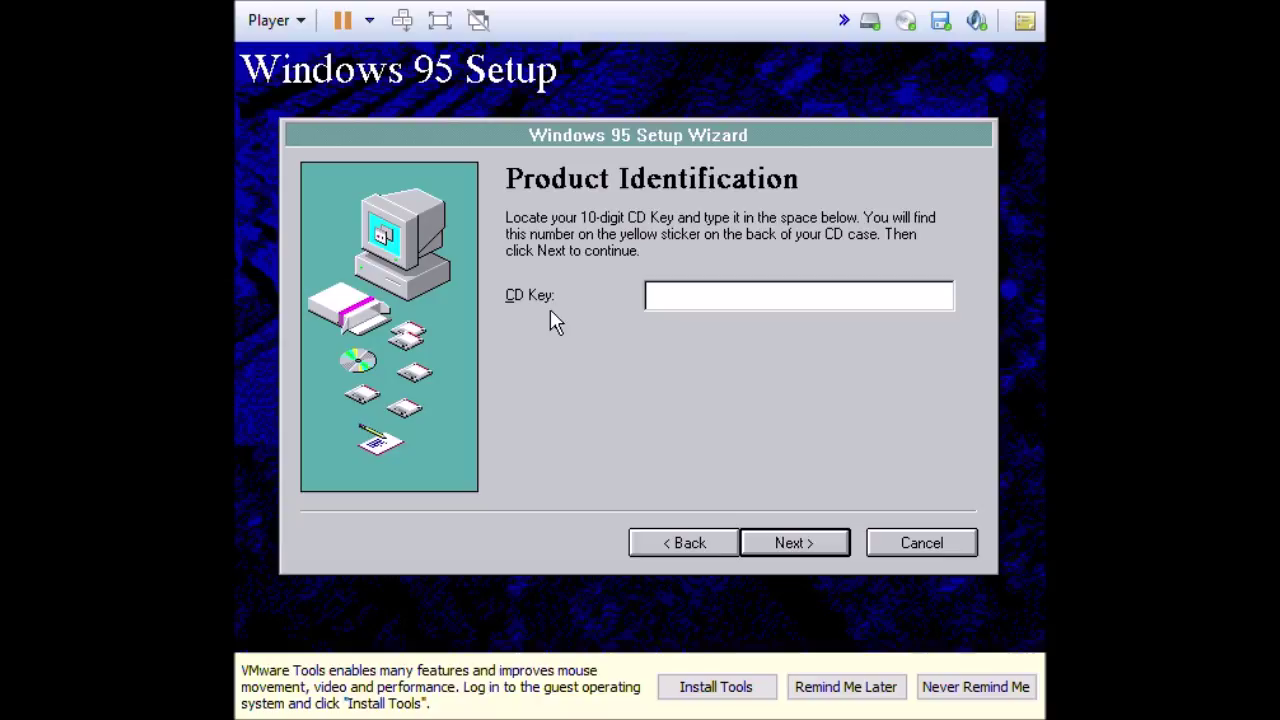
key(Return)
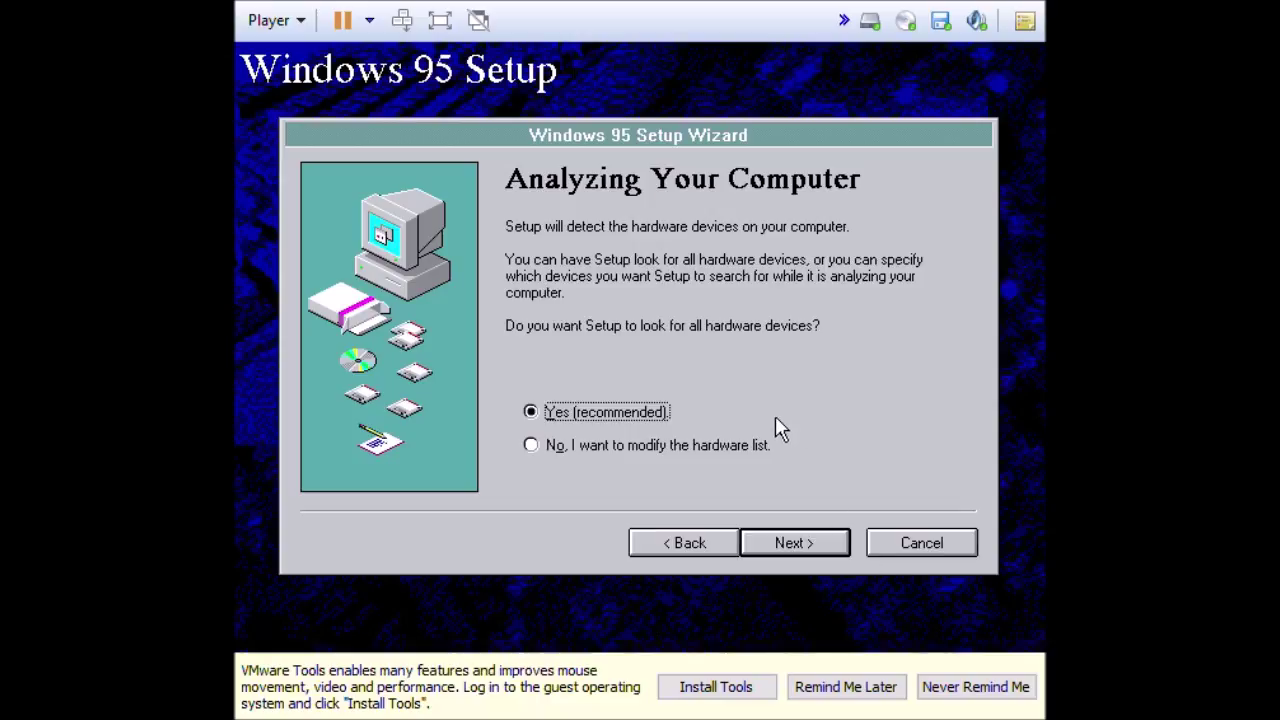
Have Setup look for all hardware devices, including a Sound, MIDI, or Video Capture Card, and start the detection.
click(794, 544)
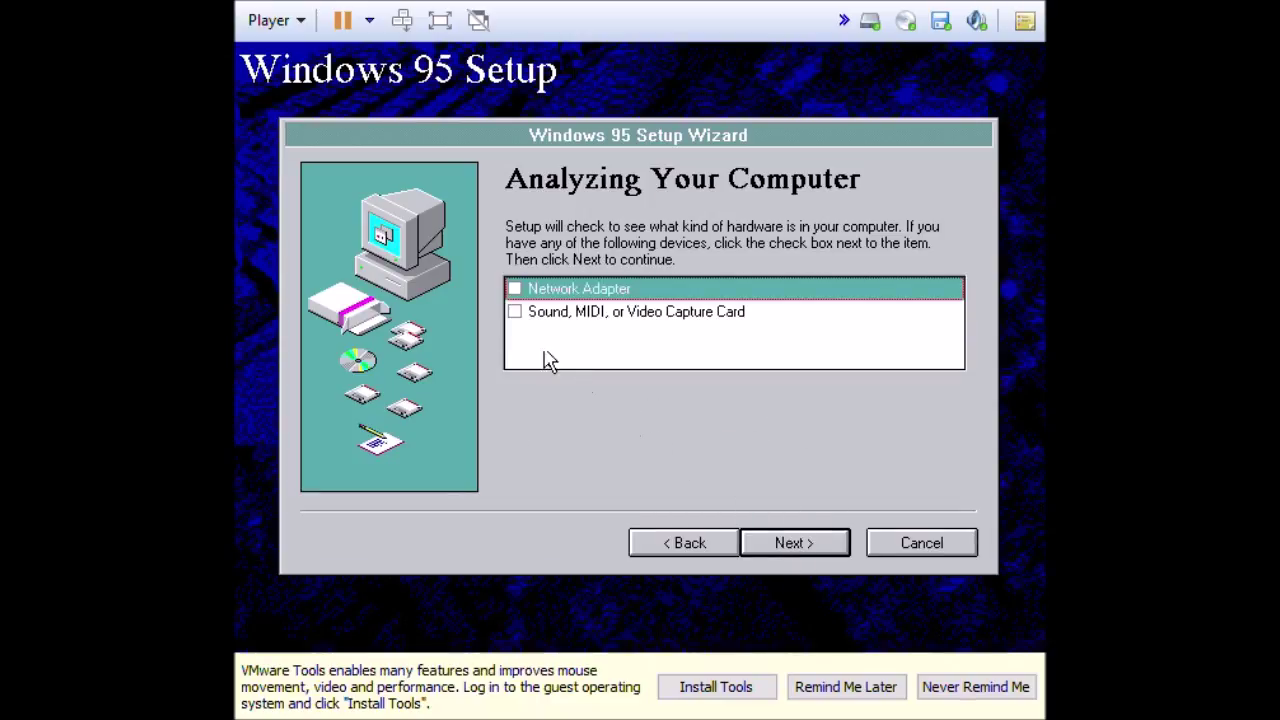
click(514, 312)
click(803, 545)
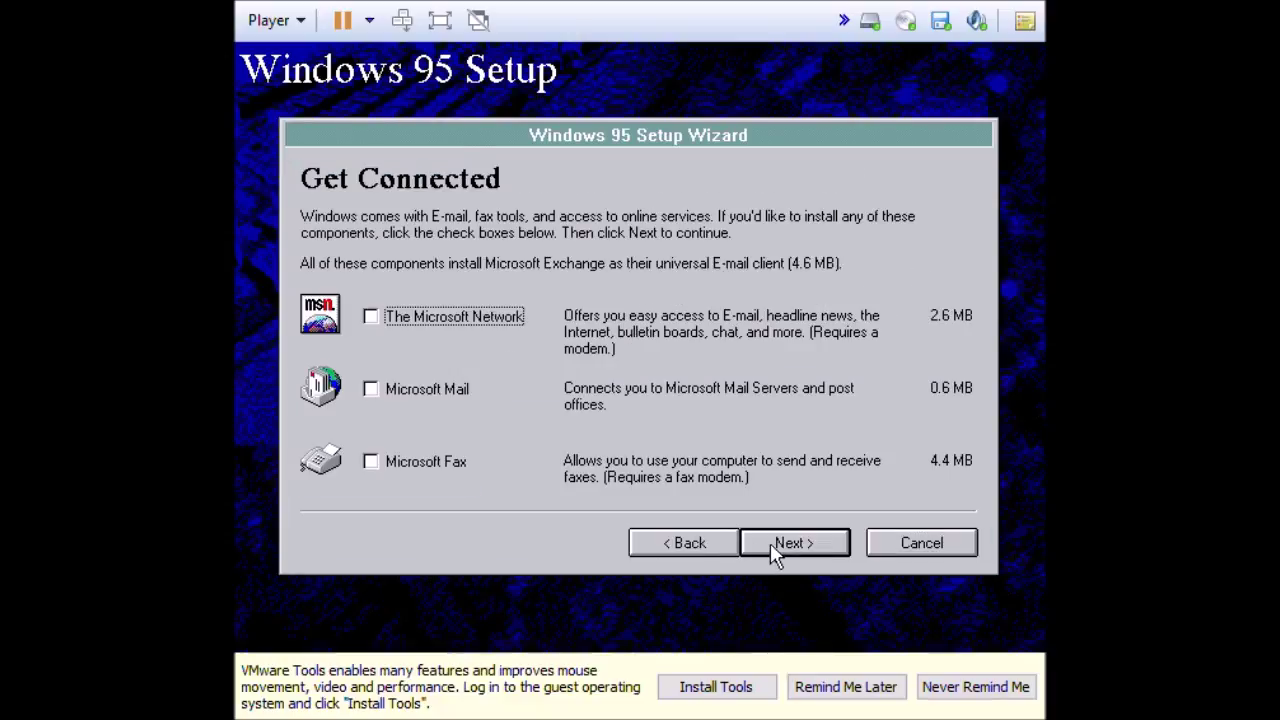
Skip the Get Connected options and select all parts of Accessories, Disk Tools and Multimedia for installation.
click(772, 545)
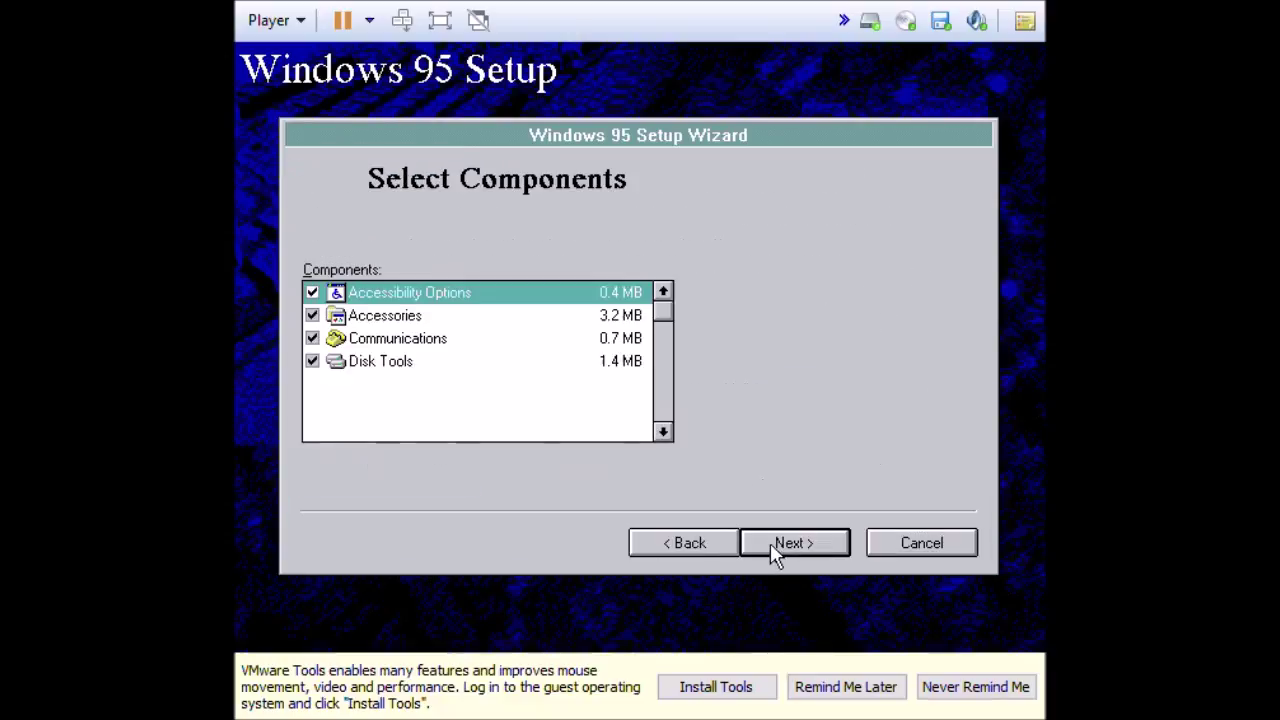
click(312, 316)
click(312, 316)
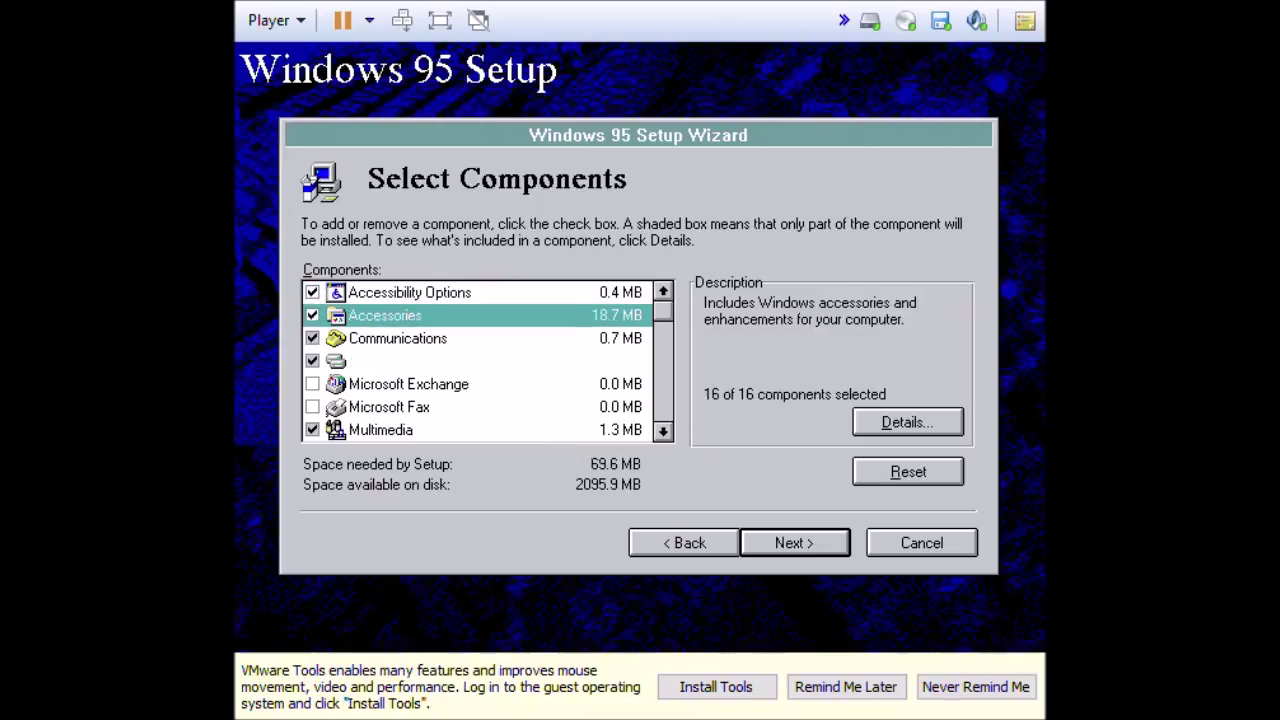
click(312, 361)
click(312, 361)
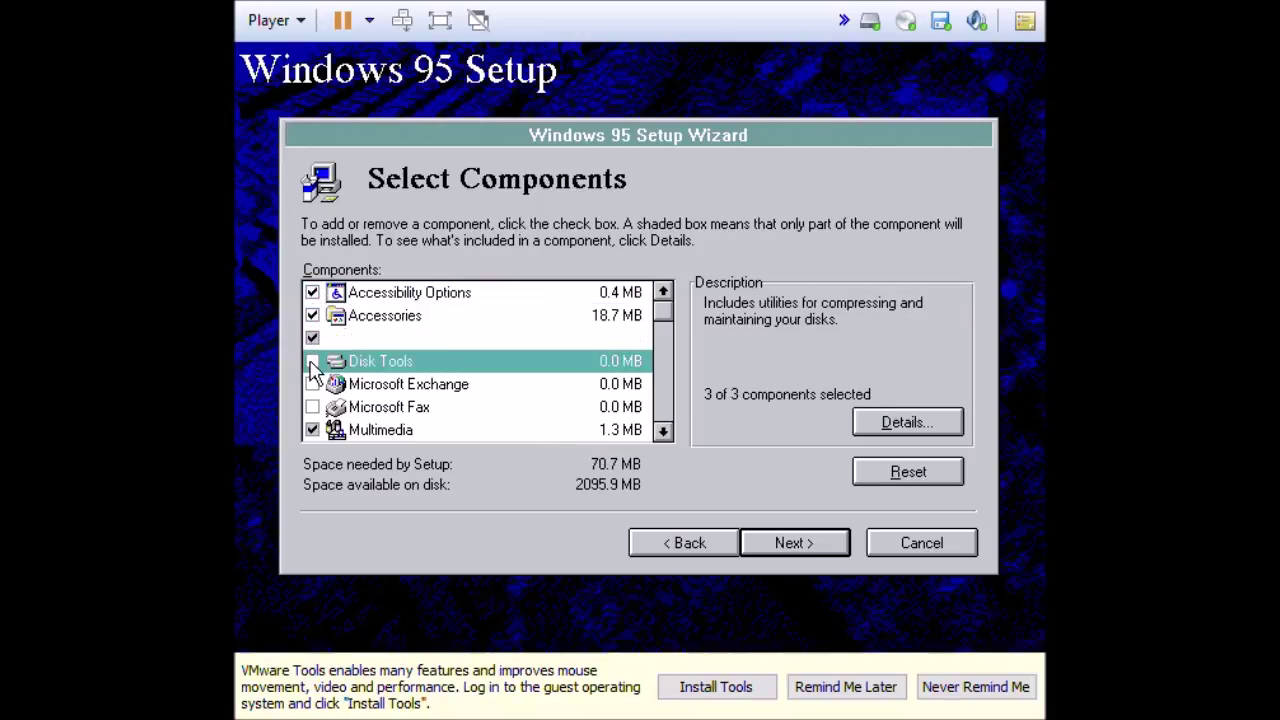
click(313, 431)
click(313, 431)
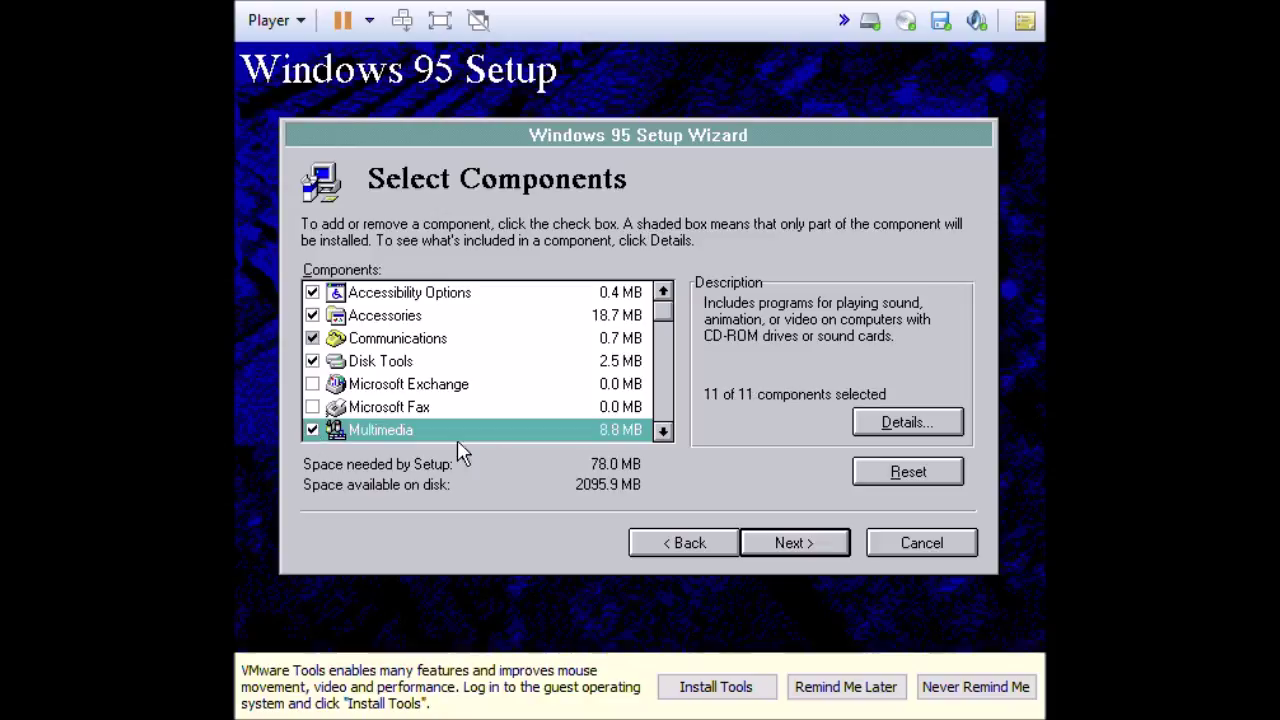
click(663, 432)
click(795, 545)
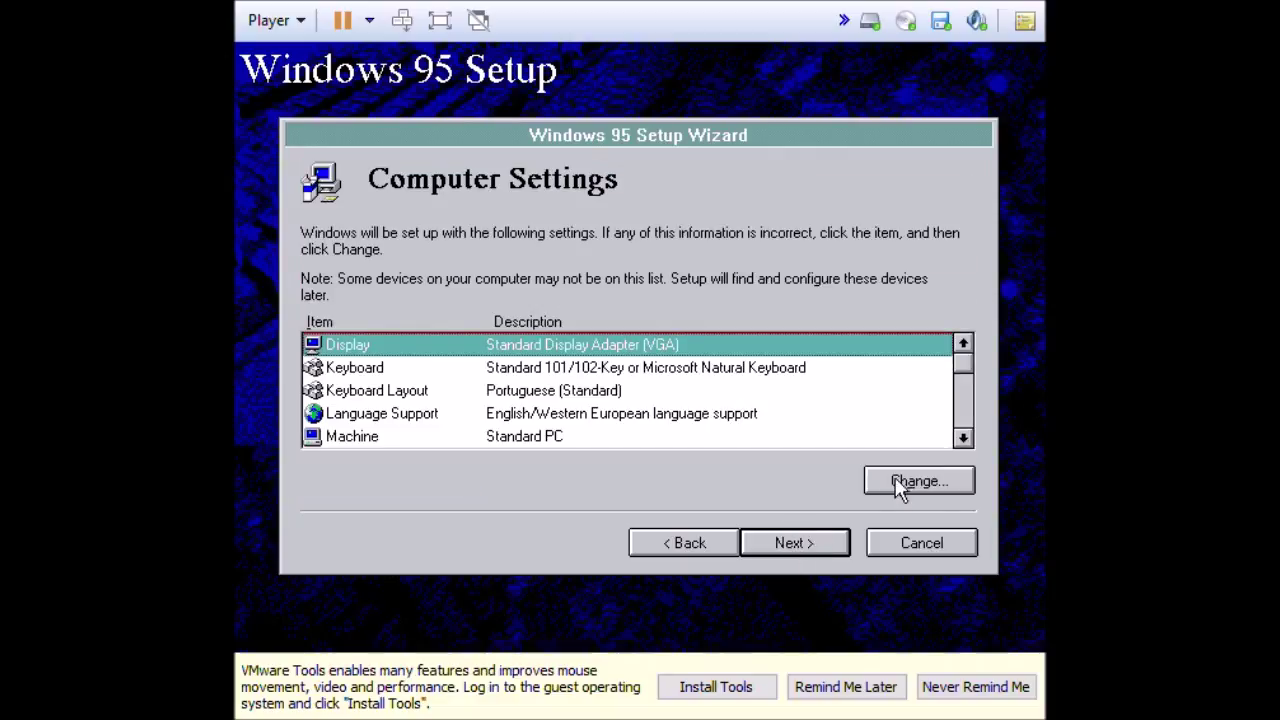
Review the Computer Settings list down to User Interface and accept the settings as they are.
click(963, 441)
click(963, 441)
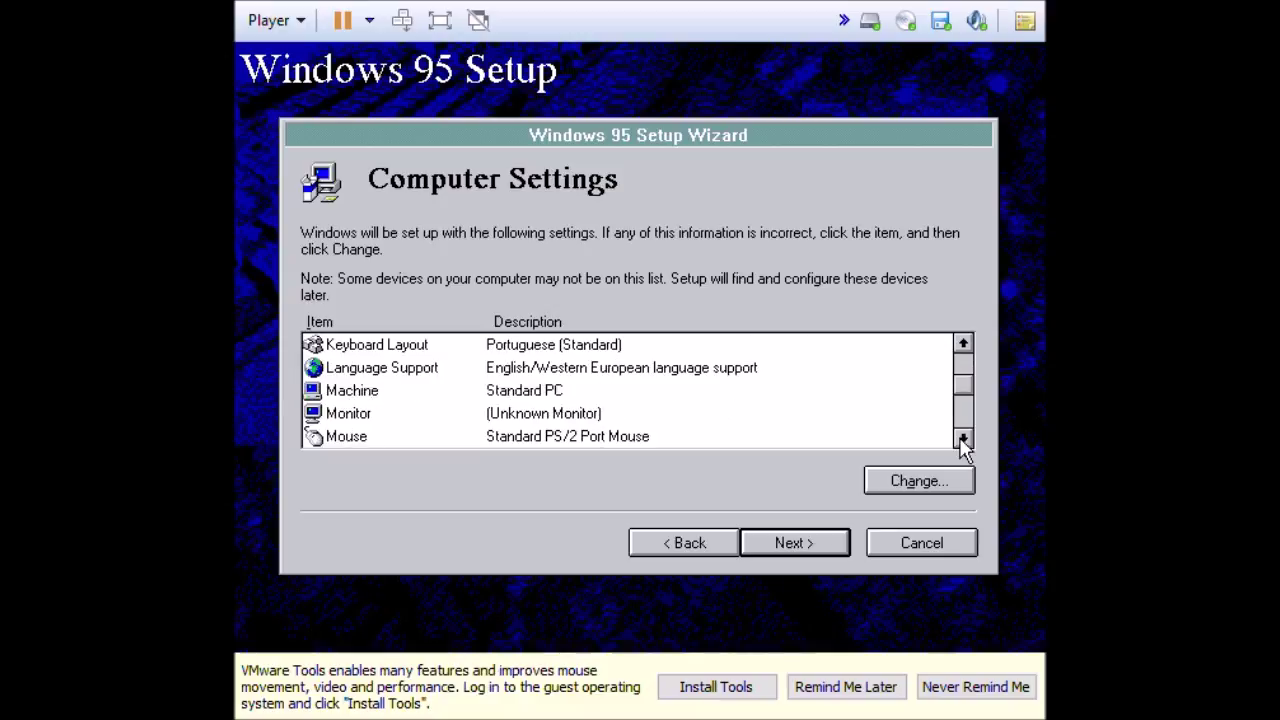
click(963, 441)
click(963, 441)
click(963, 441)
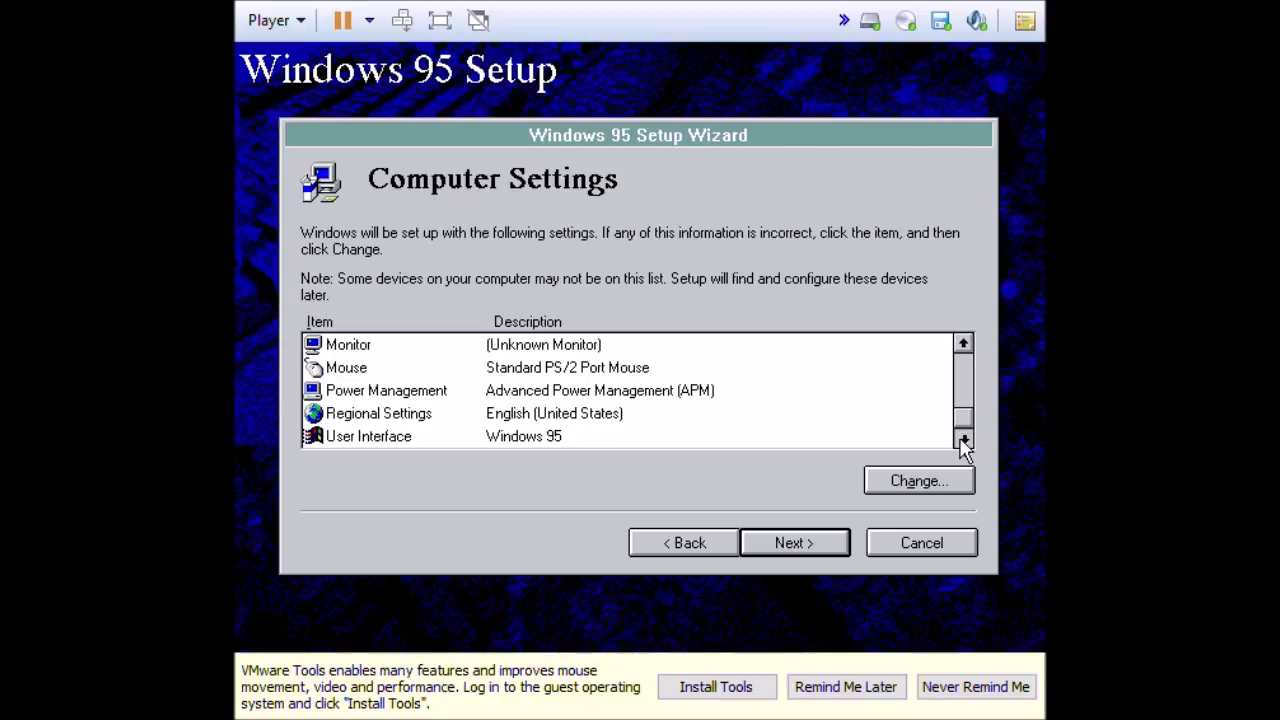
click(805, 546)
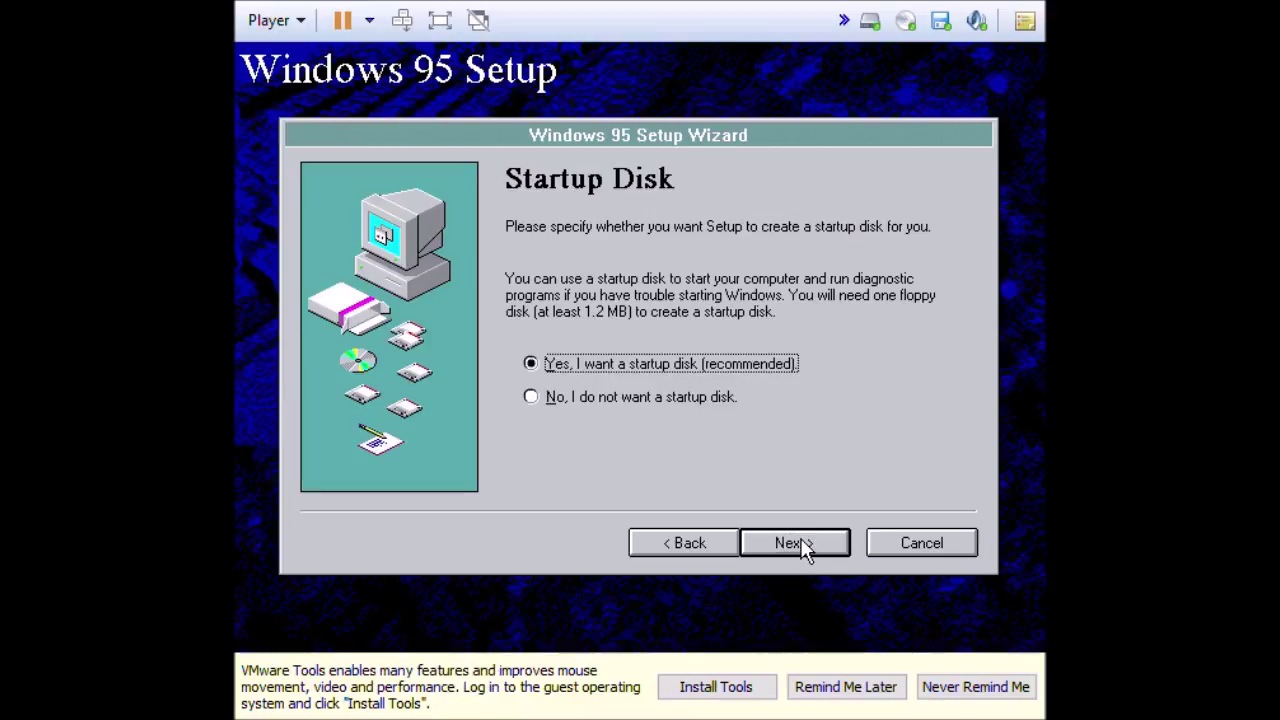
Decline the startup disk, let Setup copy its files, and finish the wizard by restarting the computer.
key(Down)
click(805, 543)
click(805, 543)
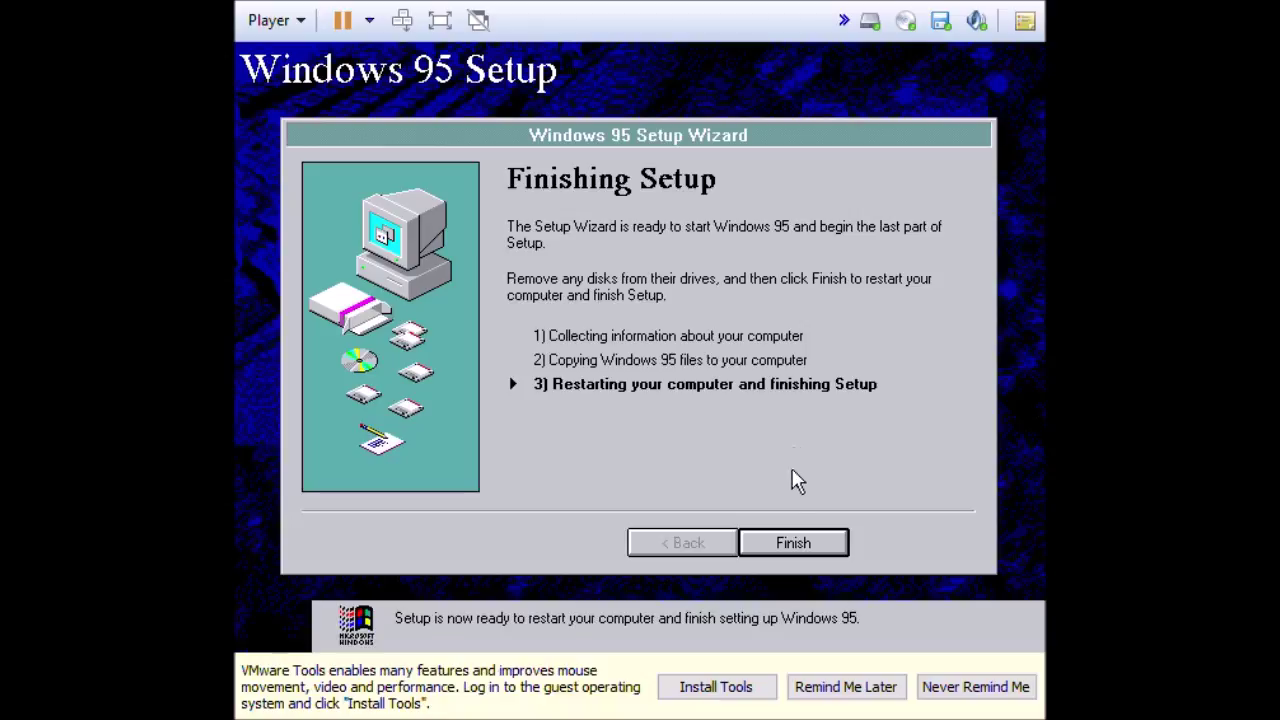
click(785, 548)
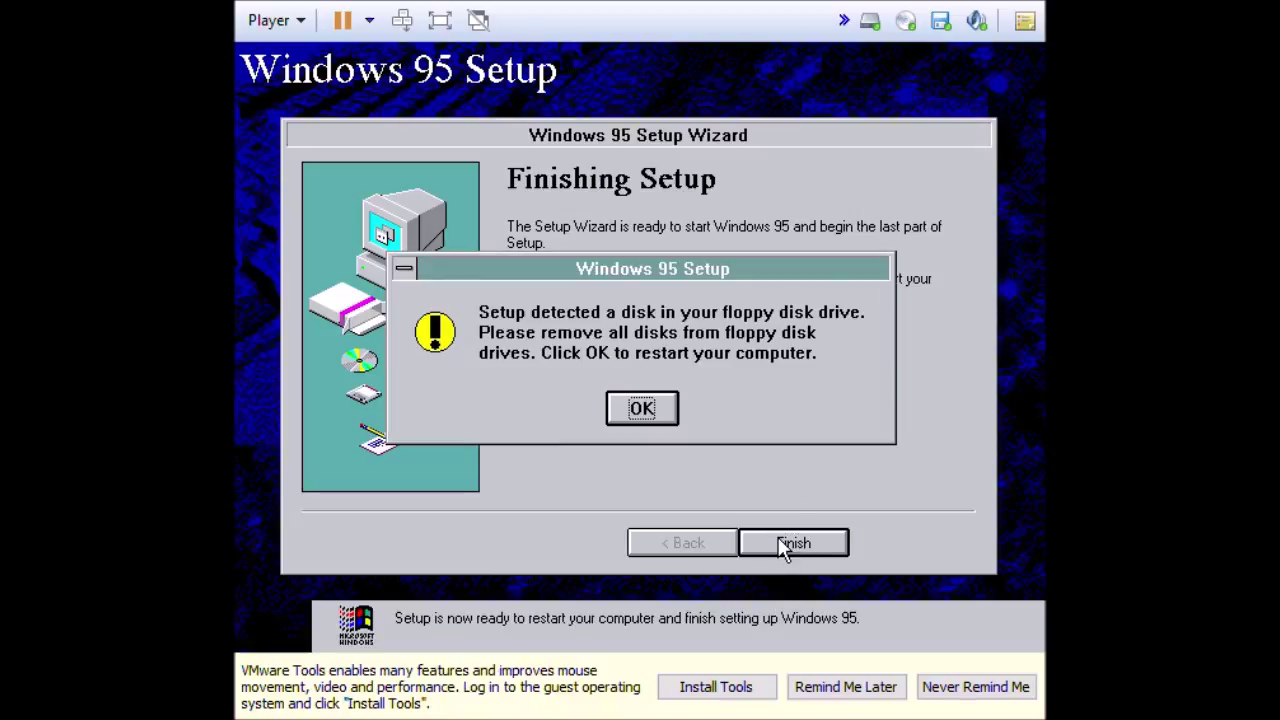
click(641, 410)
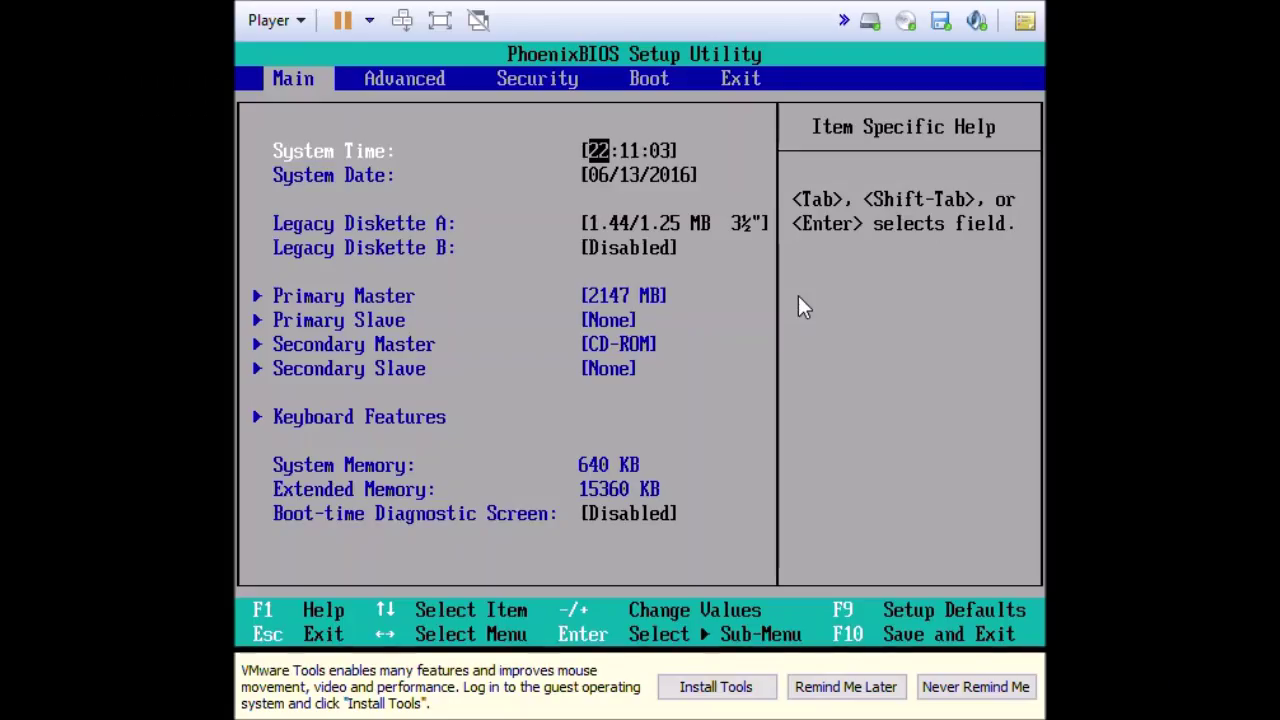
Reorder the BIOS boot devices to Hard Drive first, Removable Devices second and CD-ROM Drive last.
key(Right)
key(Right)
key(Right)
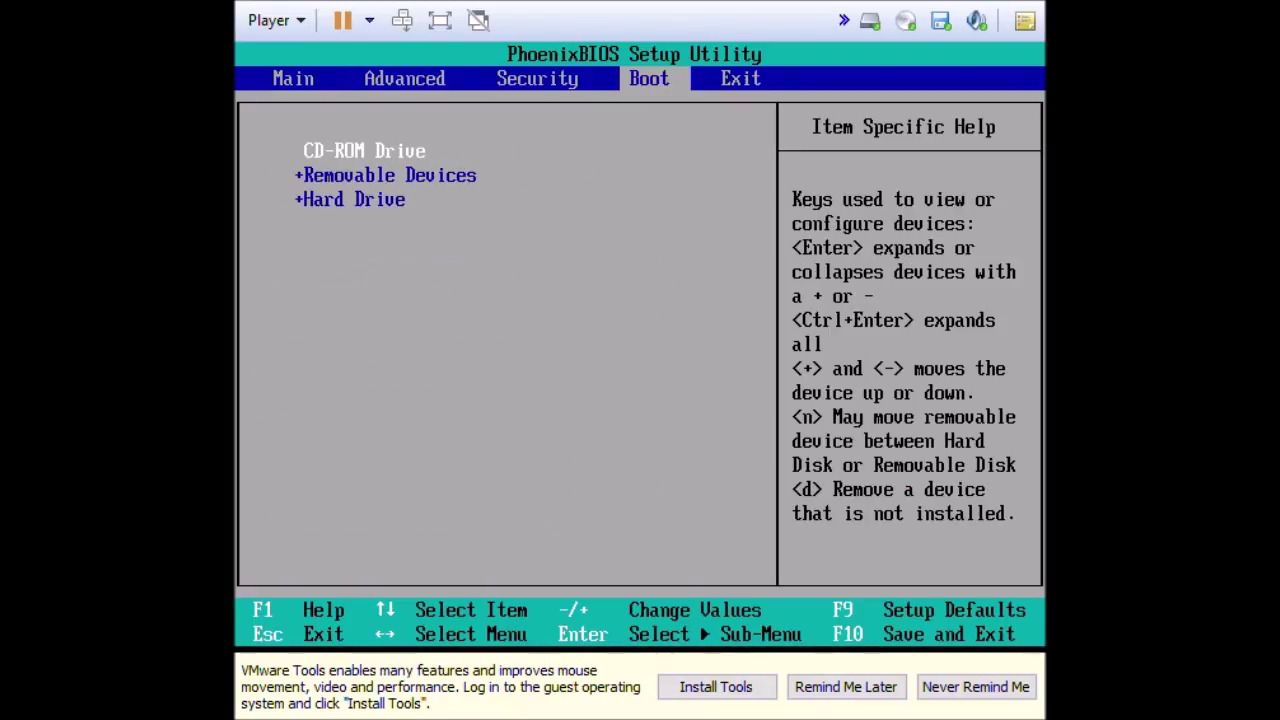
key(minus)
key(minus)
key(Up)
key(Up)
key(minus)
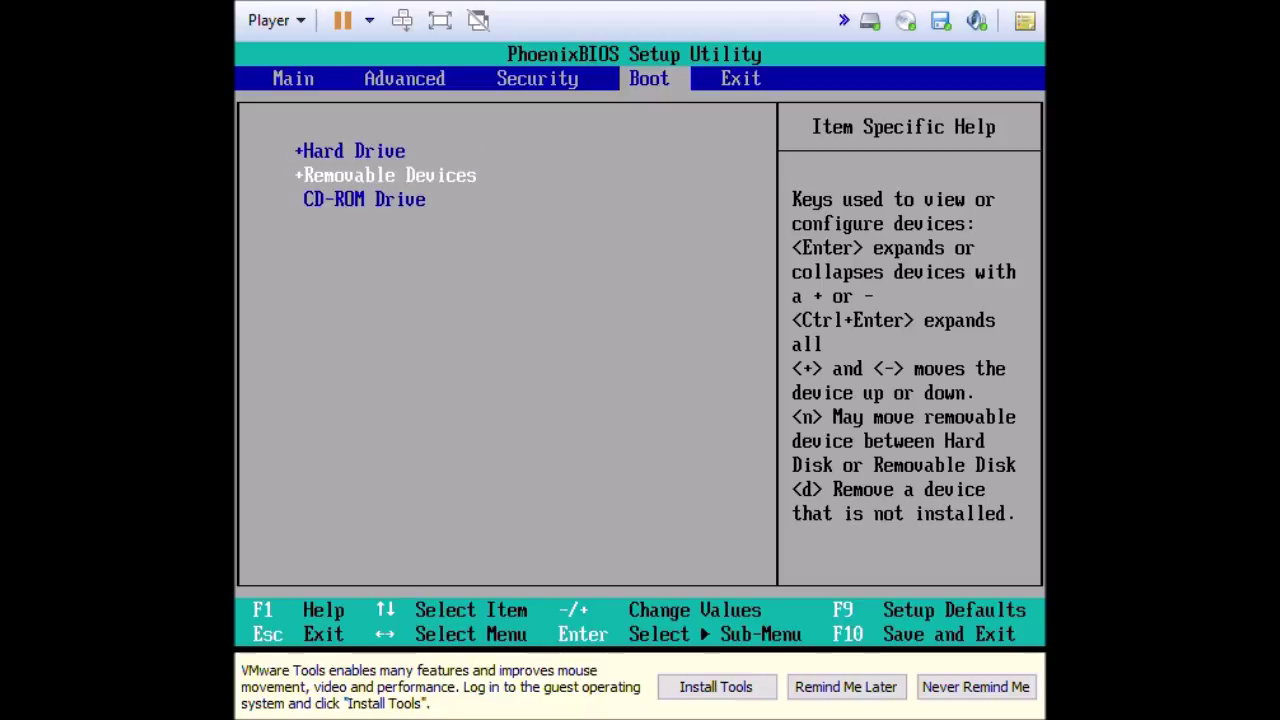
Exit the BIOS setup saving the changes, and start Windows 95 outside safe mode.
key(minus)
key(Right)
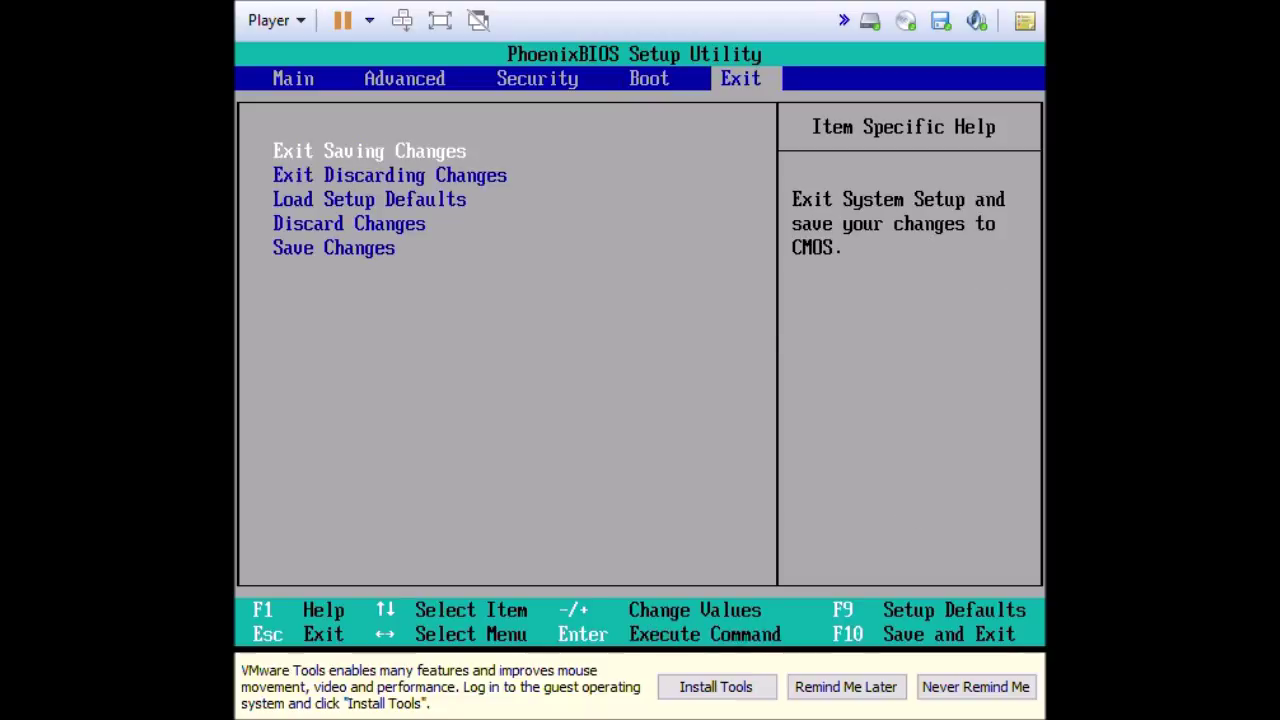
key(Return)
key(Return)
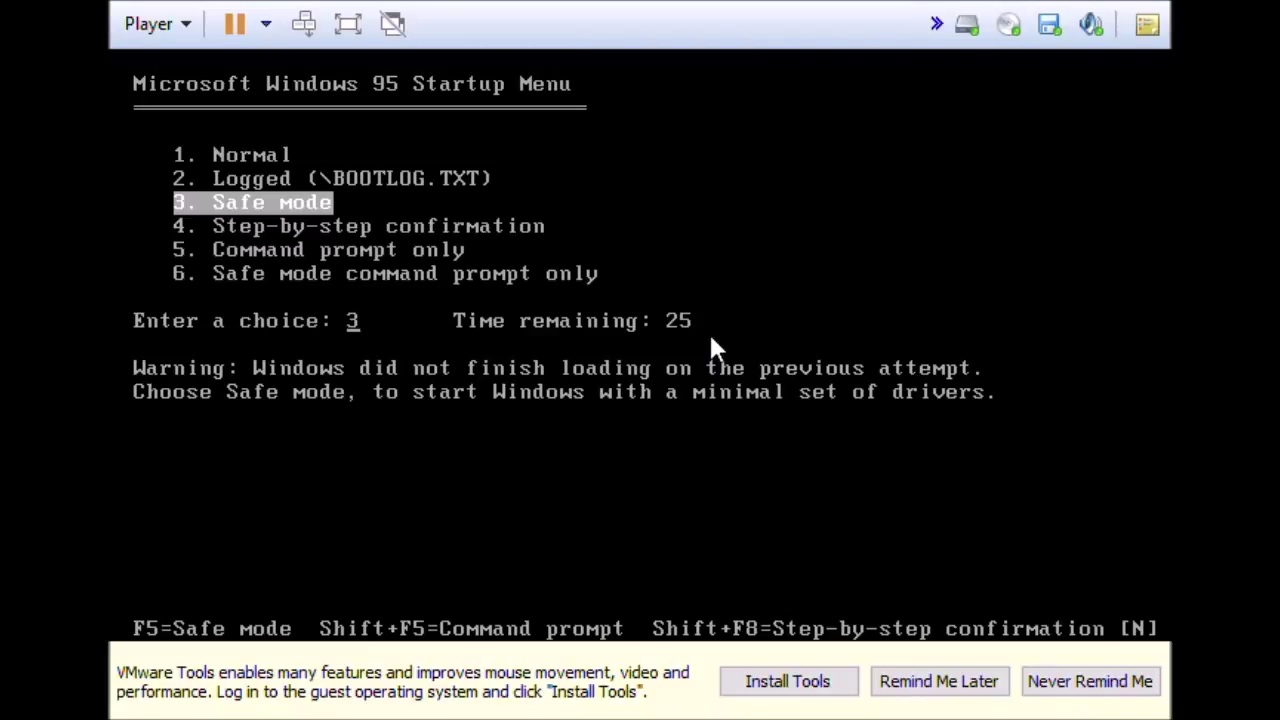
key(Up)
key(Return)
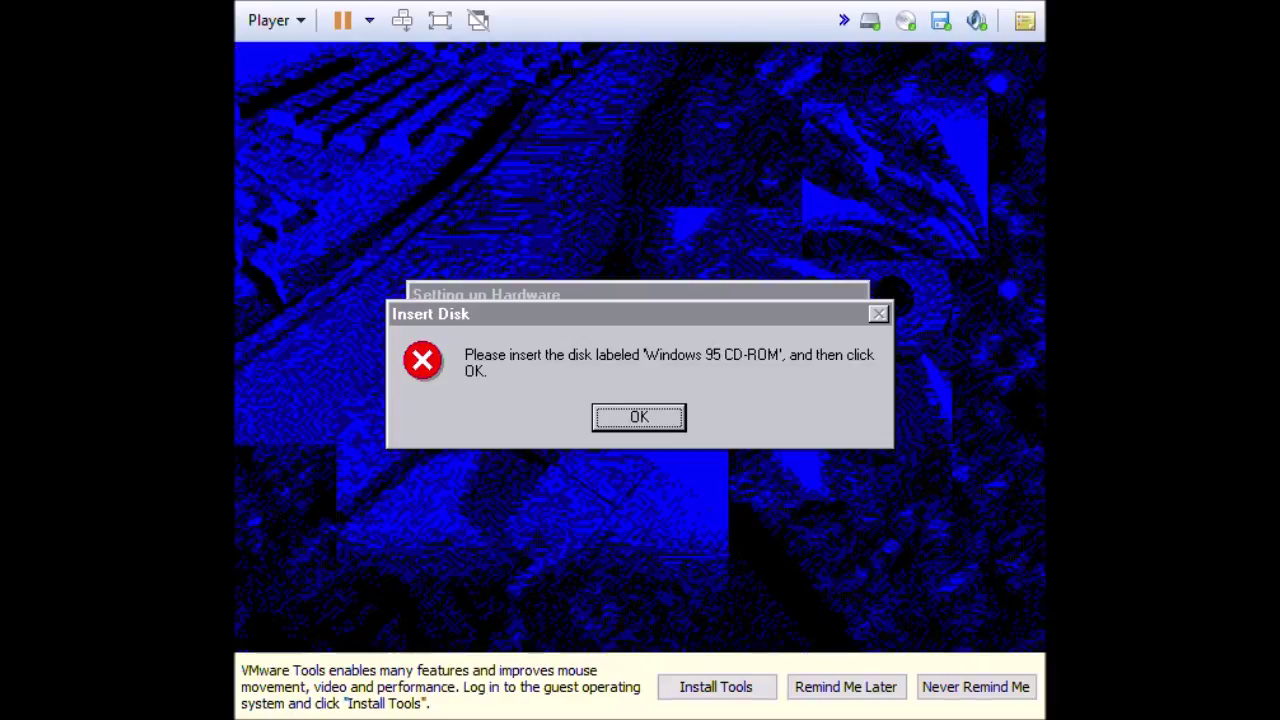
Acknowledge the Windows 95 CD-ROM request, check the available drives for buslogic.mpd, and cancel copying that file.
click(614, 421)
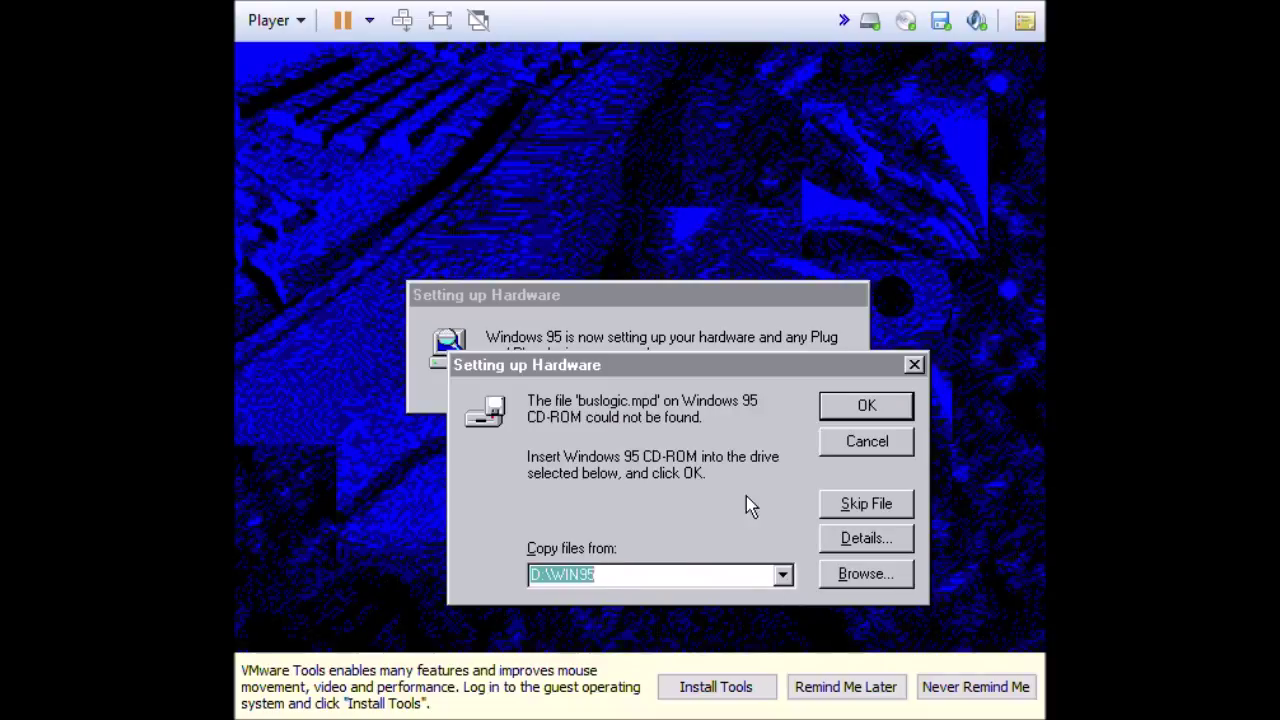
click(866, 578)
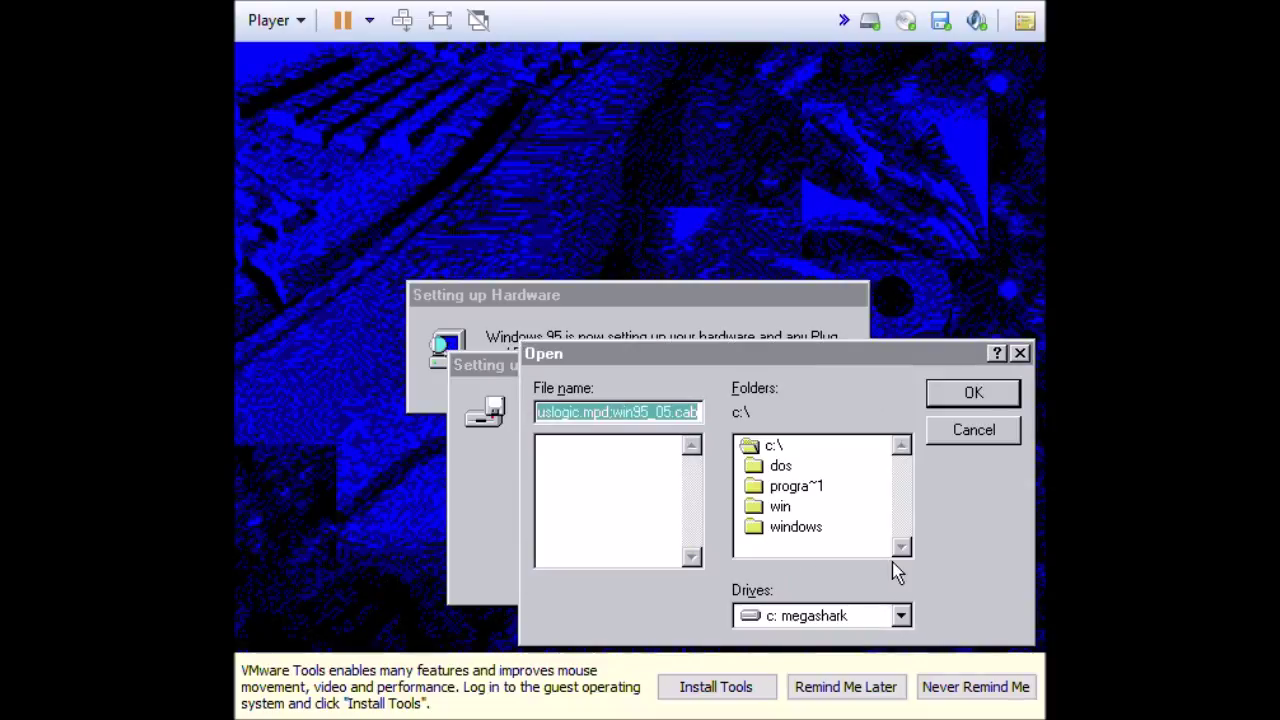
click(899, 616)
click(899, 612)
click(971, 428)
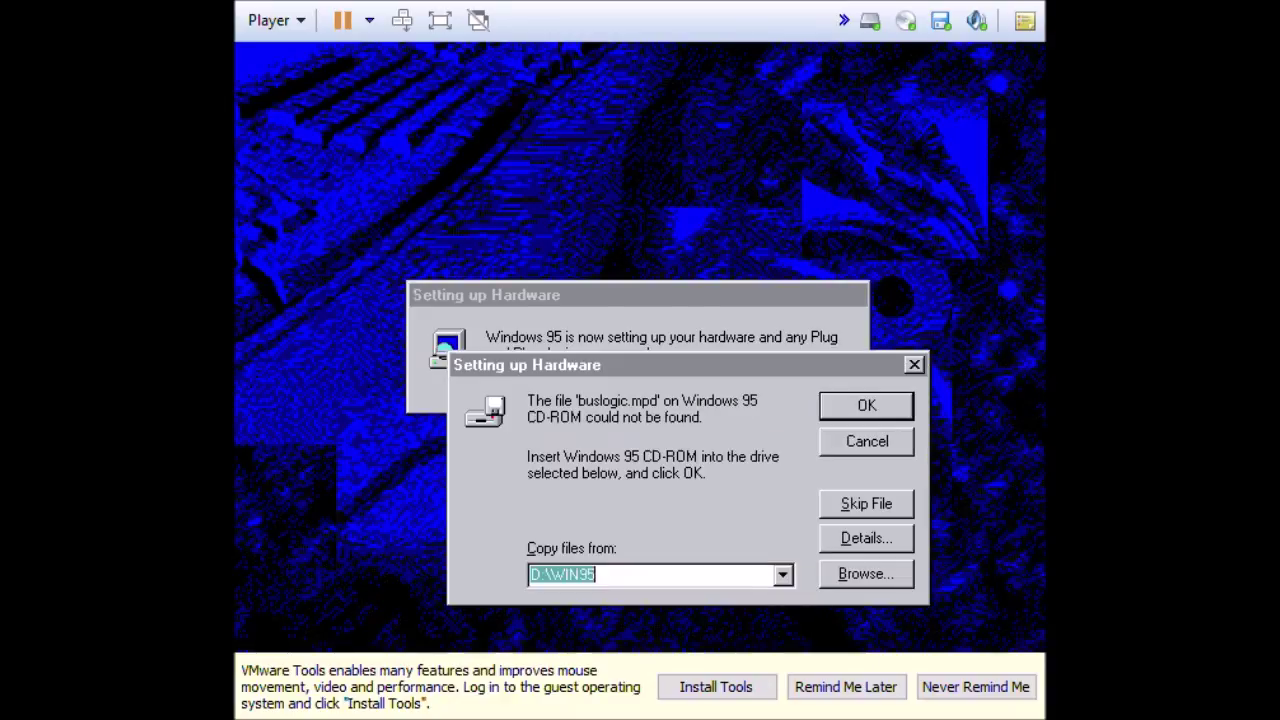
click(849, 452)
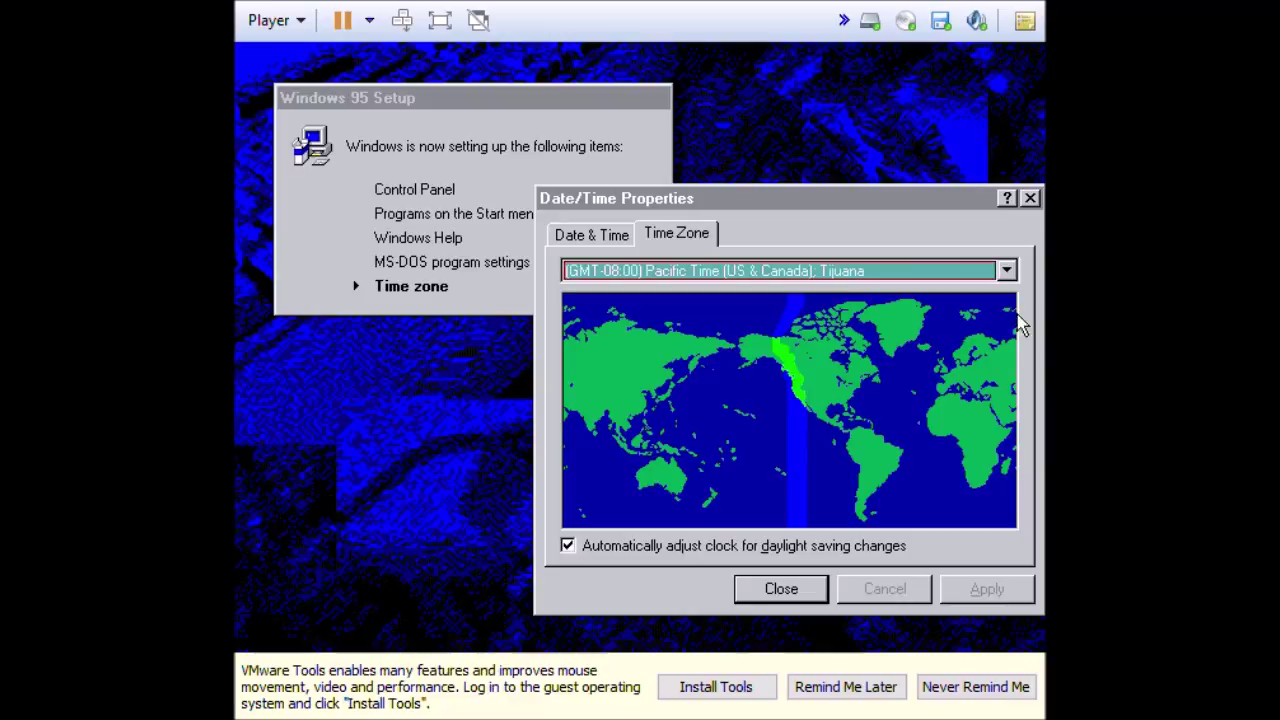
Set the time zone to (GMT) Greenwich Mean Time; Dublin, Edinburgh, London and restart the computer to finish Setup.
click(1008, 274)
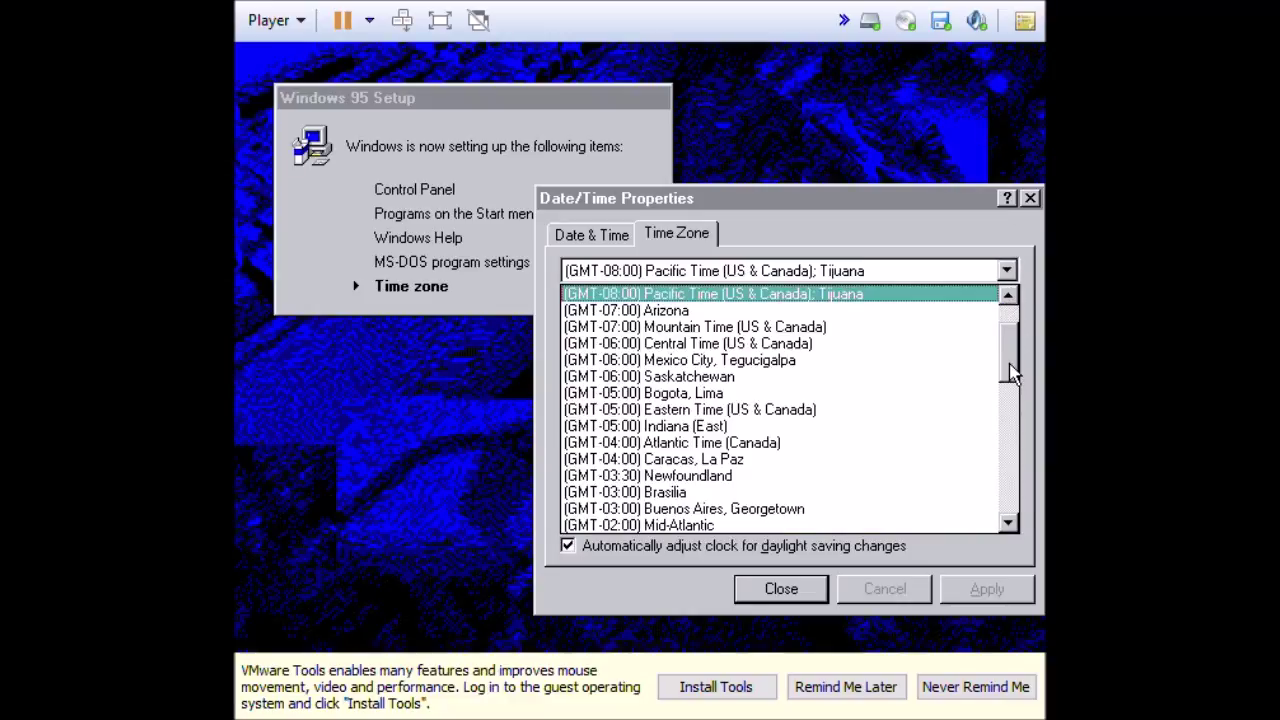
scroll(1014, 363, down, 2)
scroll(780, 410, down, 1)
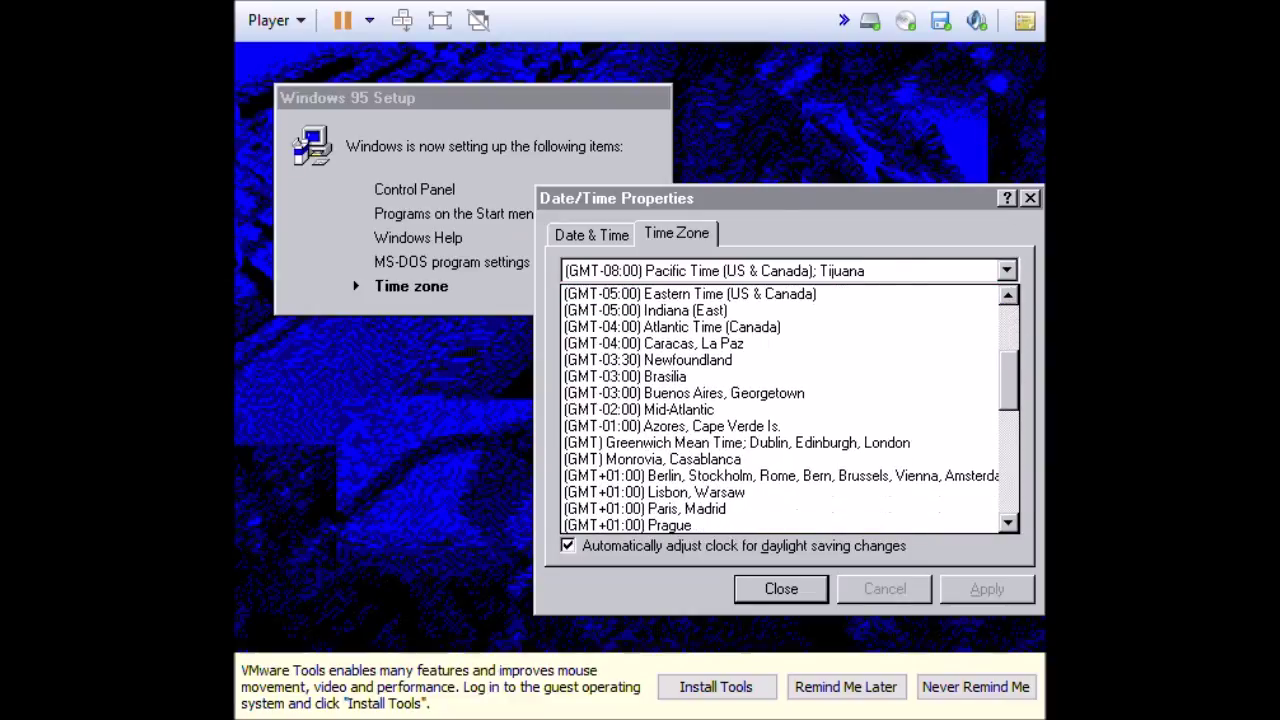
click(843, 445)
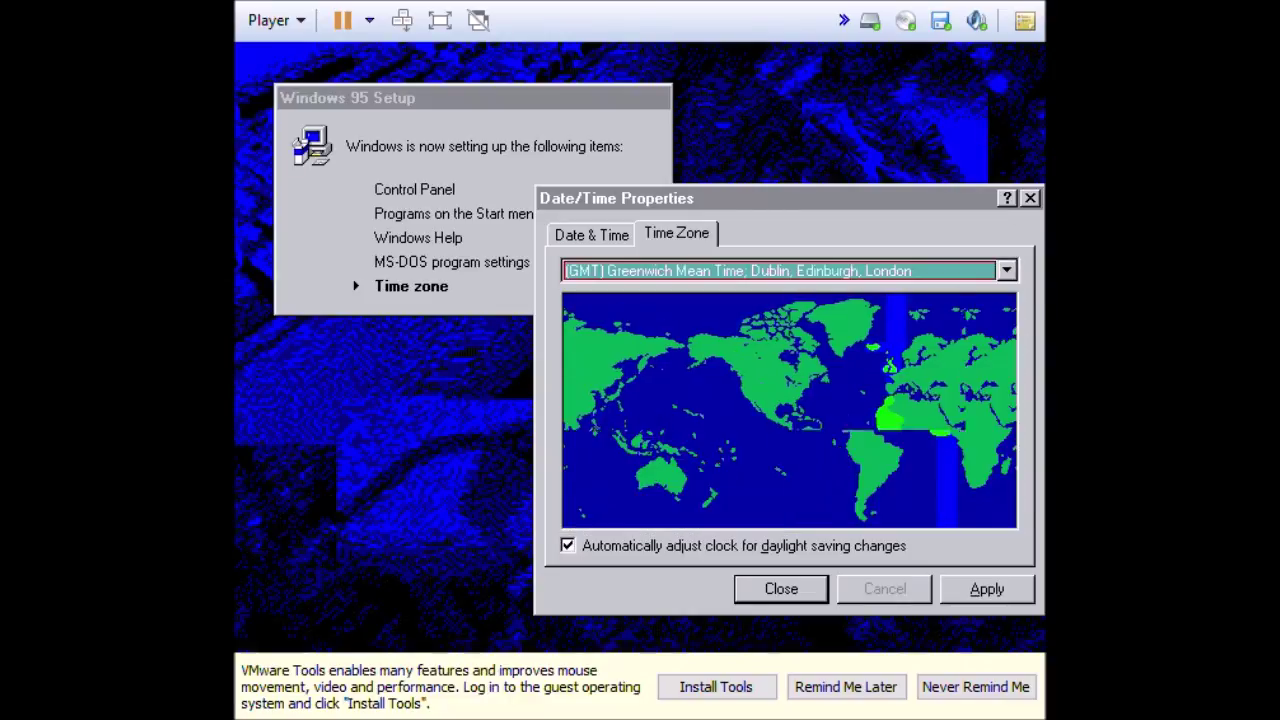
click(955, 586)
click(797, 589)
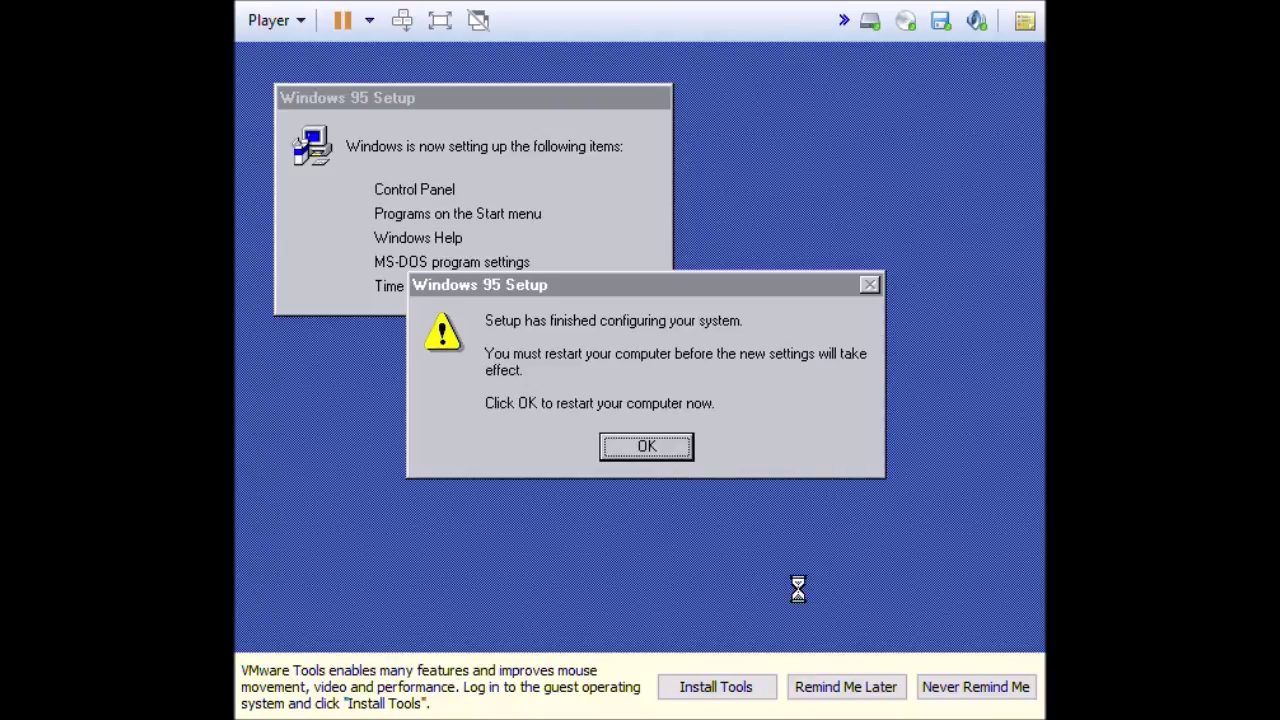
click(645, 448)
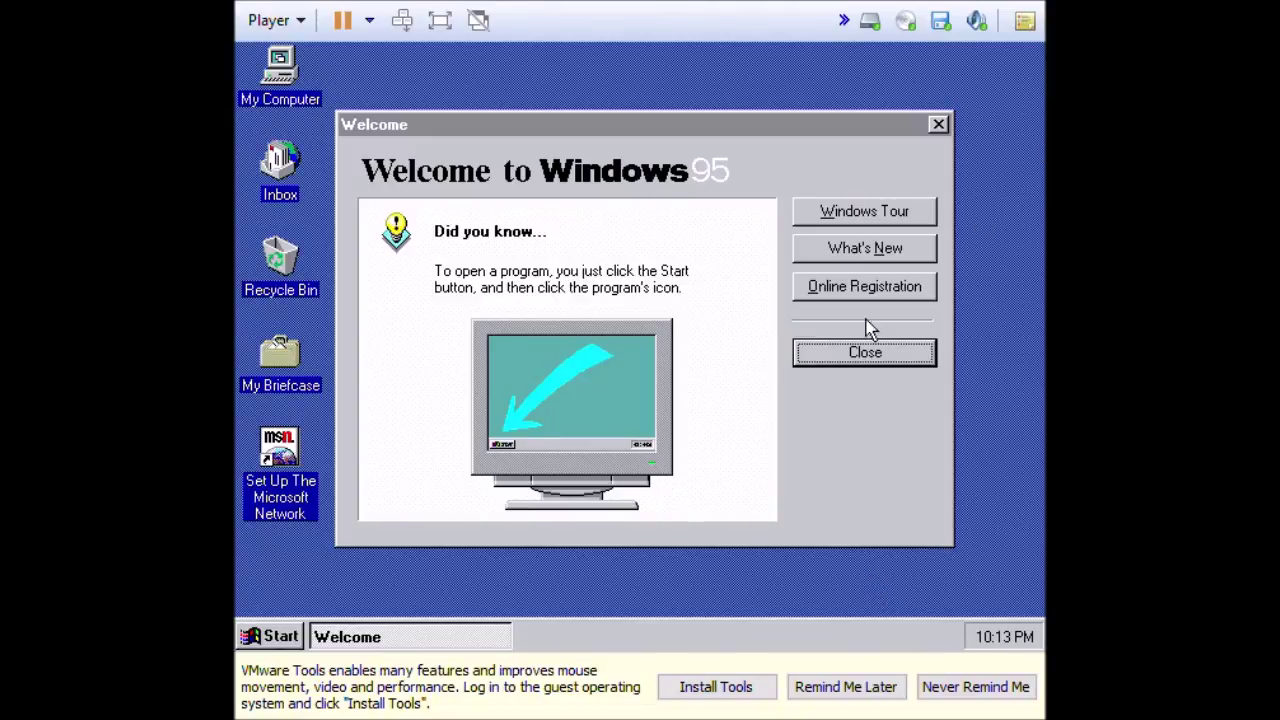
Dismiss the Welcome window and open the Document text file from the Windows folder on drive C.
click(845, 361)
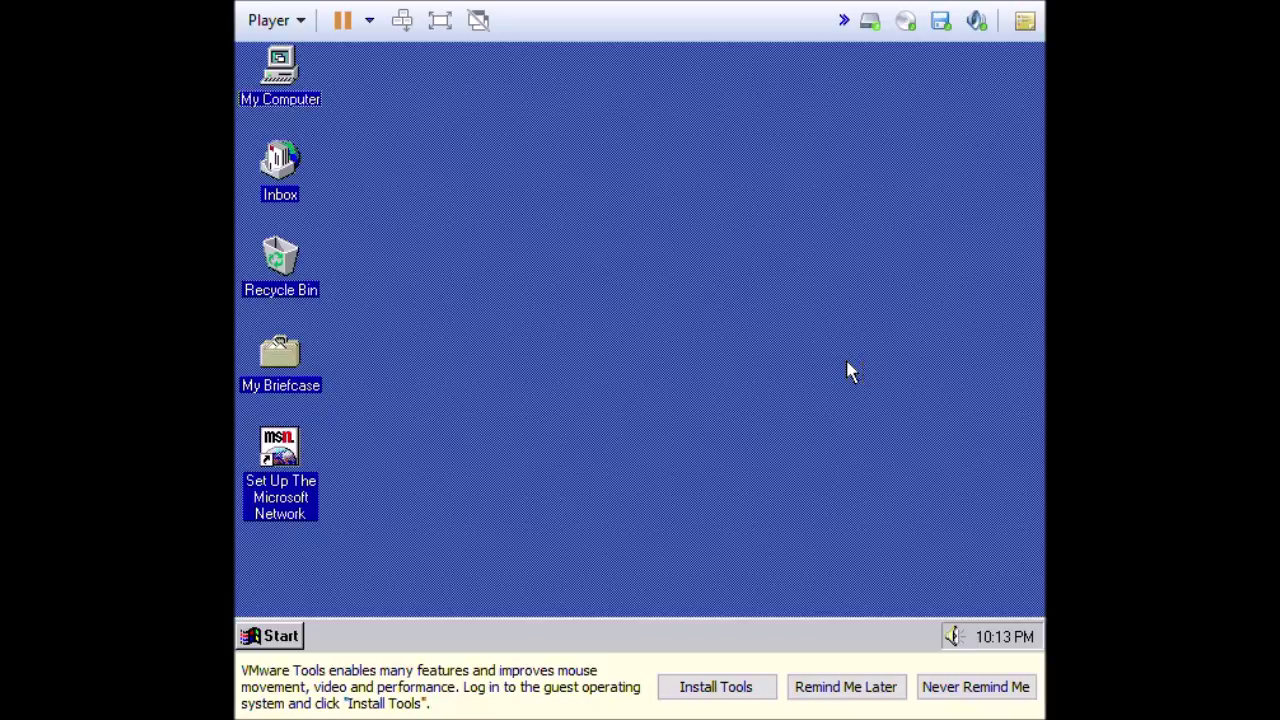
double_click(298, 72)
double_click(405, 172)
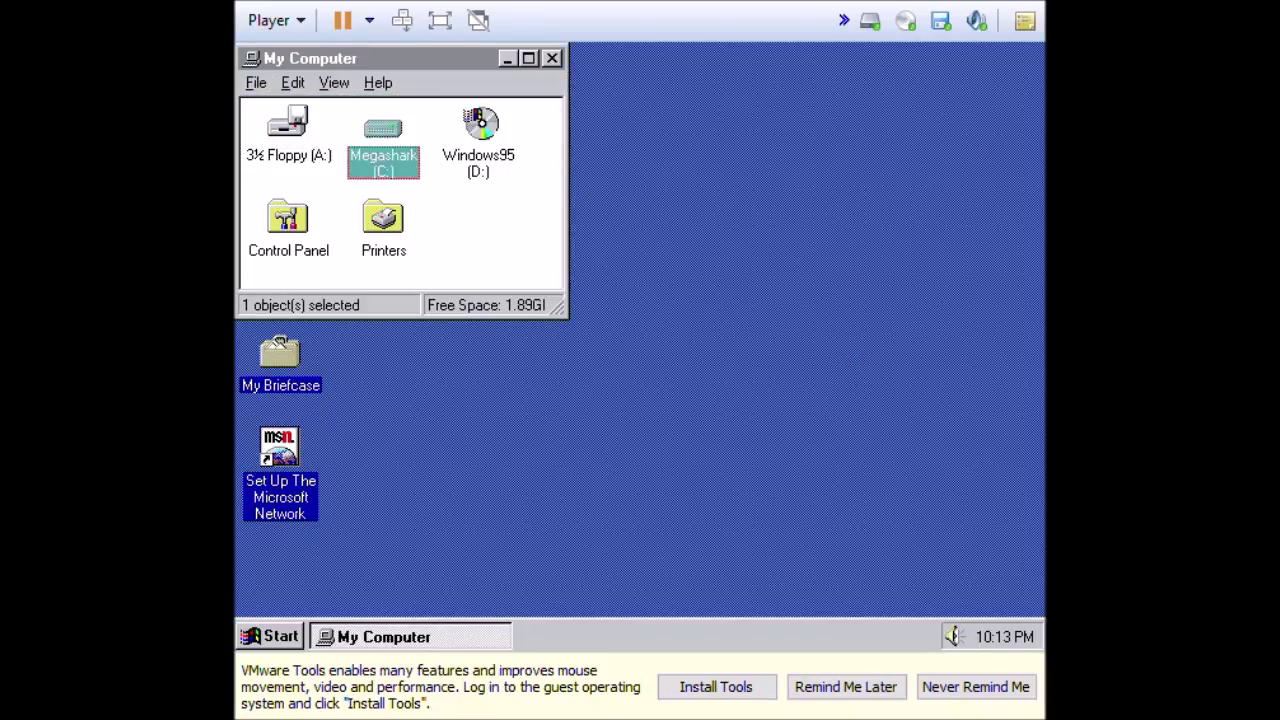
double_click(605, 160)
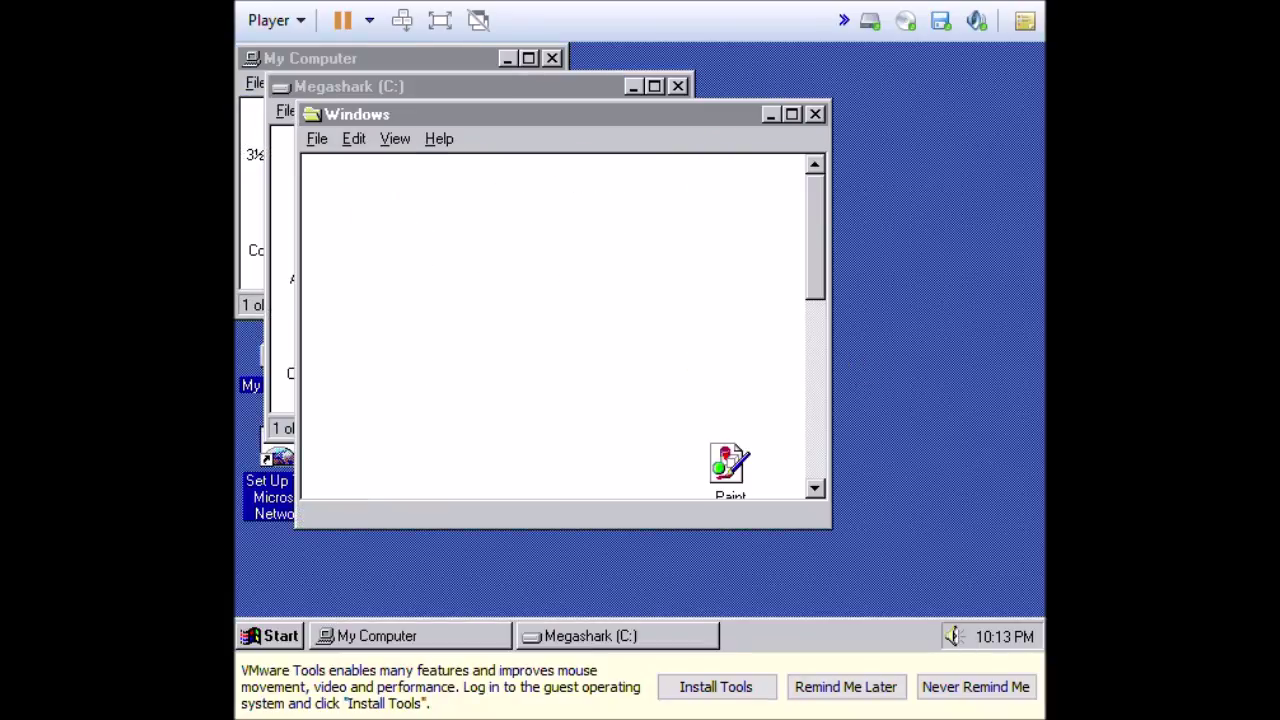
double_click(540, 373)
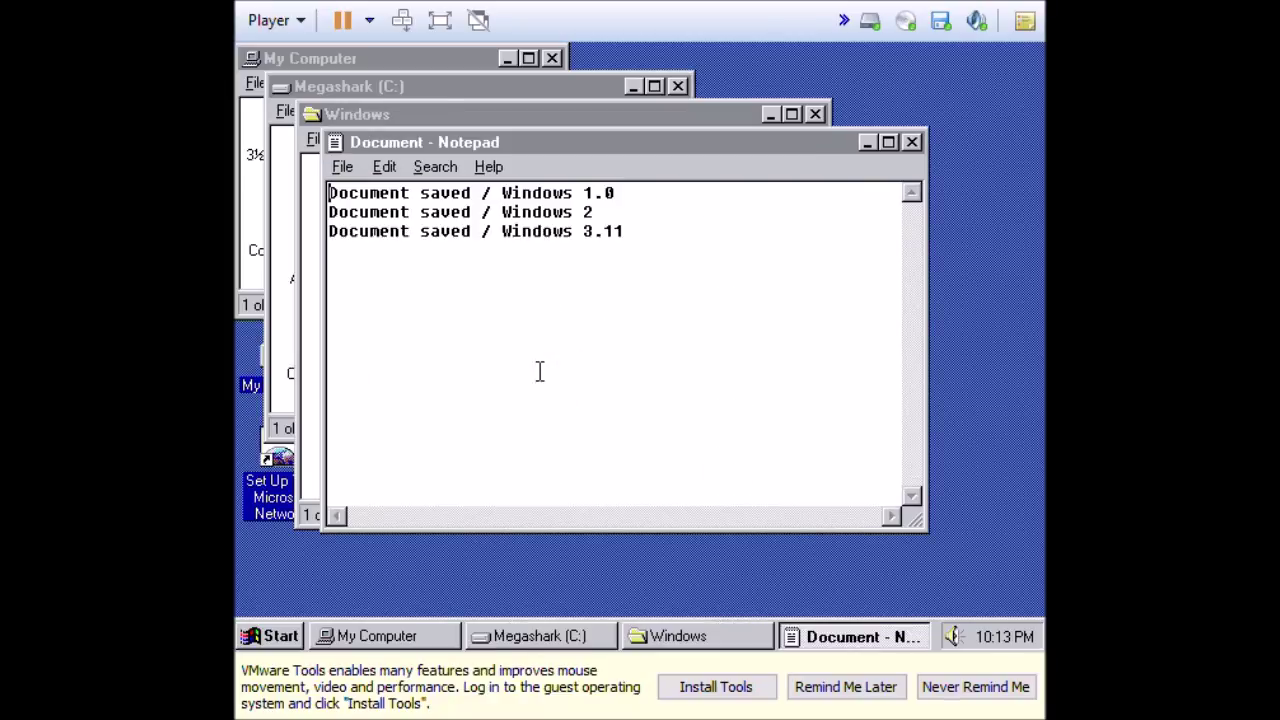
Add the line "Document saved / Windows 95" at the end of the document, then exit Notepad saving the changes.
key(ctrl+End)
text(Document sa)
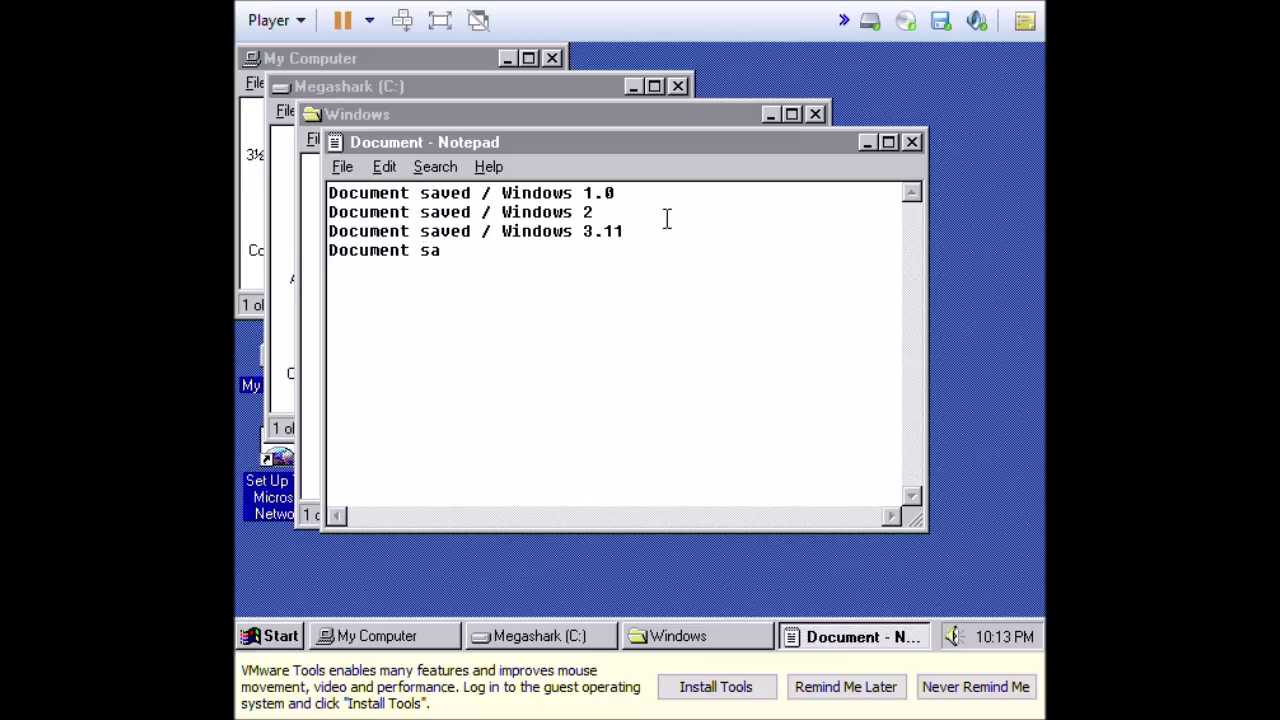
text(ved / Windows 95)
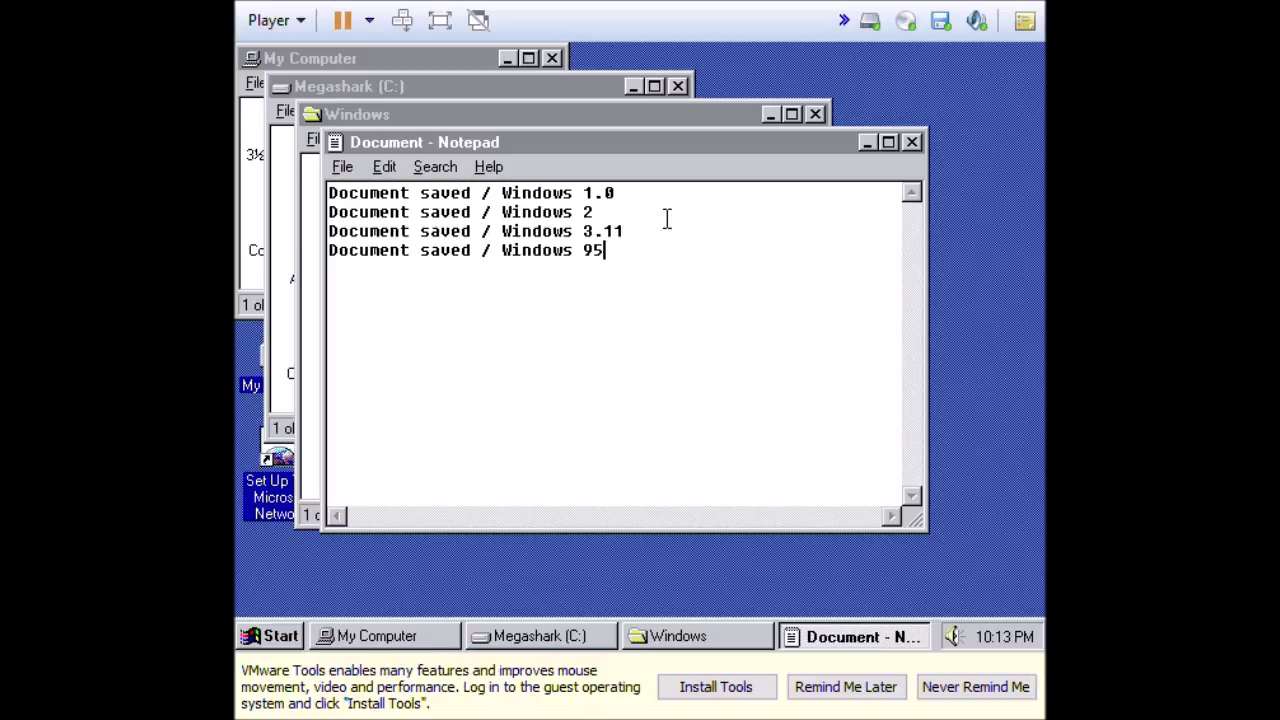
key(Return)
click(341, 167)
click(362, 343)
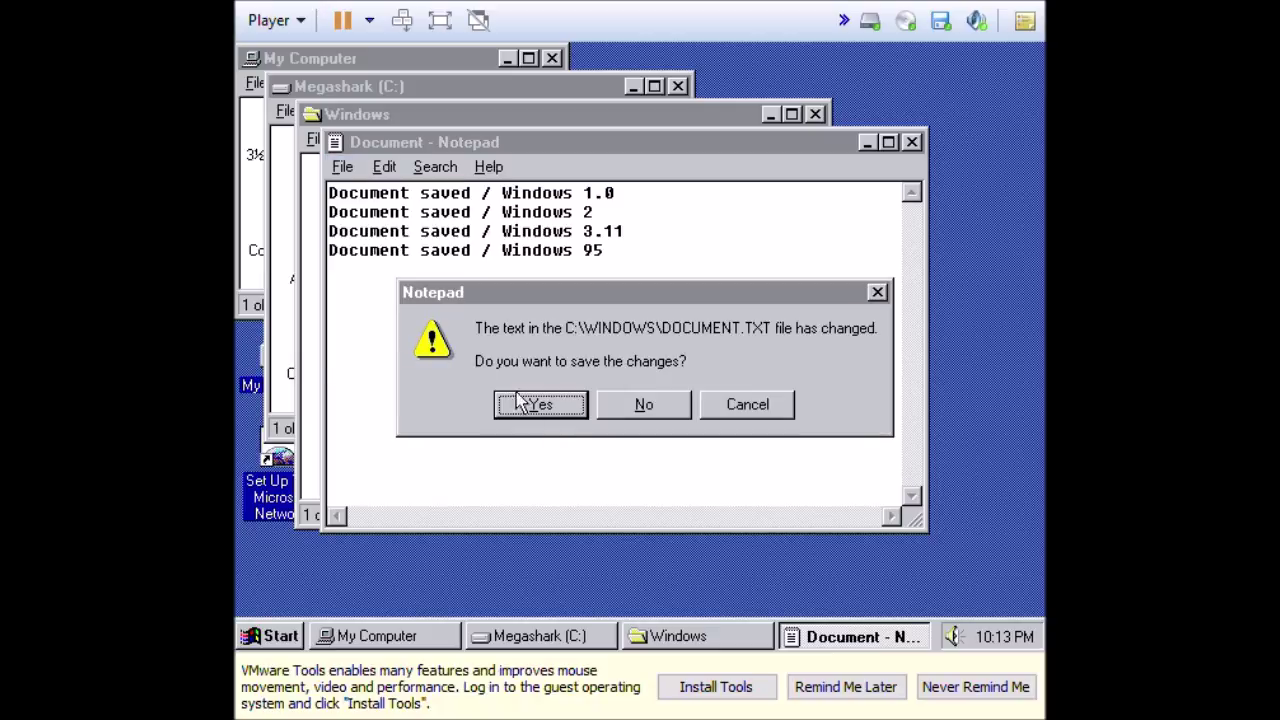
click(541, 406)
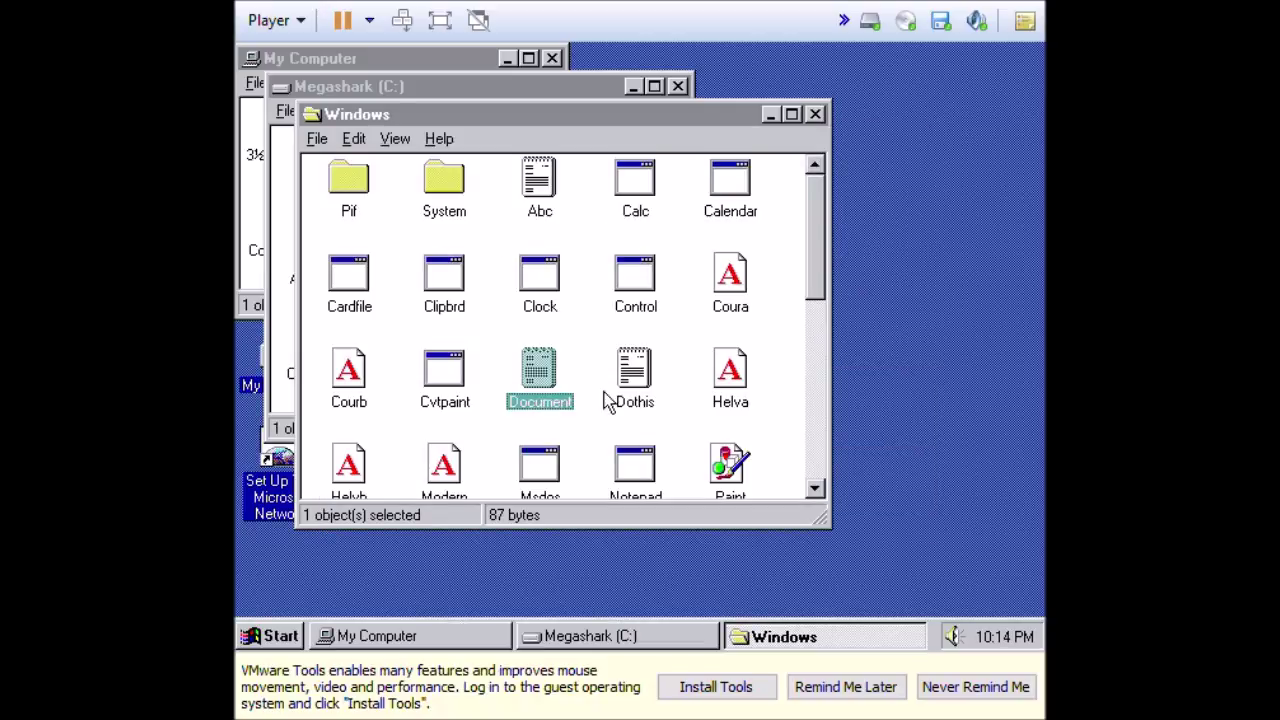
Try to run the old PAINT.EXE program from the Windows folder and dismiss the resulting dialog.
drag(817, 258, 817, 318)
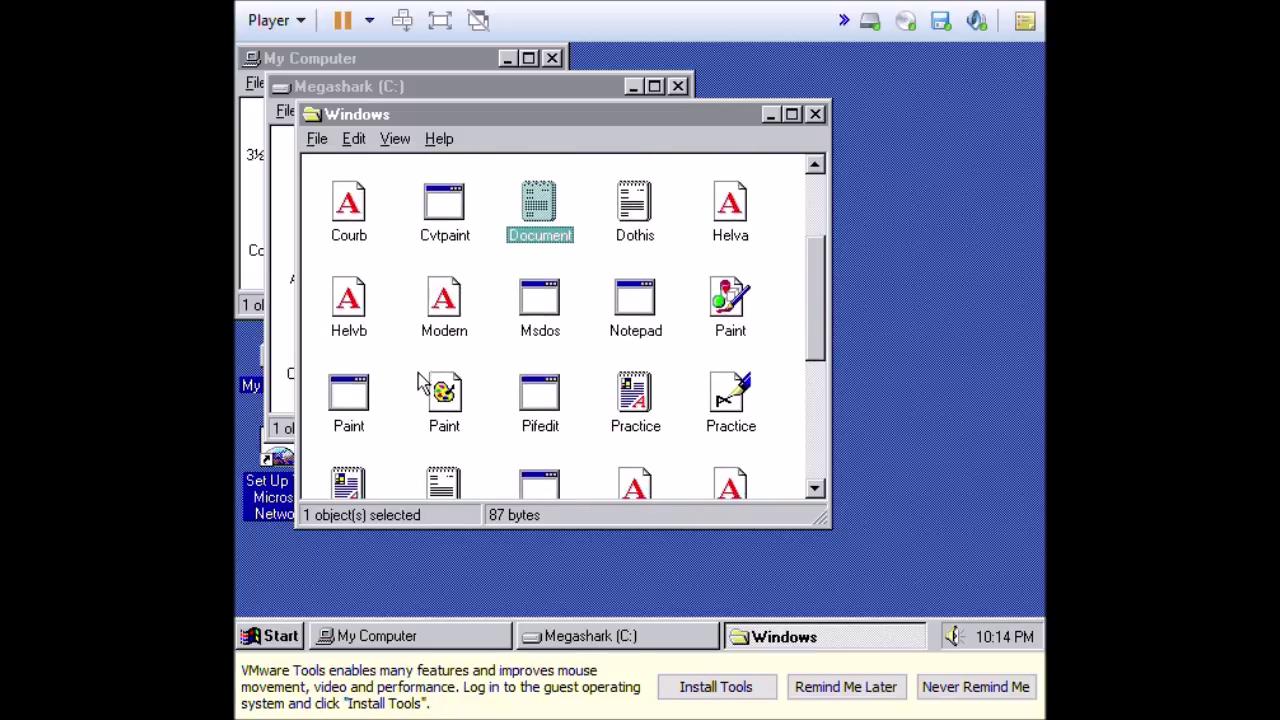
click(452, 400)
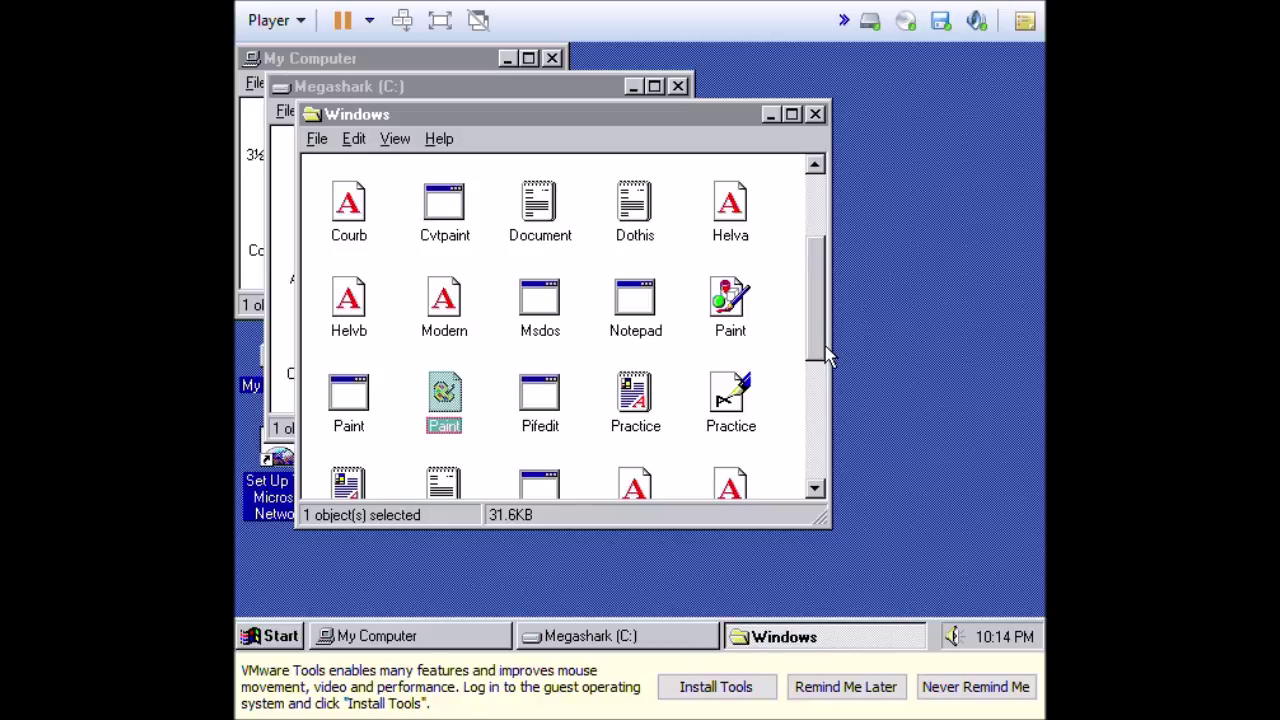
drag(818, 352, 818, 367)
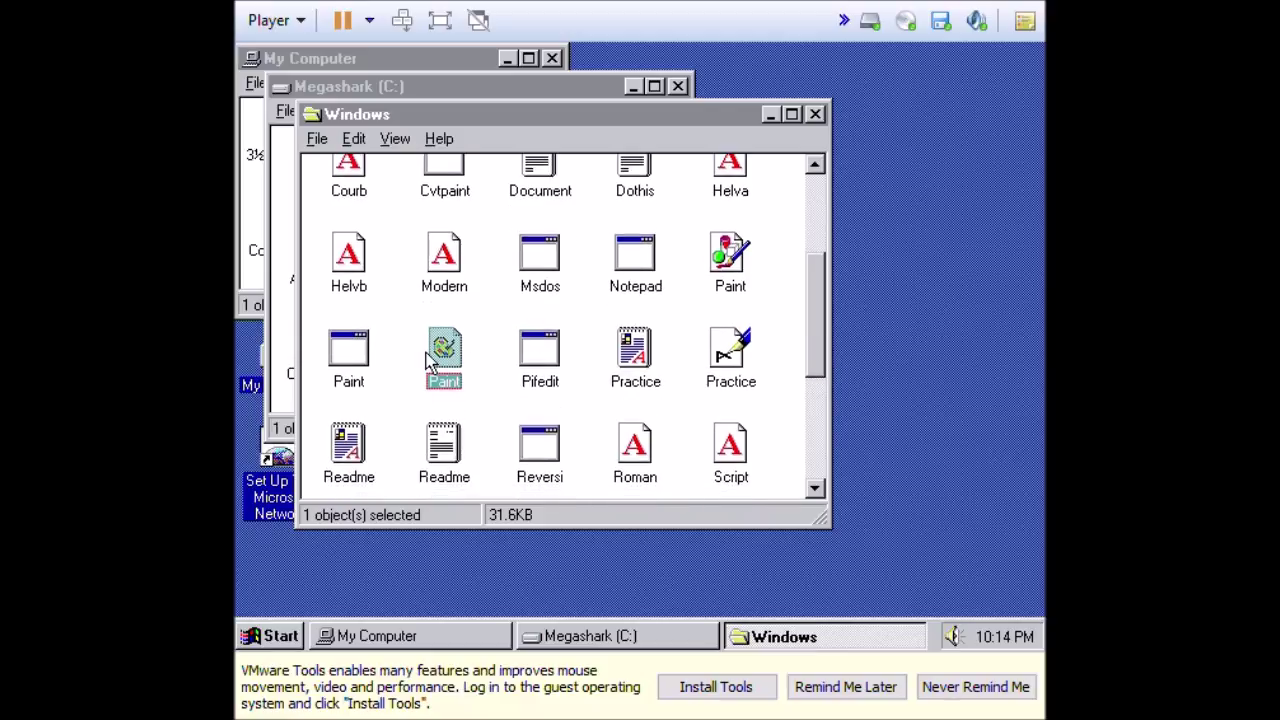
double_click(364, 350)
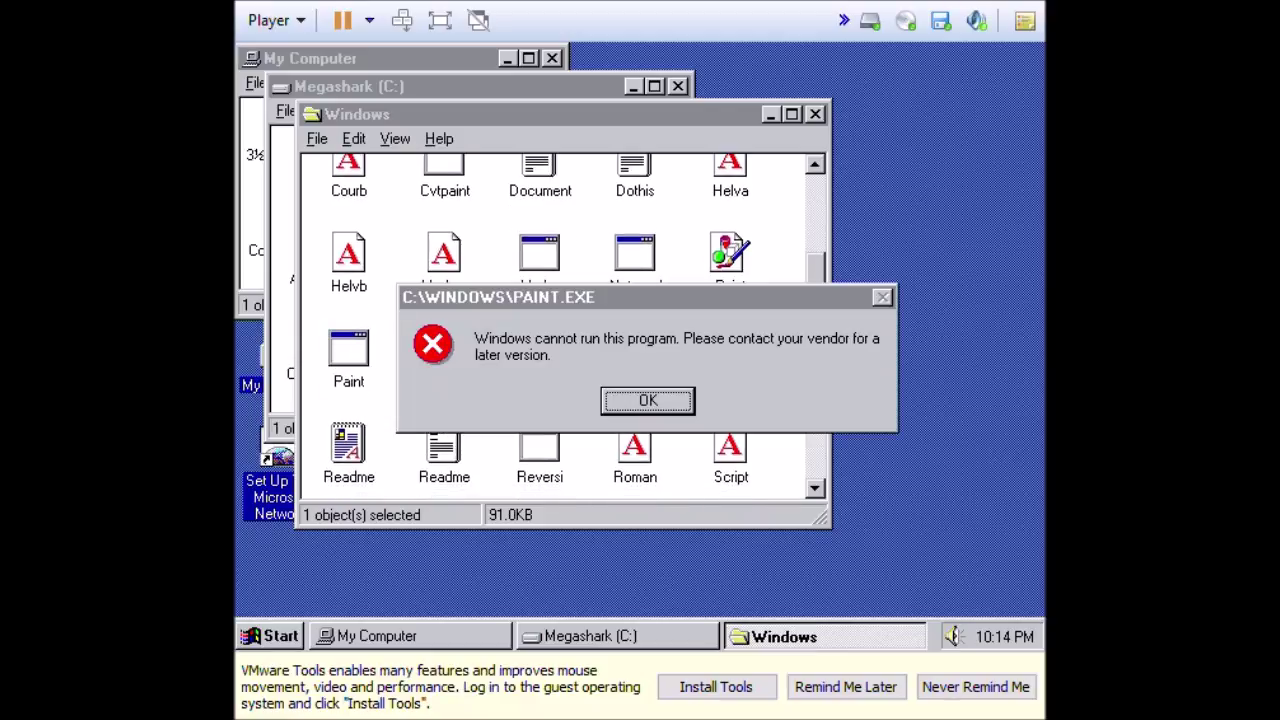
click(647, 400)
Open the Paint bitmap maximized, handwrite "95" in red beside the existing version numbers, and close it saving the changes.
double_click(730, 255)
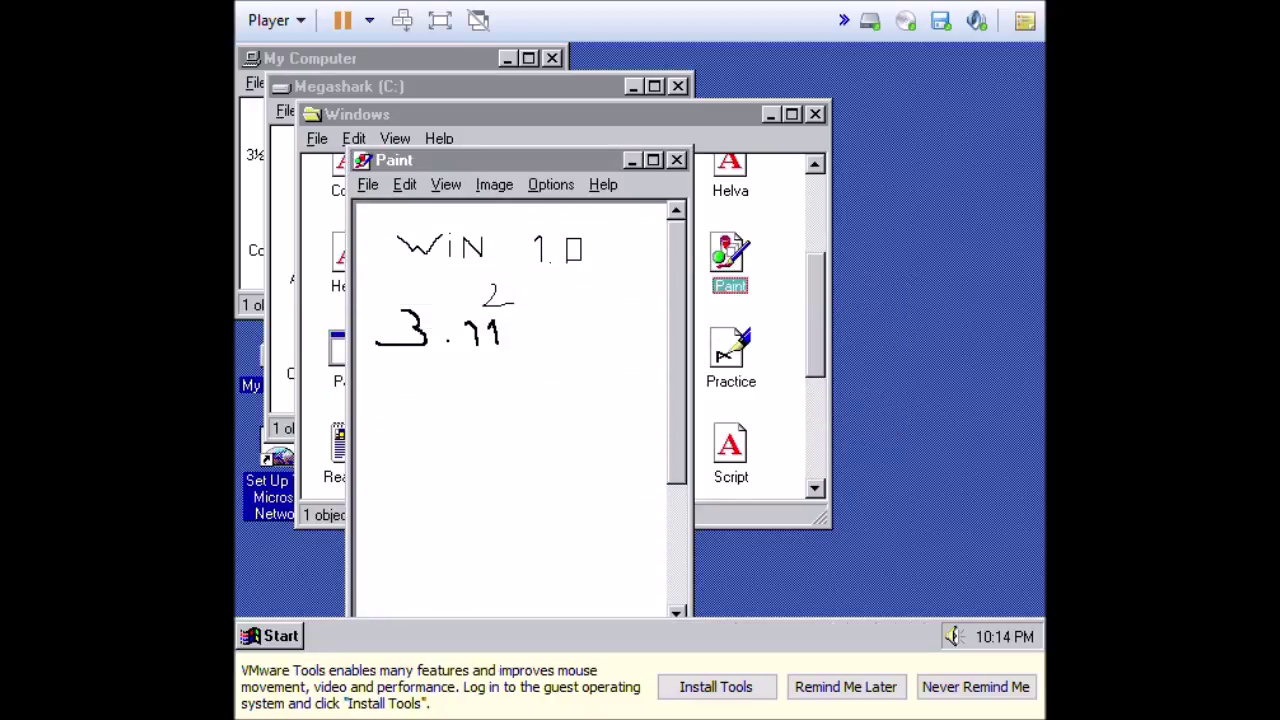
click(652, 162)
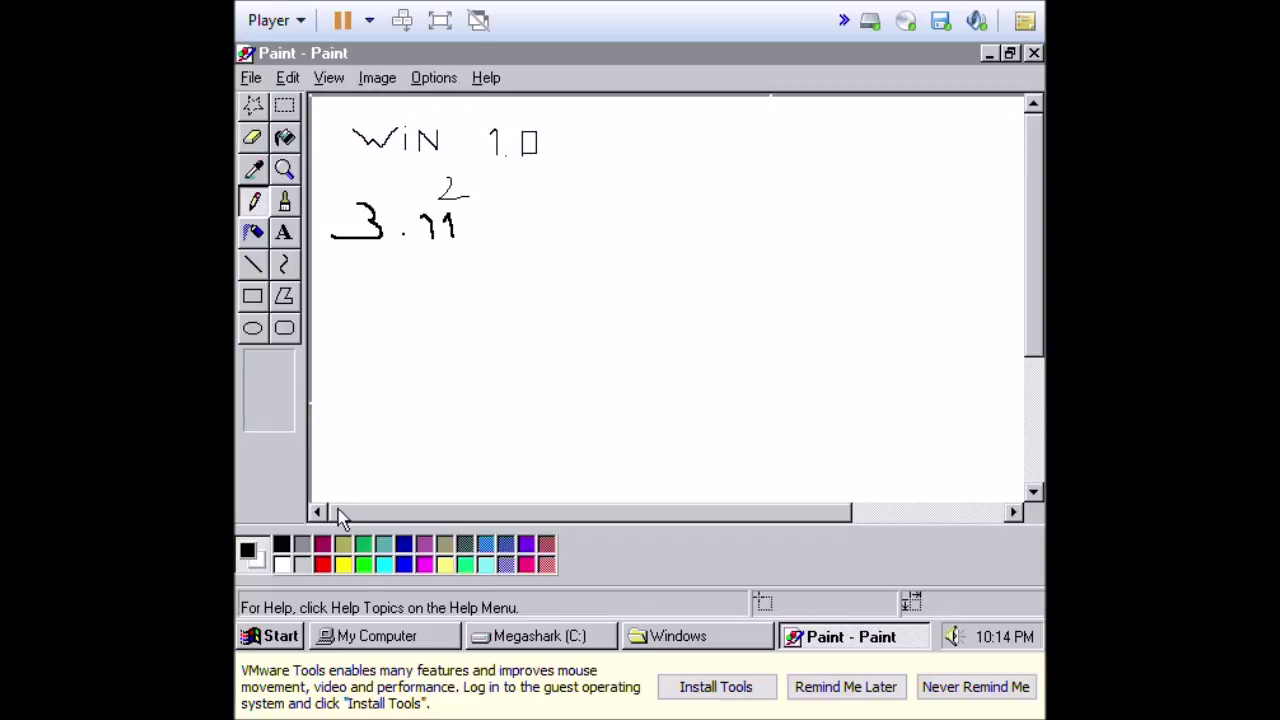
click(326, 566)
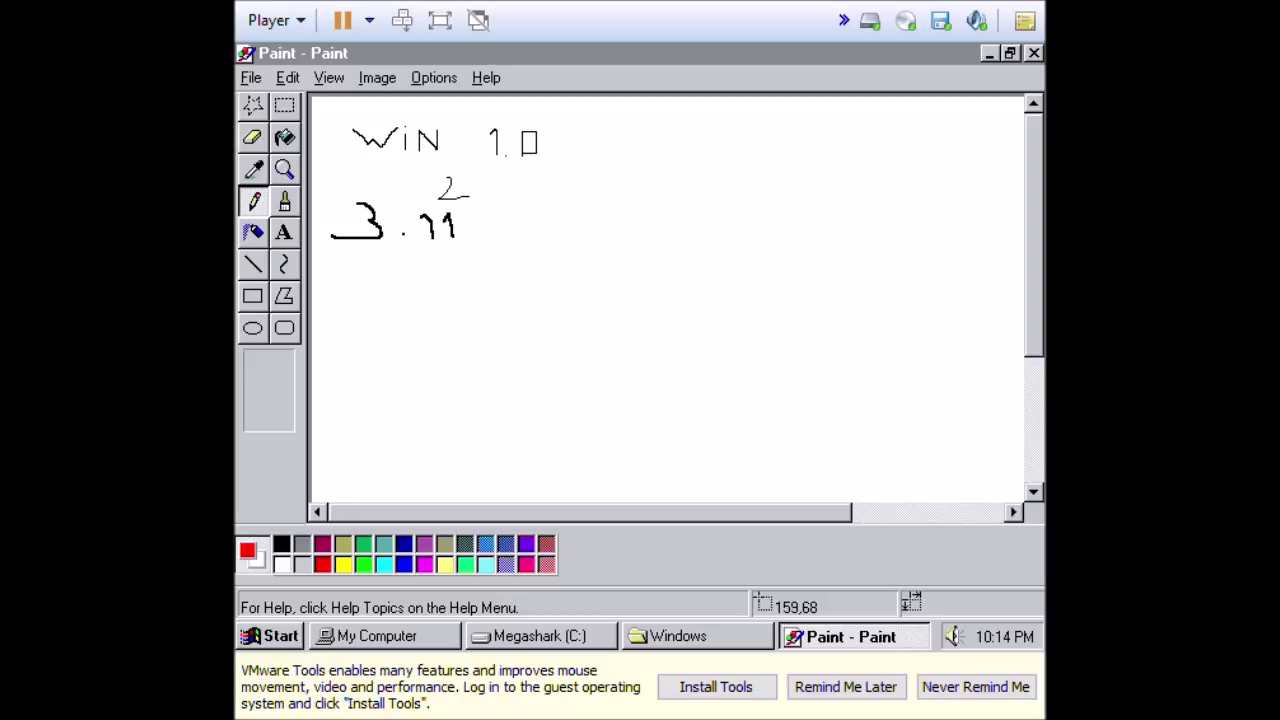
mouse_move(519, 182)
mouse_down()
mouse_move(532, 188)
mouse_move(508, 201)
mouse_move(578, 198)
mouse_move(527, 232)
mouse_up()
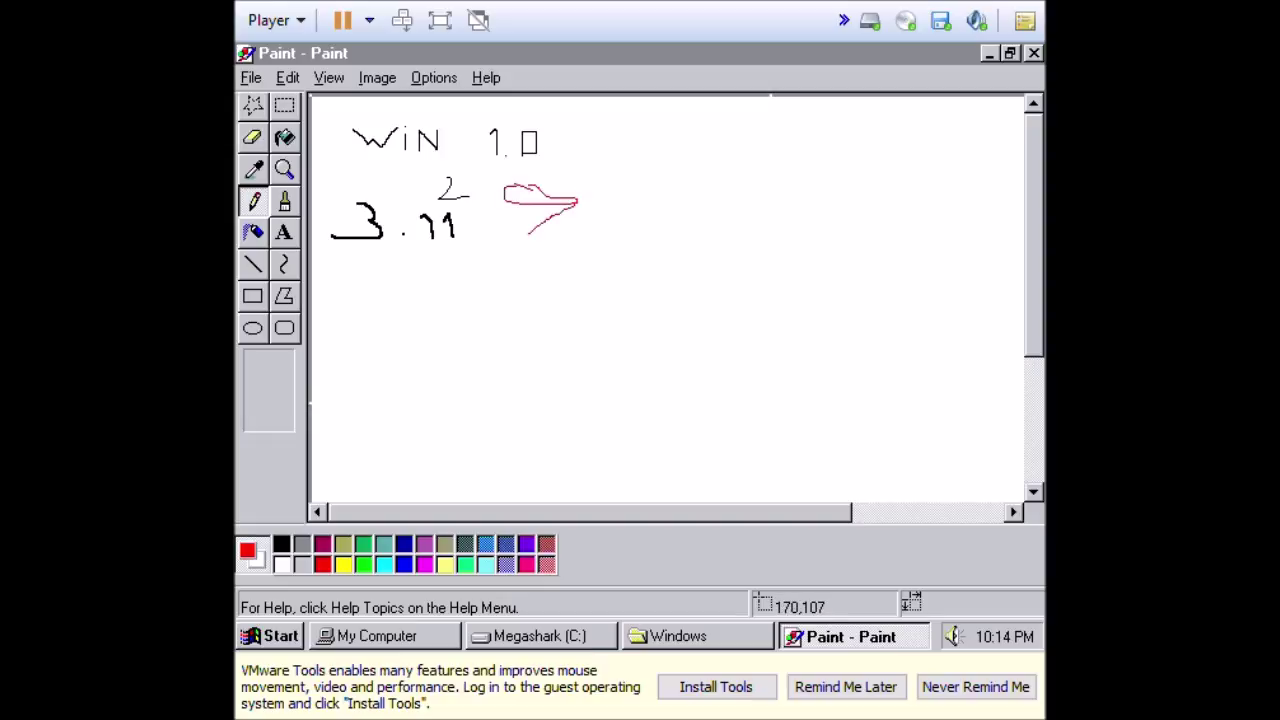
mouse_move(619, 181)
mouse_down()
mouse_move(590, 181)
mouse_move(619, 204)
mouse_move(590, 211)
mouse_up()
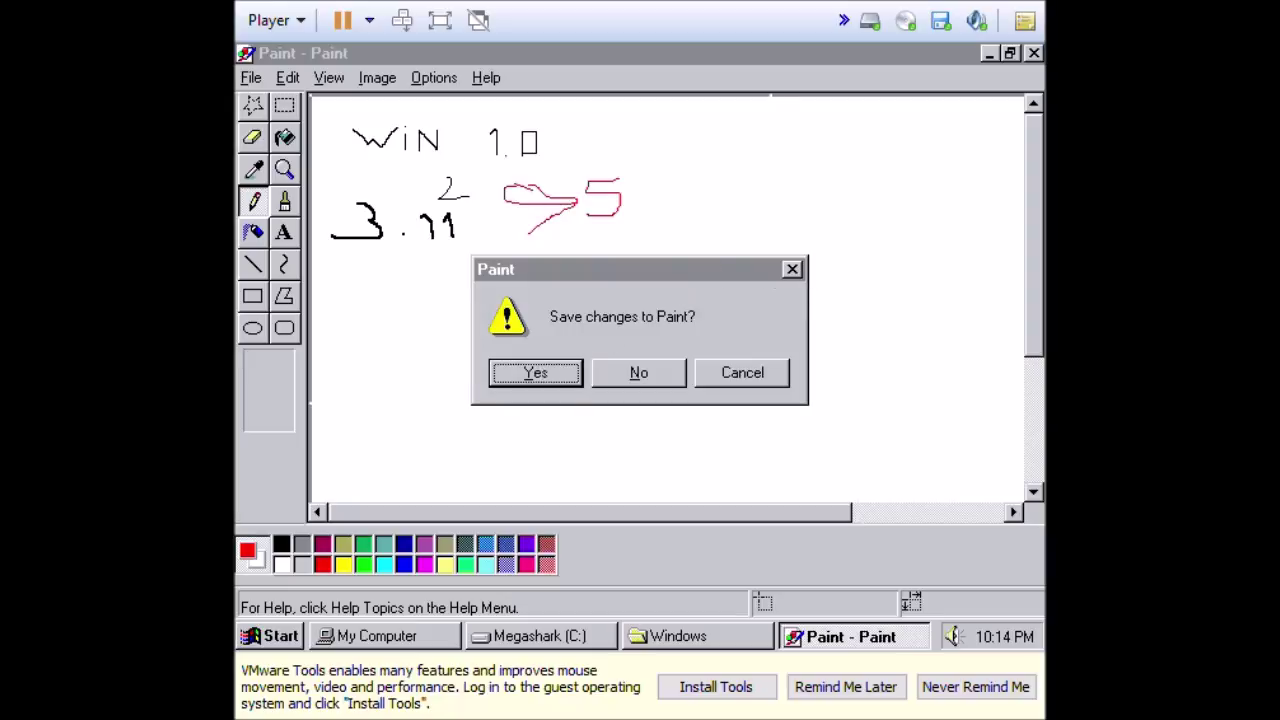
click(546, 380)
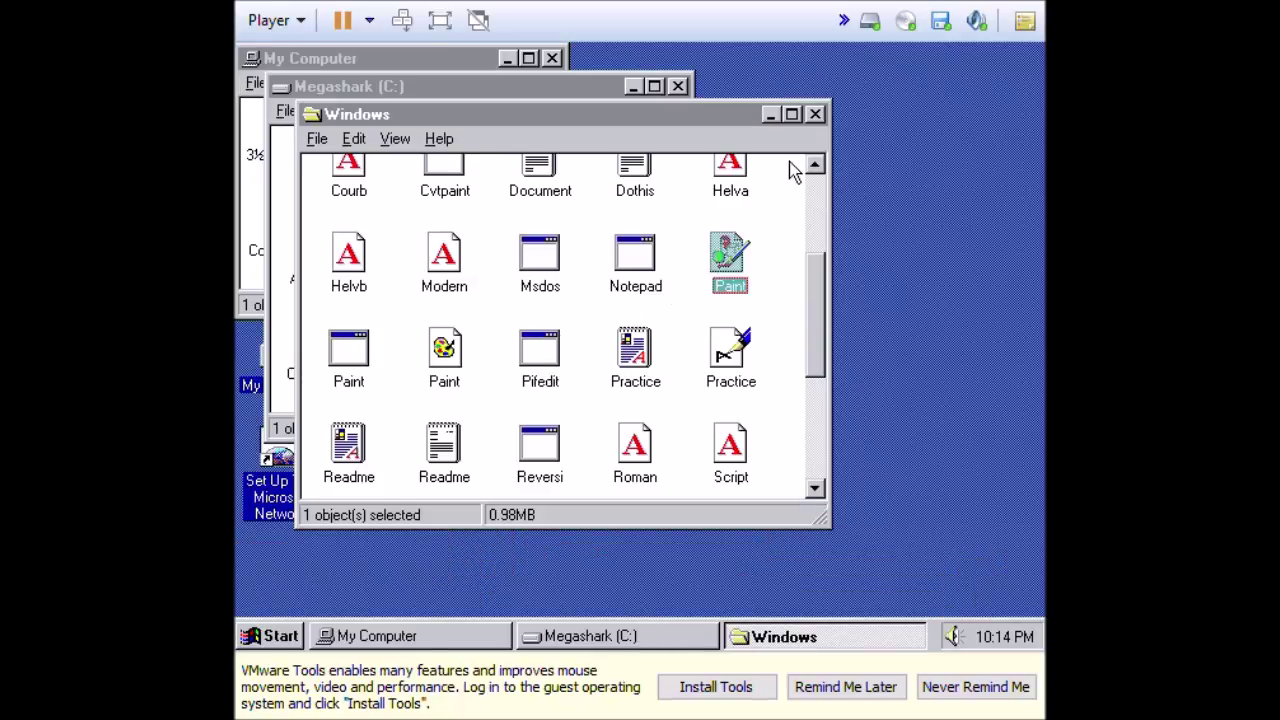
Try twice to run the old REVERSI.EXE game from the Windows folder.
drag(812, 310, 812, 338)
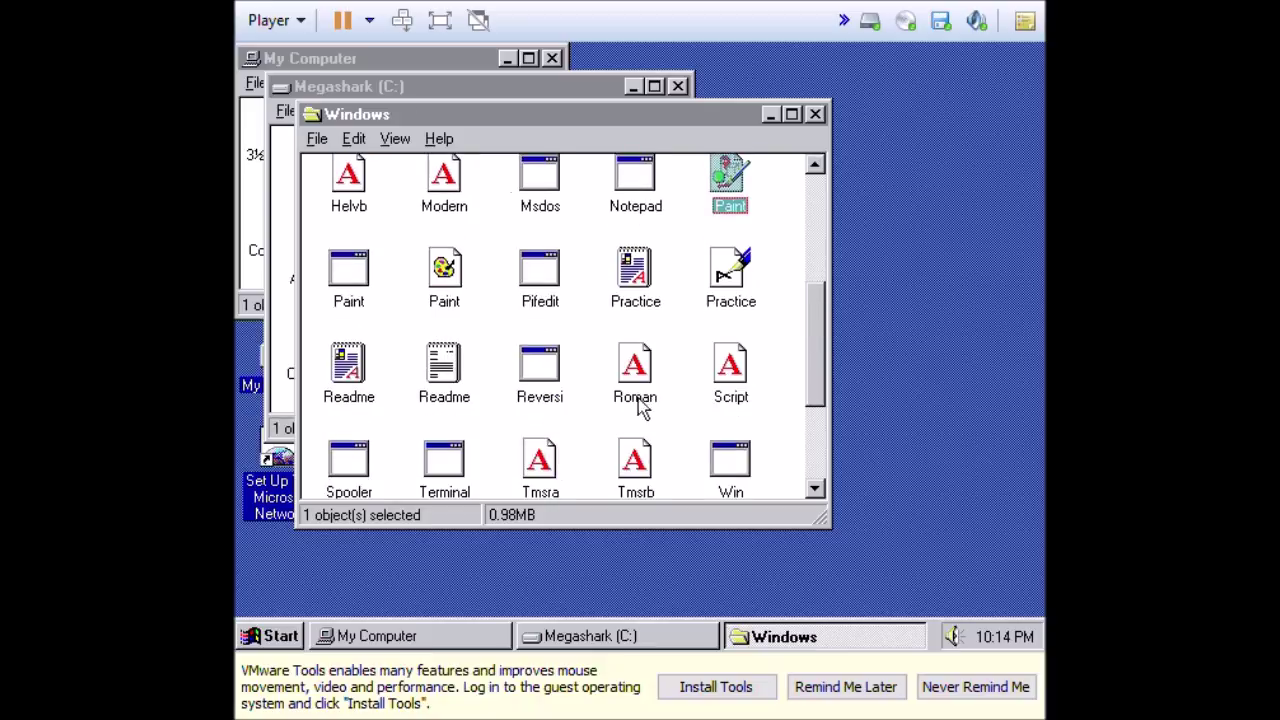
double_click(538, 368)
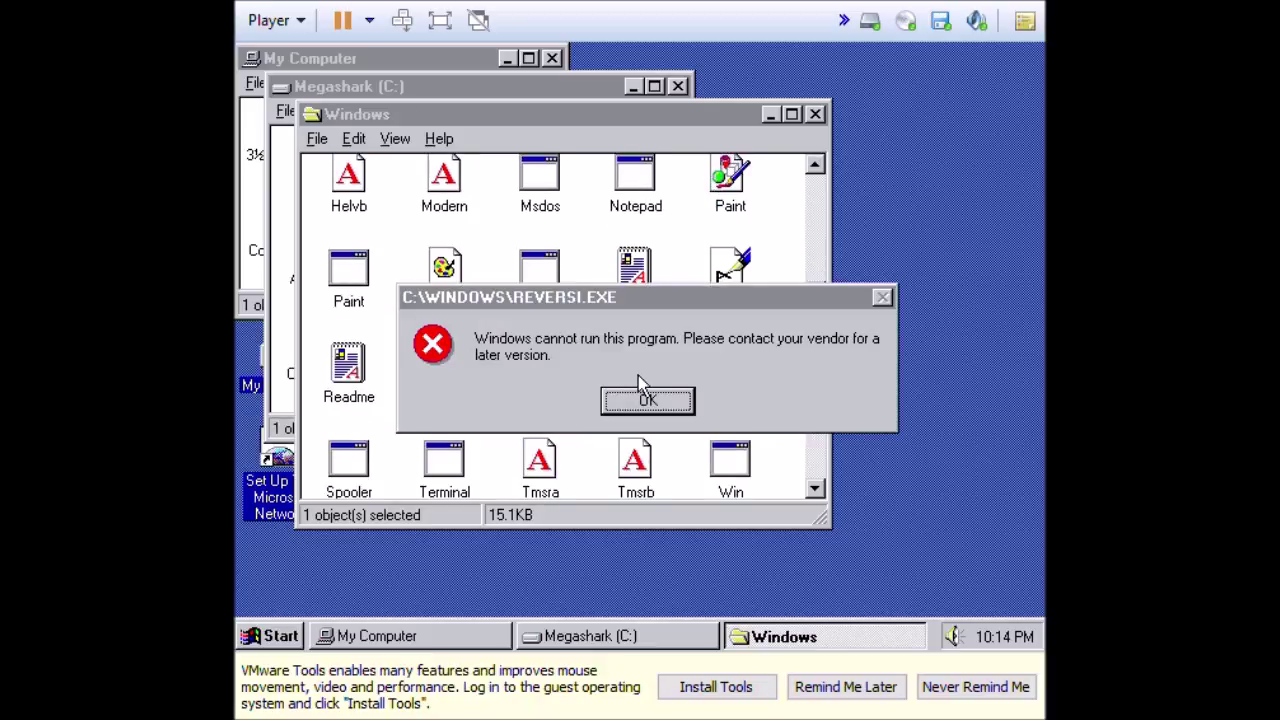
click(646, 400)
double_click(556, 368)
click(647, 401)
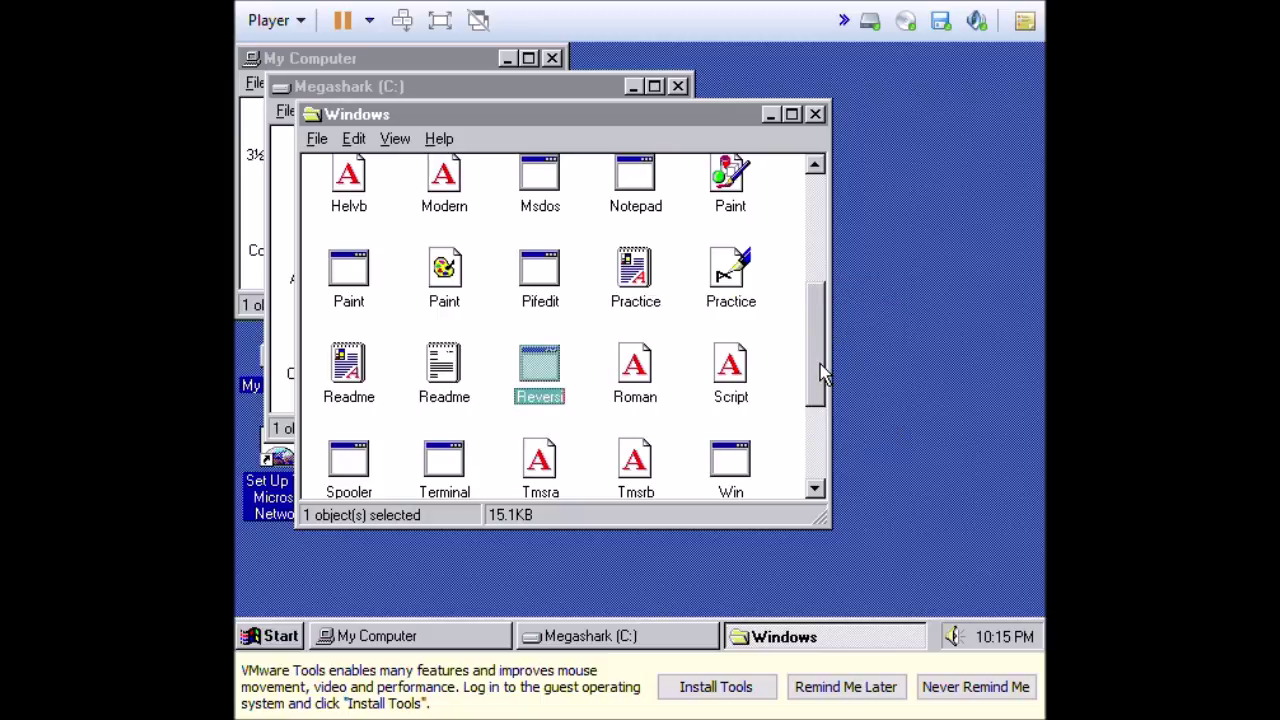
Launch the Another MWUNDEL program from the Applications group to check Microsoft Undelete, then close it.
click(254, 643)
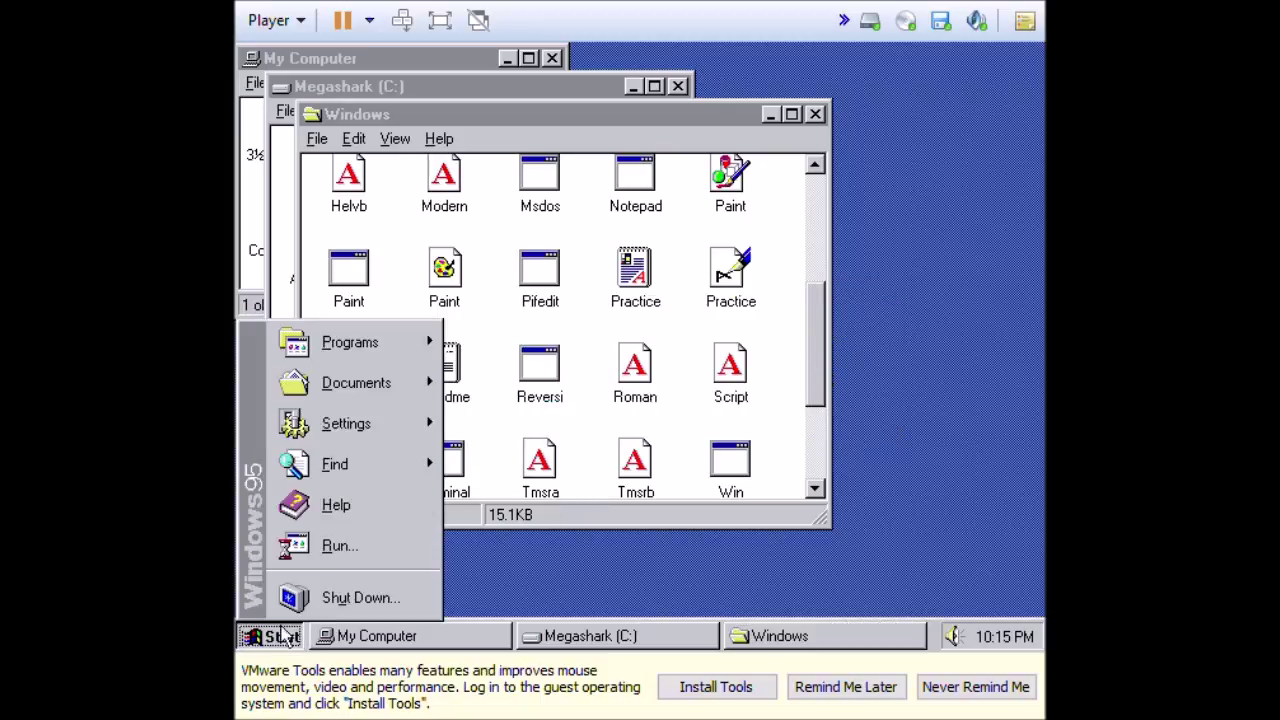
mouse_move(428, 342)
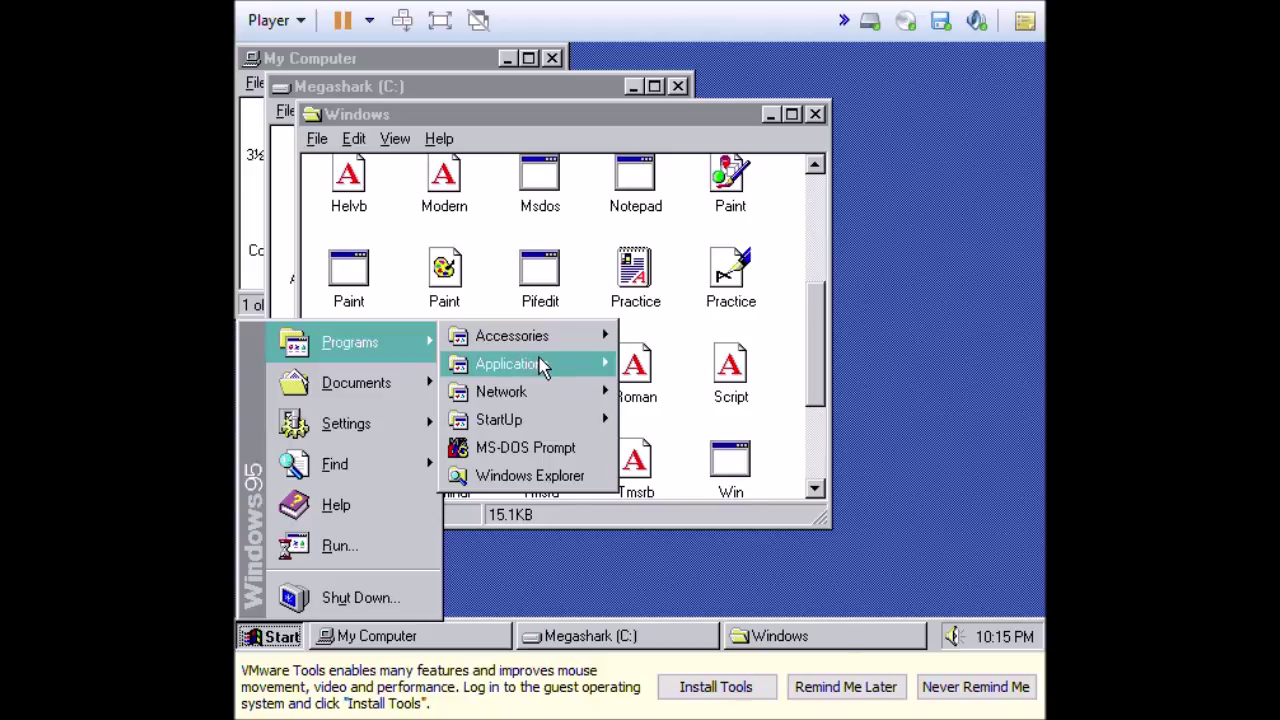
mouse_move(543, 366)
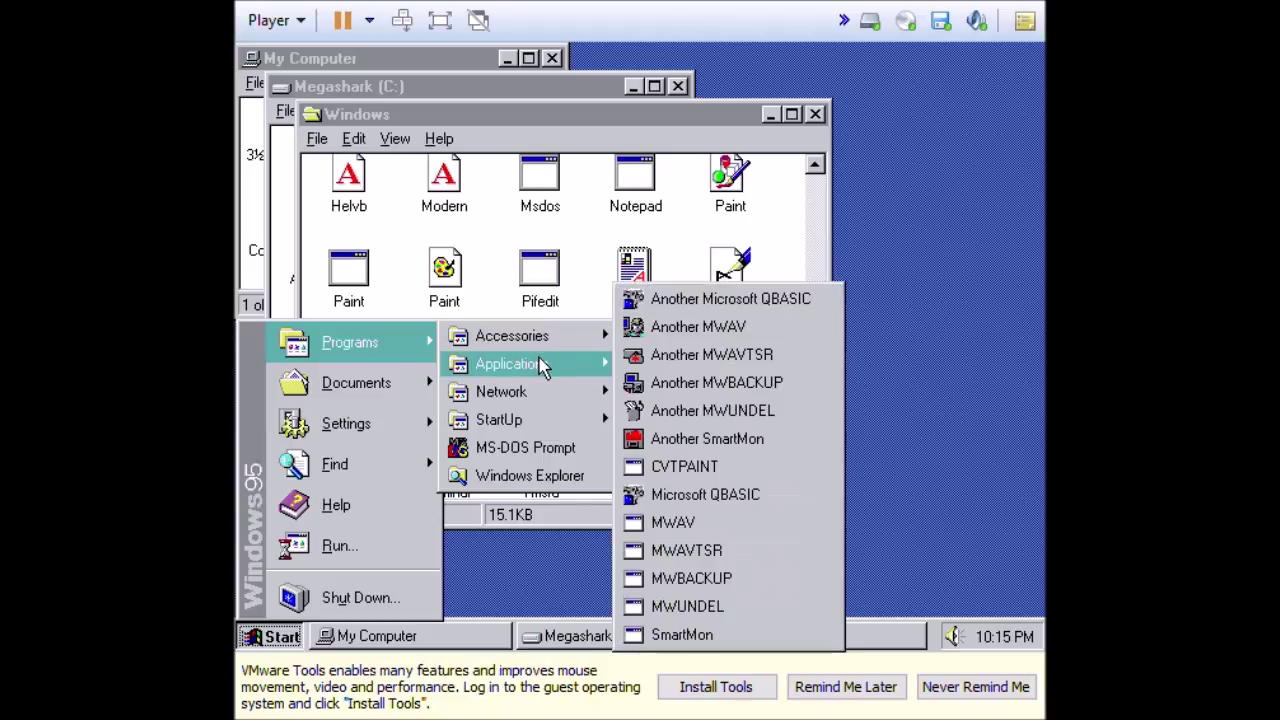
click(737, 412)
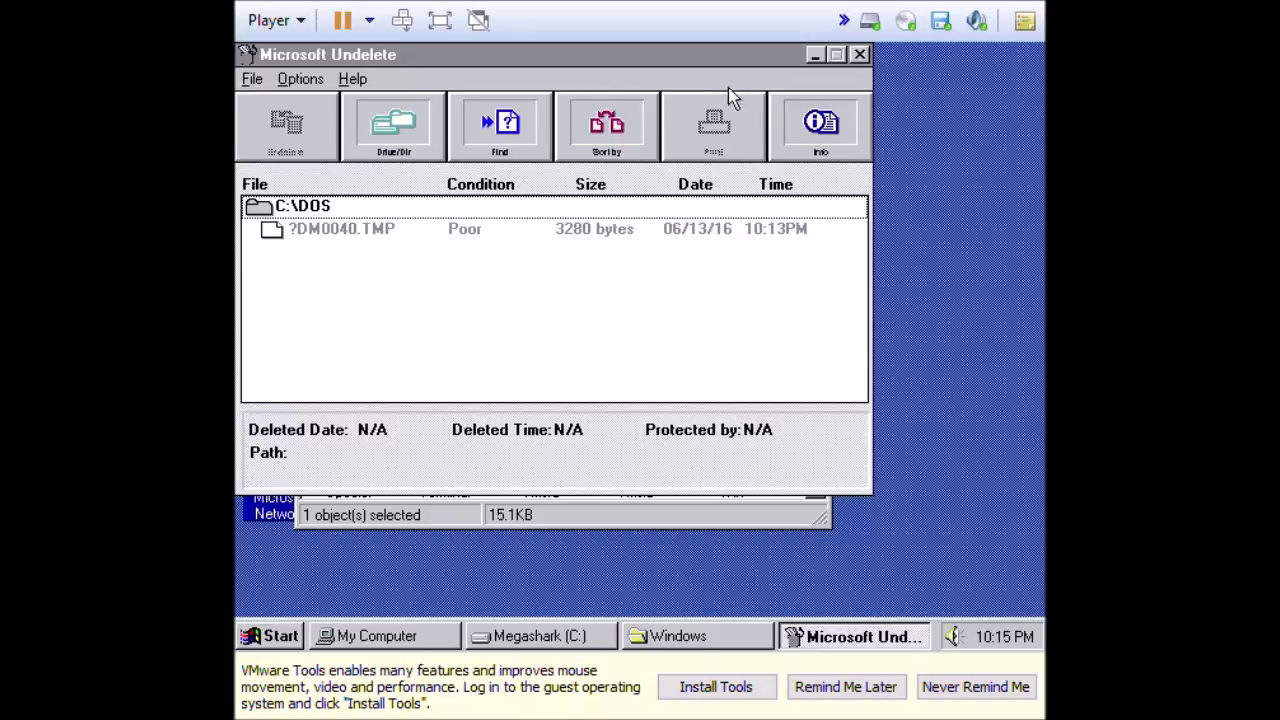
click(859, 54)
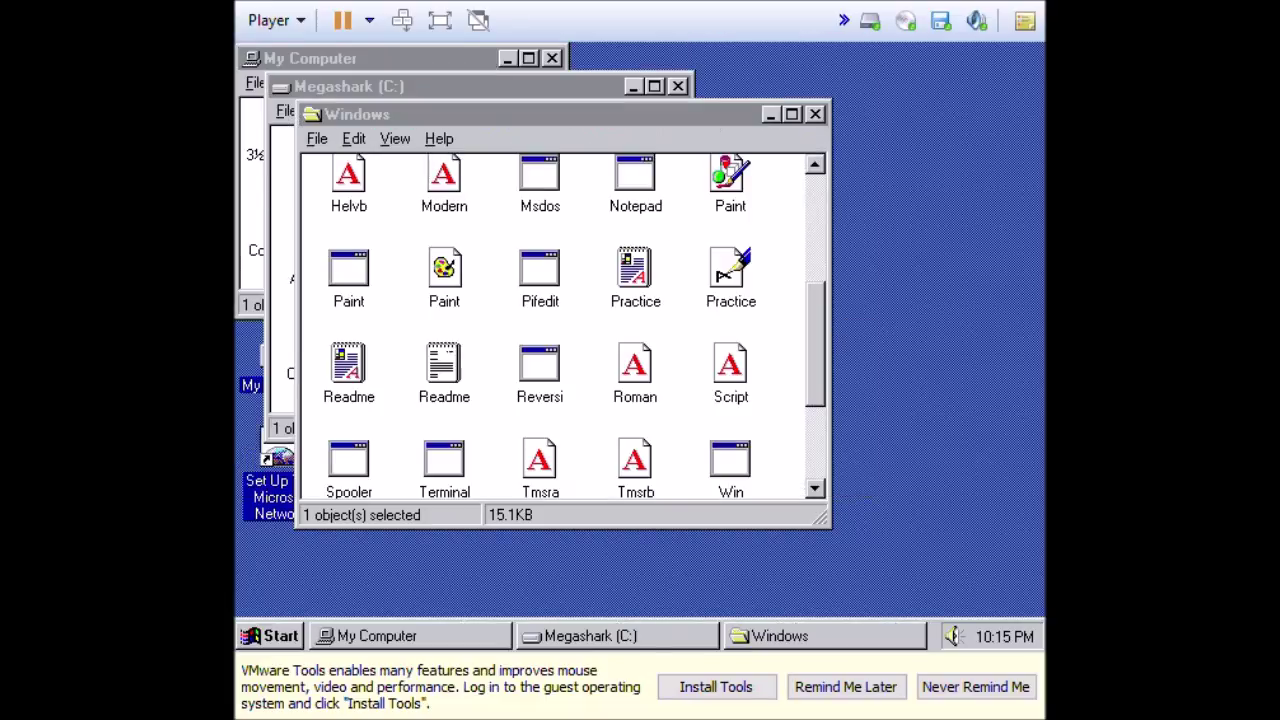
Set the active title bar color to teal in the desktop's display appearance settings and apply it.
right_click(876, 288)
click(906, 448)
click(505, 93)
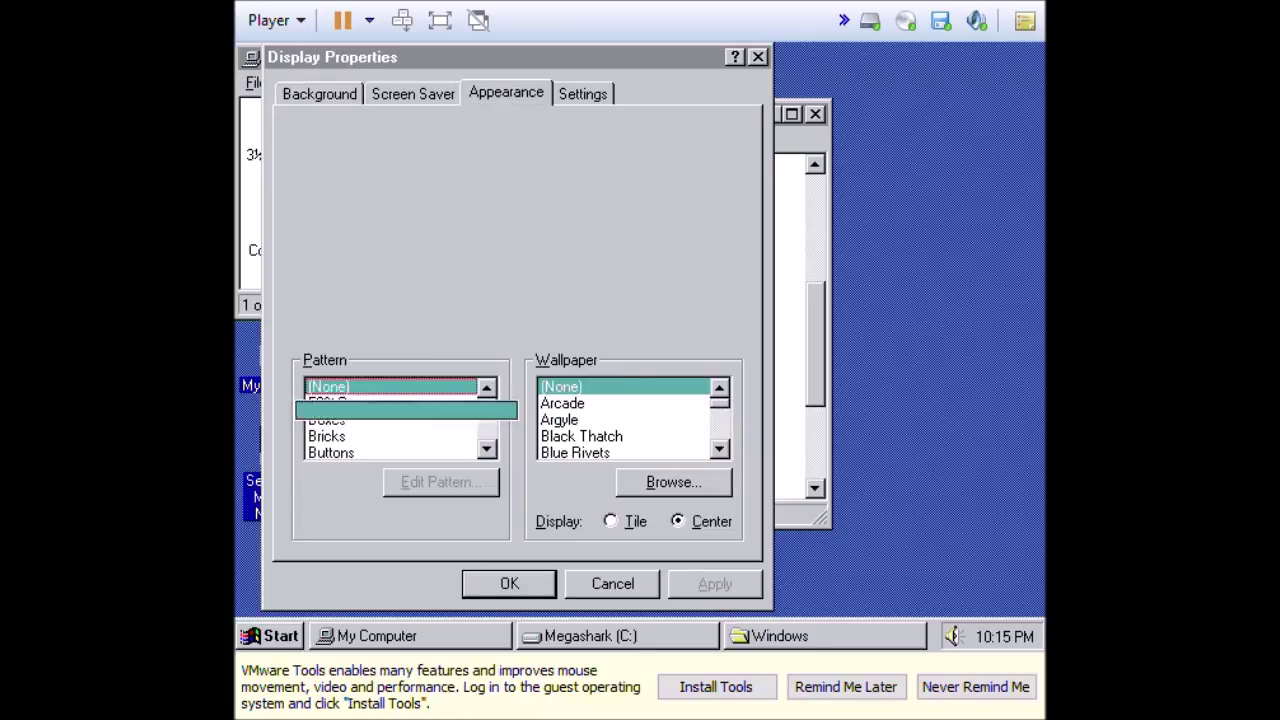
click(484, 176)
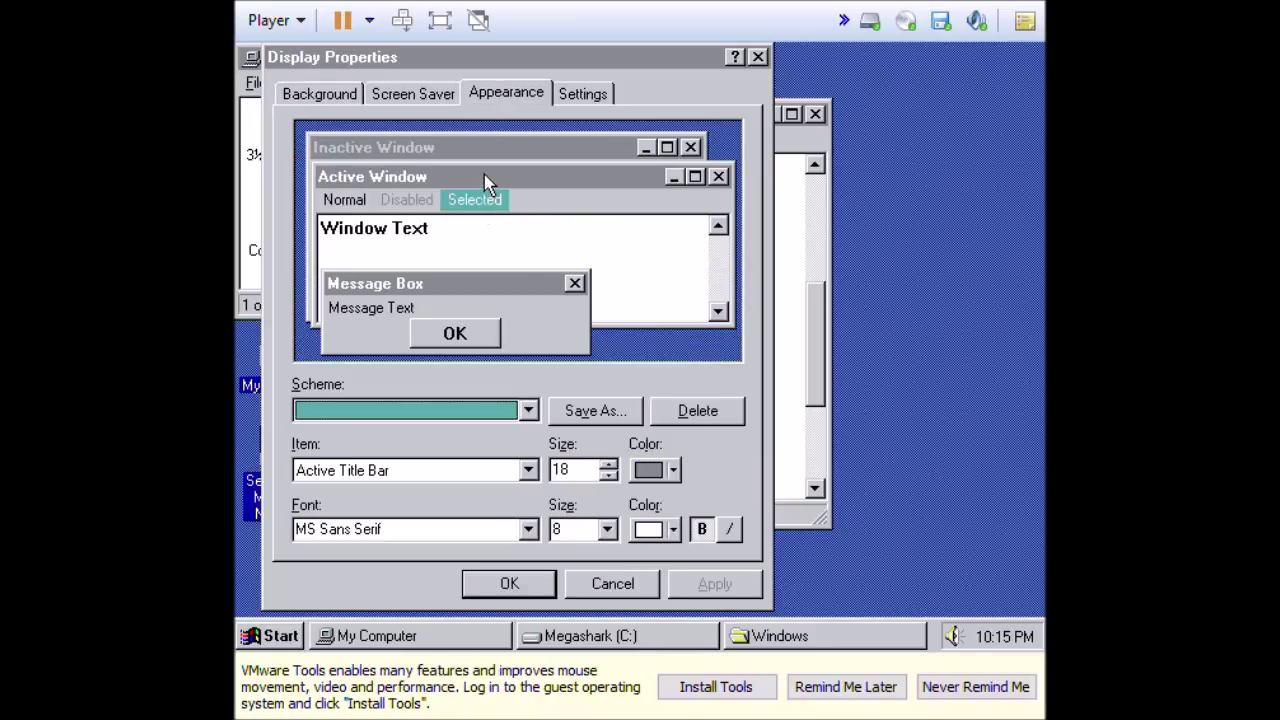
click(673, 470)
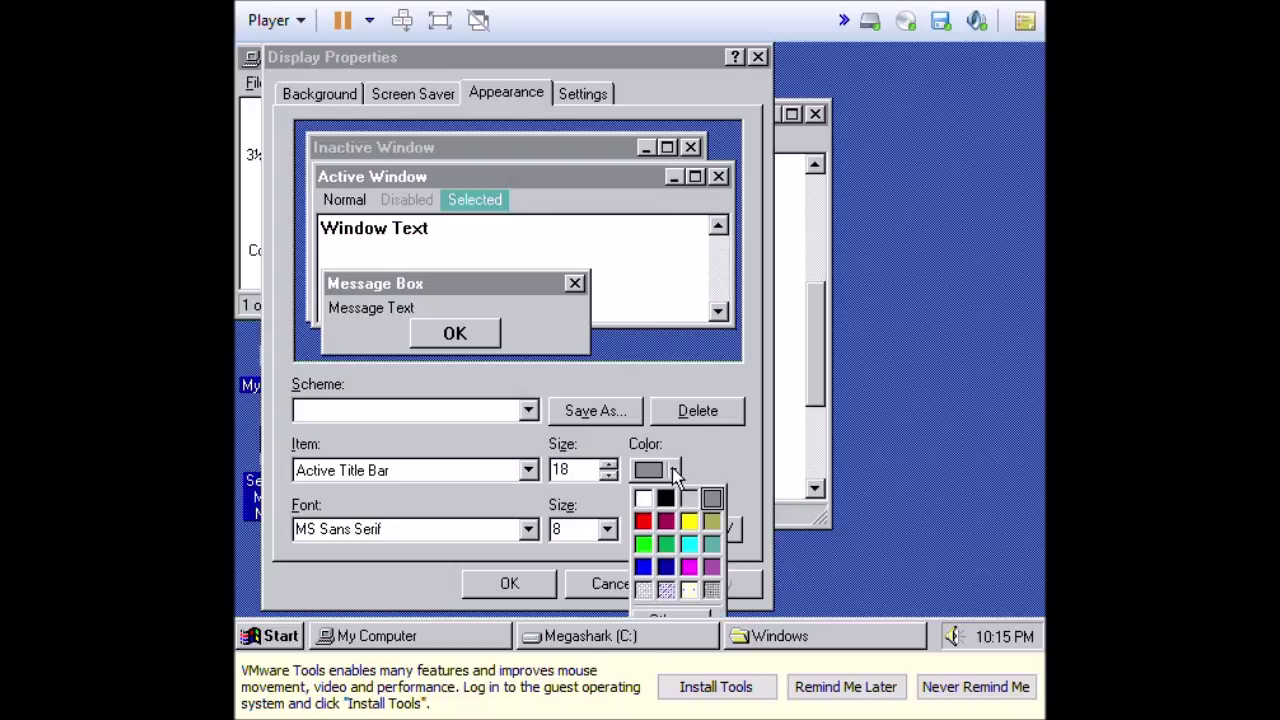
click(716, 543)
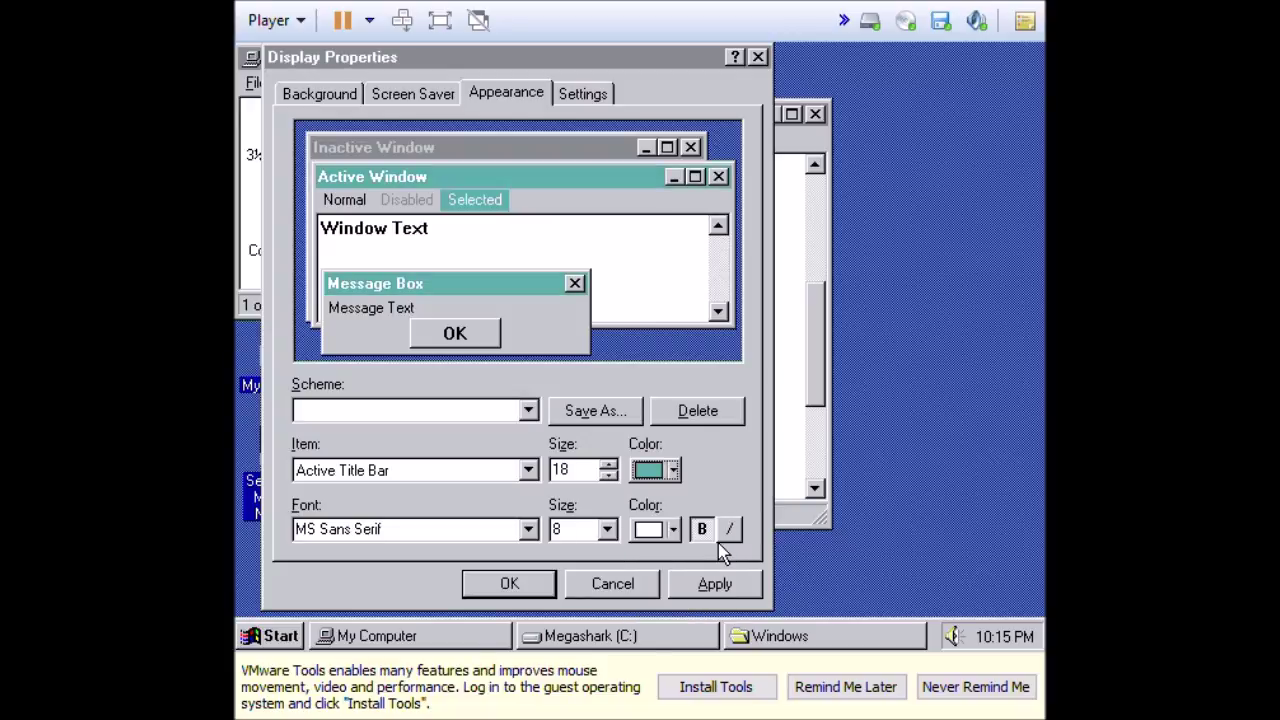
click(711, 580)
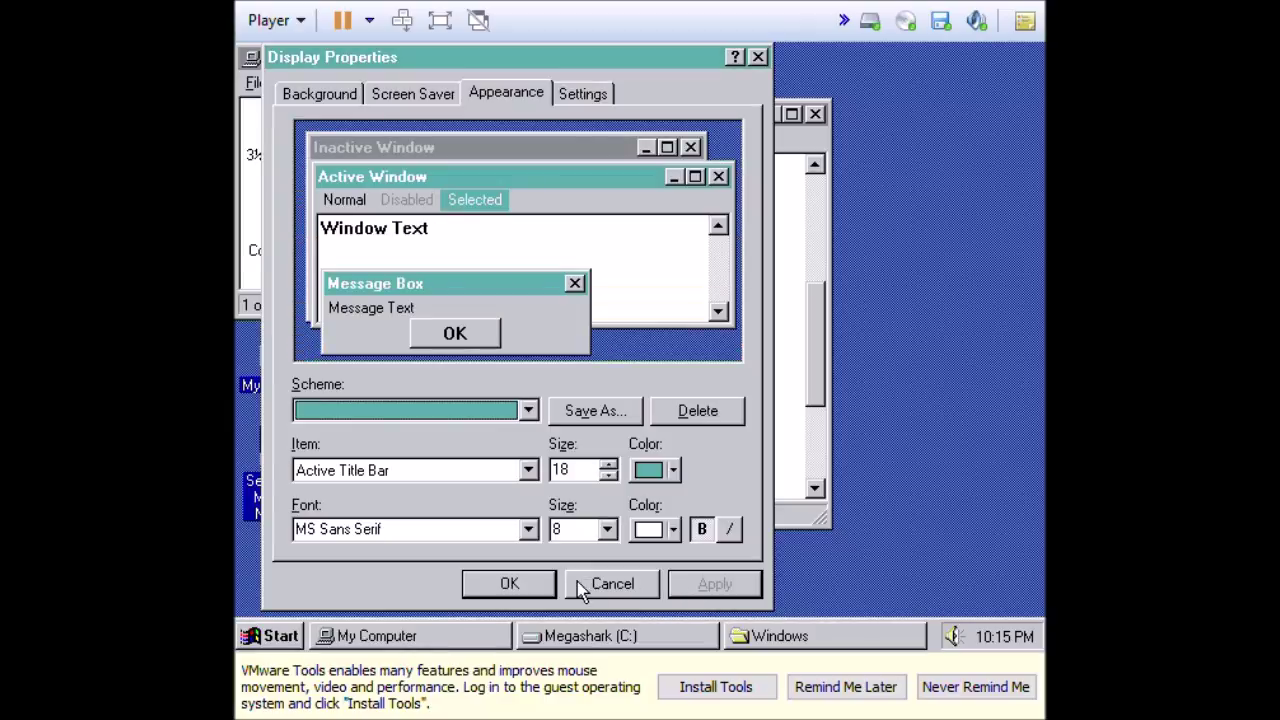
click(537, 585)
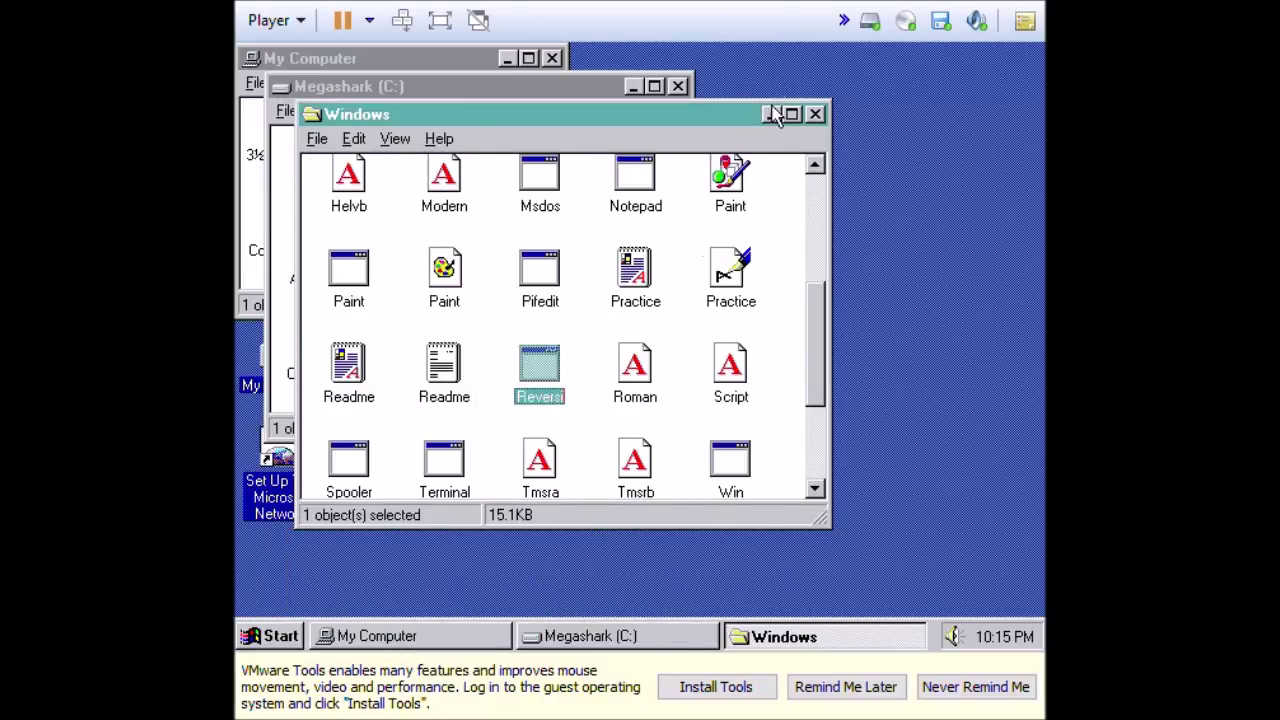
Close the open Windows, Megashark (C:) and My Computer windows.
click(815, 114)
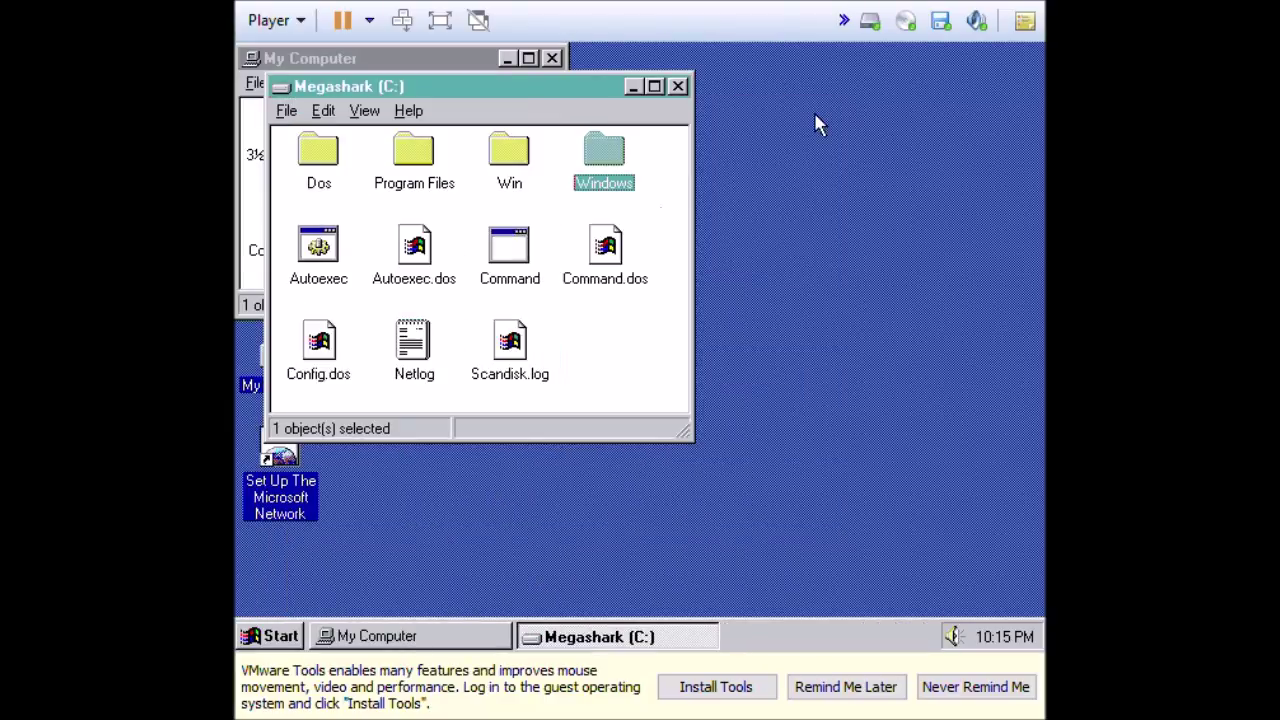
click(678, 87)
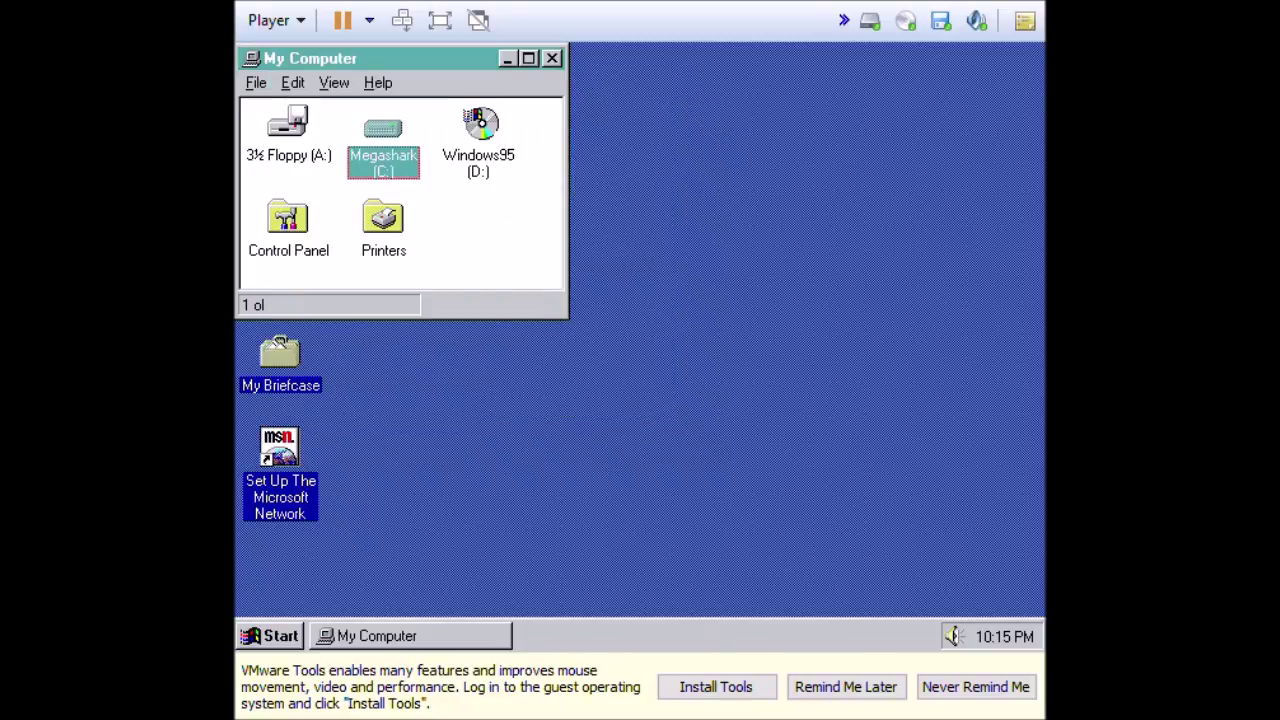
click(551, 58)
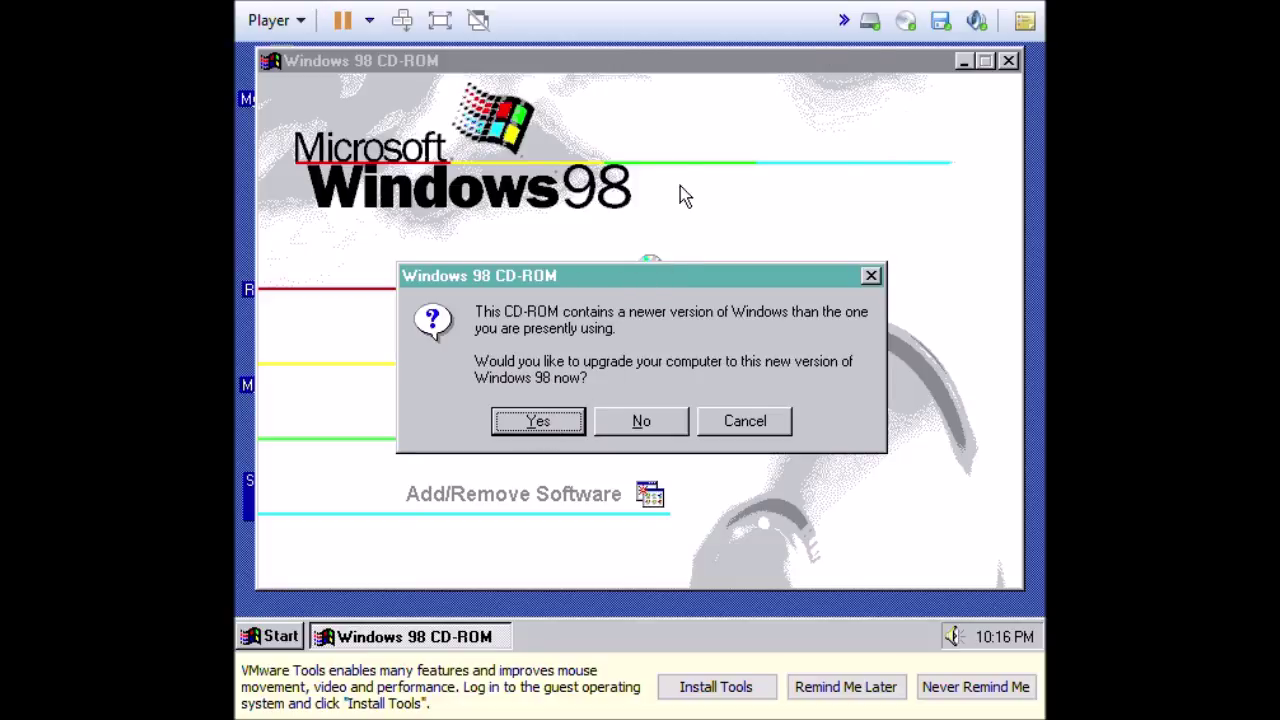
Agree to upgrade to Windows 98 from the CD-ROM, continue past the setup welcome, and accept the License Agreement.
click(518, 421)
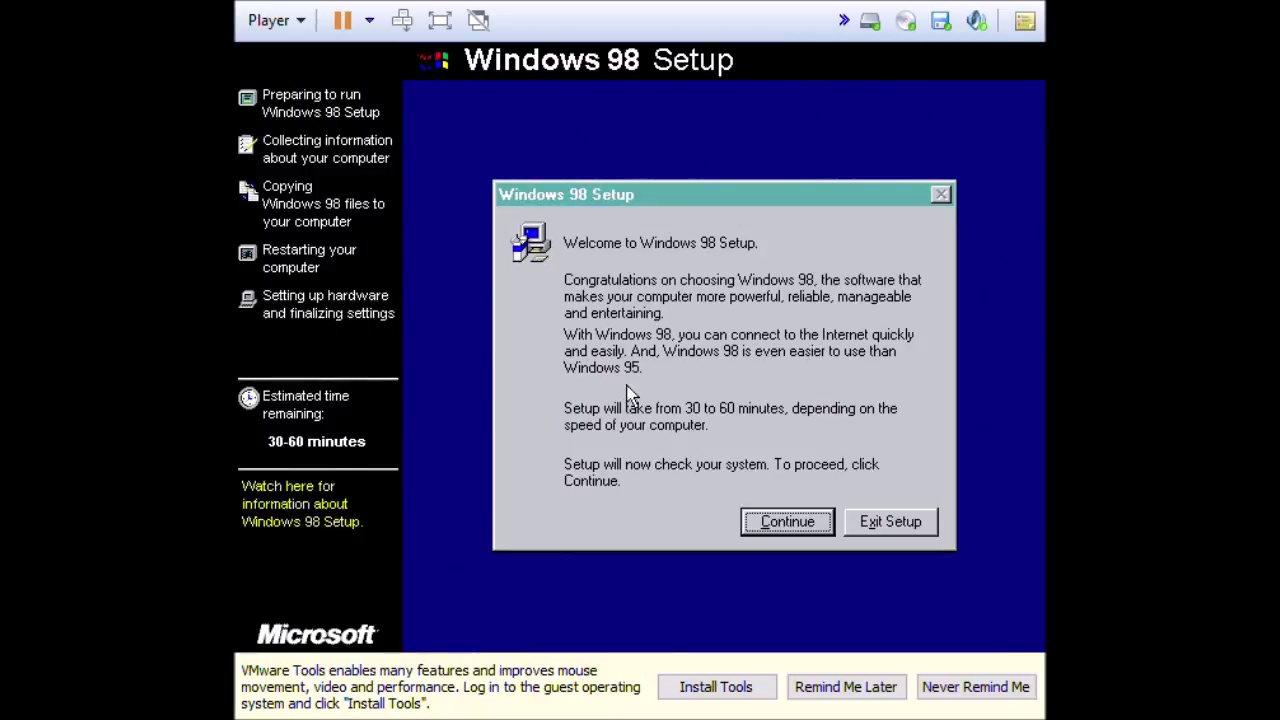
click(768, 521)
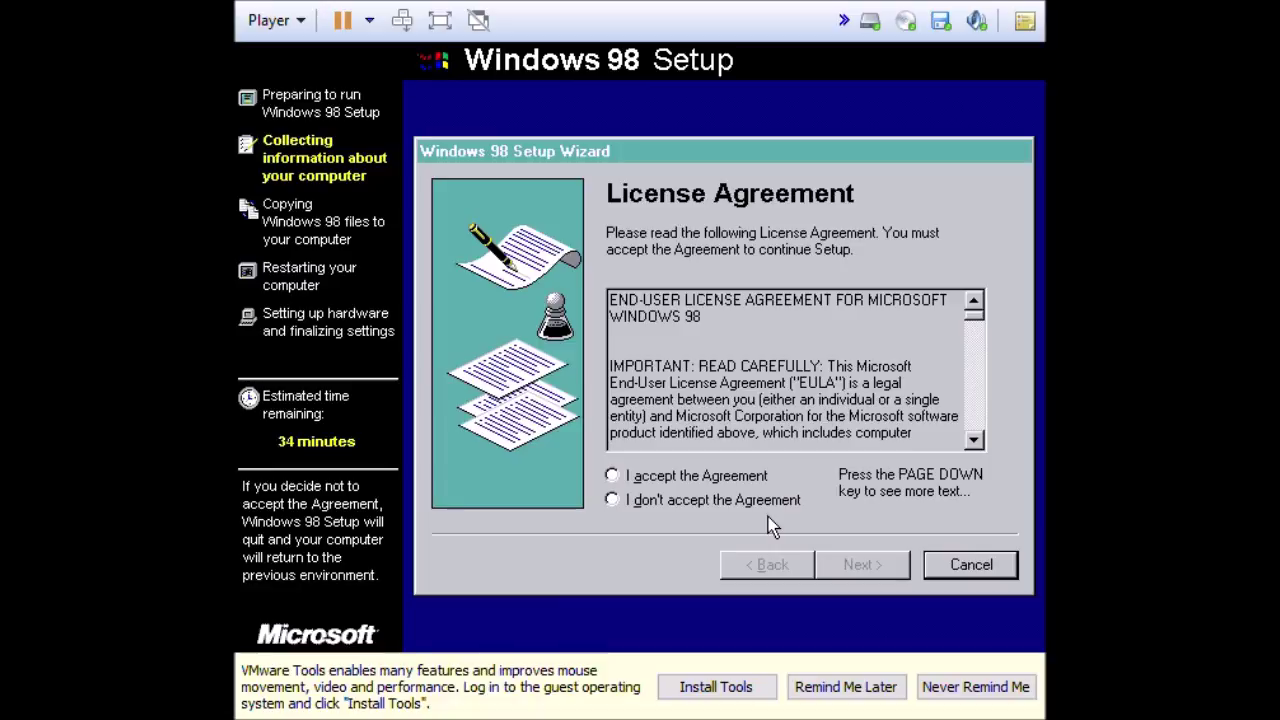
click(736, 476)
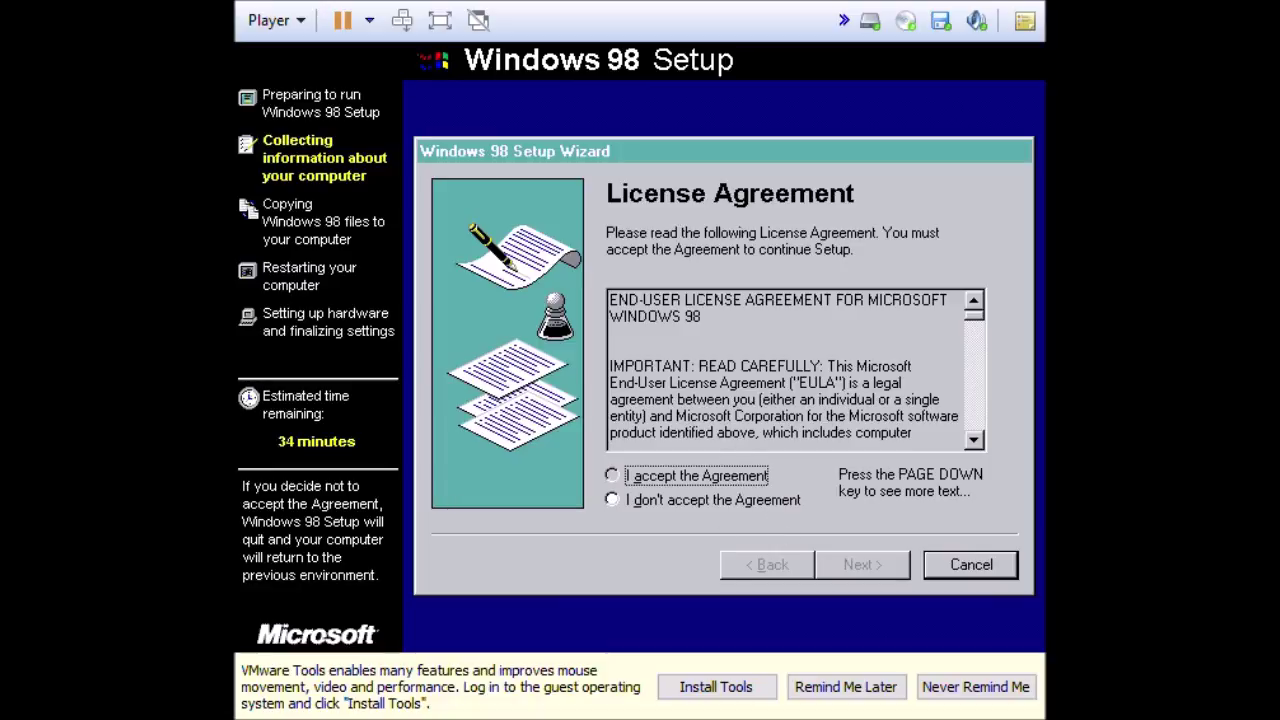
click(829, 564)
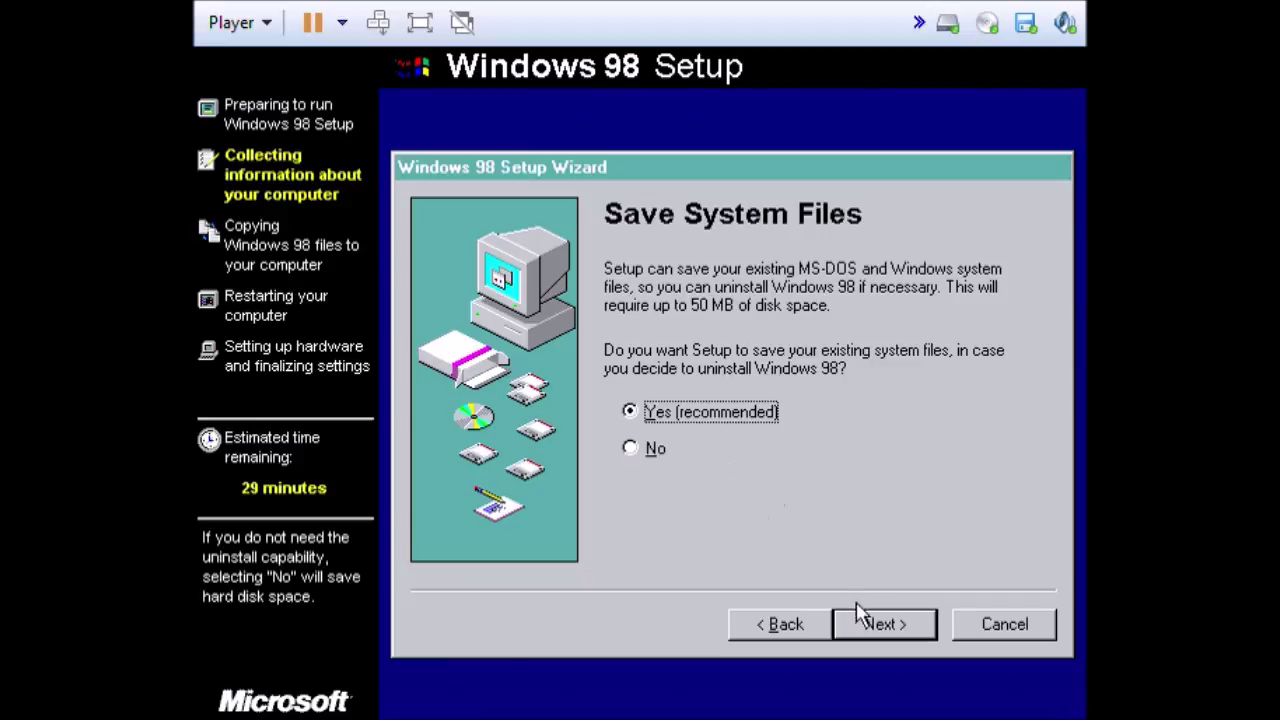
Choose to save the existing system files and set the computer name to MegaShark for network identification.
click(879, 624)
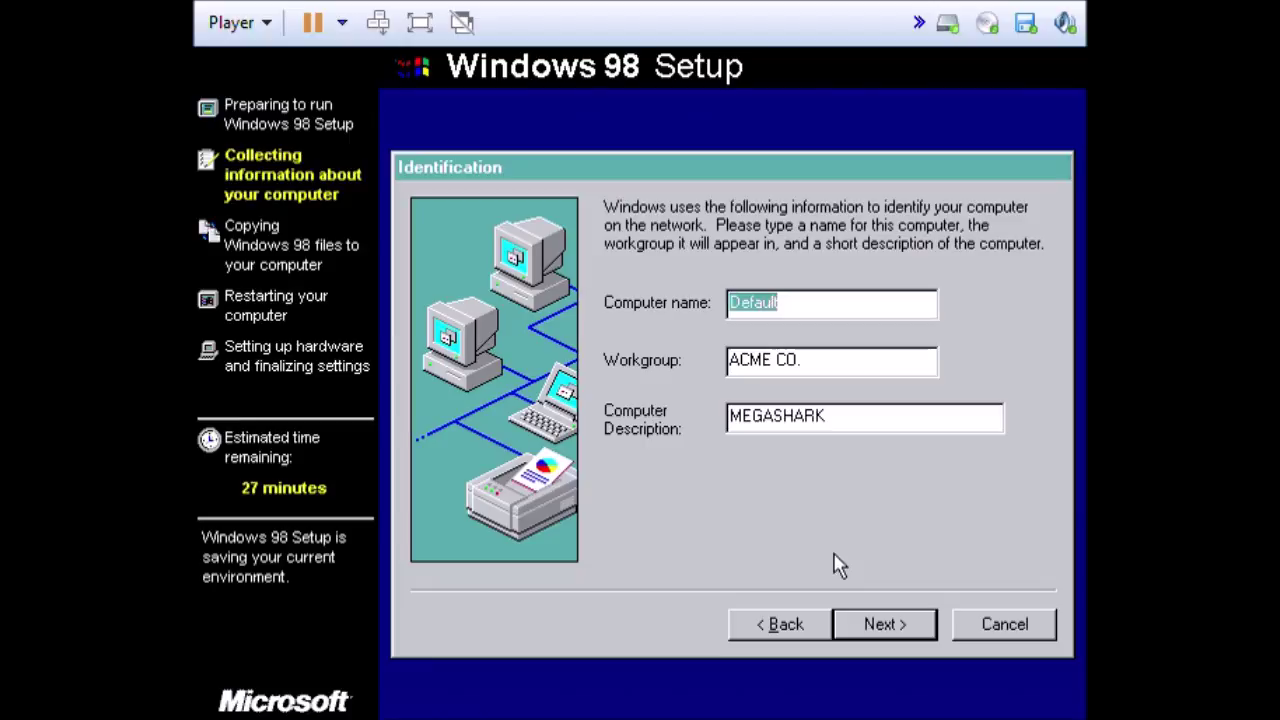
text(Me)
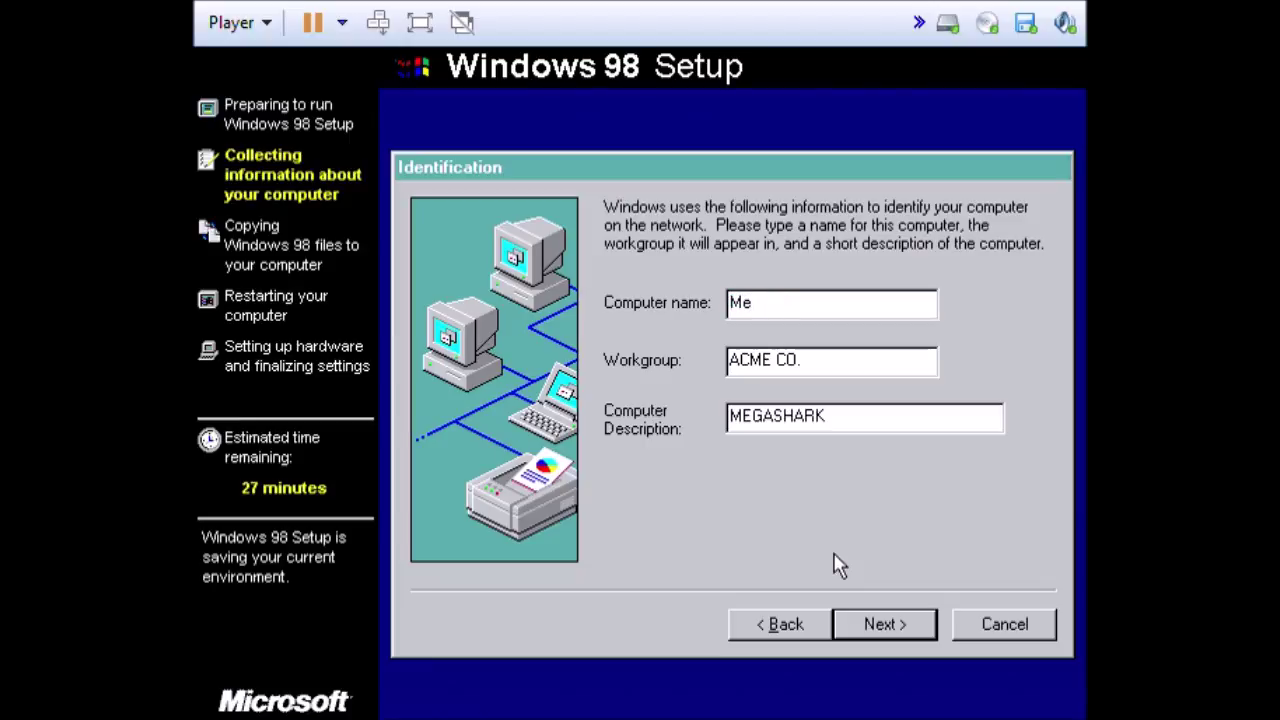
text(gaShark)
click(909, 626)
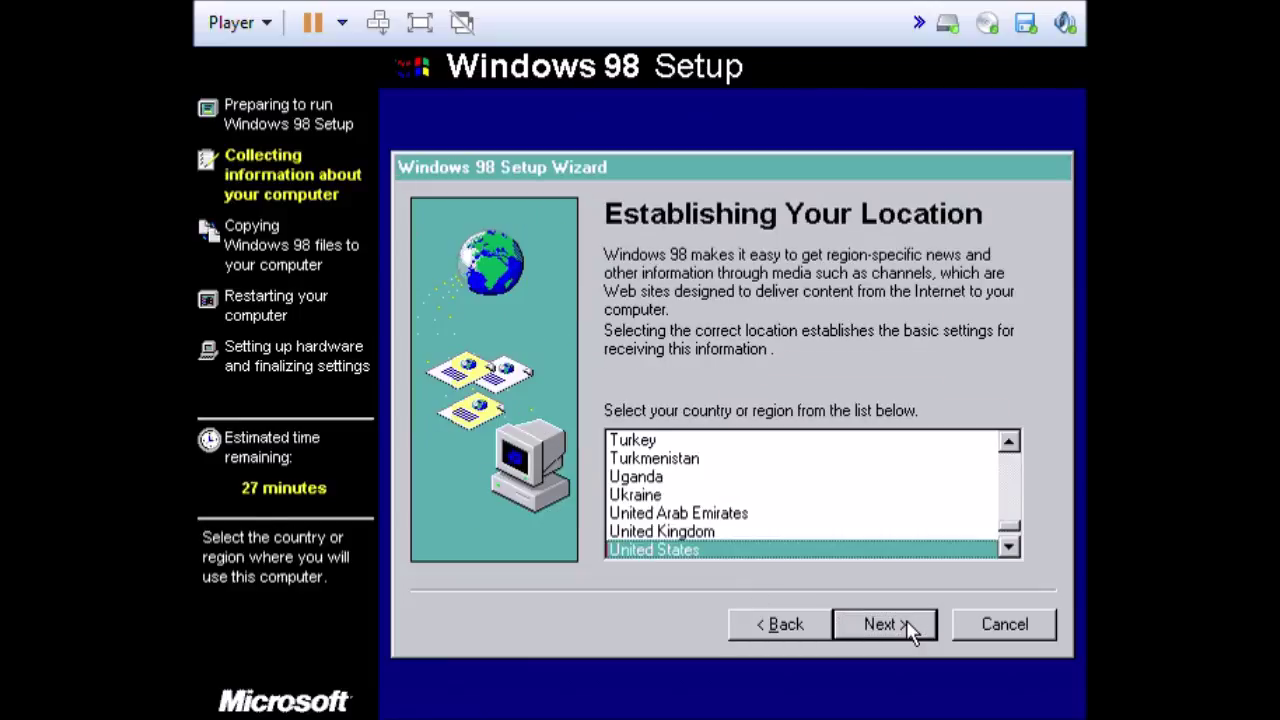
Keep United States as the region and skip creating the Windows 98 startup disk.
click(905, 627)
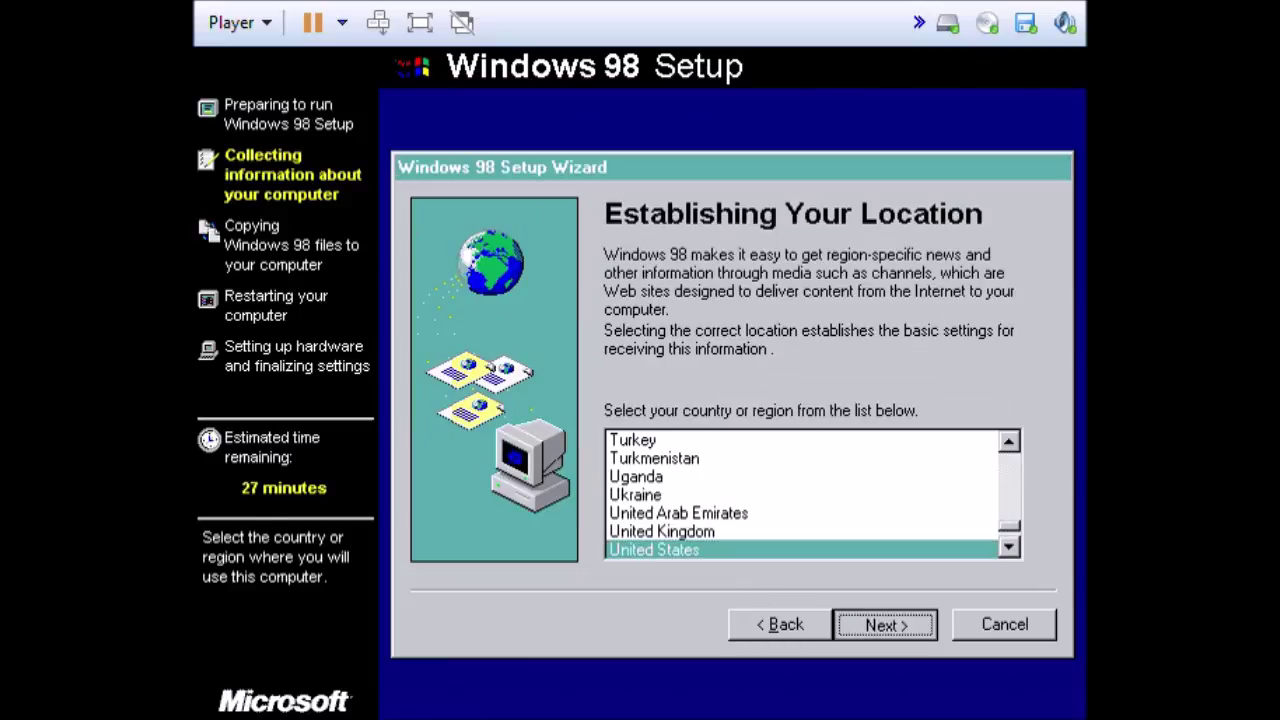
click(903, 620)
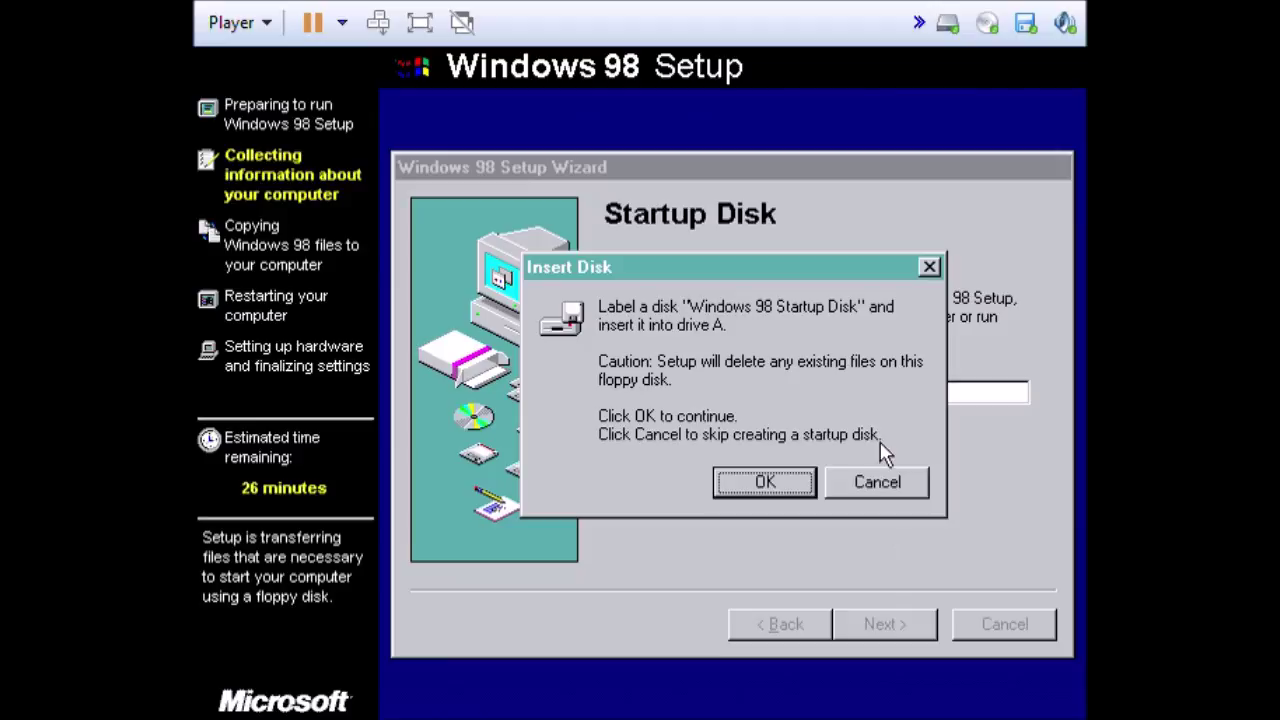
click(881, 483)
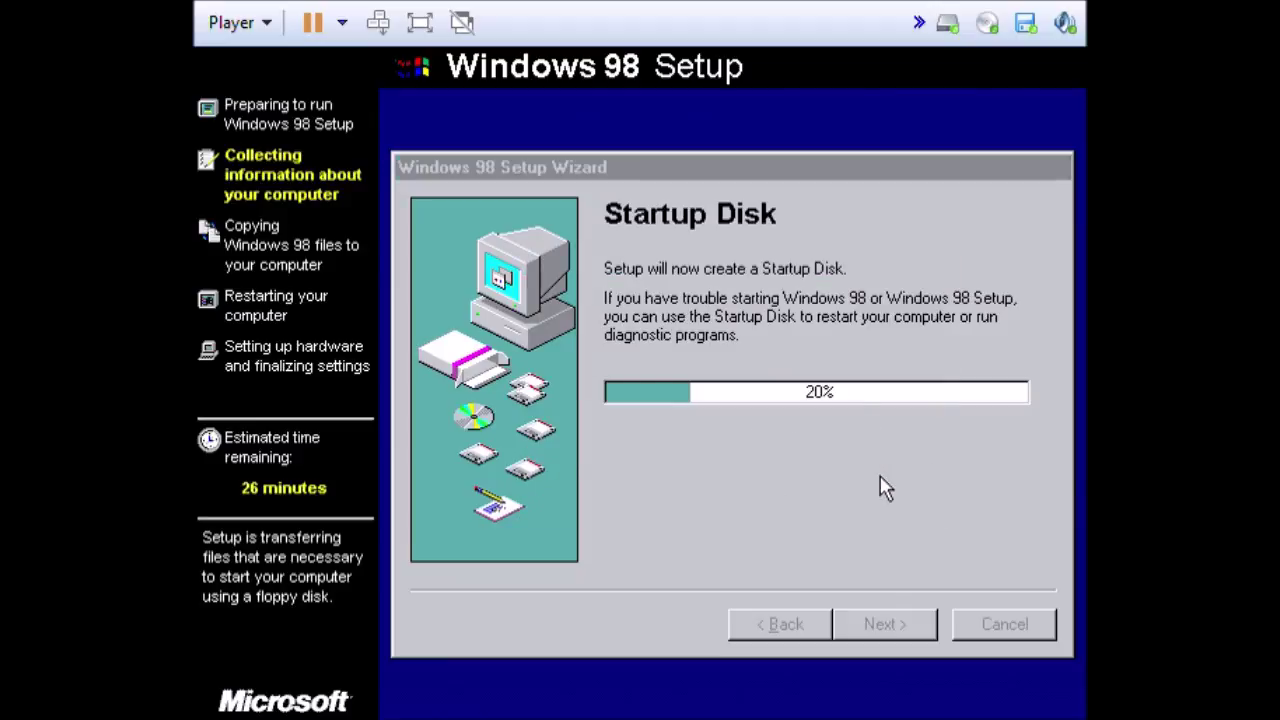
click(636, 438)
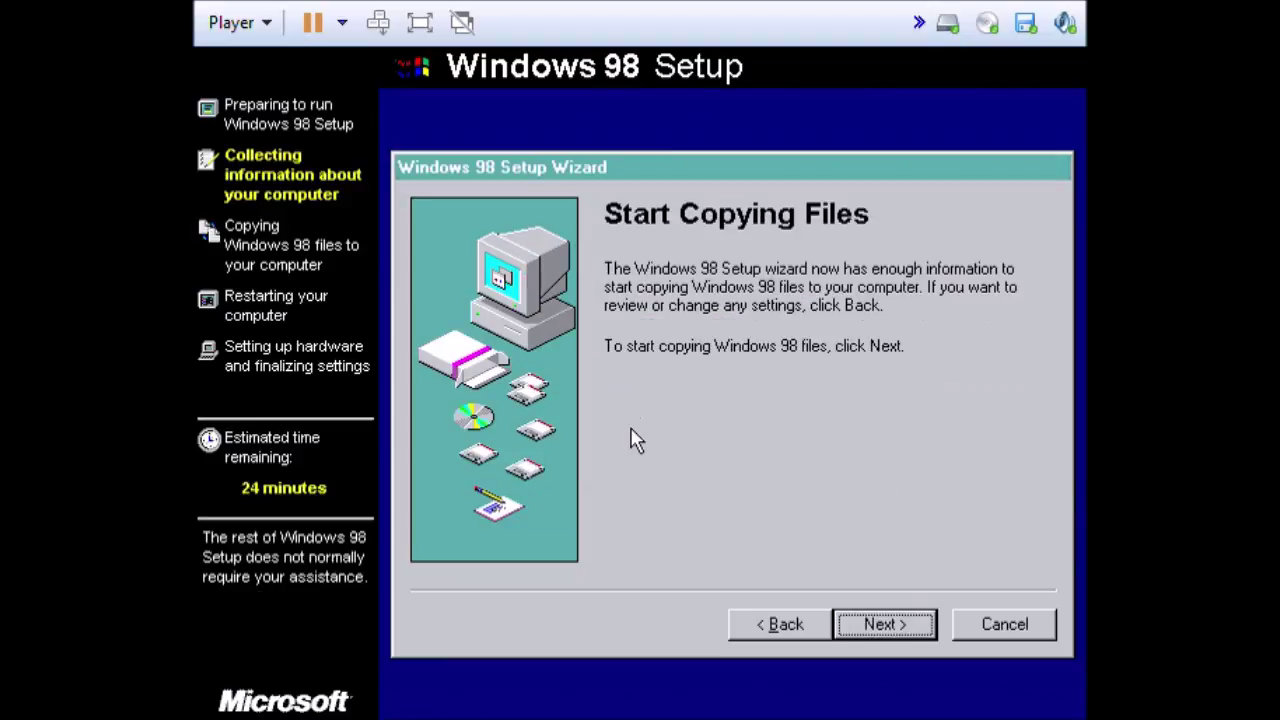
Start copying the Windows 98 files and restart the computer immediately once copying is complete.
click(885, 623)
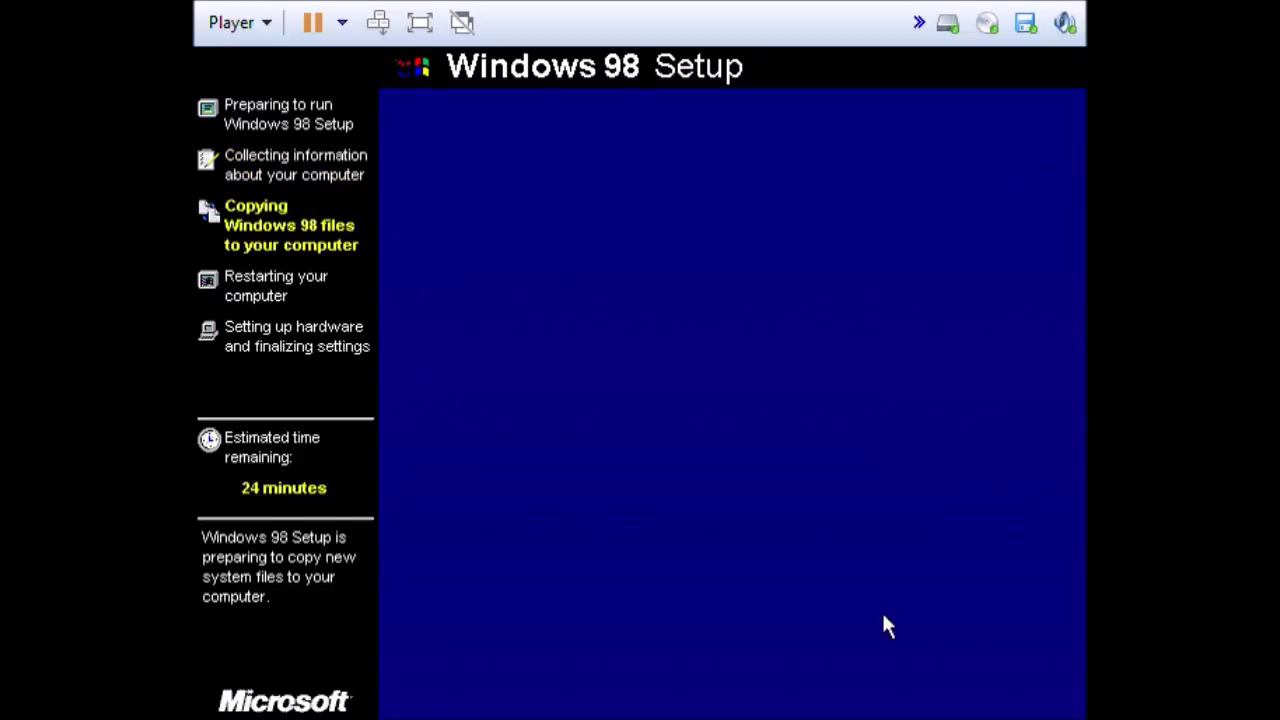
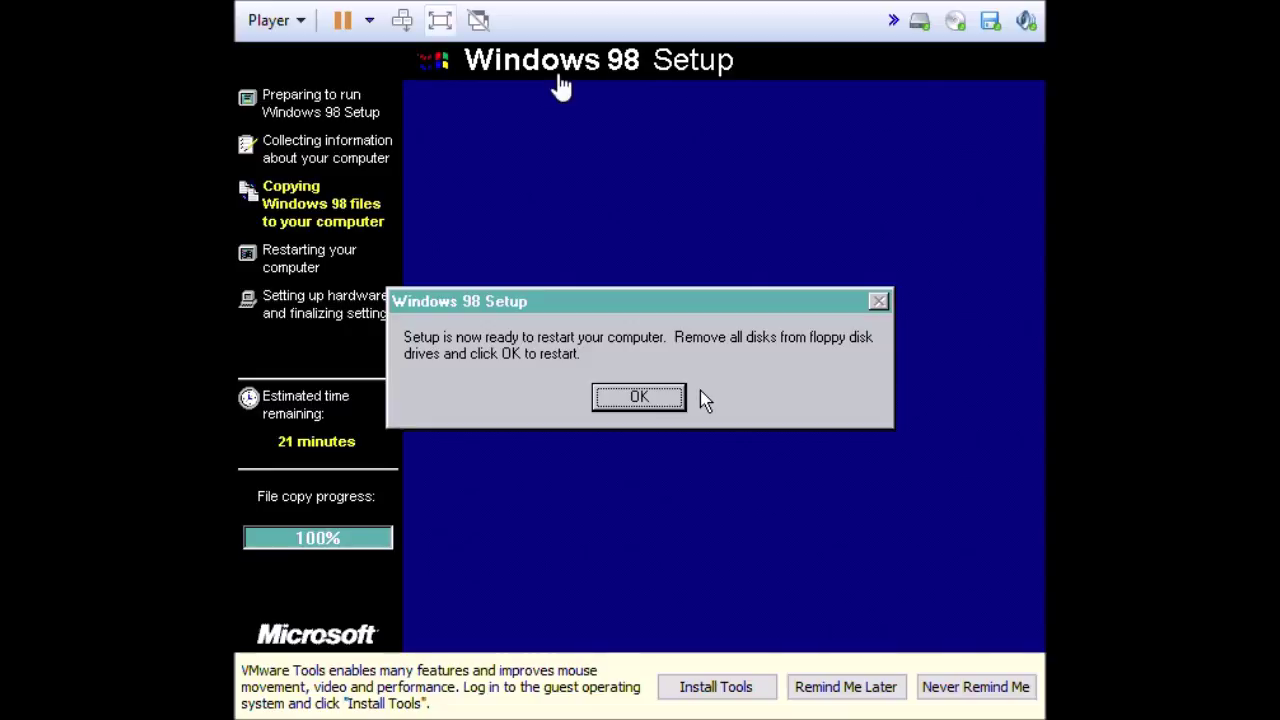
click(641, 405)
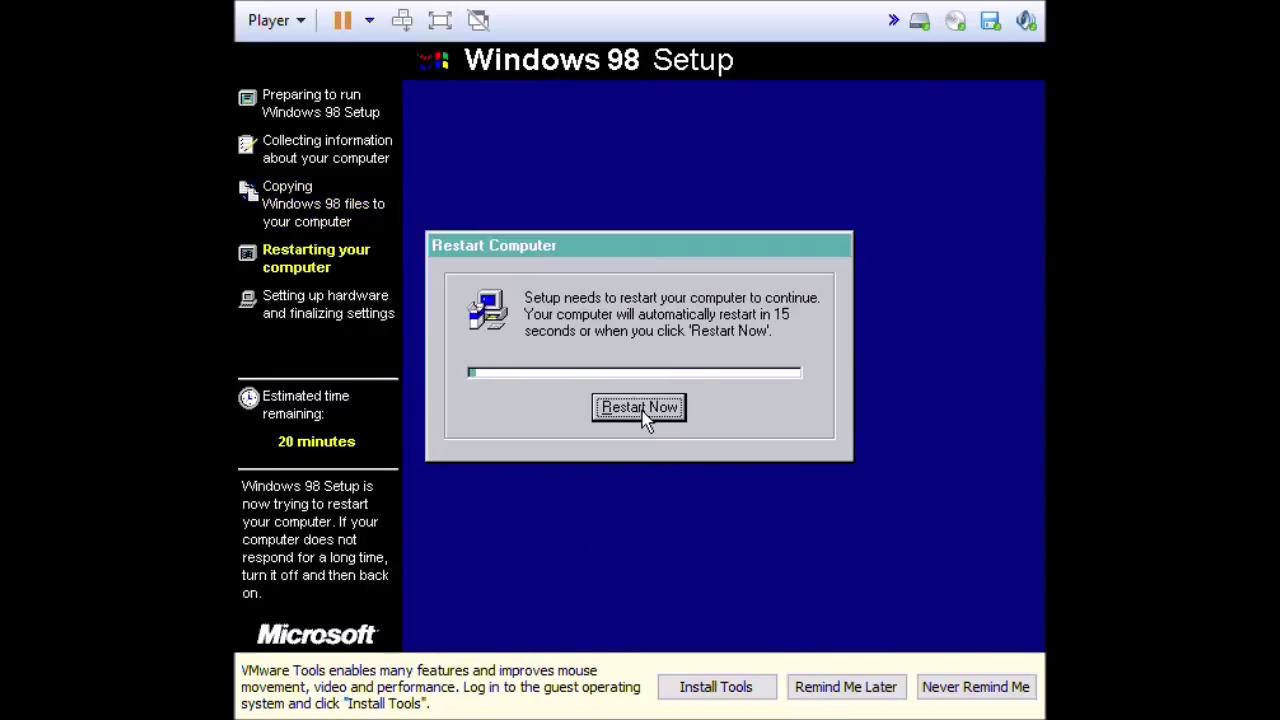
click(640, 408)
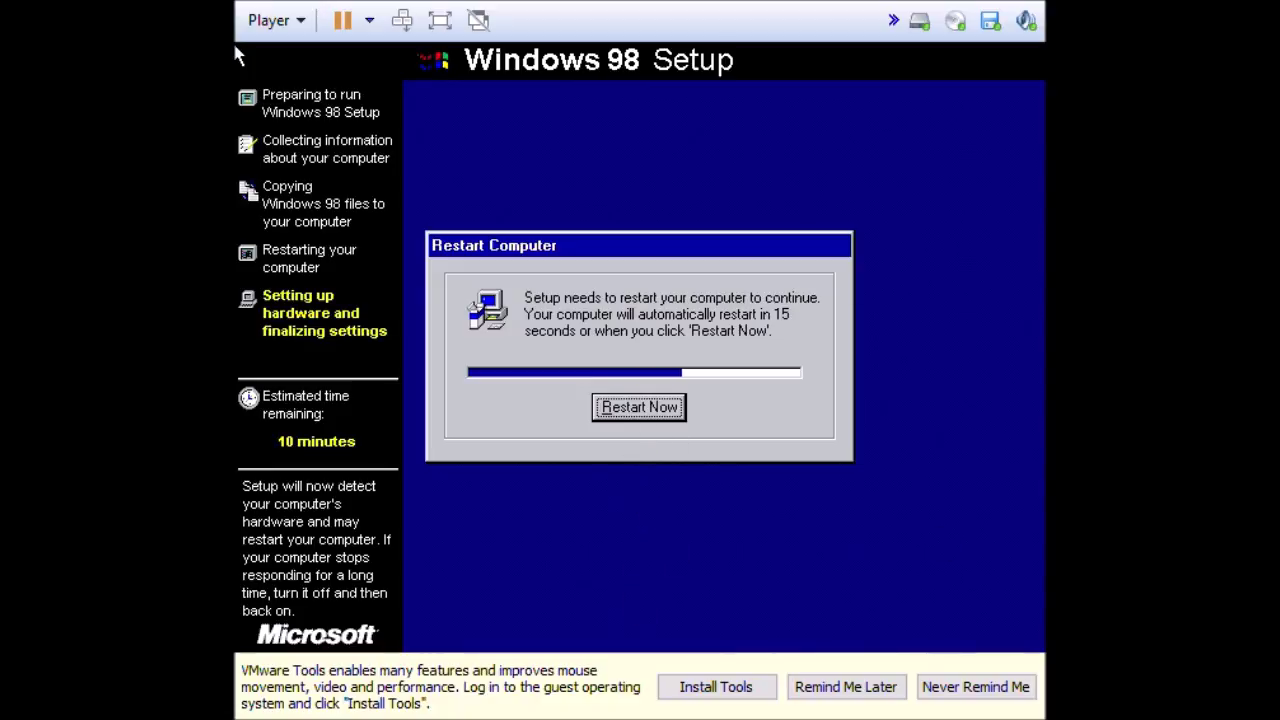
Continue the hardware and settings setup through both requested restarts, booting Windows 98 in Normal mode.
click(662, 405)
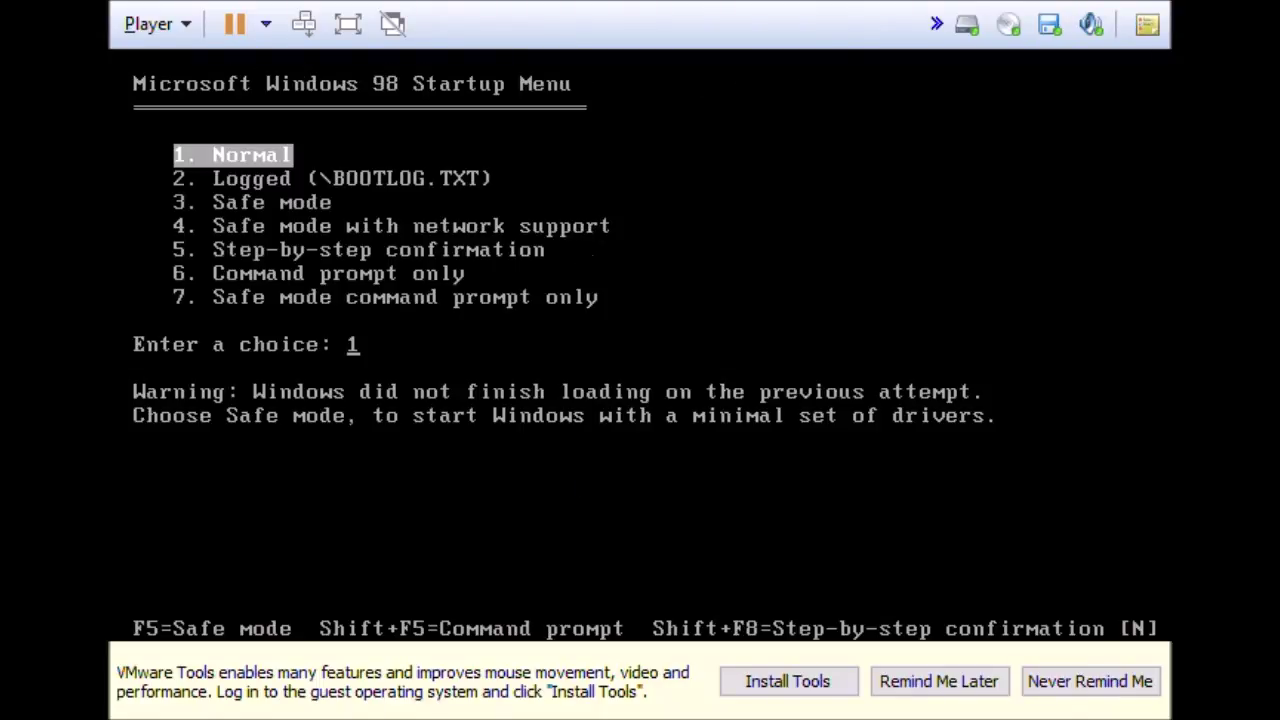
key(Return)
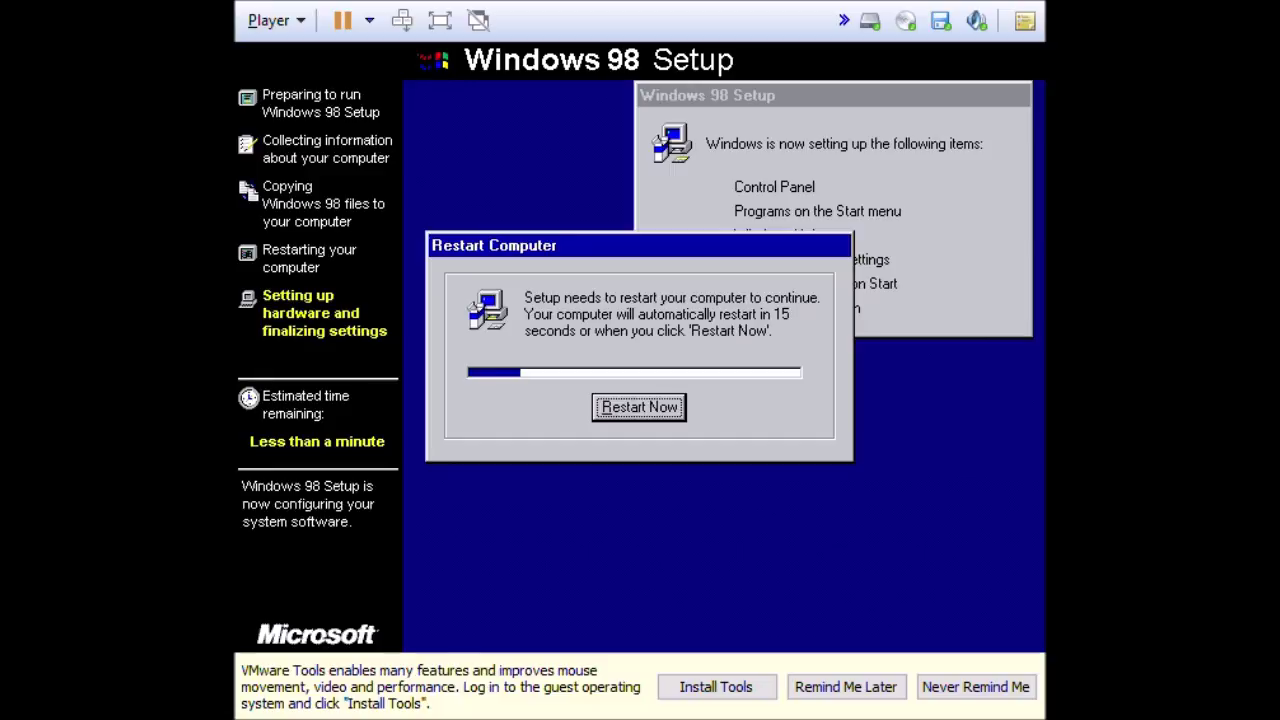
click(648, 406)
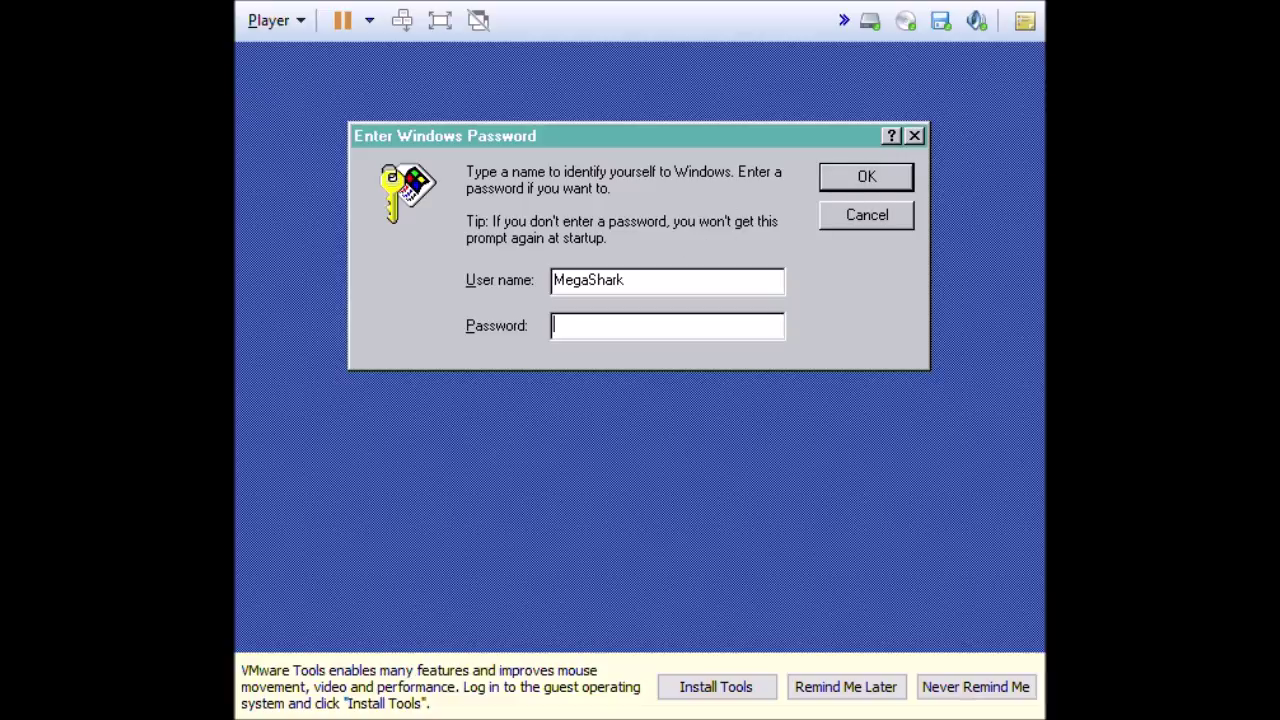
Log on with a blank password and stop the Welcome to Windows 98 screen from showing at startup, moving its window aside.
click(826, 176)
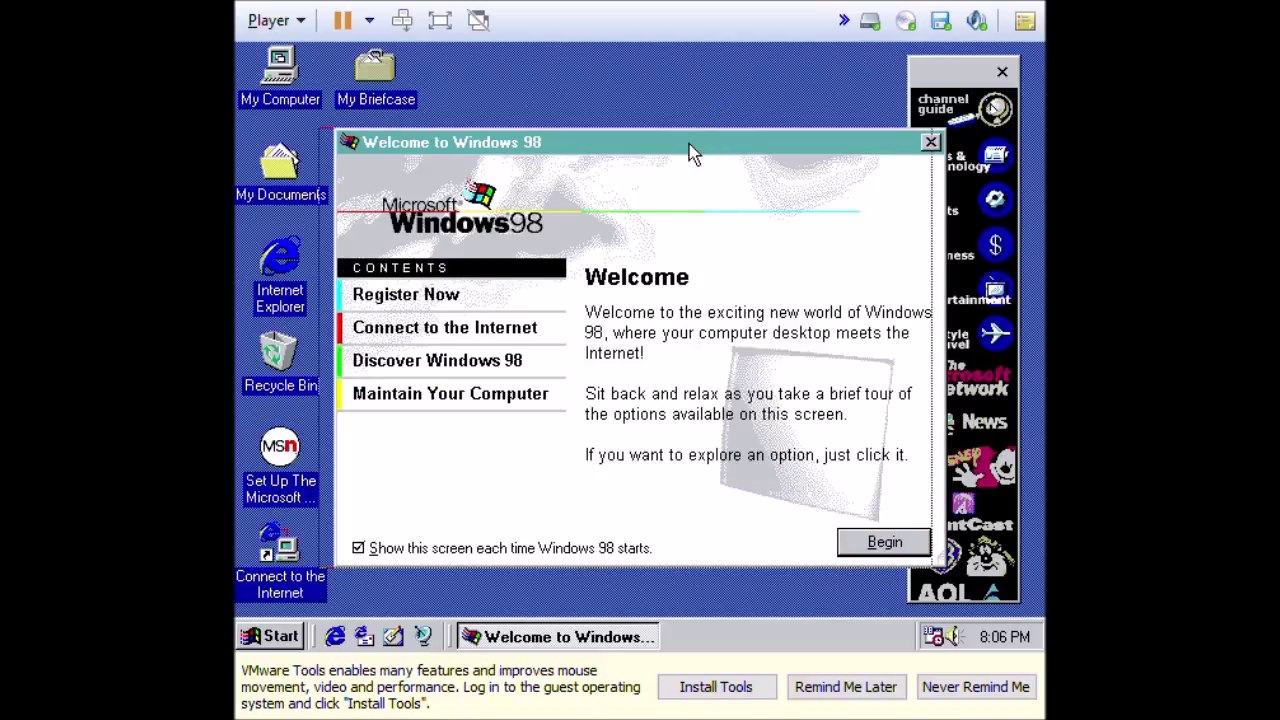
drag(686, 151, 671, 151)
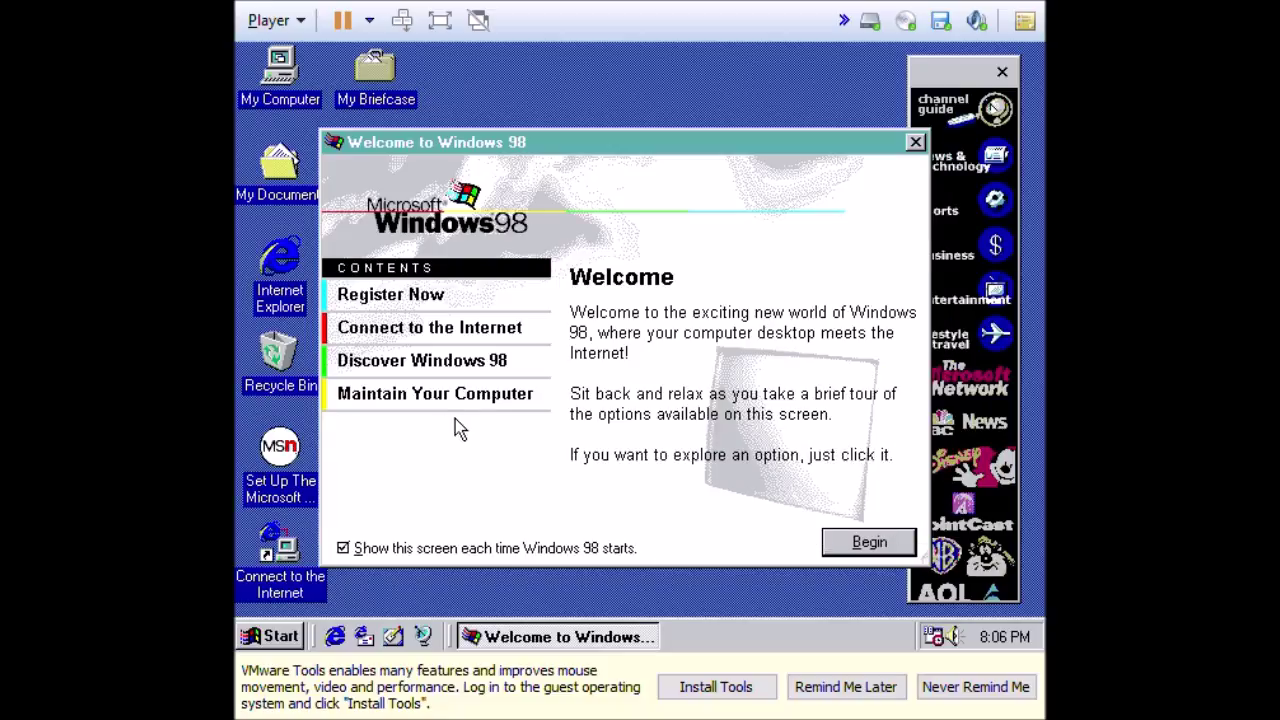
click(343, 548)
drag(720, 130, 676, 162)
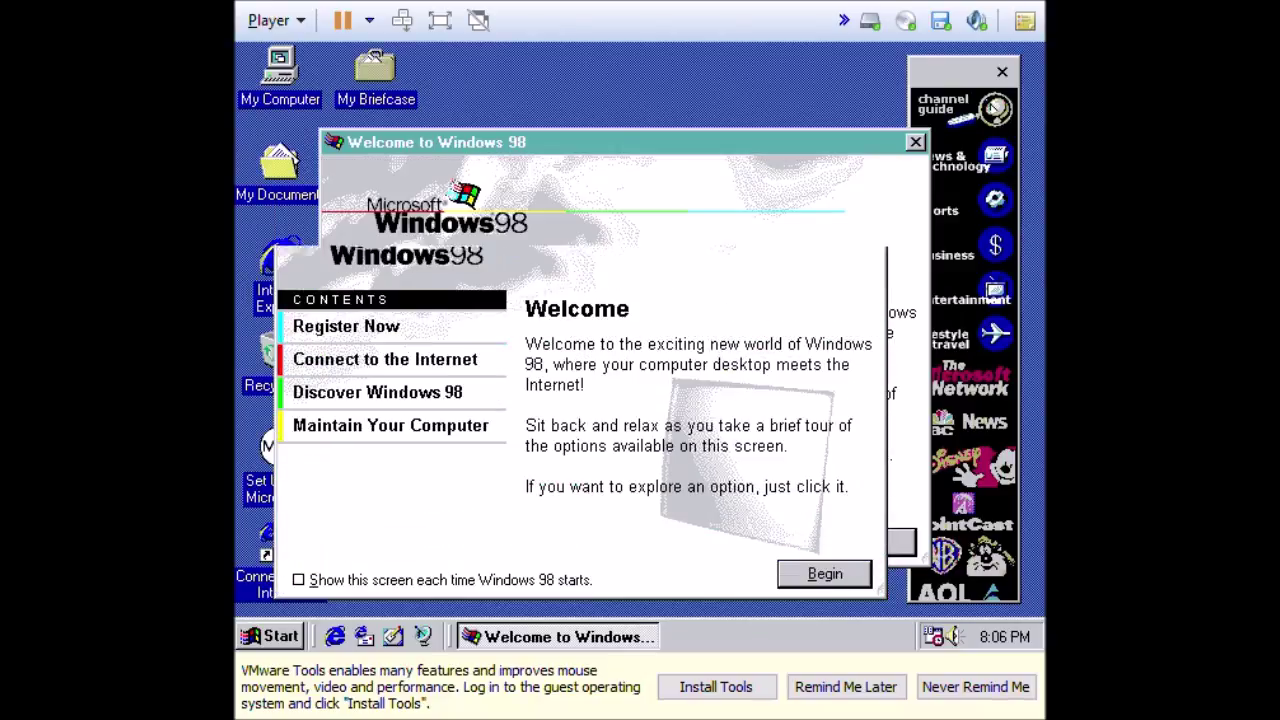
Dismiss the Windows 98 welcome screen, launch Microsoft Undelete from the installed applications to check that it runs, and close it.
click(873, 175)
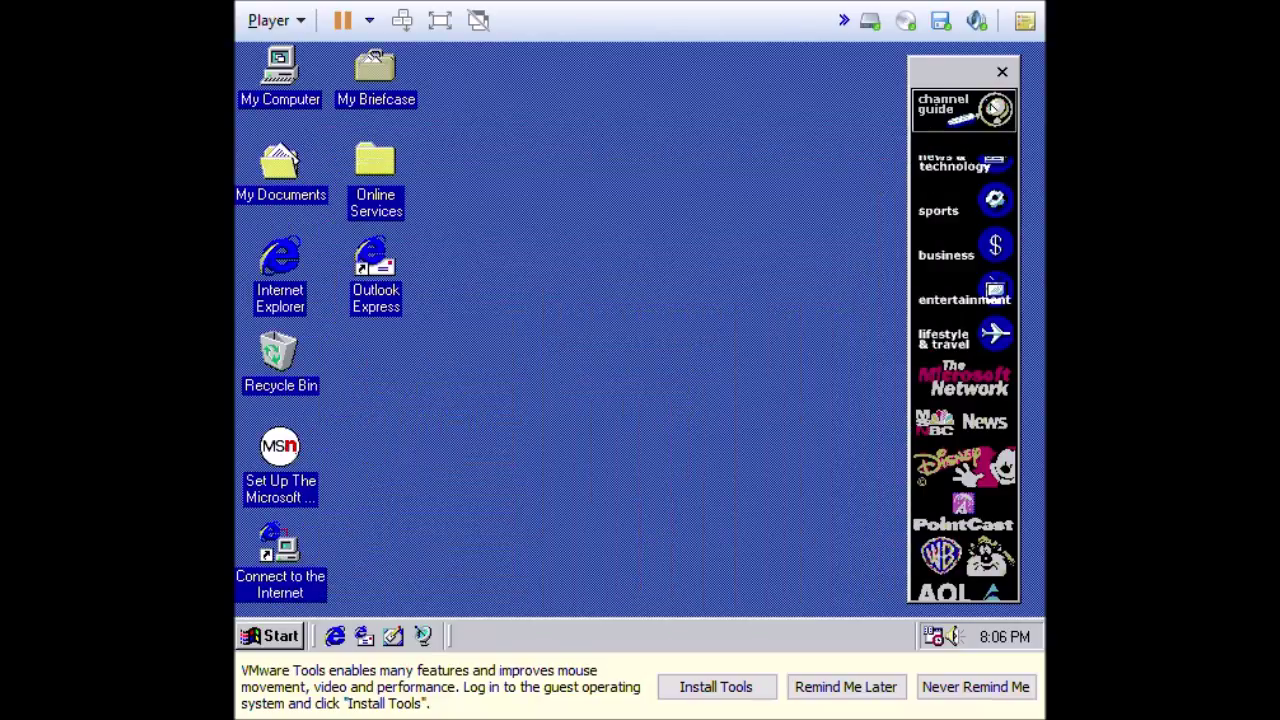
click(283, 638)
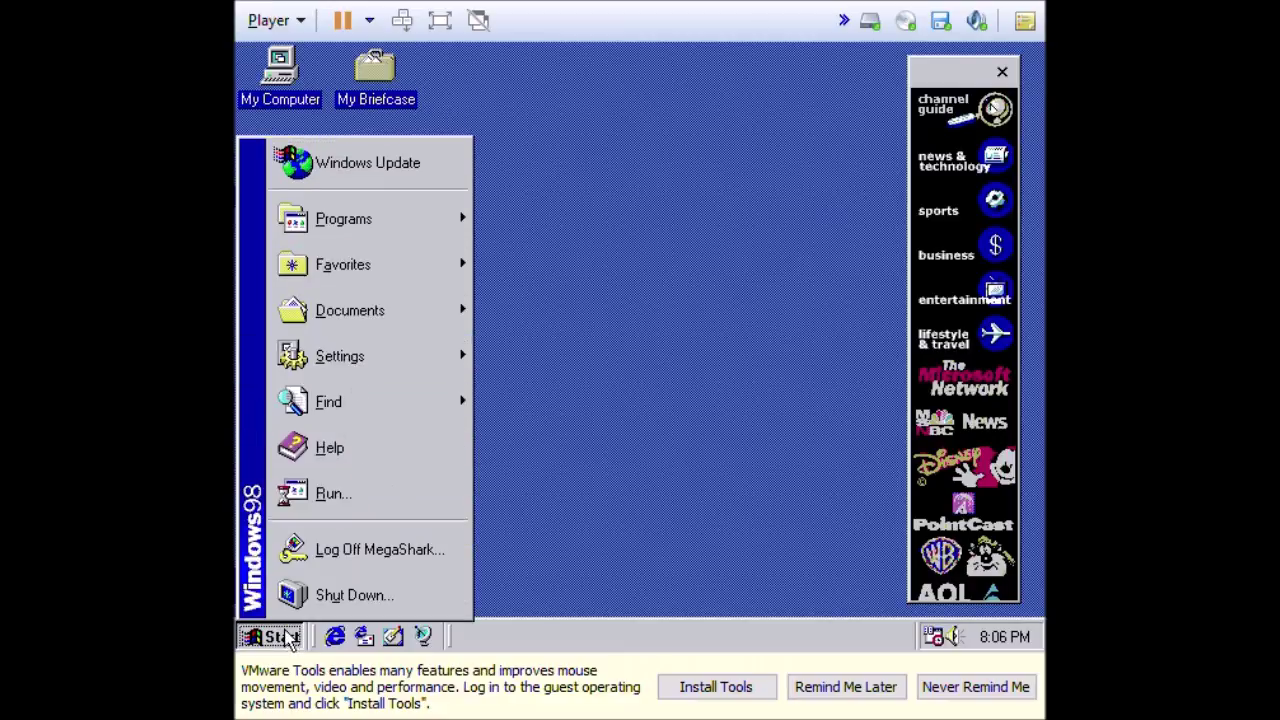
mouse_move(378, 221)
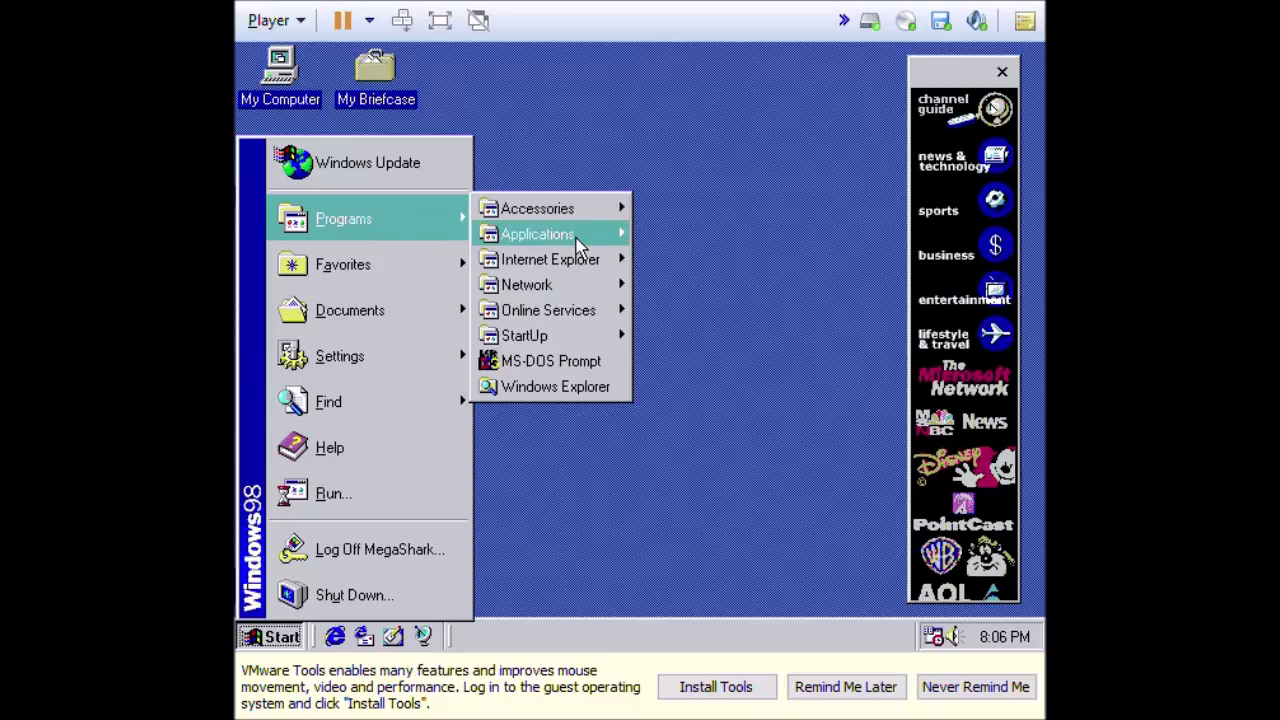
mouse_move(585, 236)
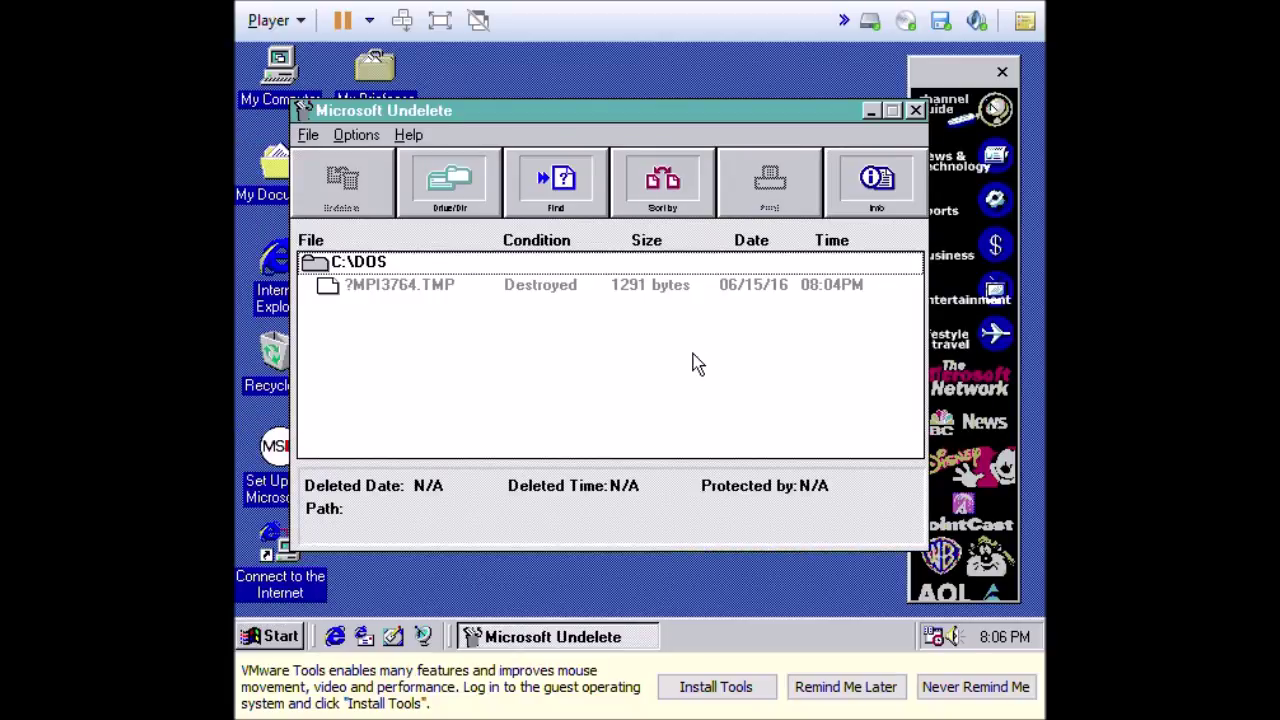
click(918, 111)
Browse to C:\WINDOWS through My Computer in an enlarged window and open the Document text file.
double_click(283, 75)
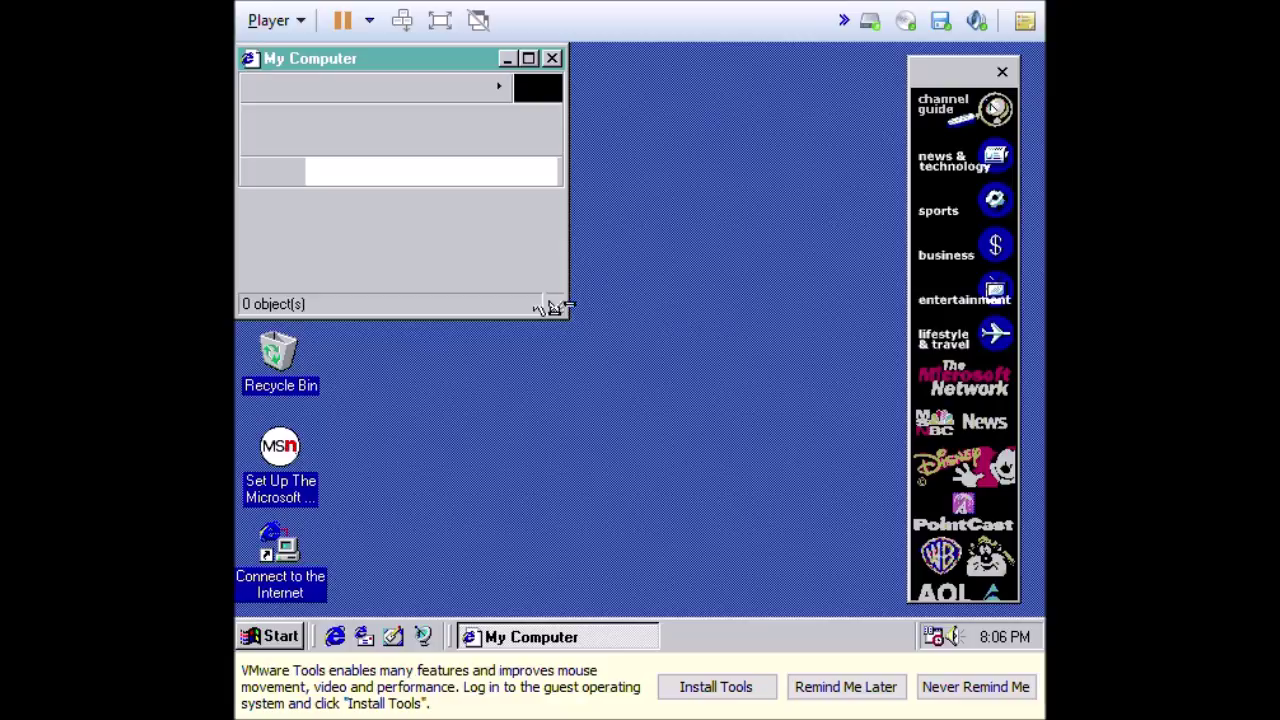
drag(557, 308, 758, 458)
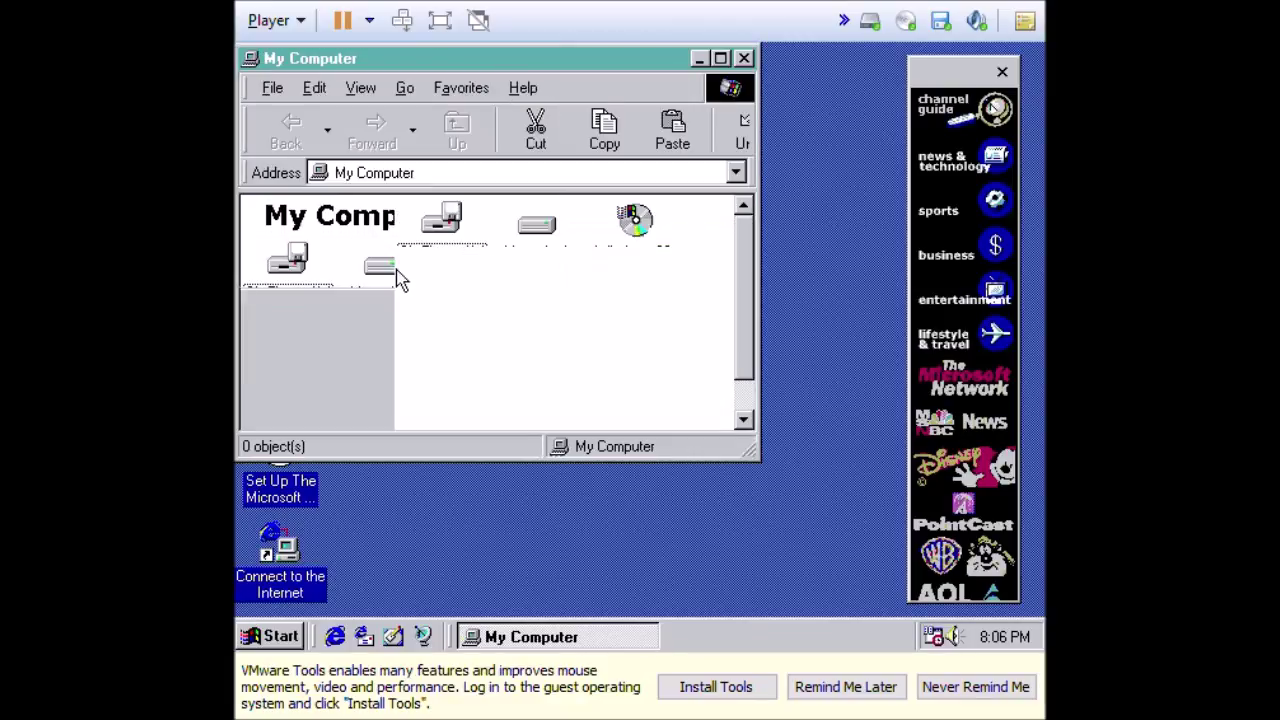
double_click(530, 230)
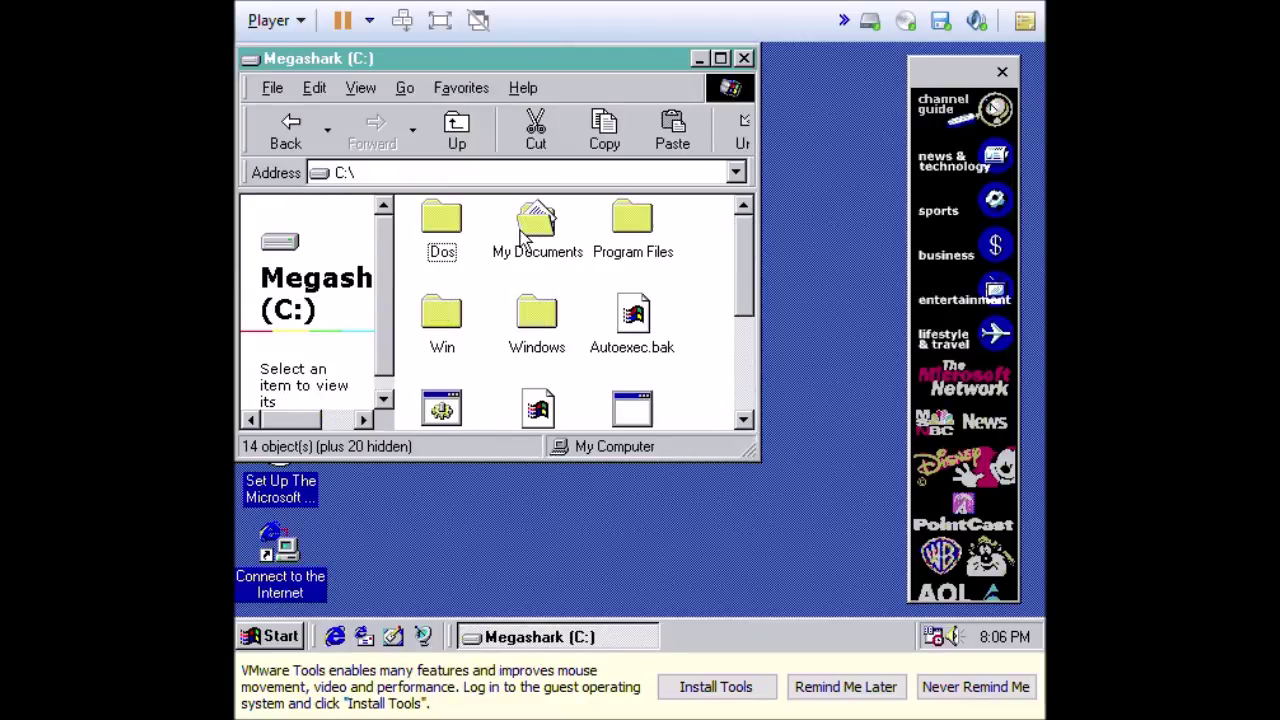
double_click(552, 314)
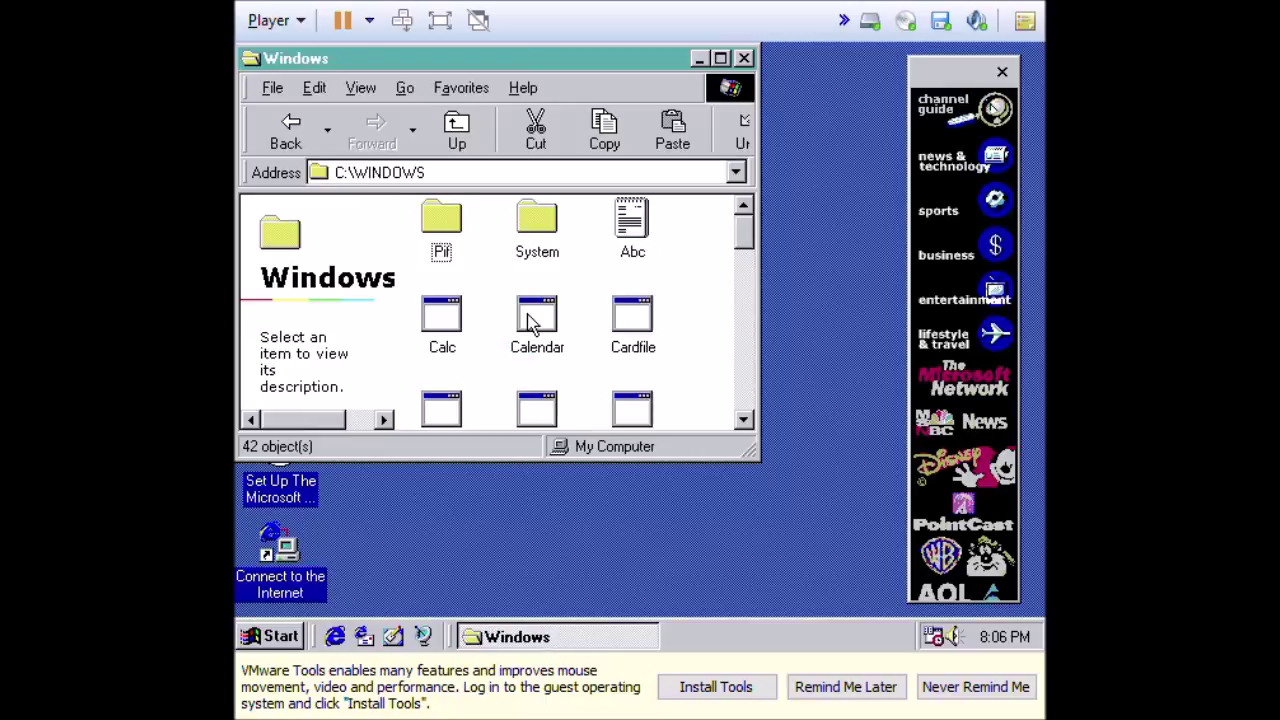
drag(750, 249, 749, 292)
click(430, 340)
double_click(430, 338)
Add the line "Document saved / Windows 98" at the end of the document, then close it, saving the changes.
click(688, 272)
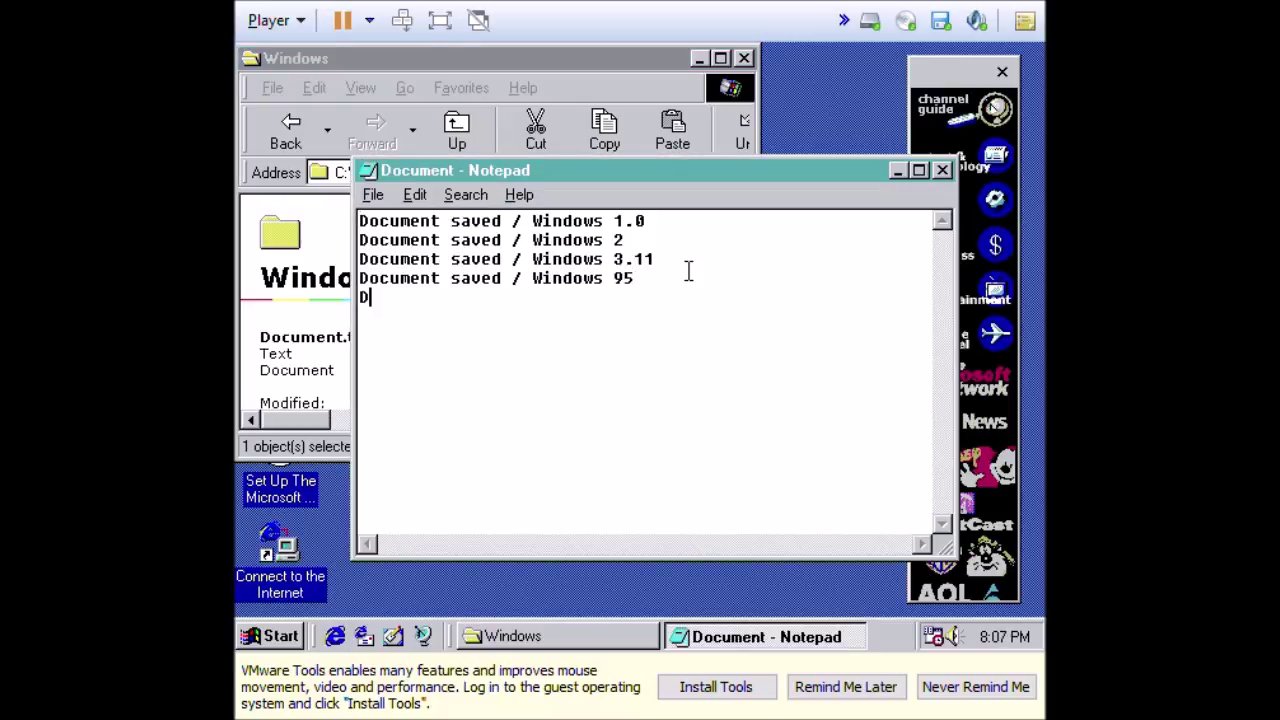
key(Return)
text(Document save)
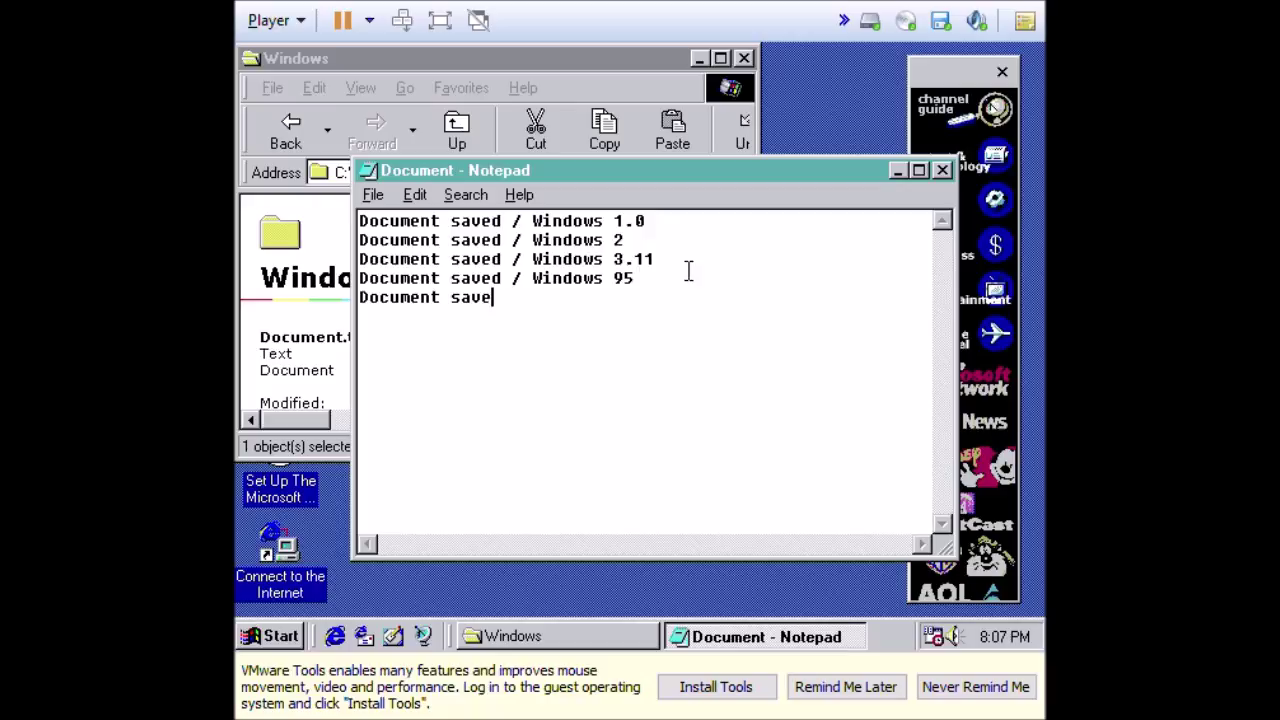
text(d / Windoe)
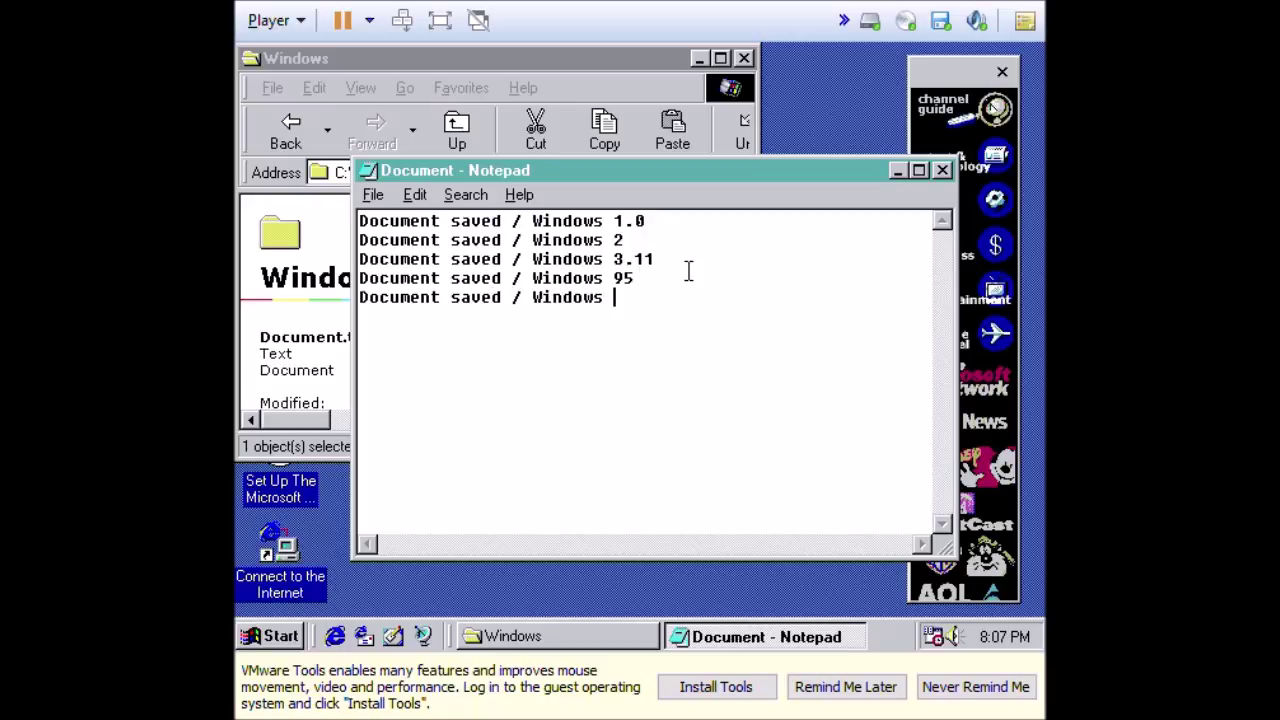
text(8)
click(942, 170)
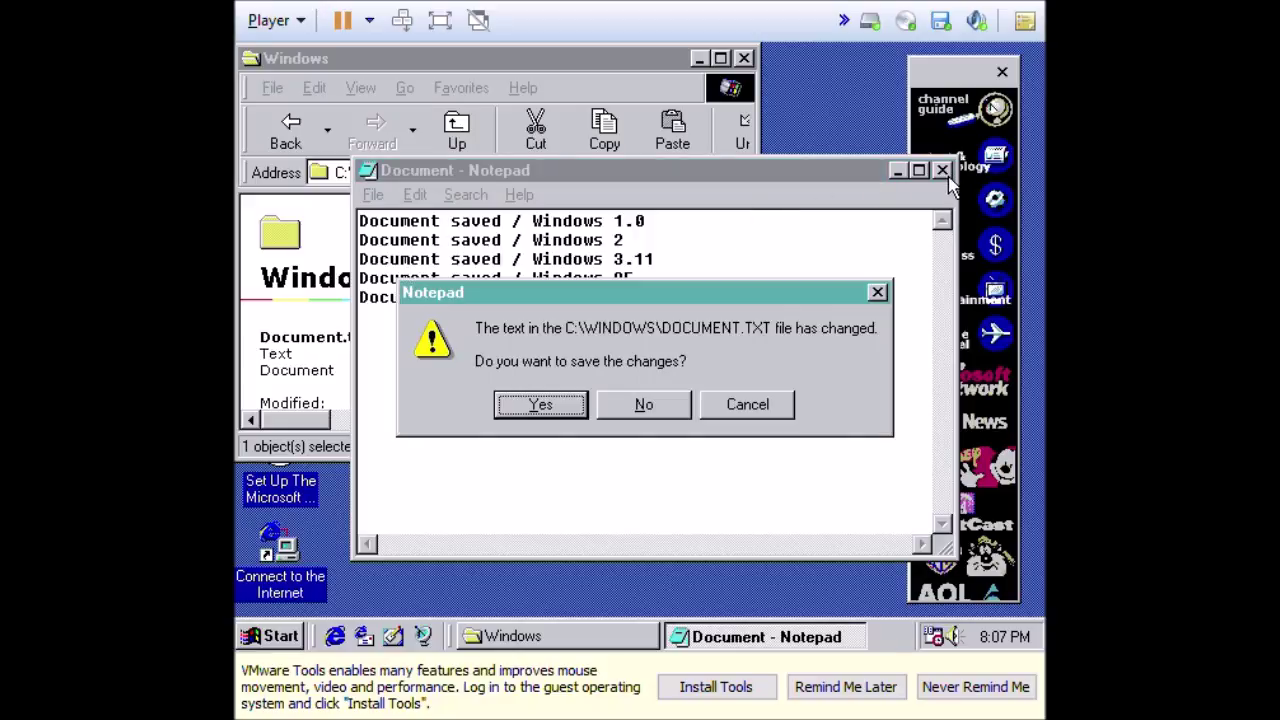
click(538, 405)
Find the Paint picture file in C:\WINDOWS and open the old drawing.
scroll(743, 275, down, 1)
scroll(575, 312, down, 3)
scroll(575, 312, up, 1)
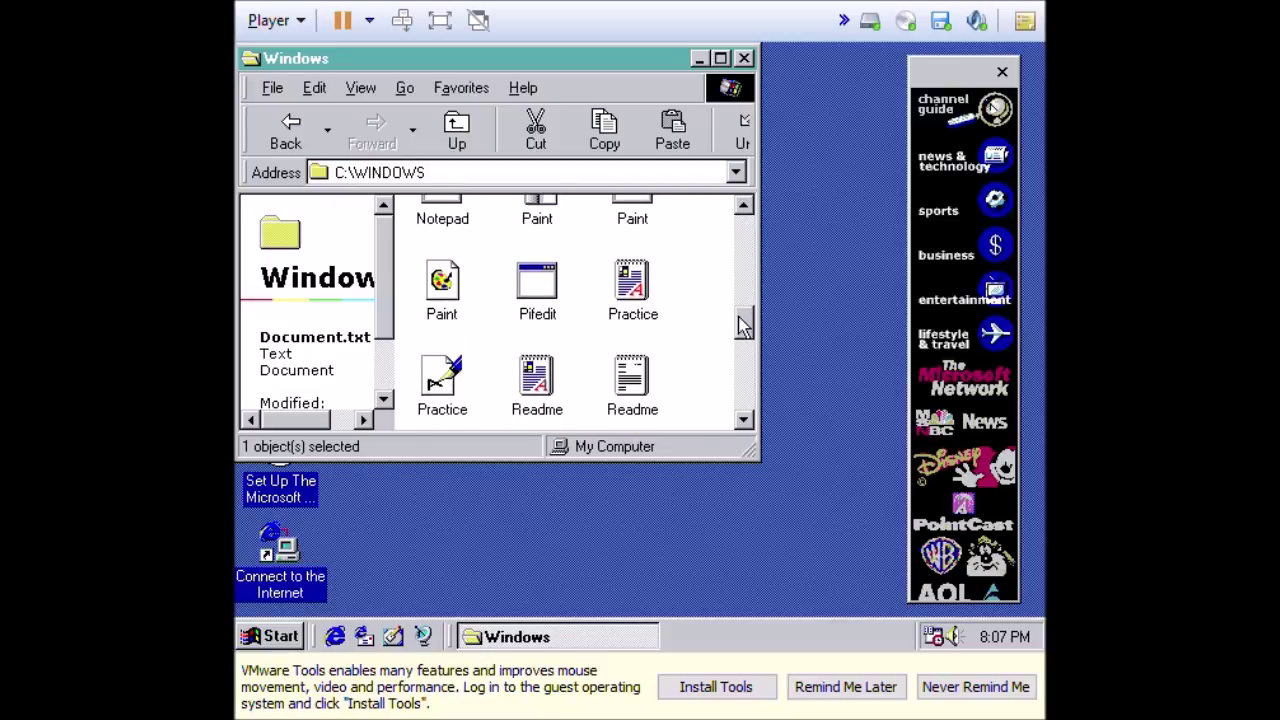
scroll(736, 315, up, 2)
scroll(736, 315, down, 1)
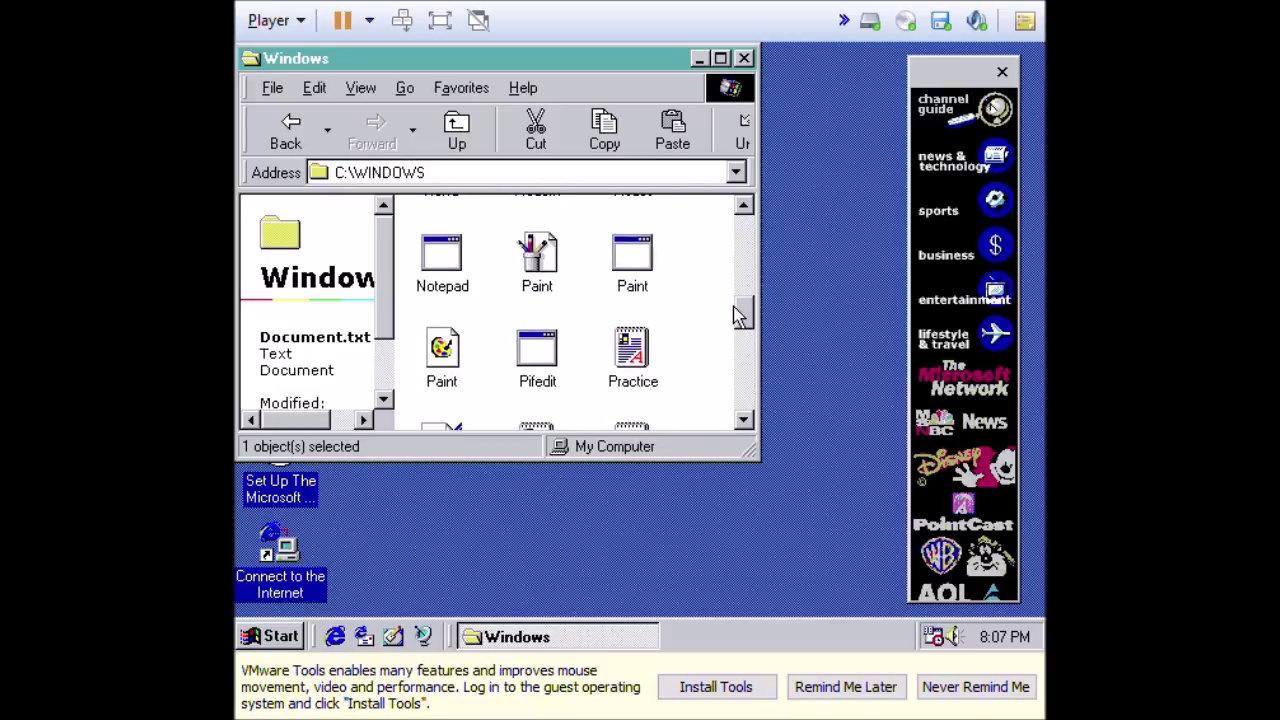
click(538, 256)
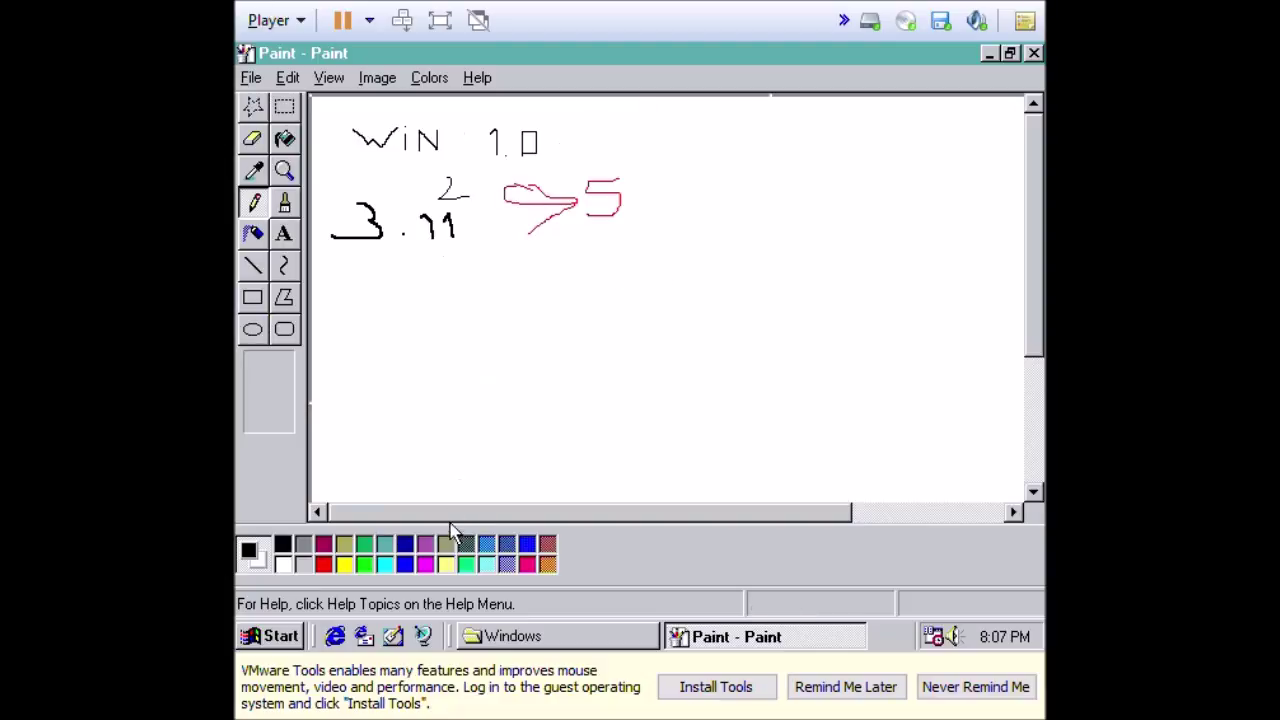
Draw a blue freehand "98" below and beside the 3.11 in the picture and close Paint.
click(402, 565)
mouse_move(497, 240)
mouse_down()
mouse_move(484, 248)
mouse_move(494, 257)
mouse_up()
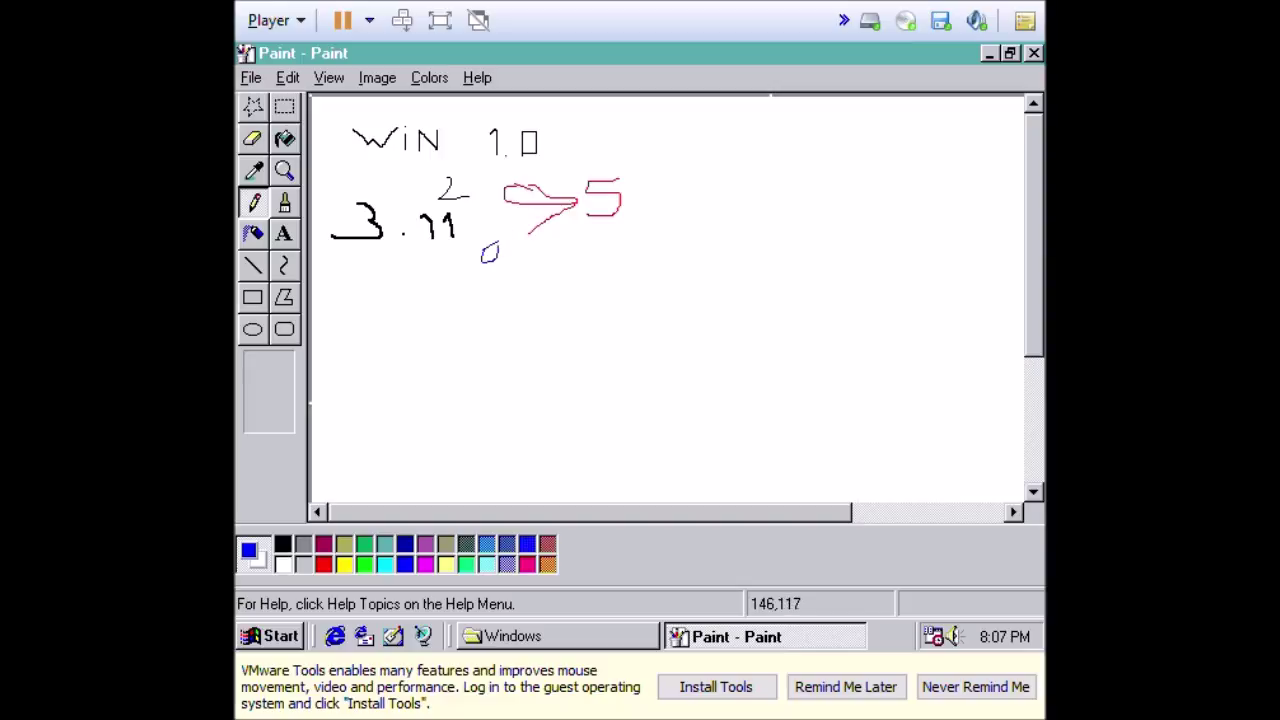
mouse_move(497, 246)
mouse_down()
mouse_move(486, 284)
mouse_move(516, 262)
mouse_move(507, 282)
mouse_move(518, 248)
mouse_up()
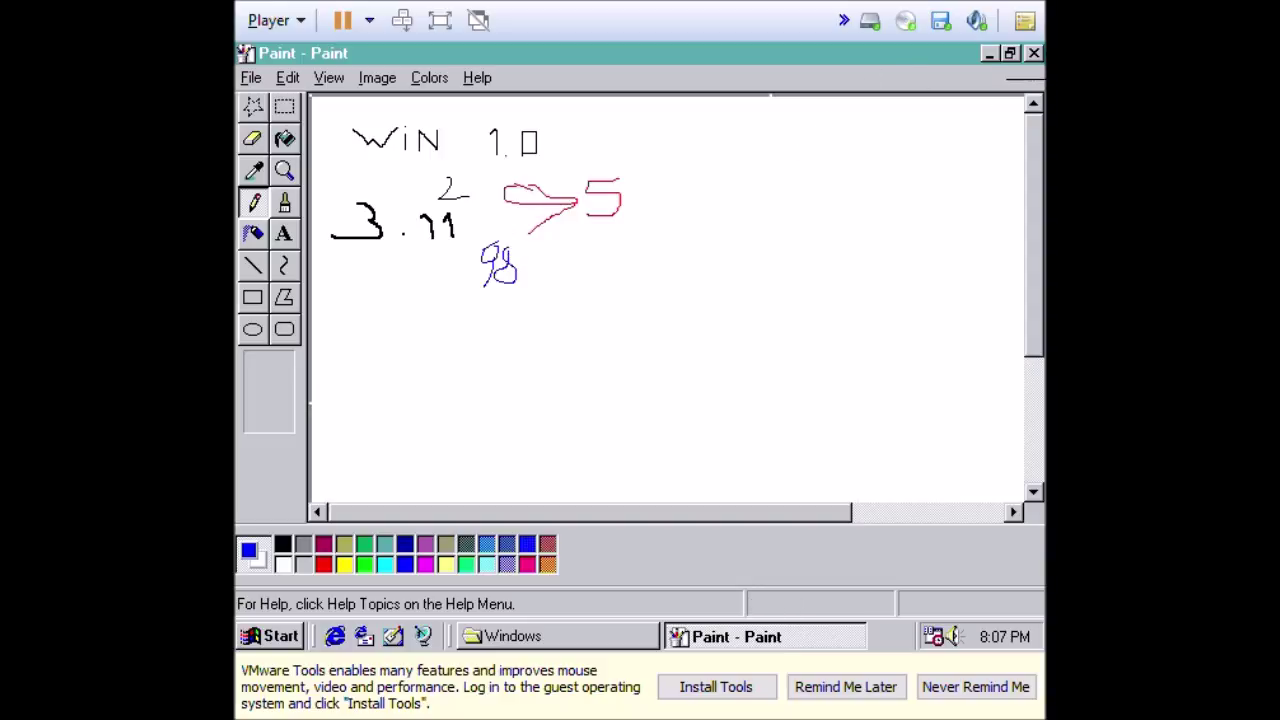
click(1033, 55)
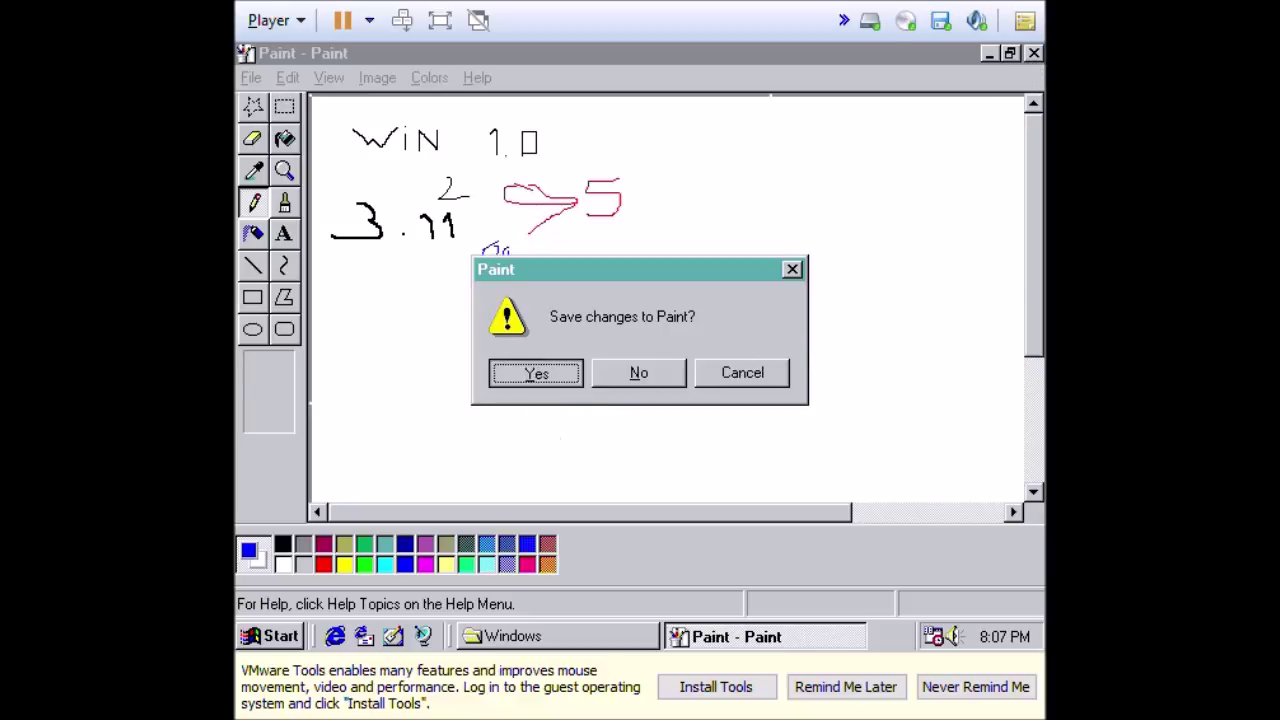
key(Escape)
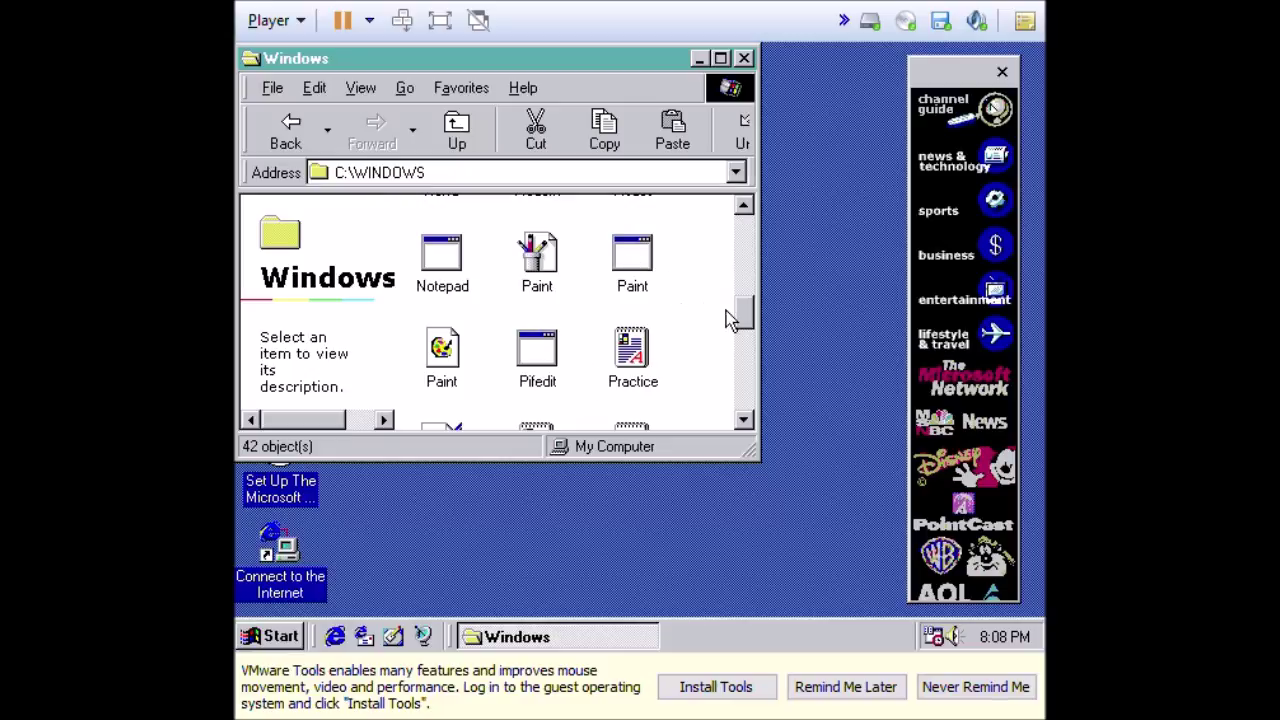
Try to run Reversi from C:\WINDOWS, dismiss the message, and close the folder window.
scroll(743, 318, down, 2)
scroll(589, 312, down, 3)
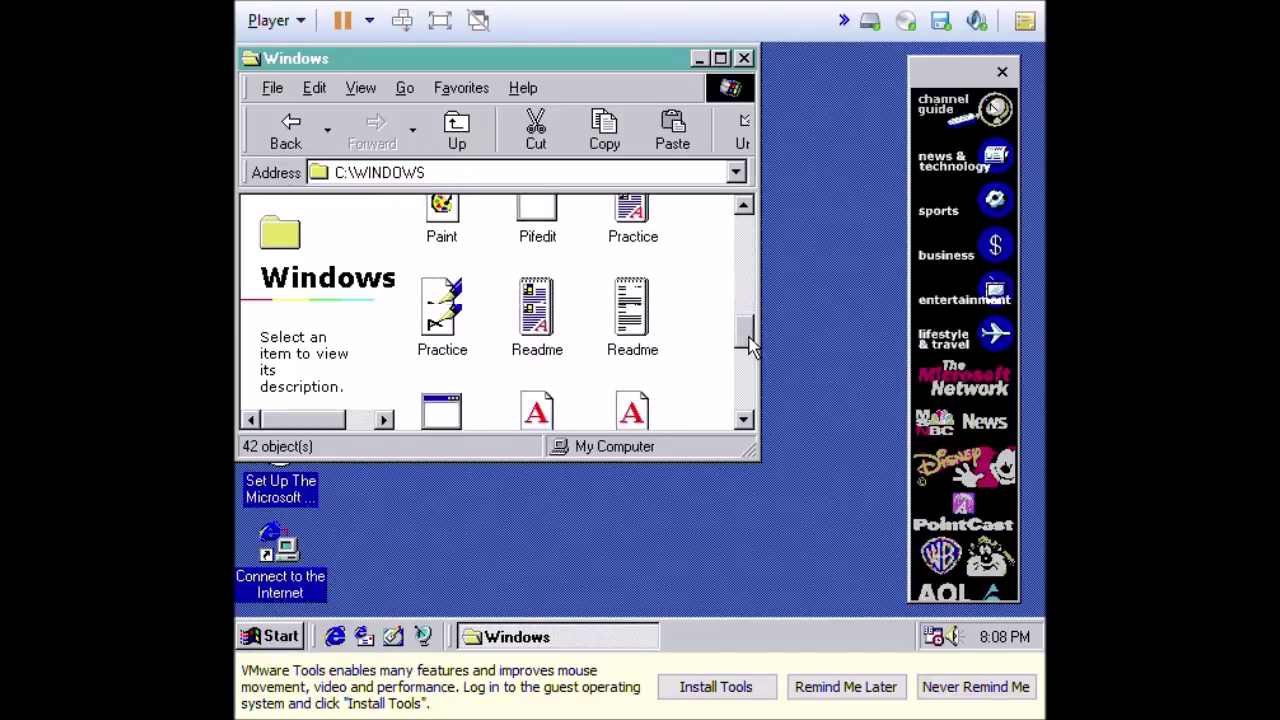
double_click(440, 303)
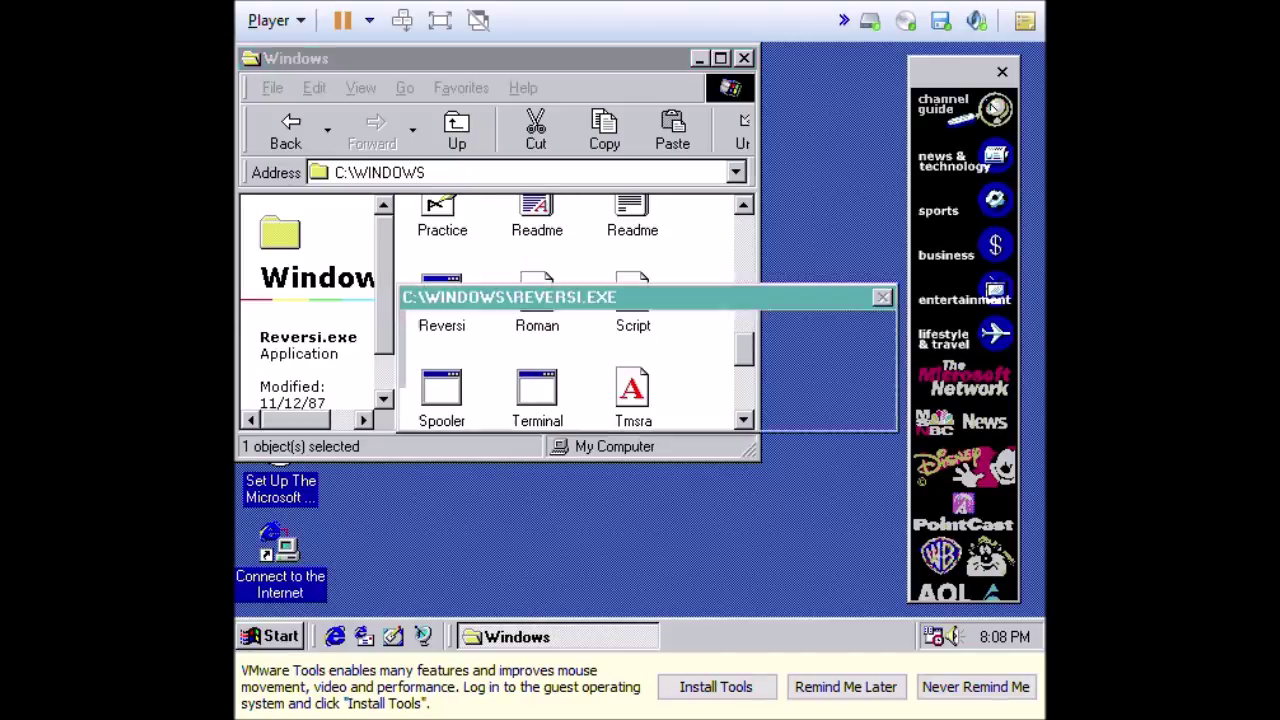
click(645, 402)
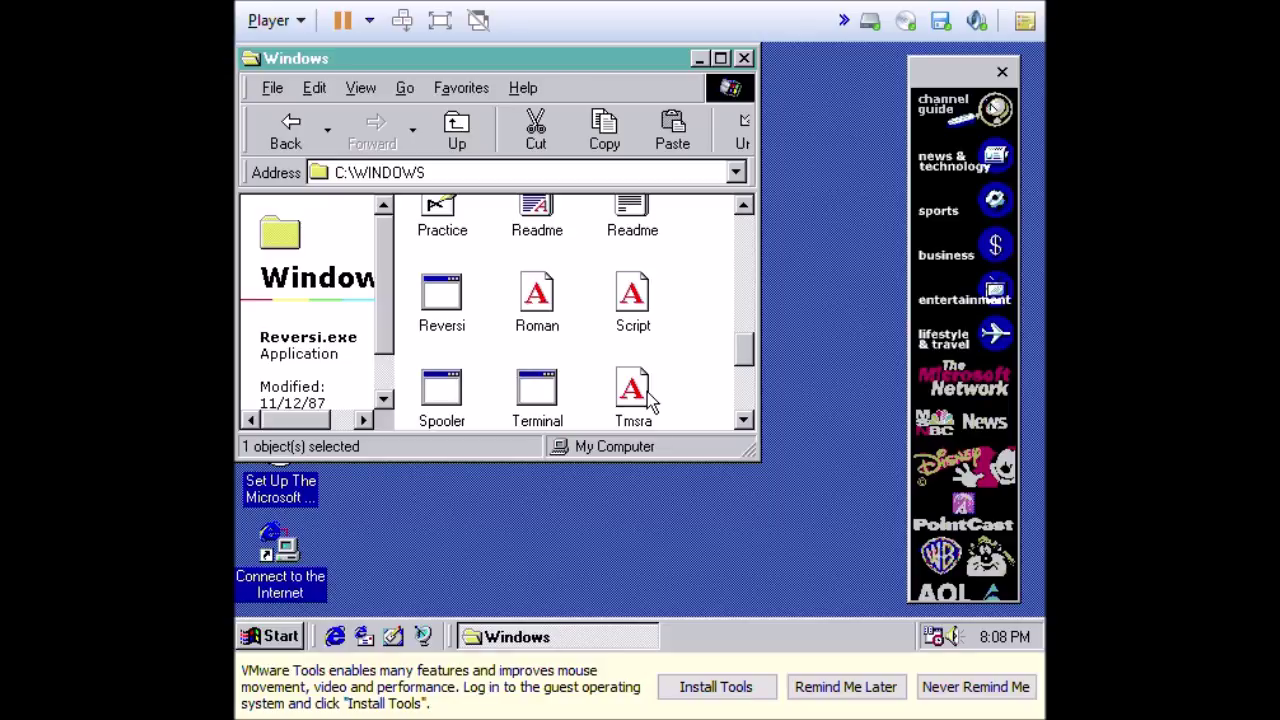
click(744, 58)
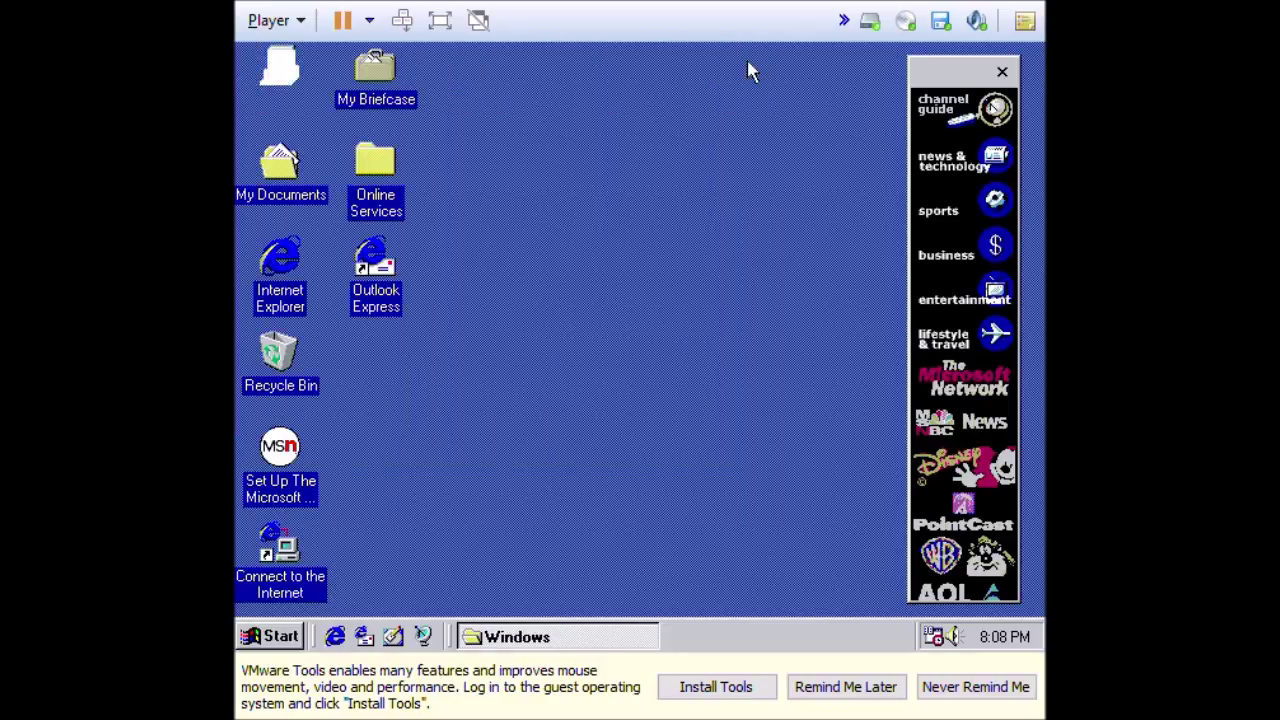
Open Drive Converter (FAT32) from the system tools.
click(255, 637)
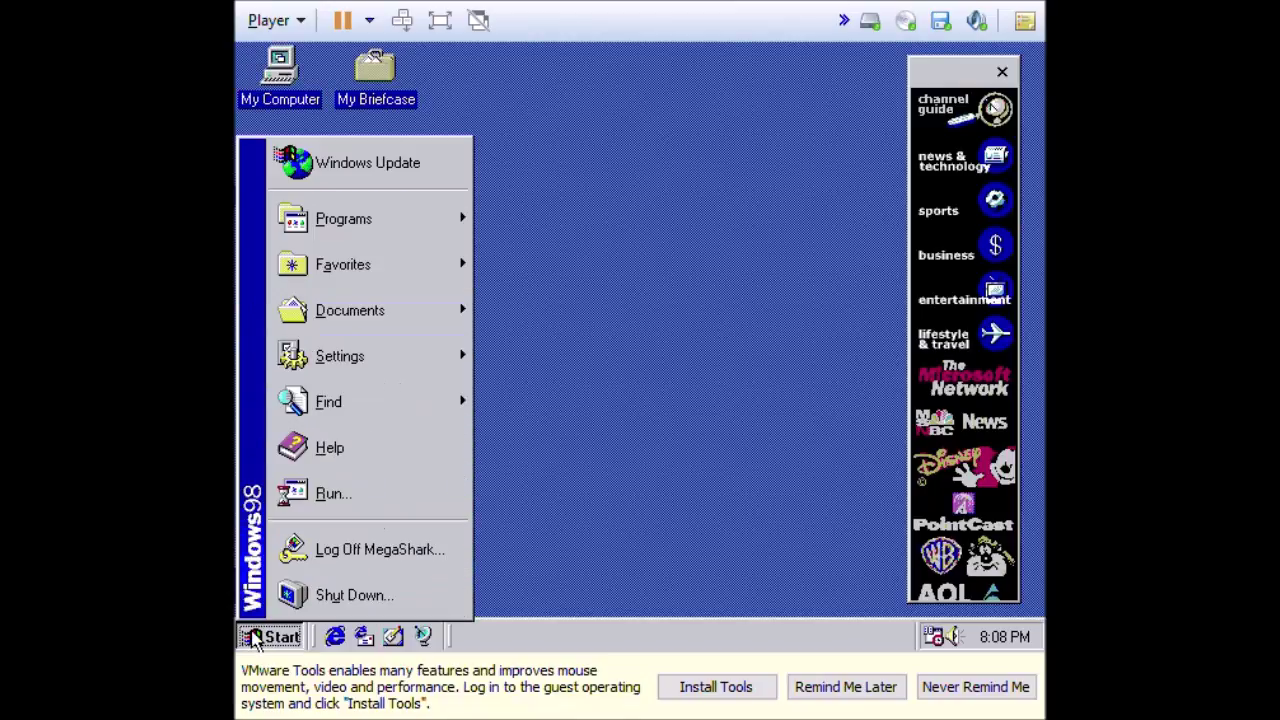
mouse_move(395, 217)
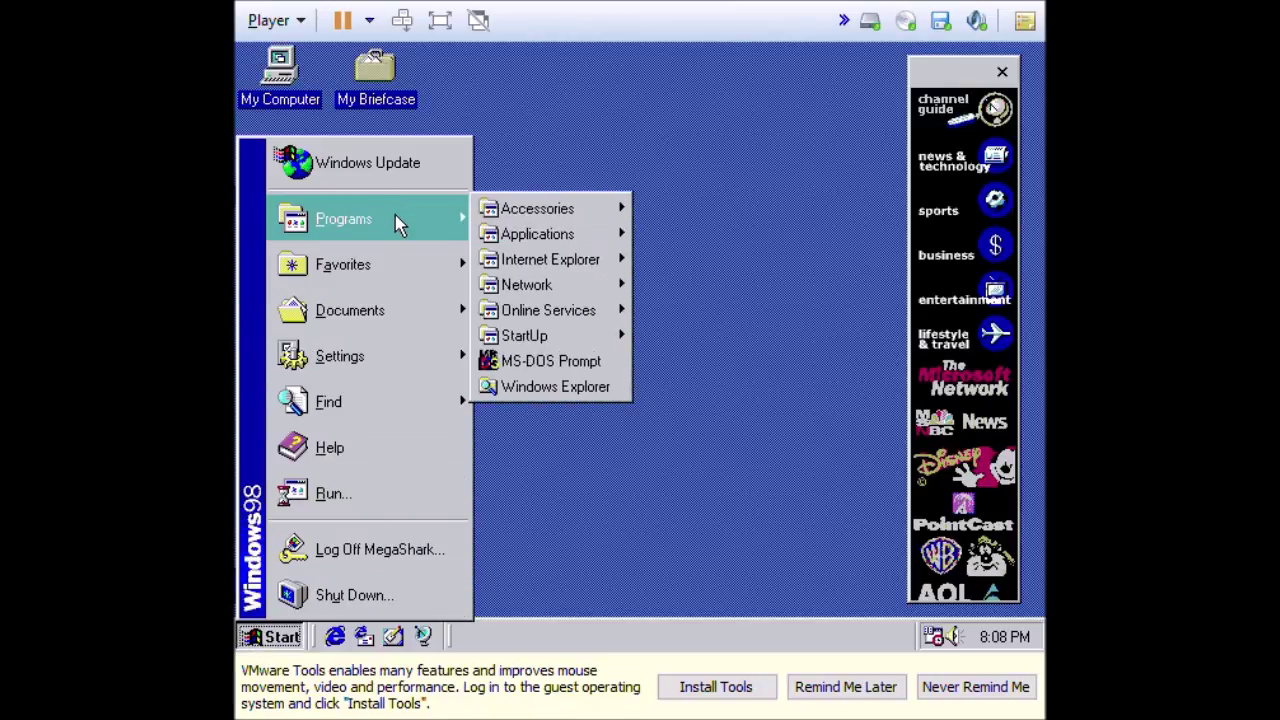
mouse_move(597, 220)
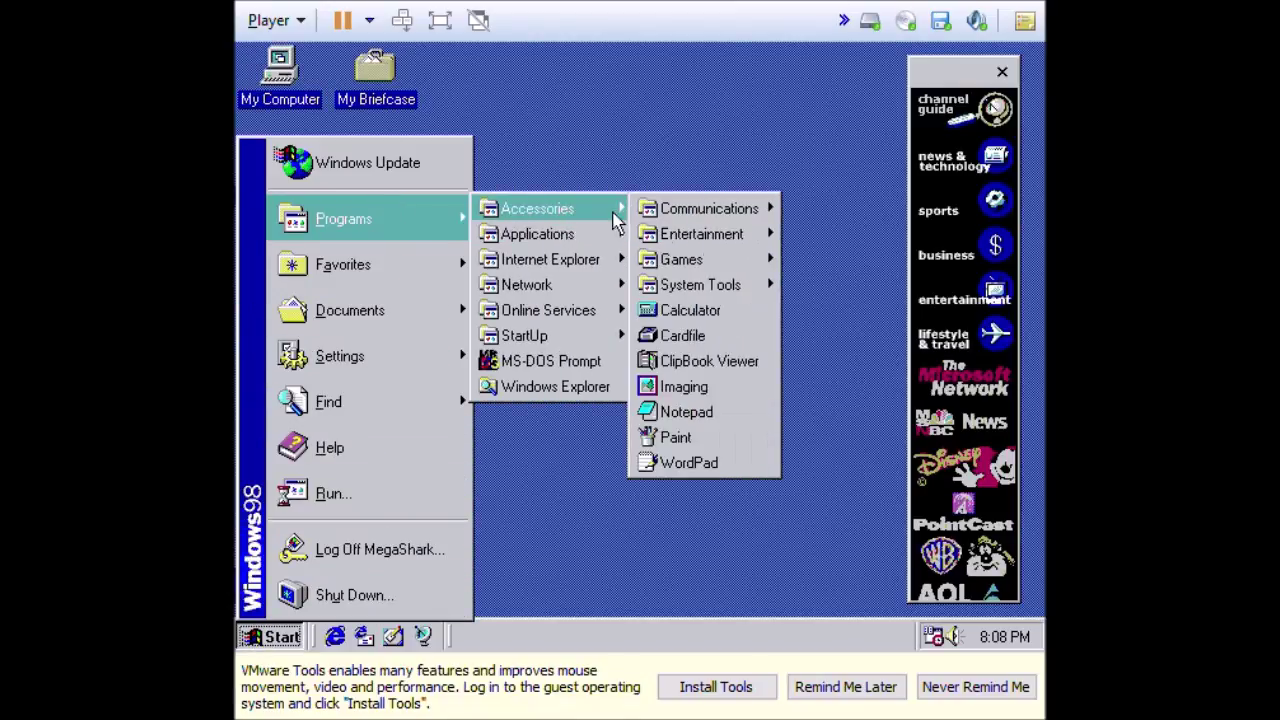
mouse_move(758, 286)
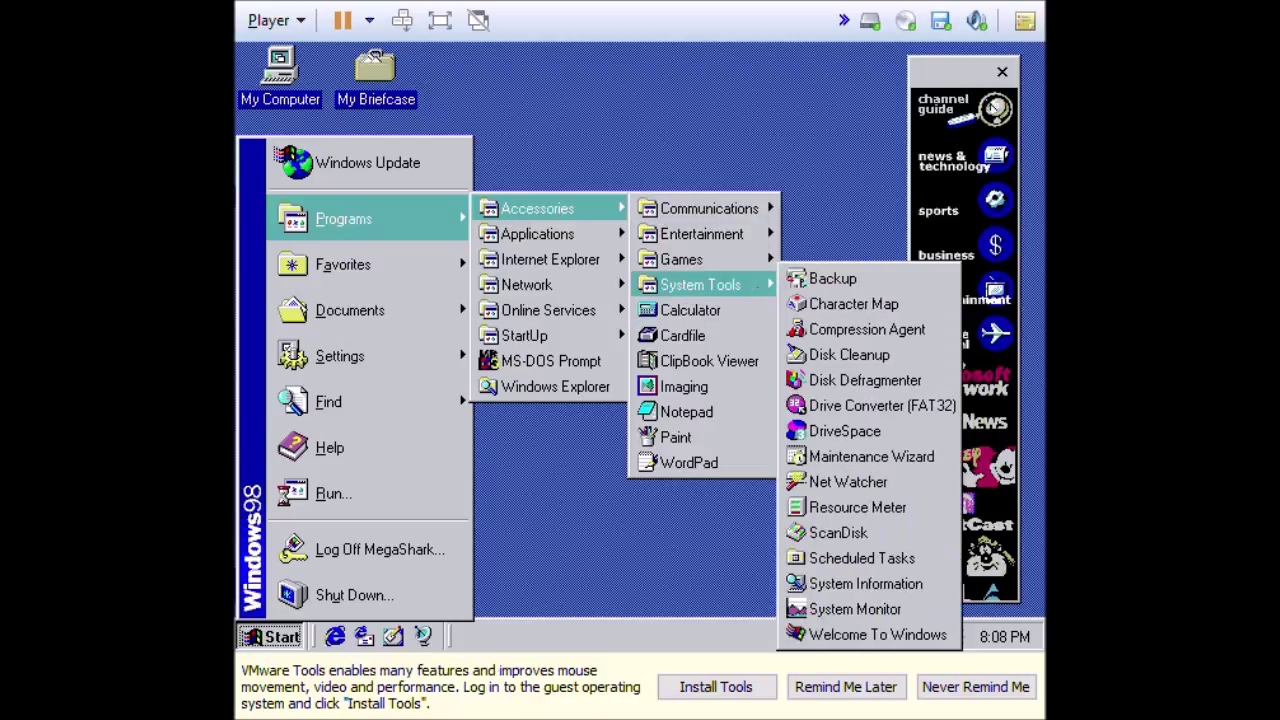
click(859, 405)
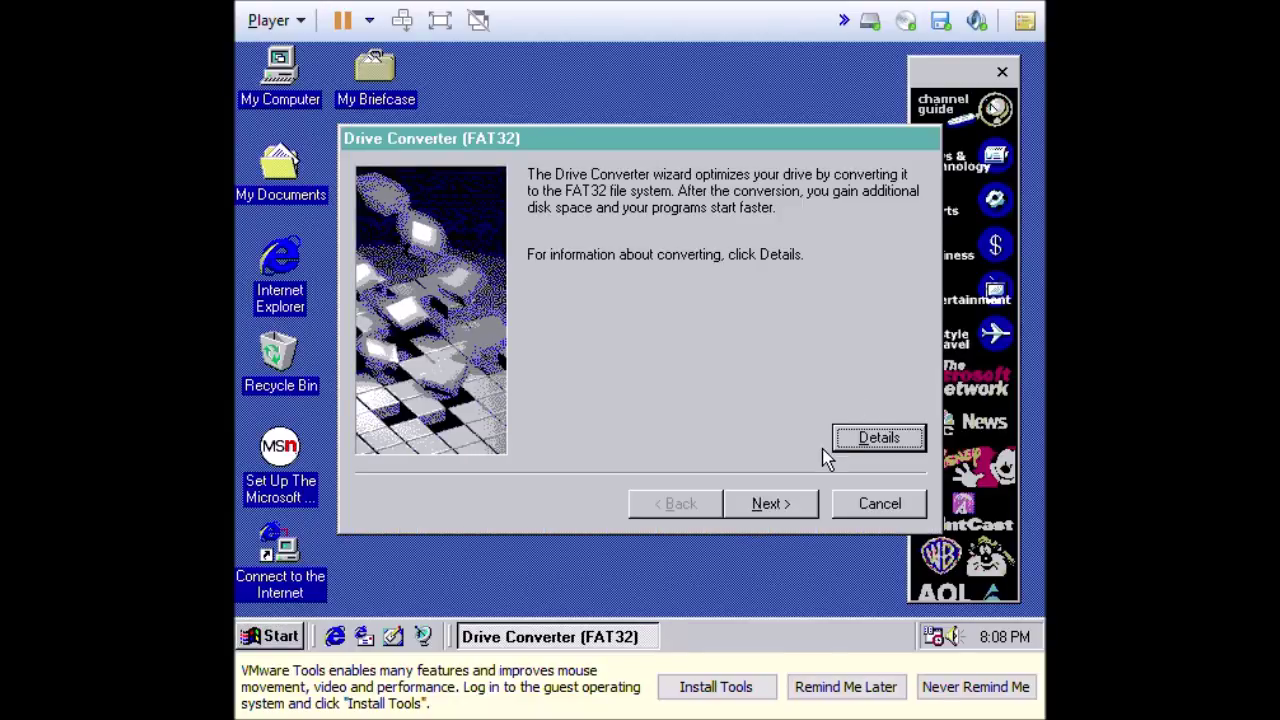
Start the drive's conversion to FAT32 without creating a backup, restarting the computer in MS-DOS mode.
click(797, 507)
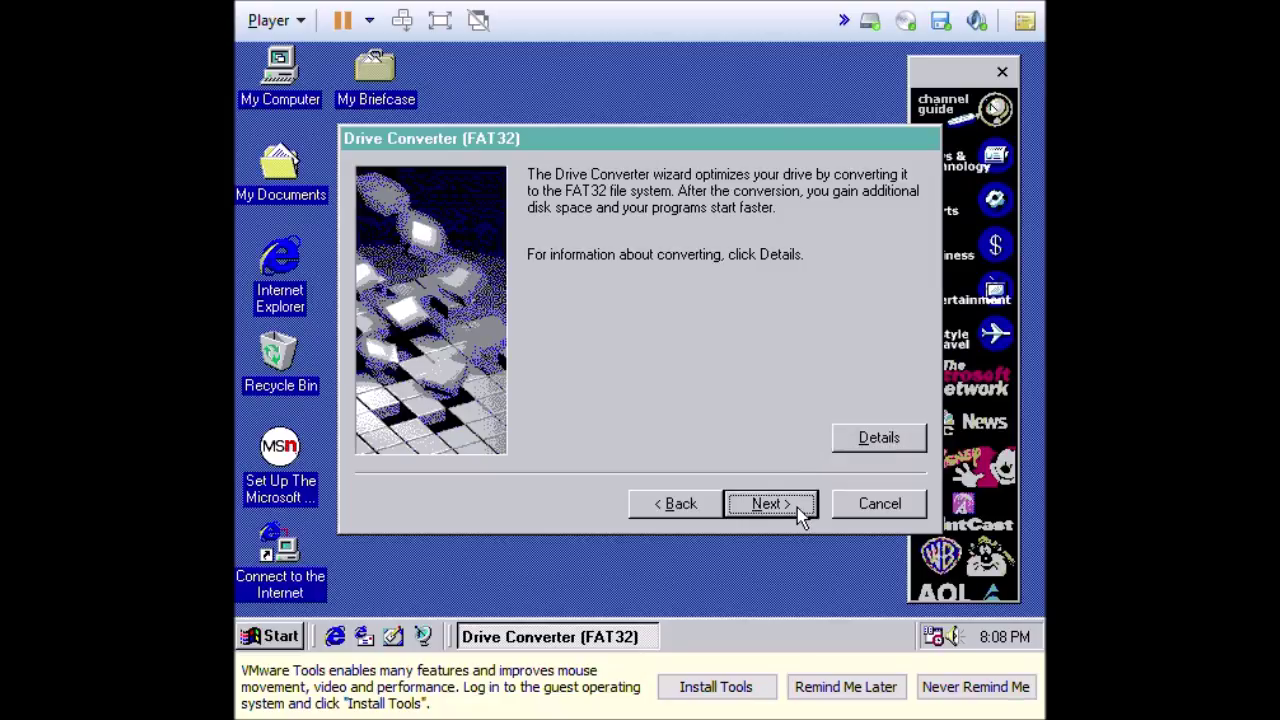
click(770, 504)
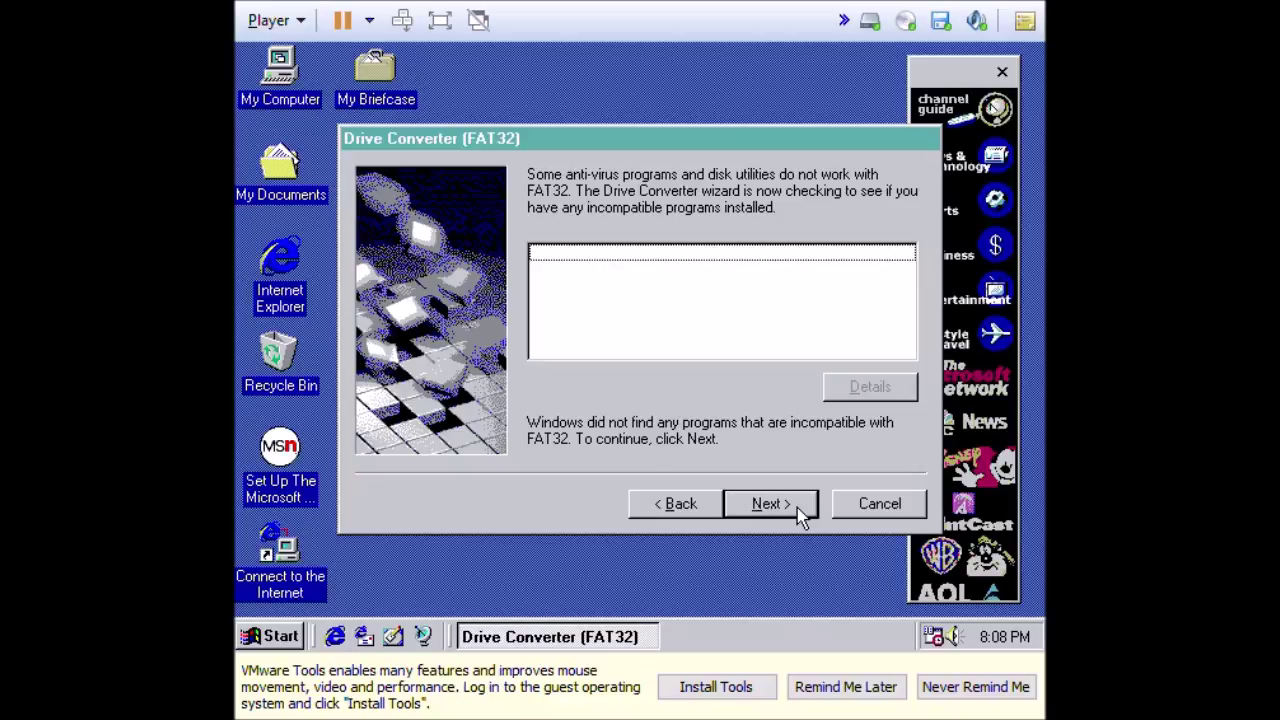
click(800, 513)
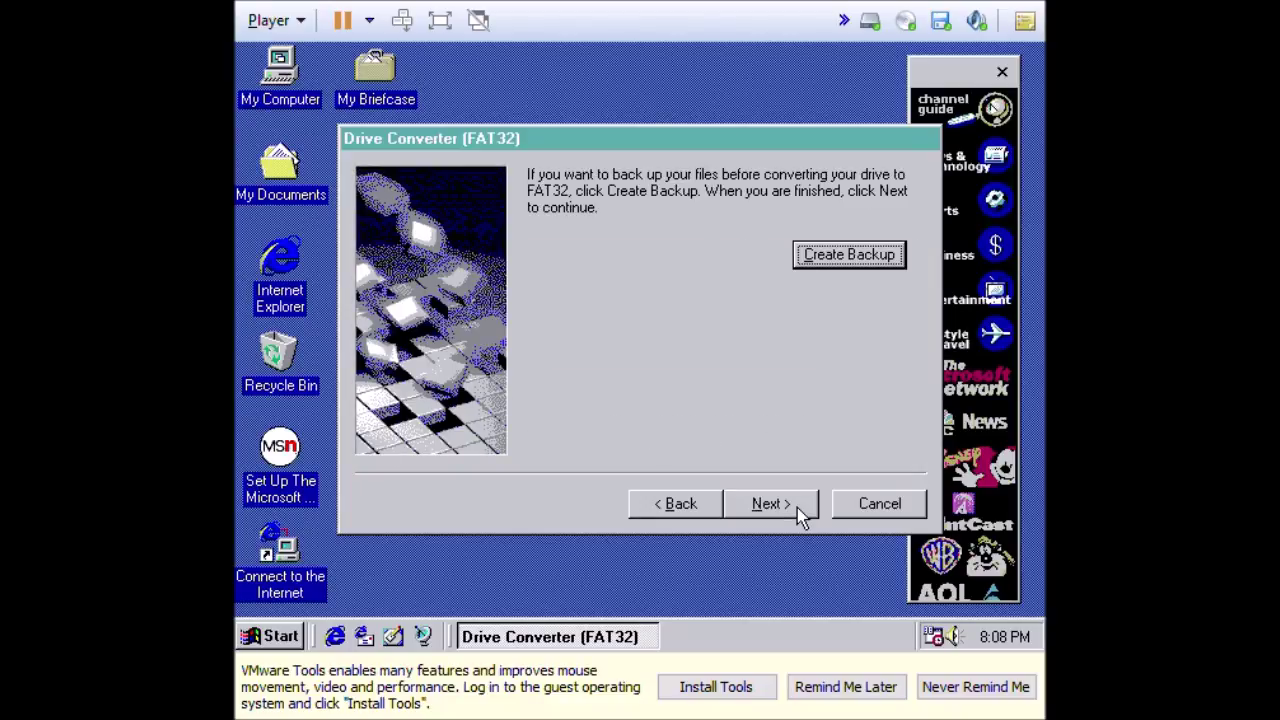
click(797, 508)
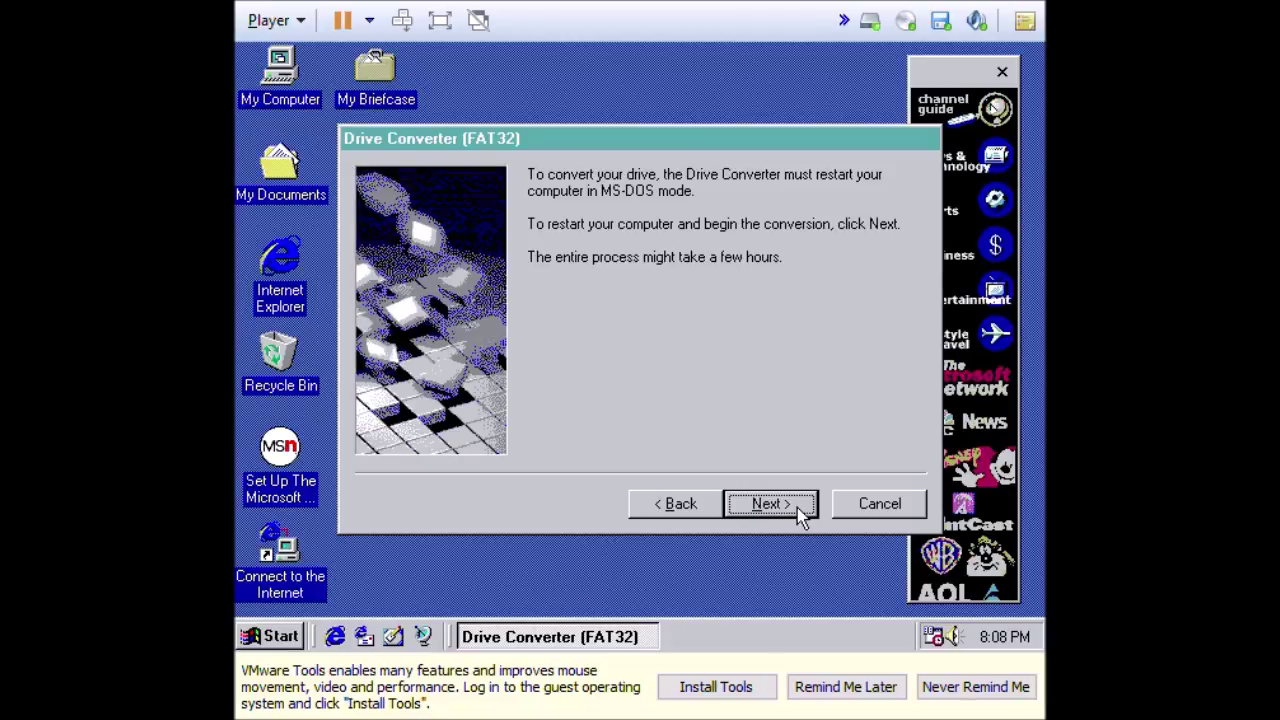
click(798, 505)
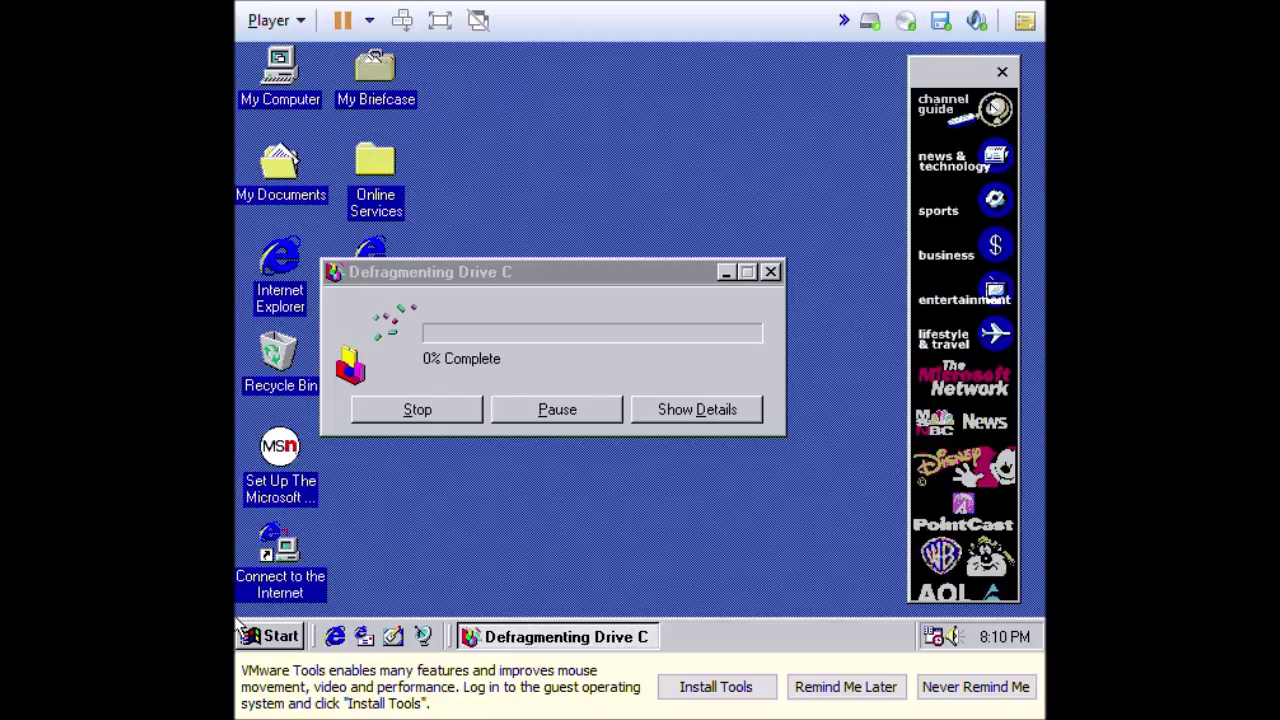
Stop the defragmentation of drive C and finish the Drive Converter wizard.
click(417, 411)
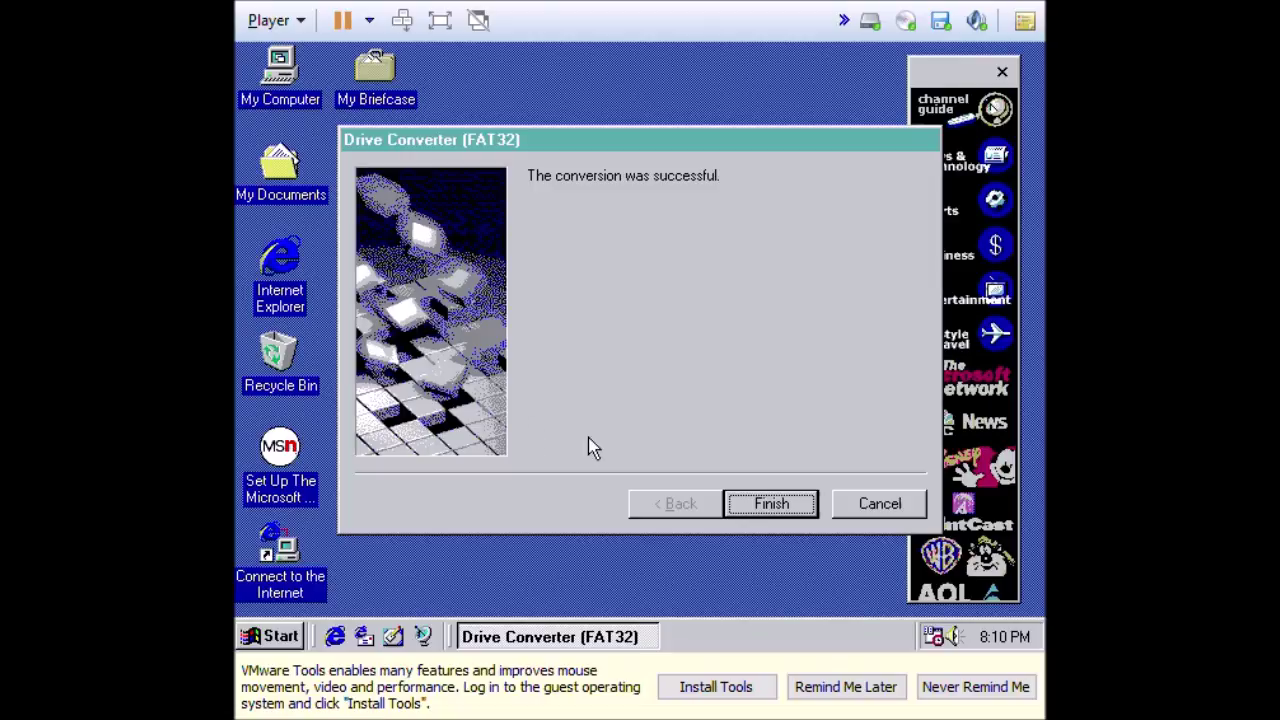
click(760, 494)
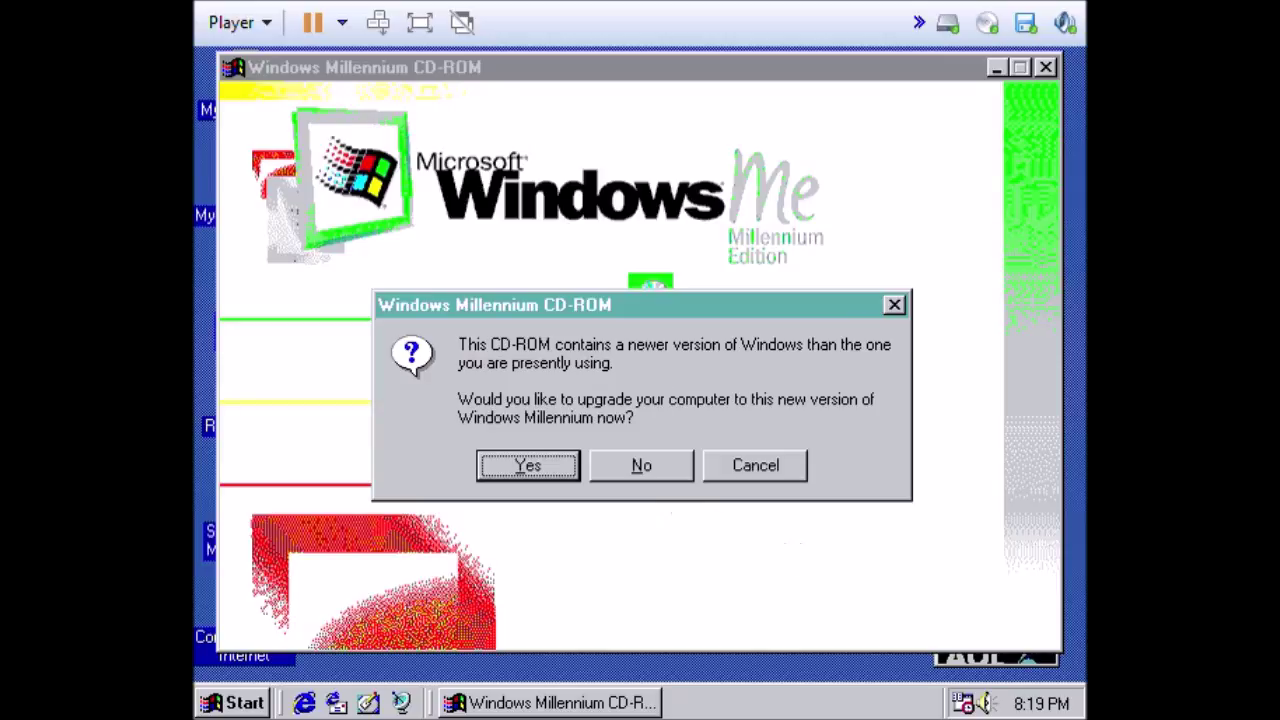
Start the upgrade to Windows Millennium, accept the license agreement, and choose to save the existing system files.
click(531, 466)
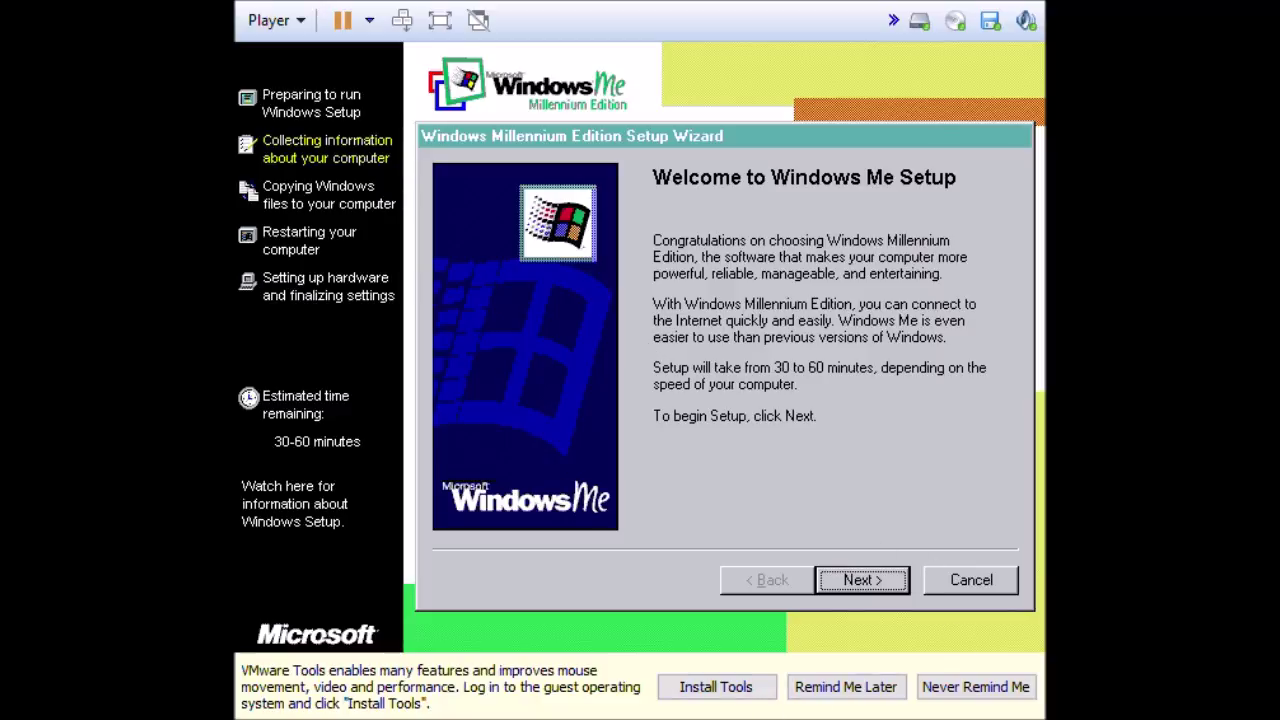
click(840, 585)
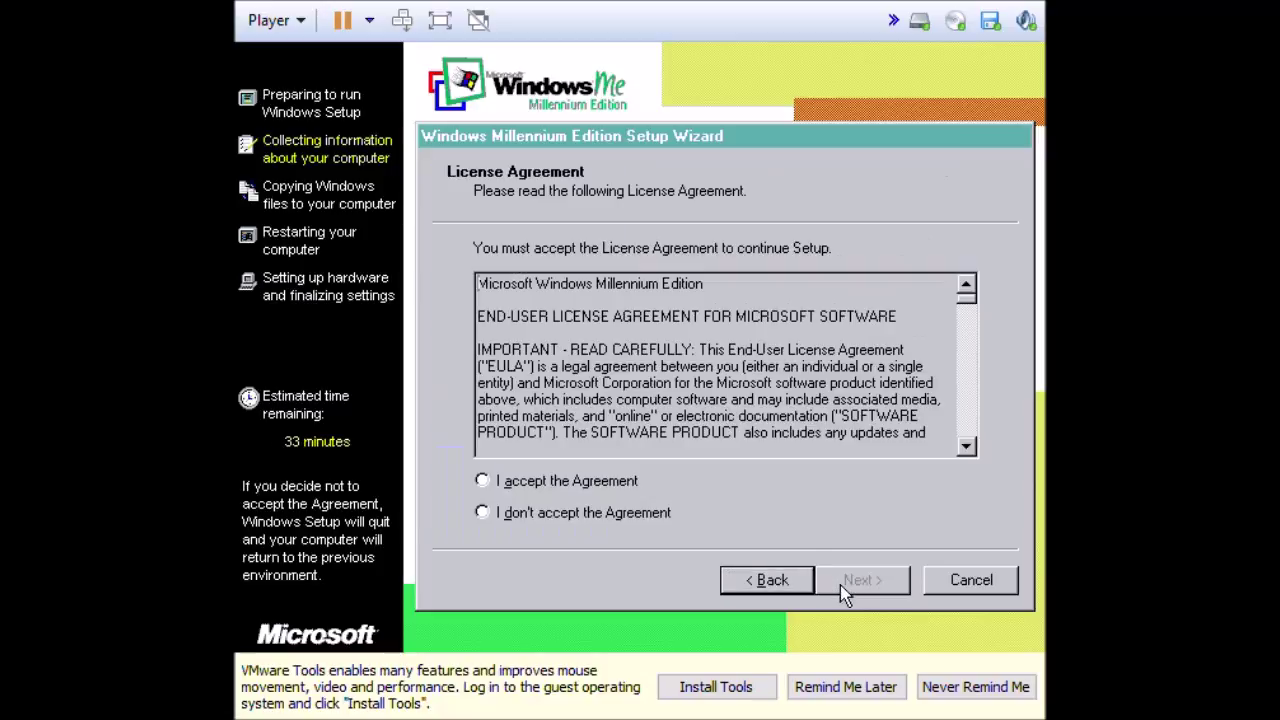
click(598, 482)
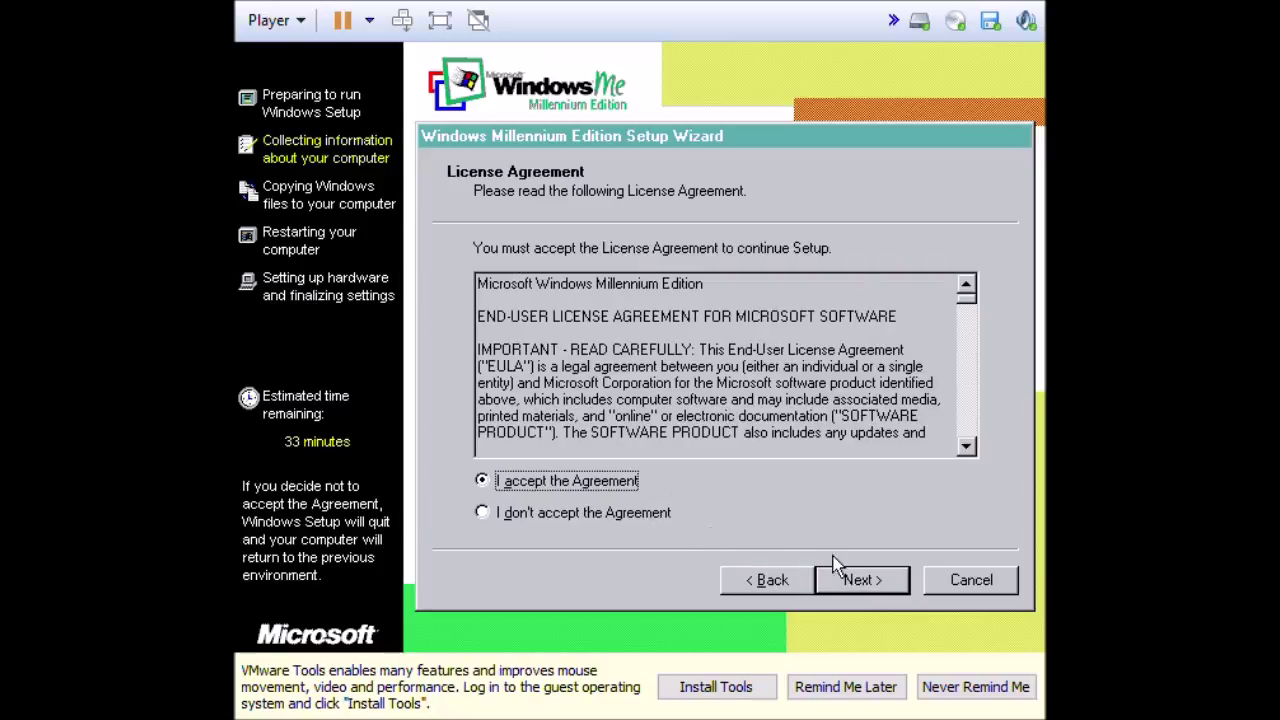
click(862, 580)
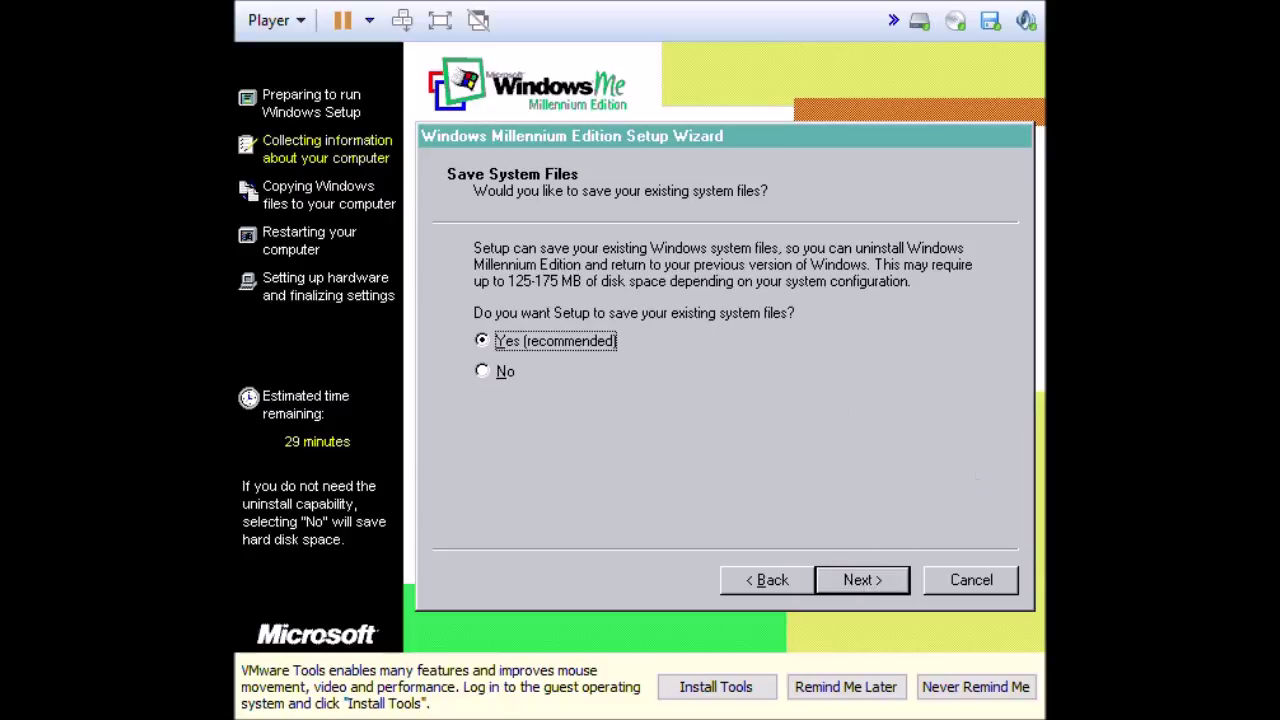
click(877, 588)
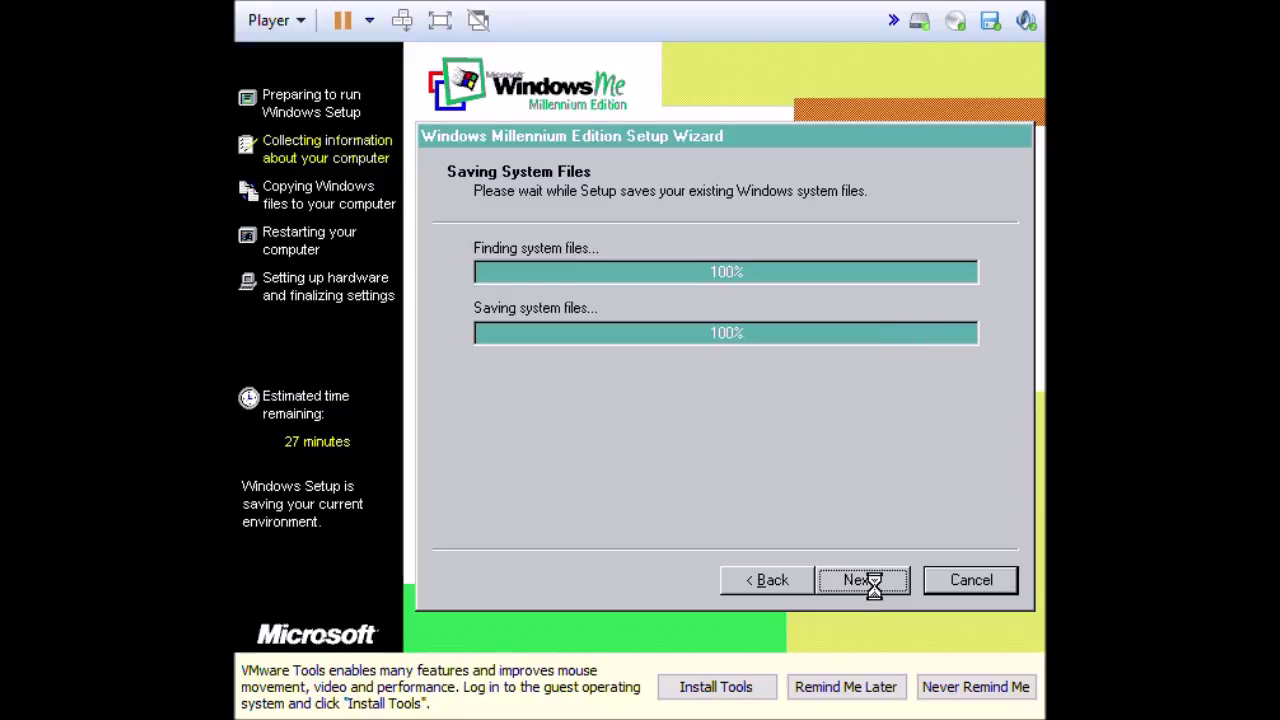
Skip creating the startup disk and start copying the Windows Millennium Edition files.
click(878, 584)
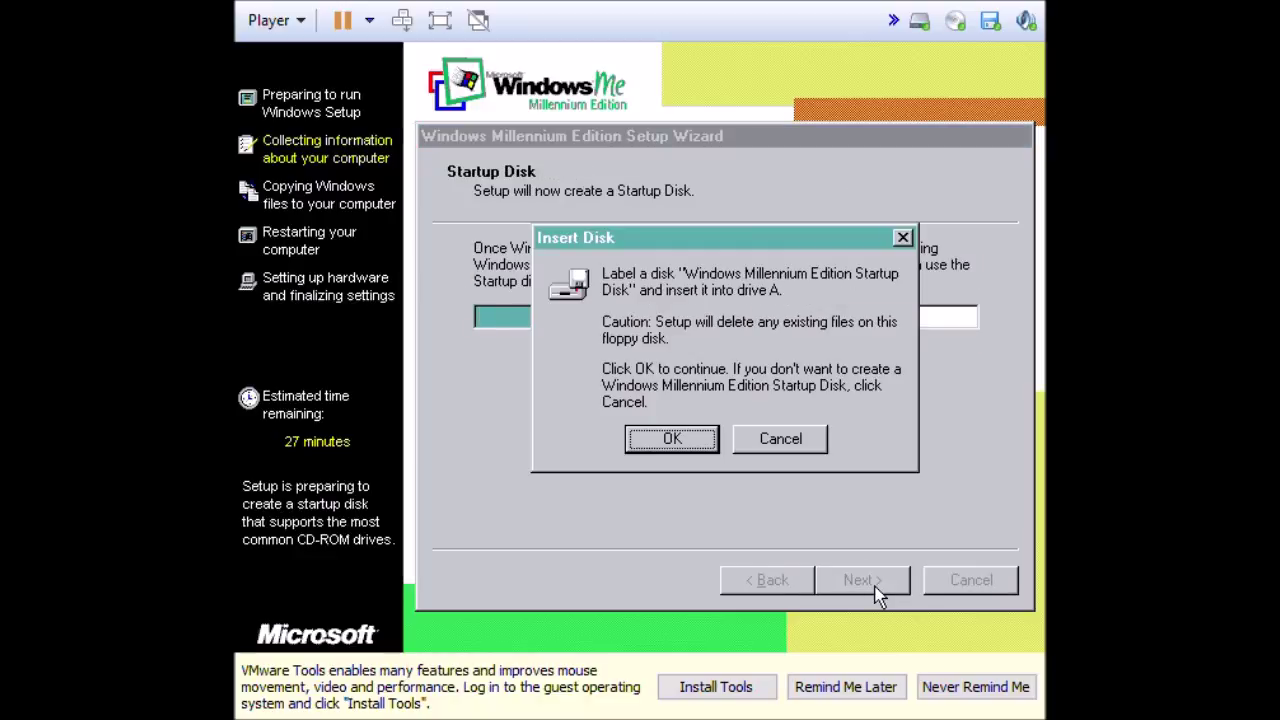
click(781, 441)
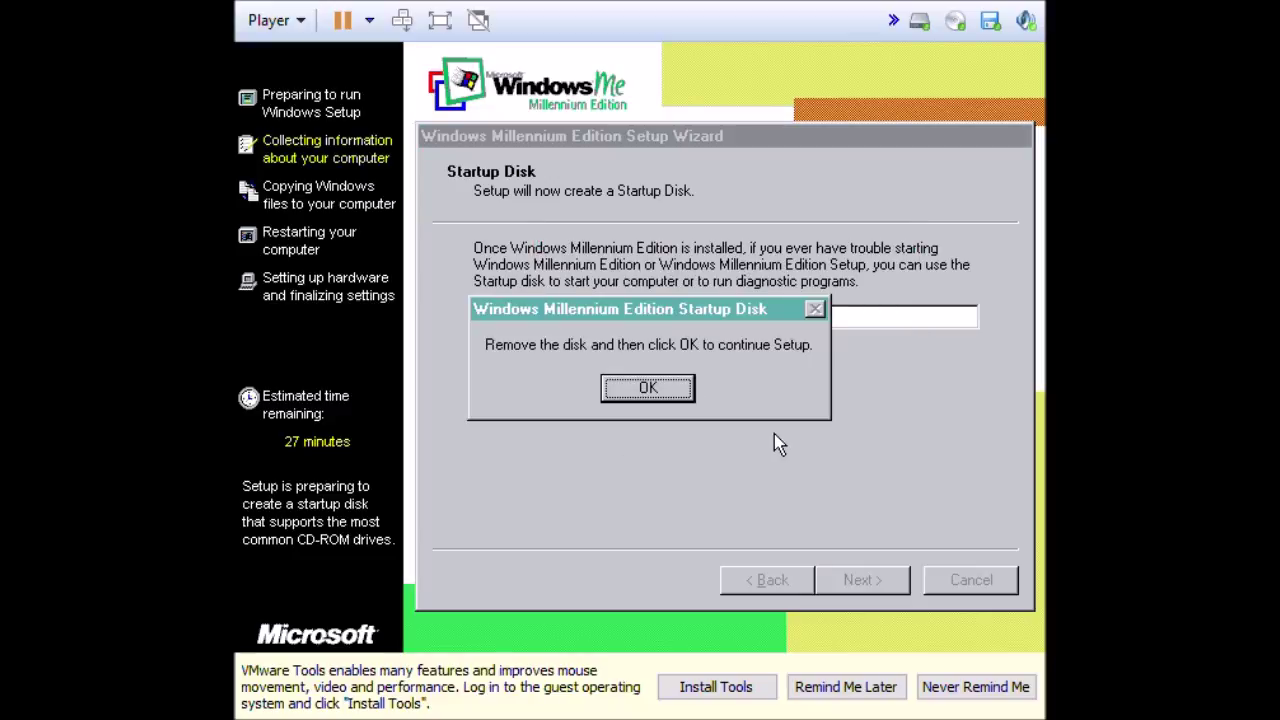
click(680, 387)
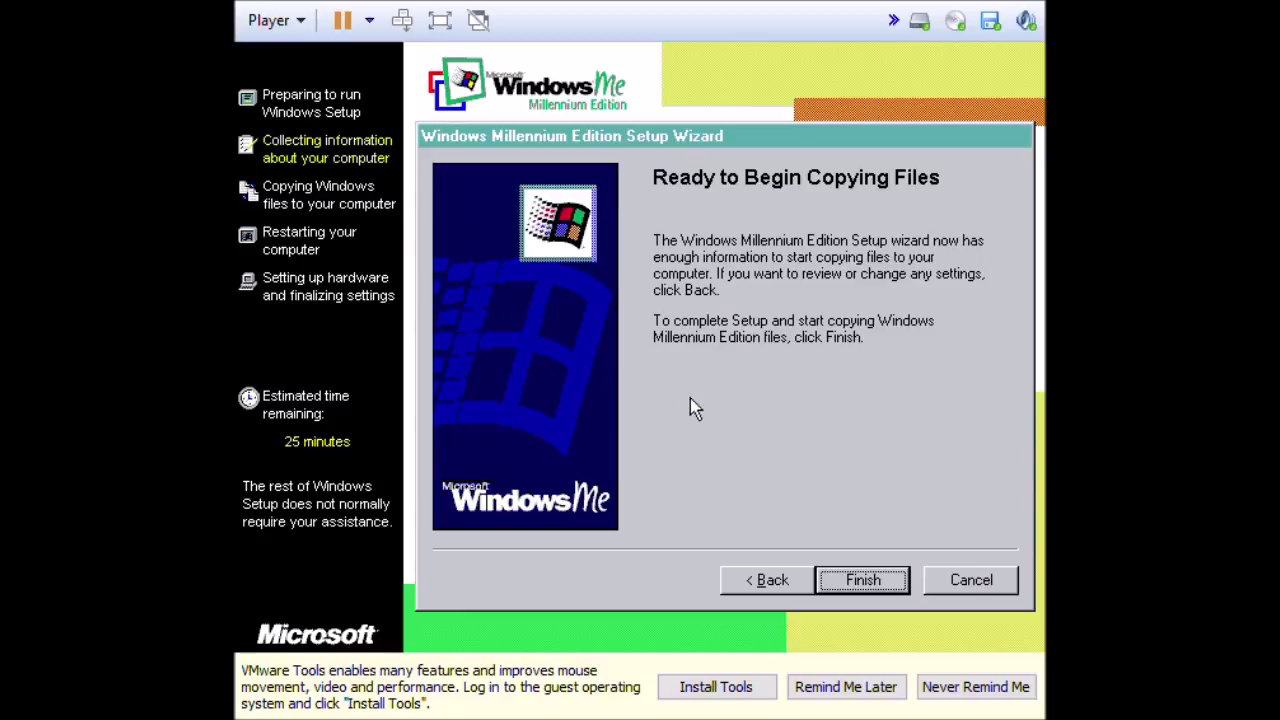
click(884, 582)
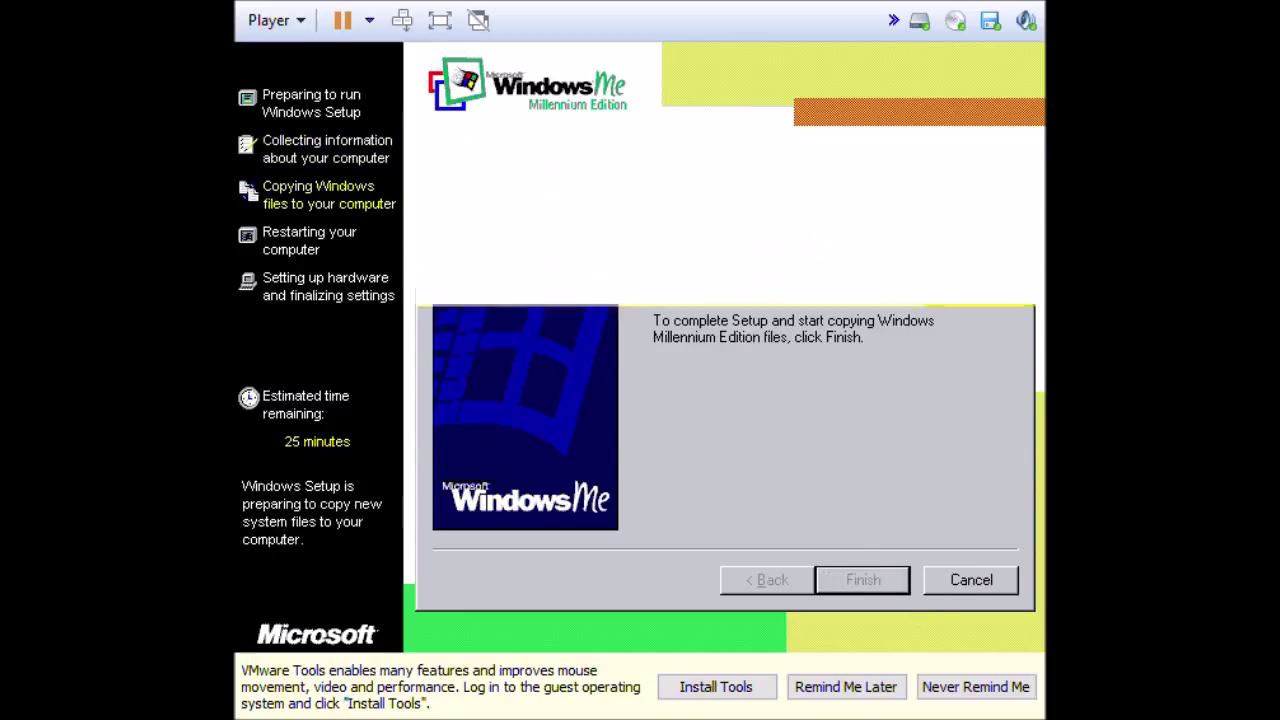
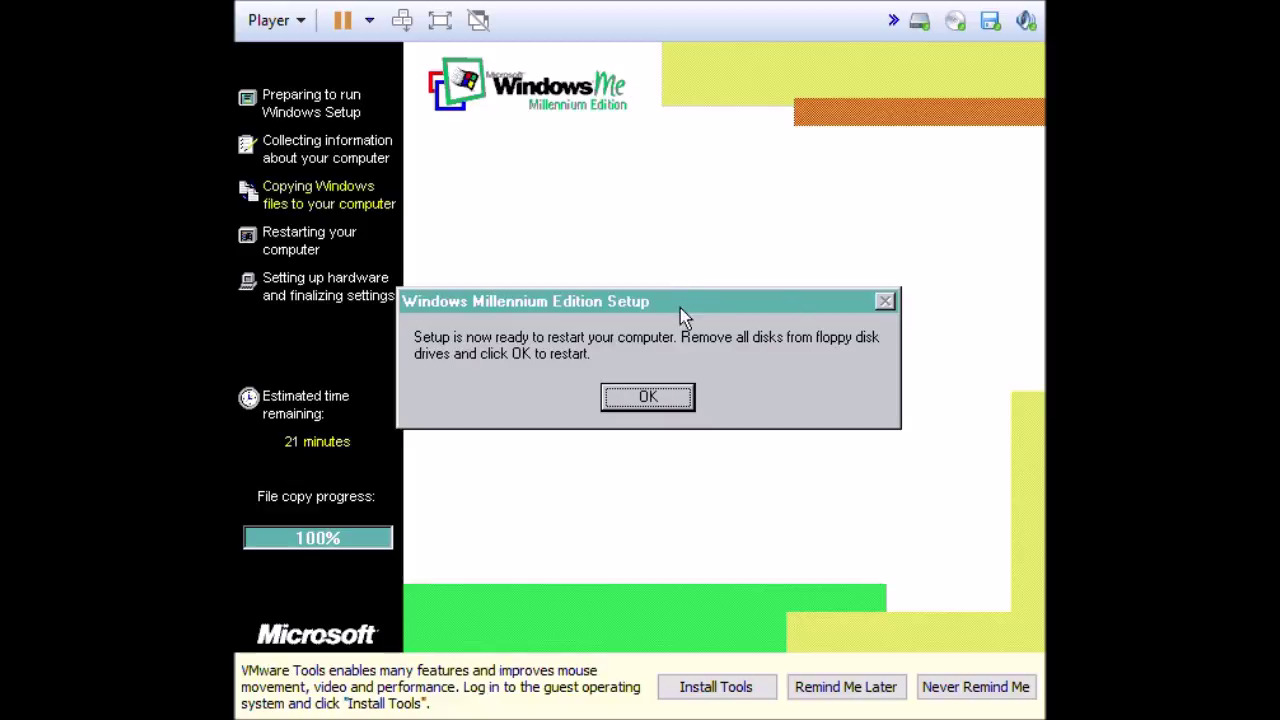
Restart the computer at each setup restart prompt to finish installing Windows Me.
click(662, 399)
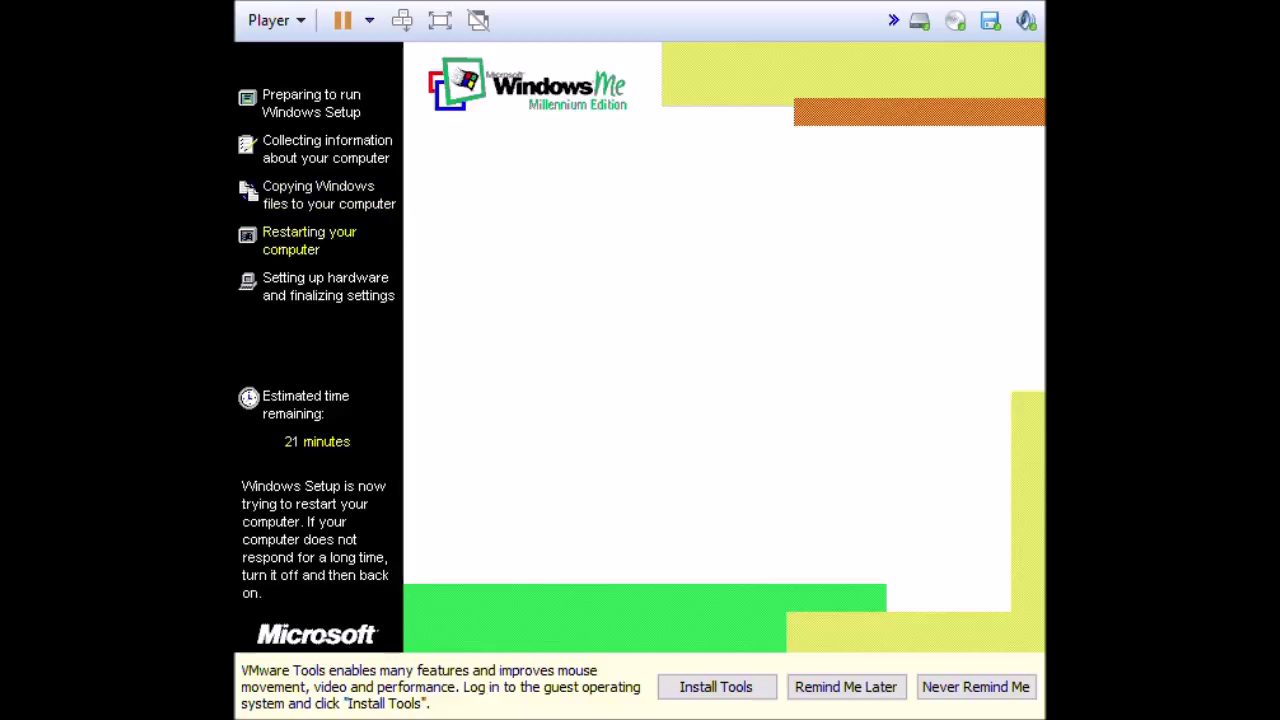
click(660, 406)
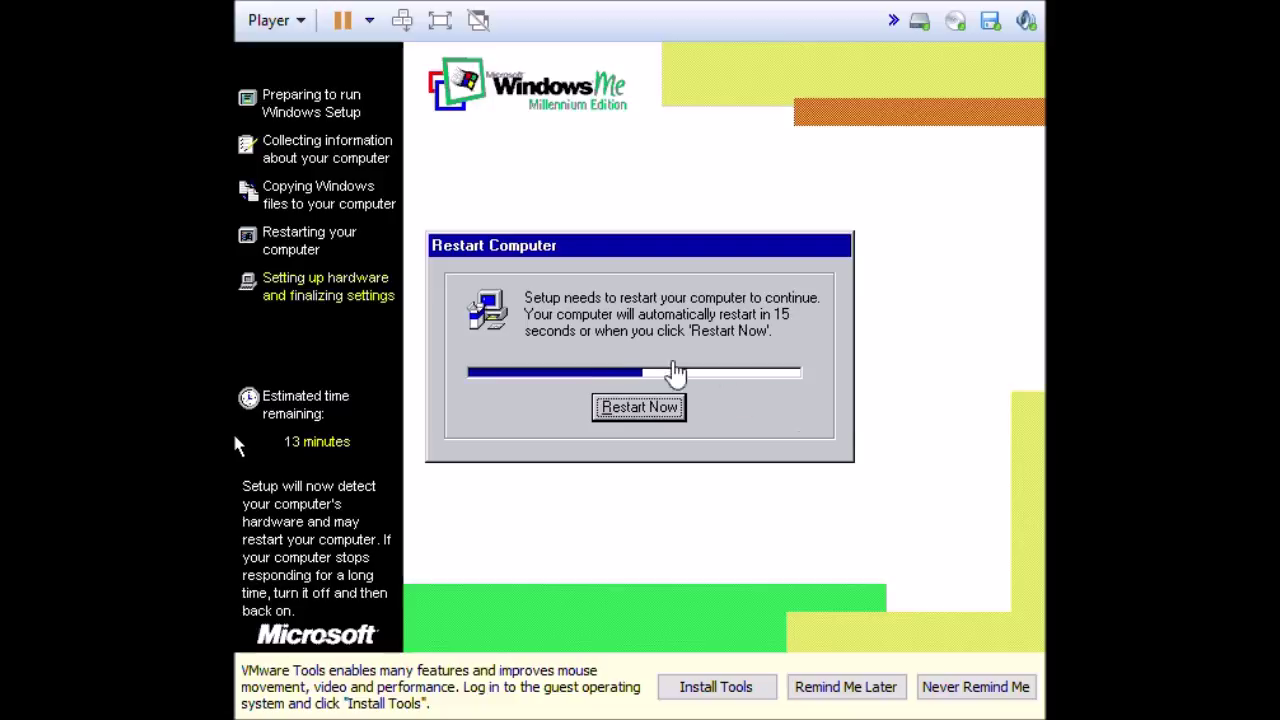
click(671, 412)
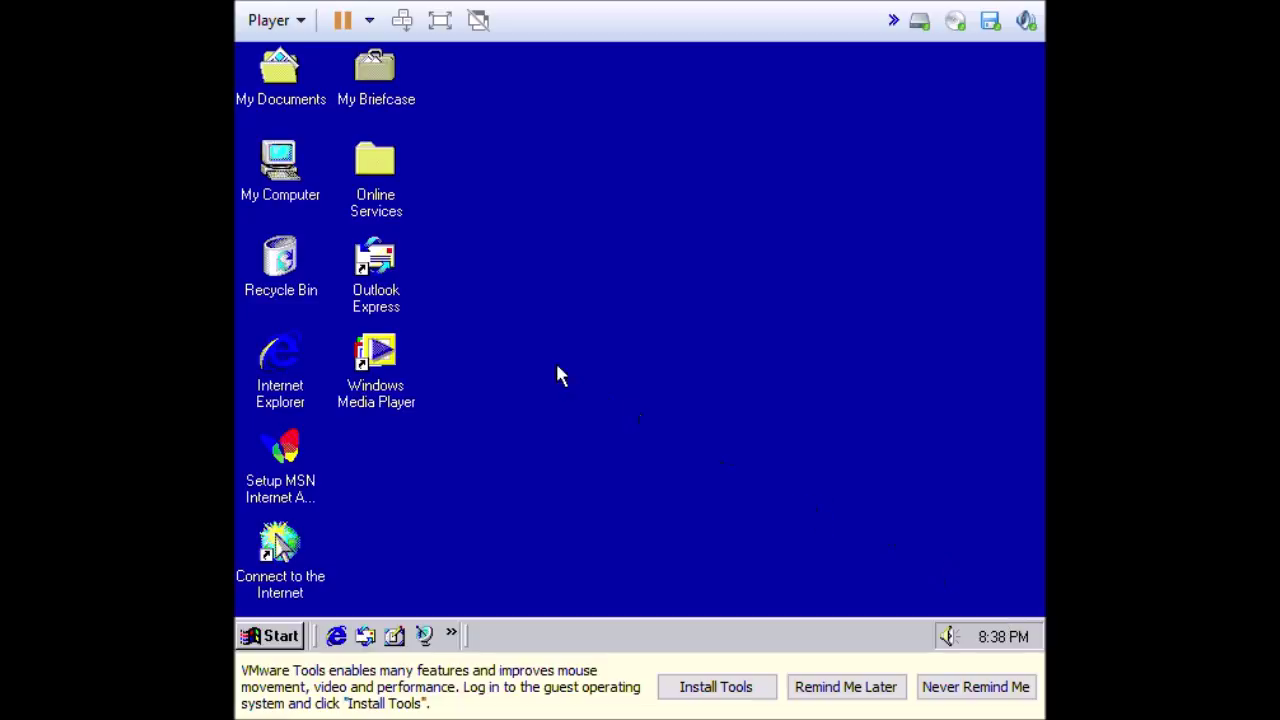
Open the WINDOWS folder on drive C, showing the entire contents of the drive.
double_click(282, 165)
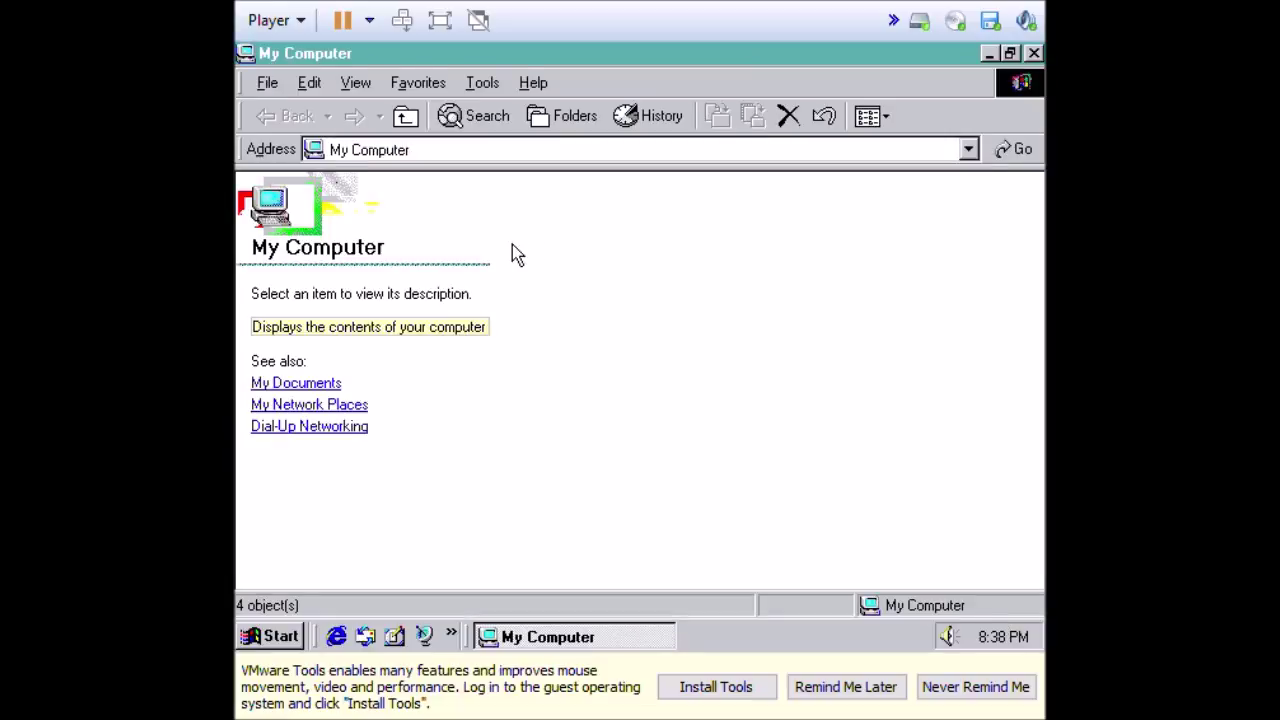
click(626, 240)
double_click(628, 240)
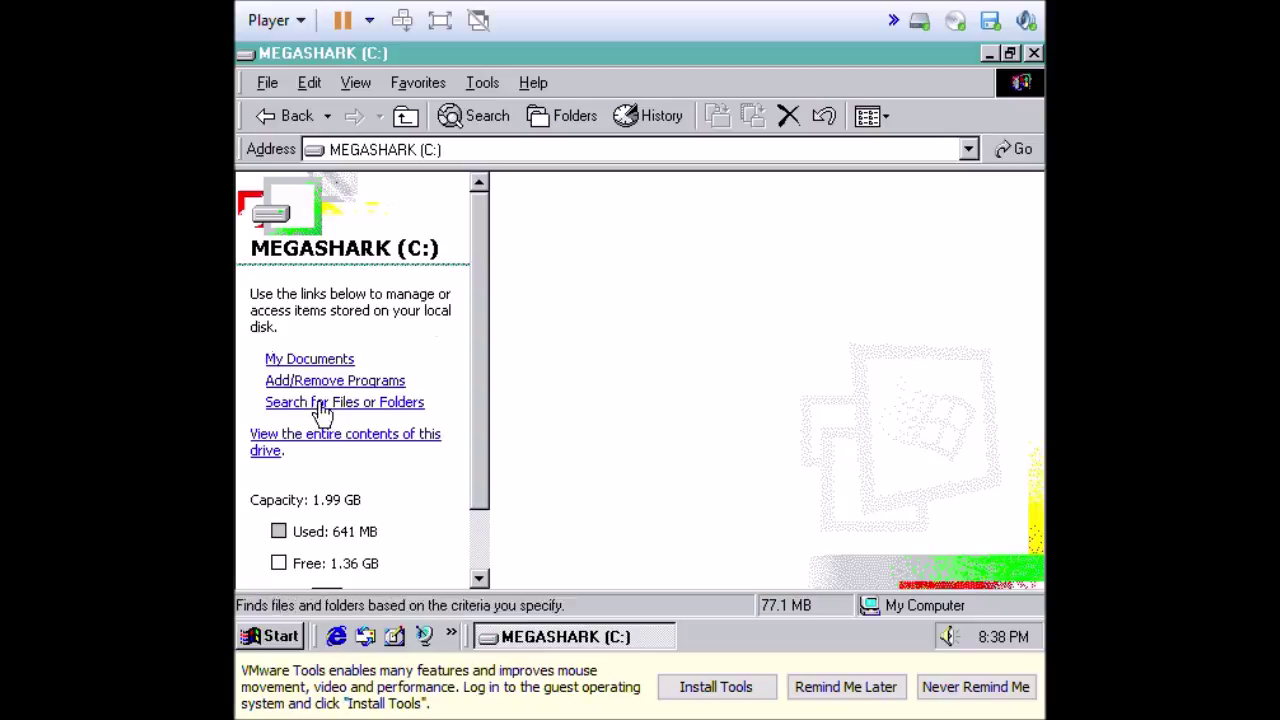
click(322, 440)
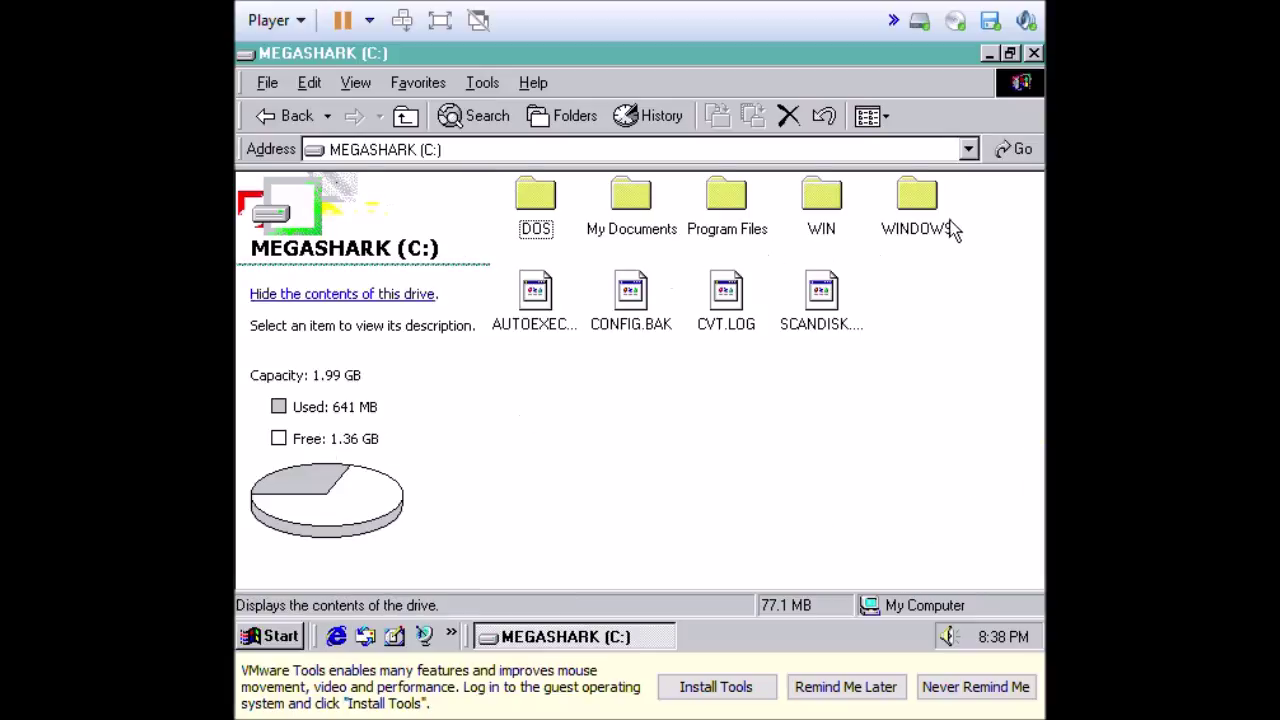
double_click(922, 200)
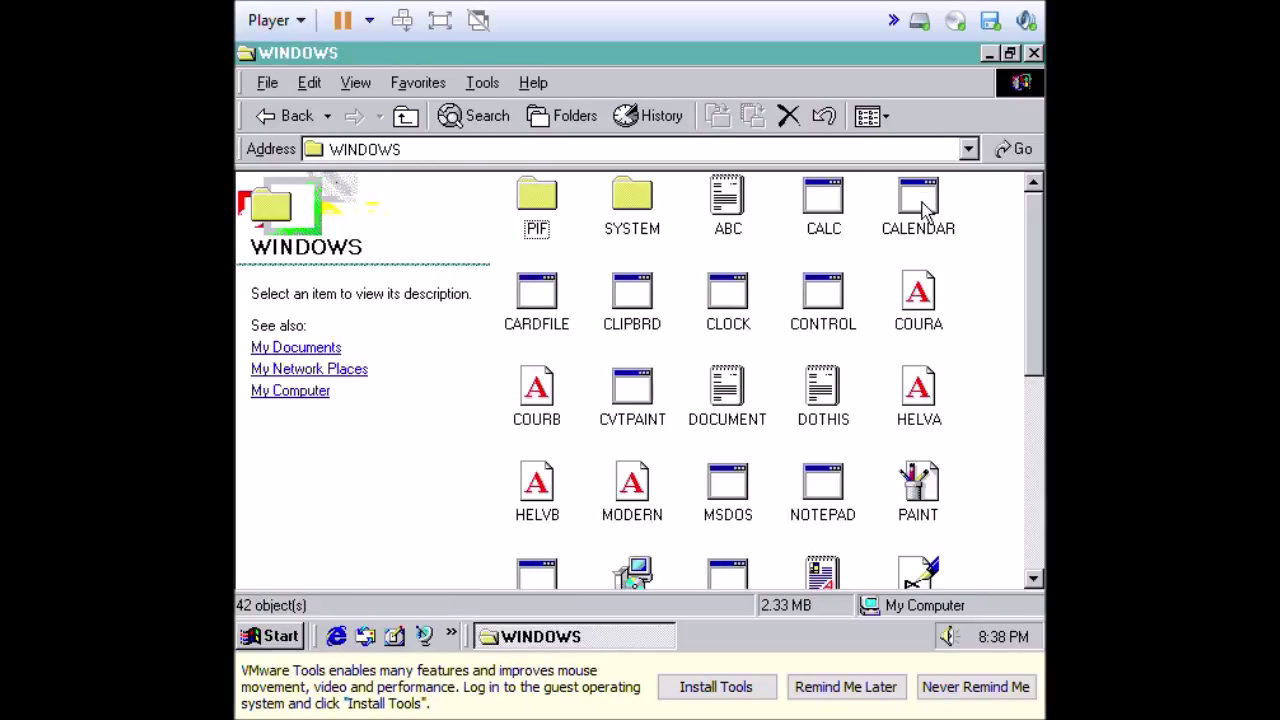
Add the line "Document saved / Windows Me" at the end of the DOCUMENT text file, save it, and close it.
double_click(730, 392)
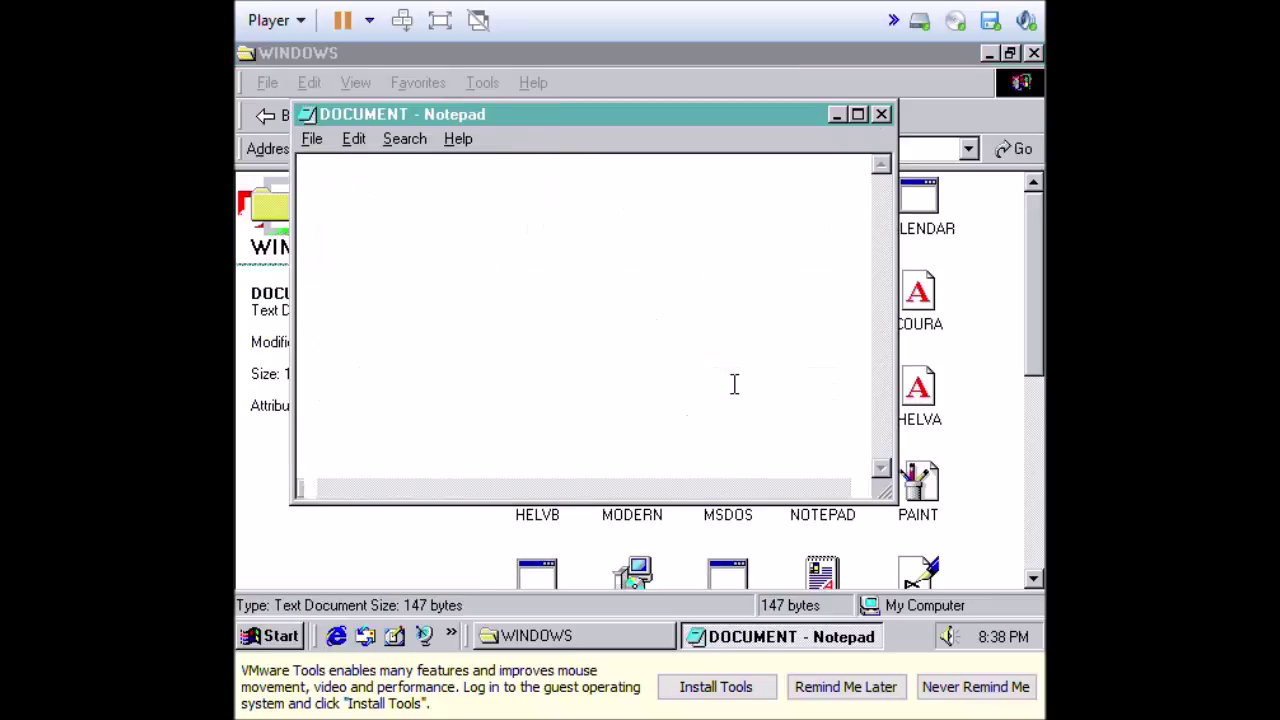
click(620, 236)
key(Return)
text(Document )
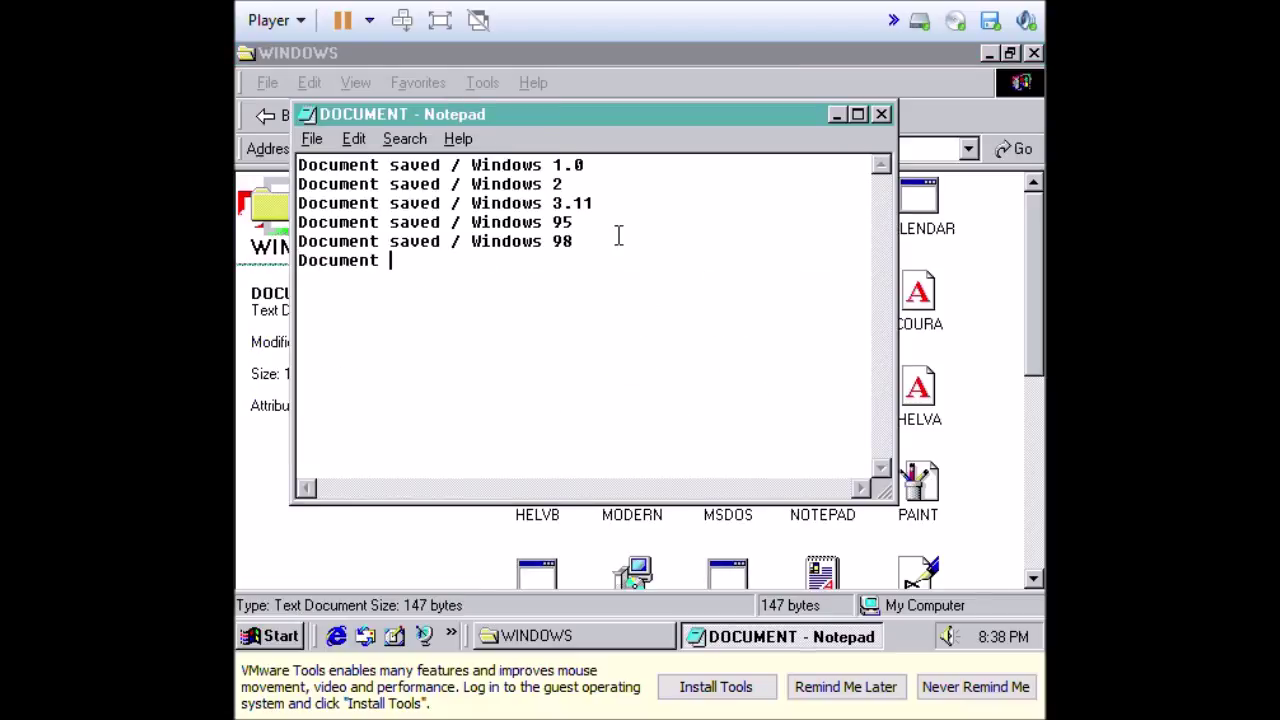
text(saved / Windows Me)
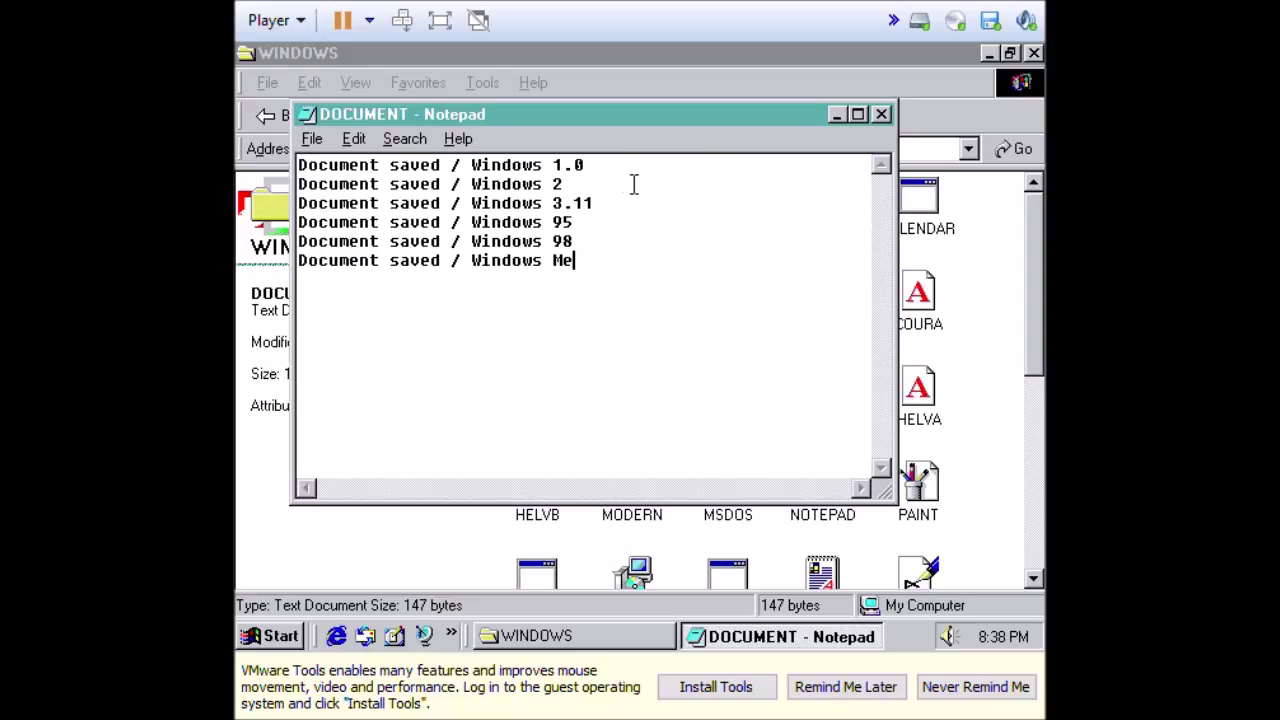
click(882, 115)
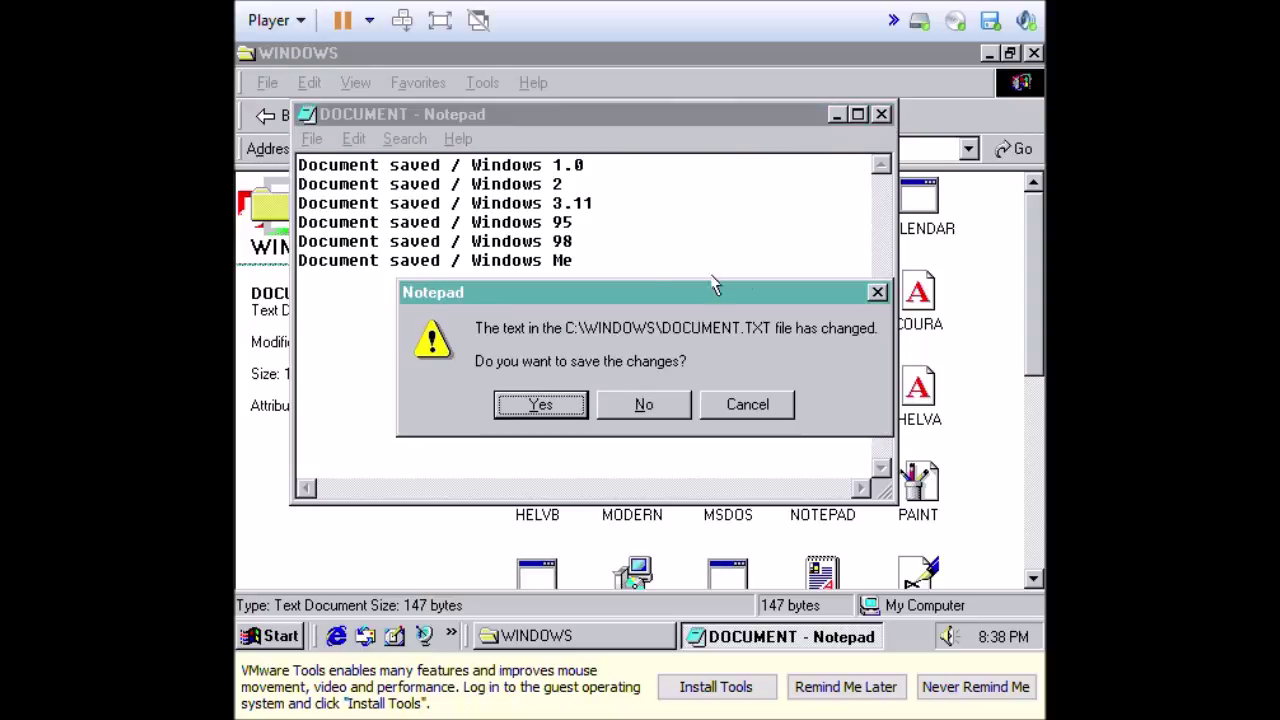
click(540, 404)
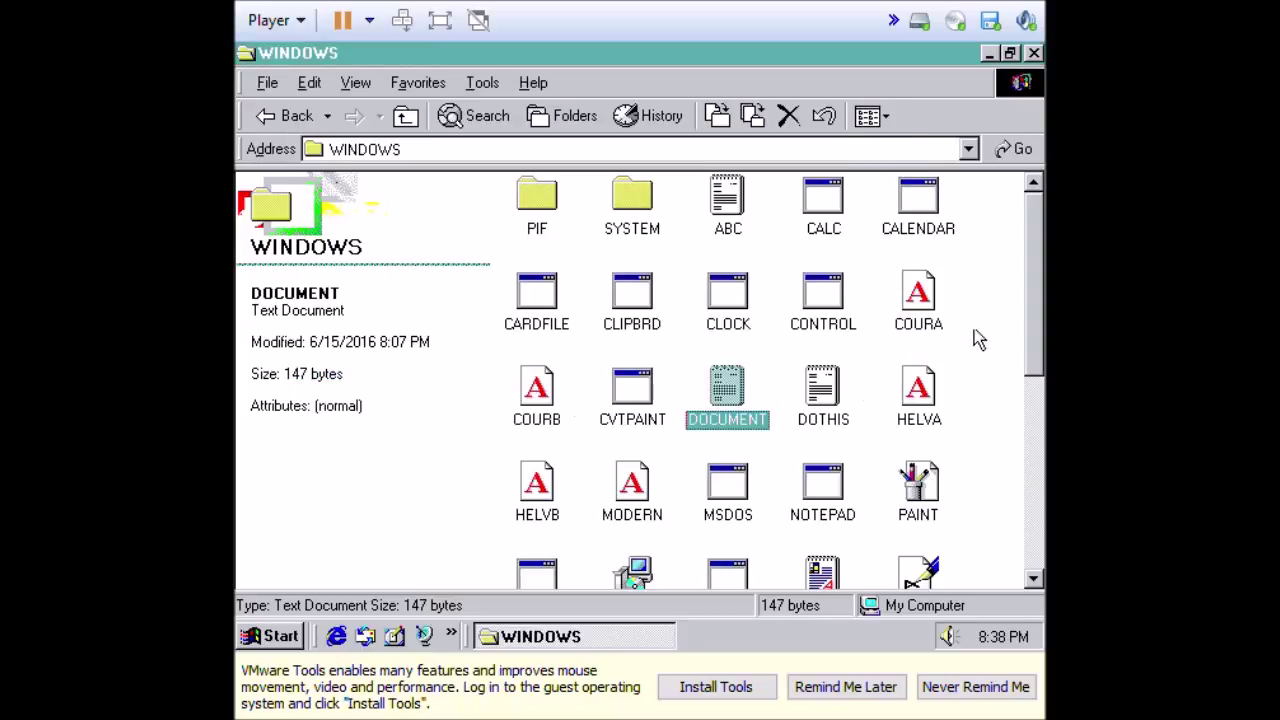
Preview the PAINT bitmap from the WINDOWS folder and close the preview.
drag(1036, 313, 1025, 360)
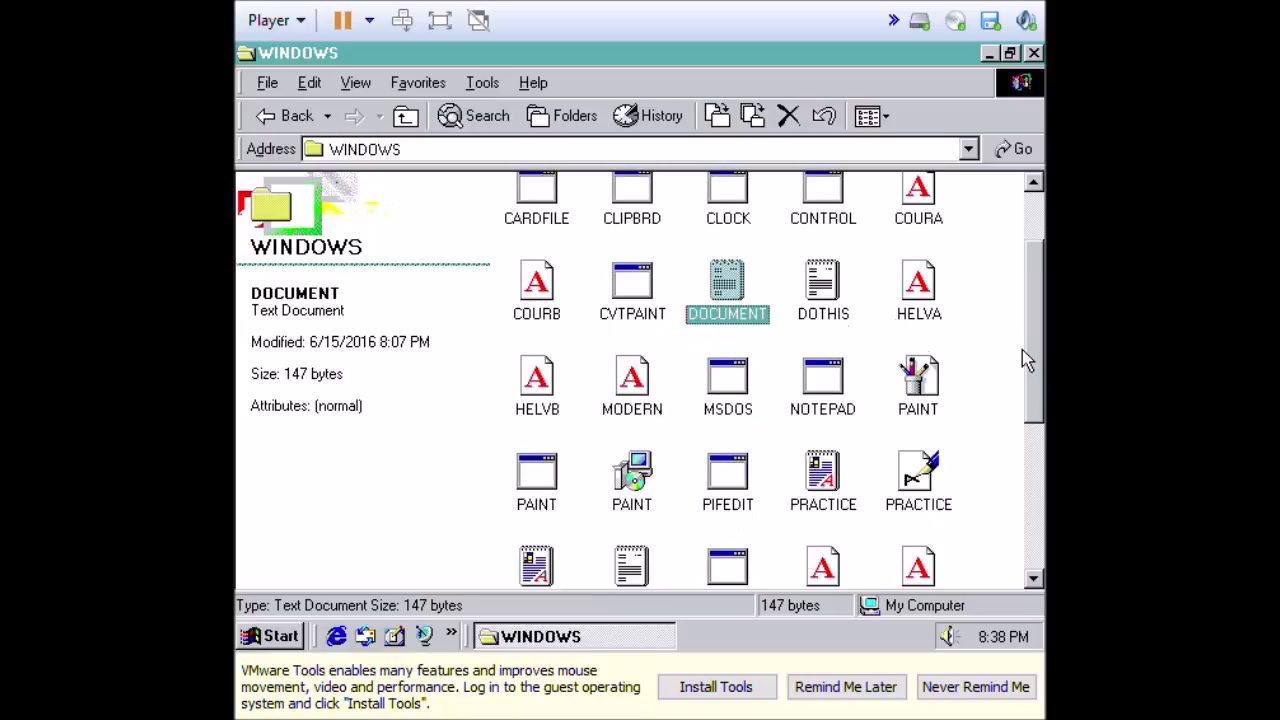
double_click(928, 378)
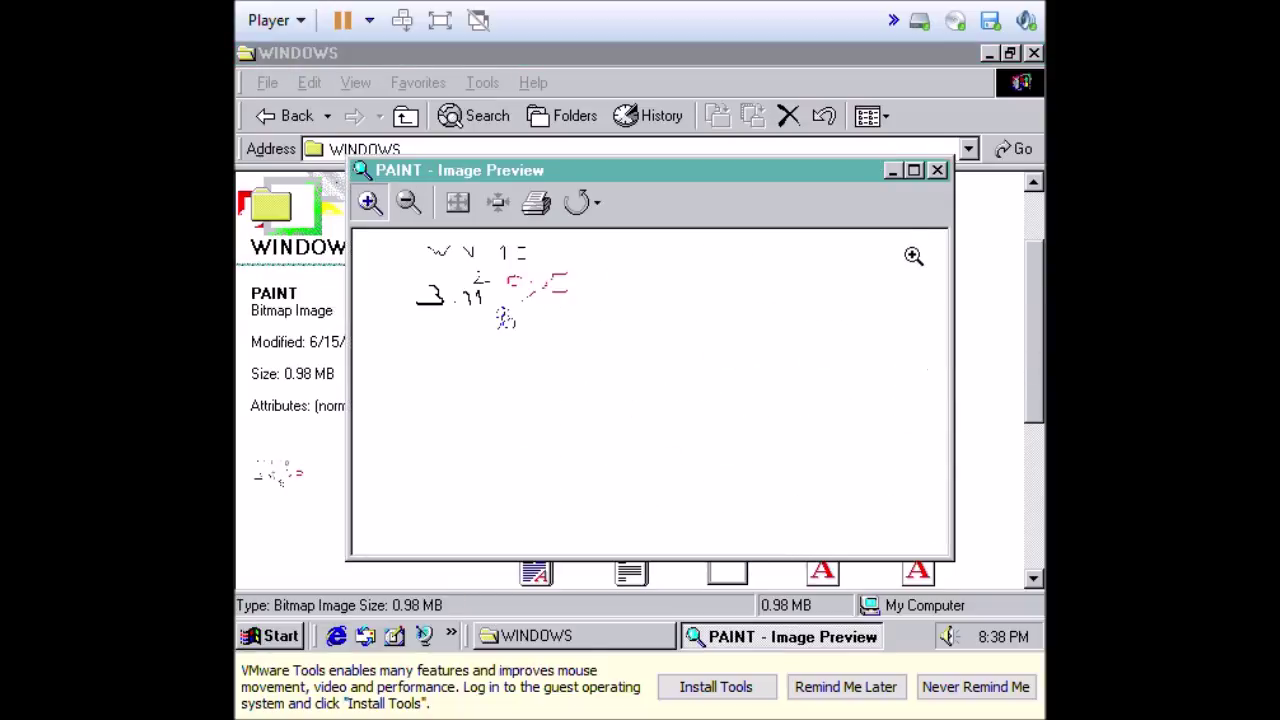
click(937, 170)
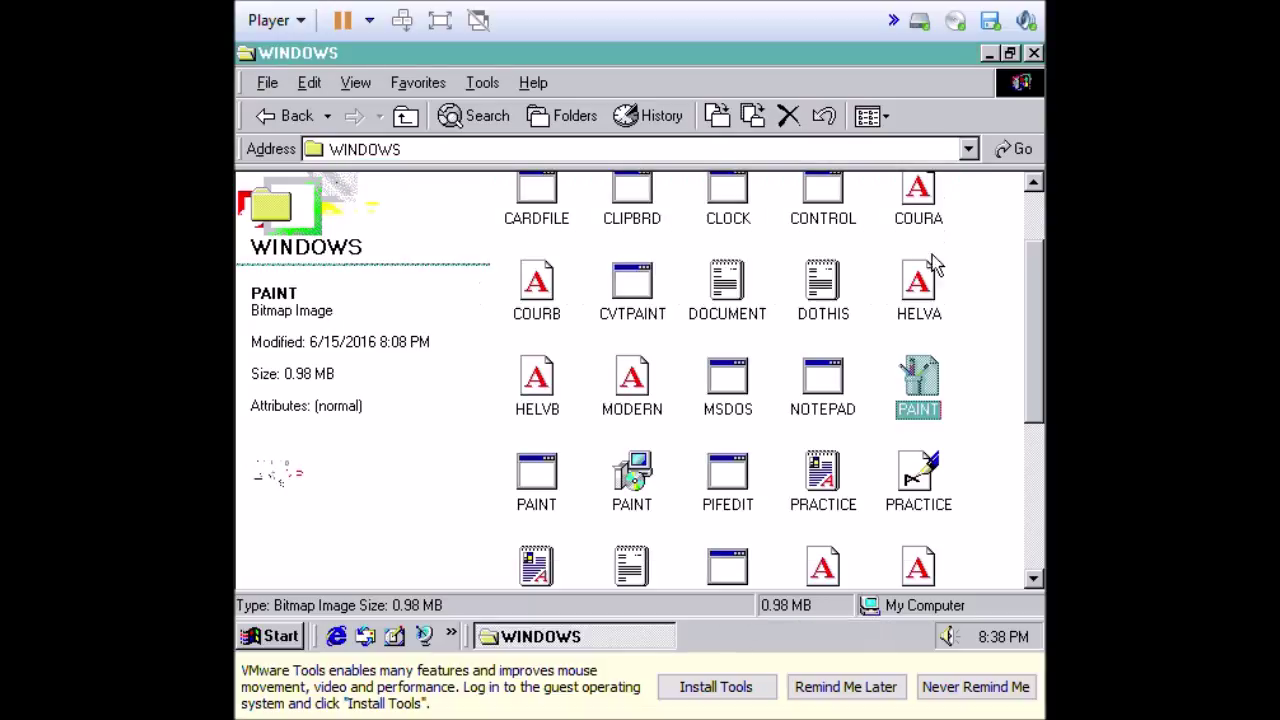
Open the PAINT bitmap for editing, write "me" in yellow below 3.11 with the Pencil, and save it on closing.
right_click(921, 388)
mouse_move(821, 170)
click(700, 167)
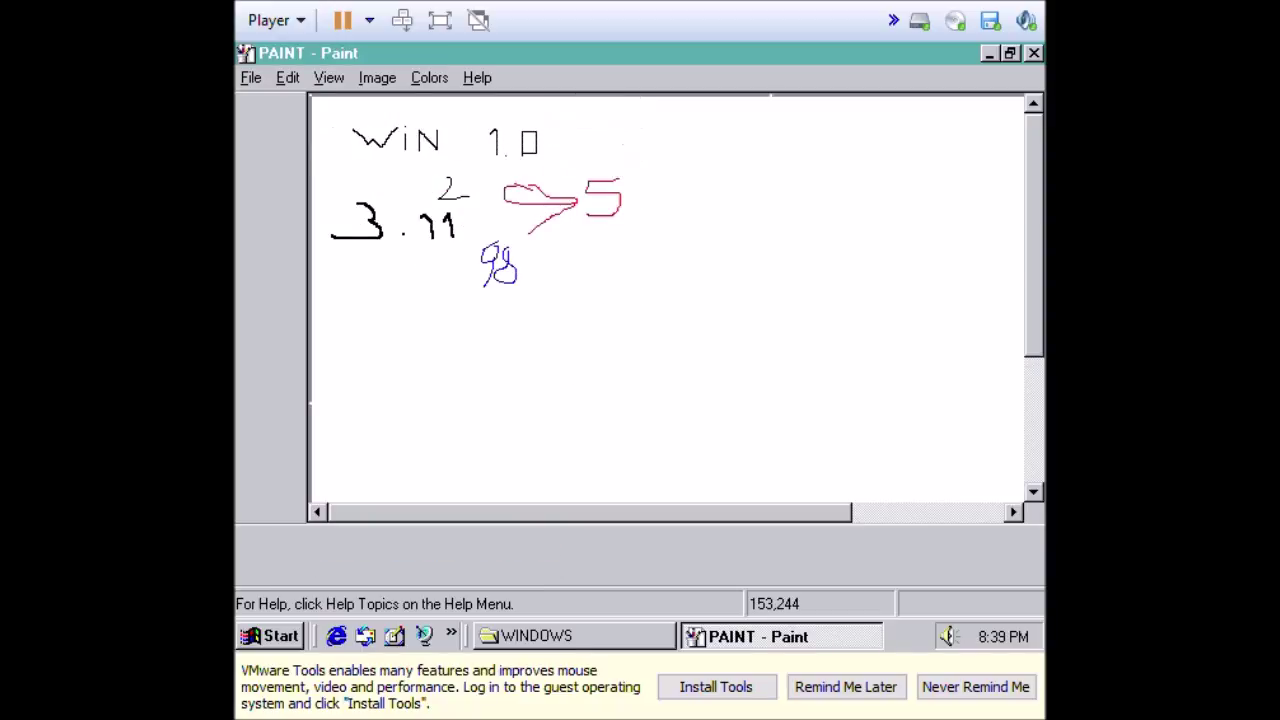
click(341, 563)
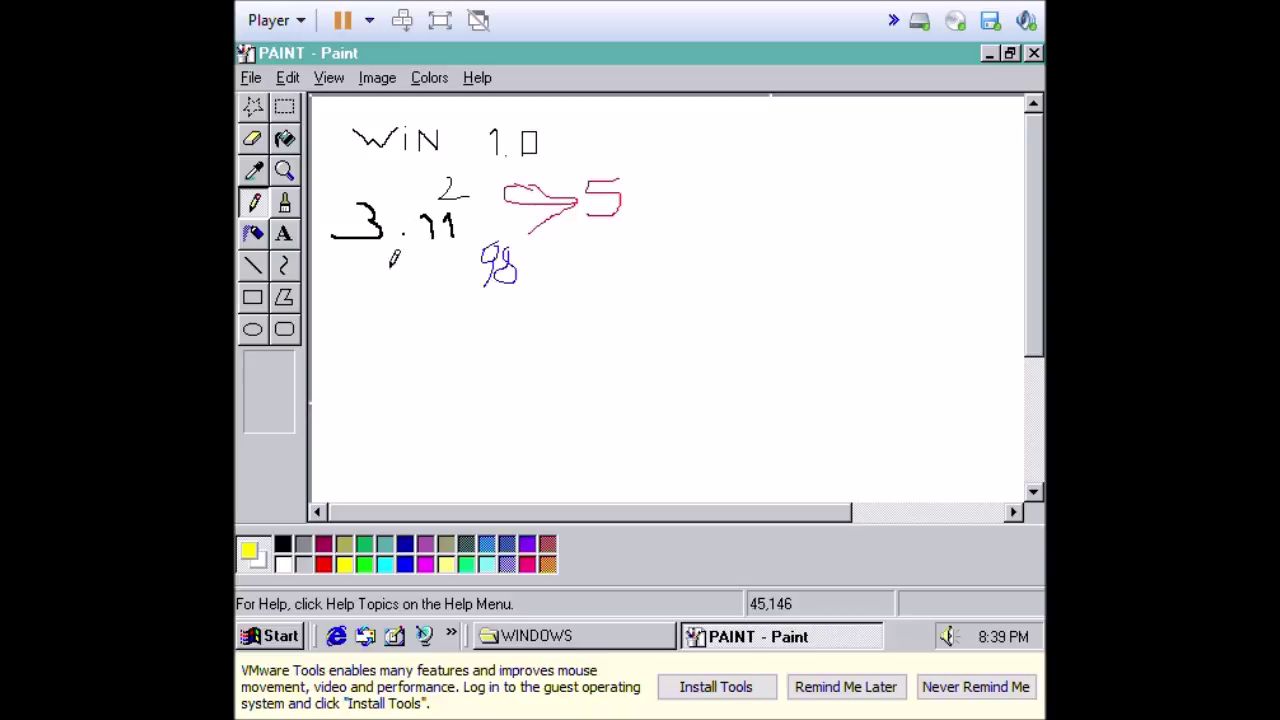
mouse_move(371, 282)
mouse_down()
mouse_move(418, 262)
mouse_move(444, 285)
mouse_up()
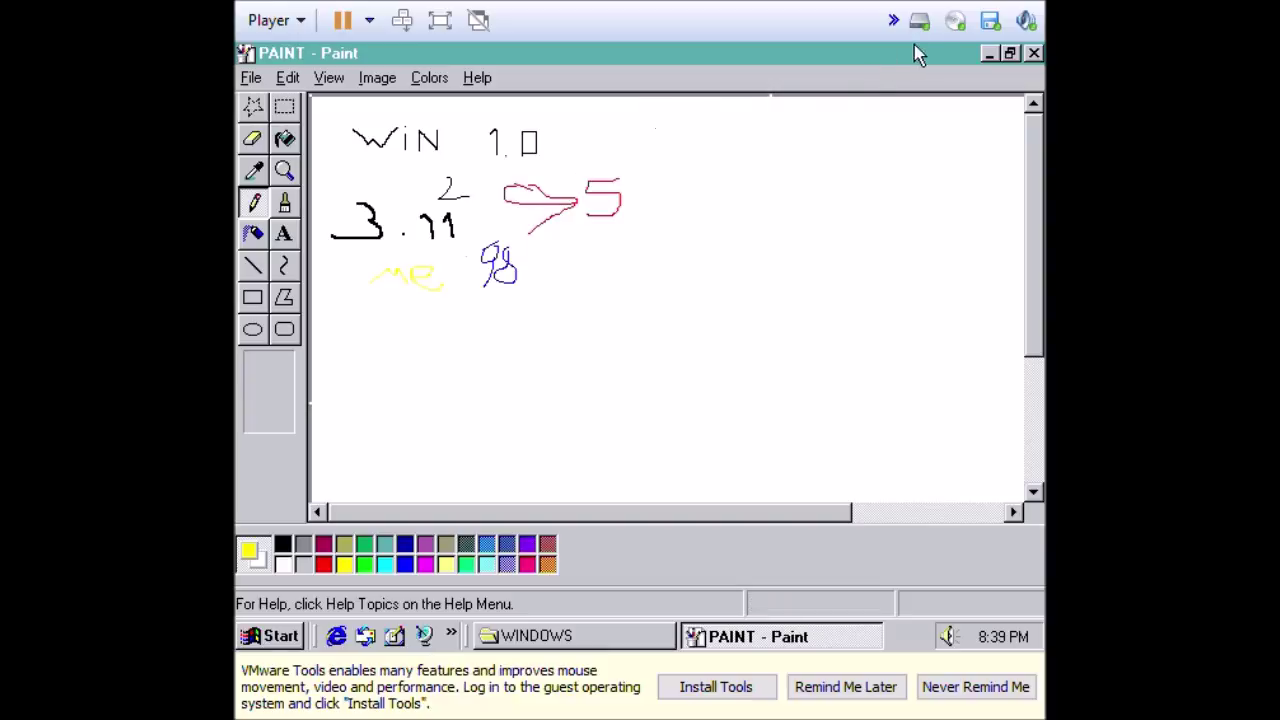
click(1033, 52)
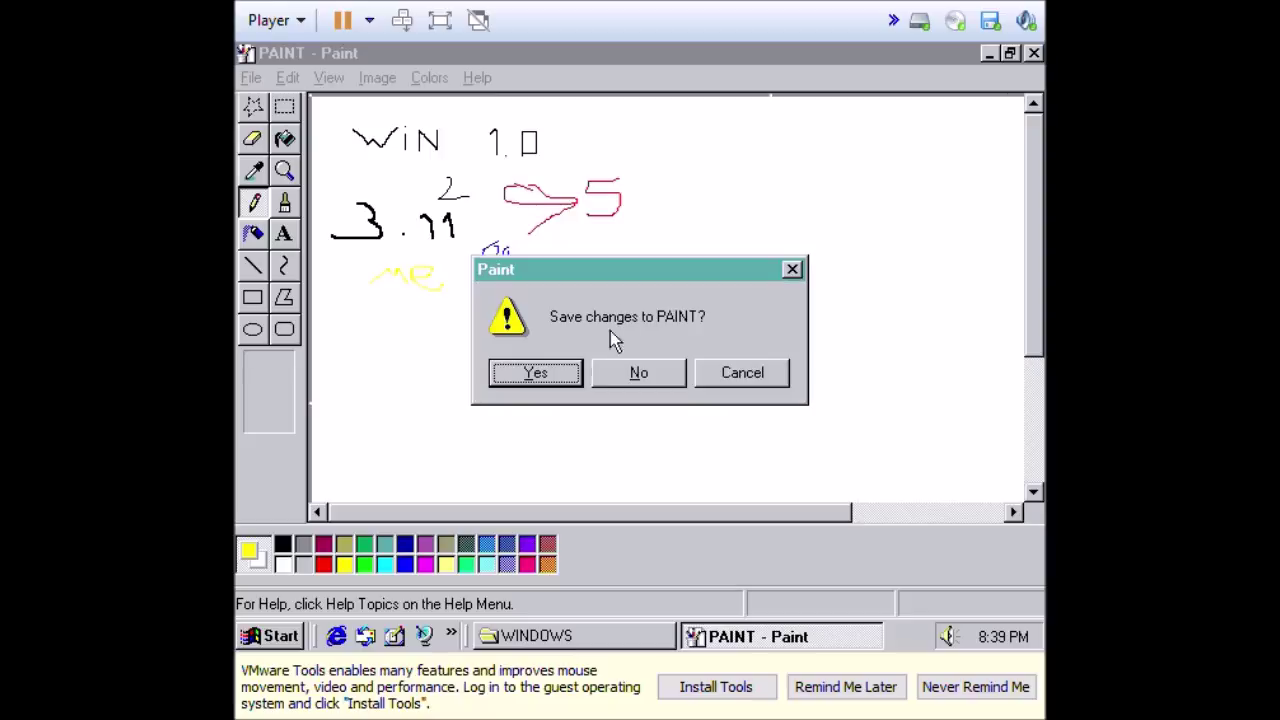
click(580, 372)
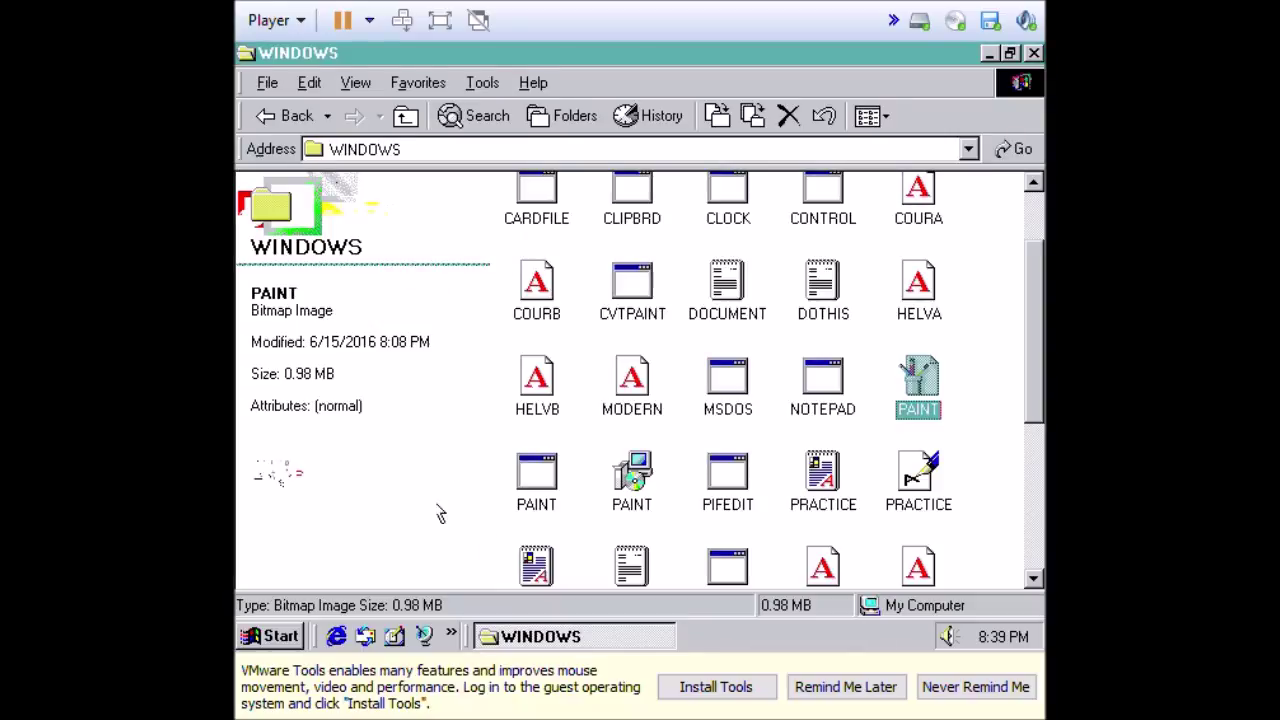
Run Another MWUNDEL from the Applications program group and close the Microsoft Undelete window.
click(270, 636)
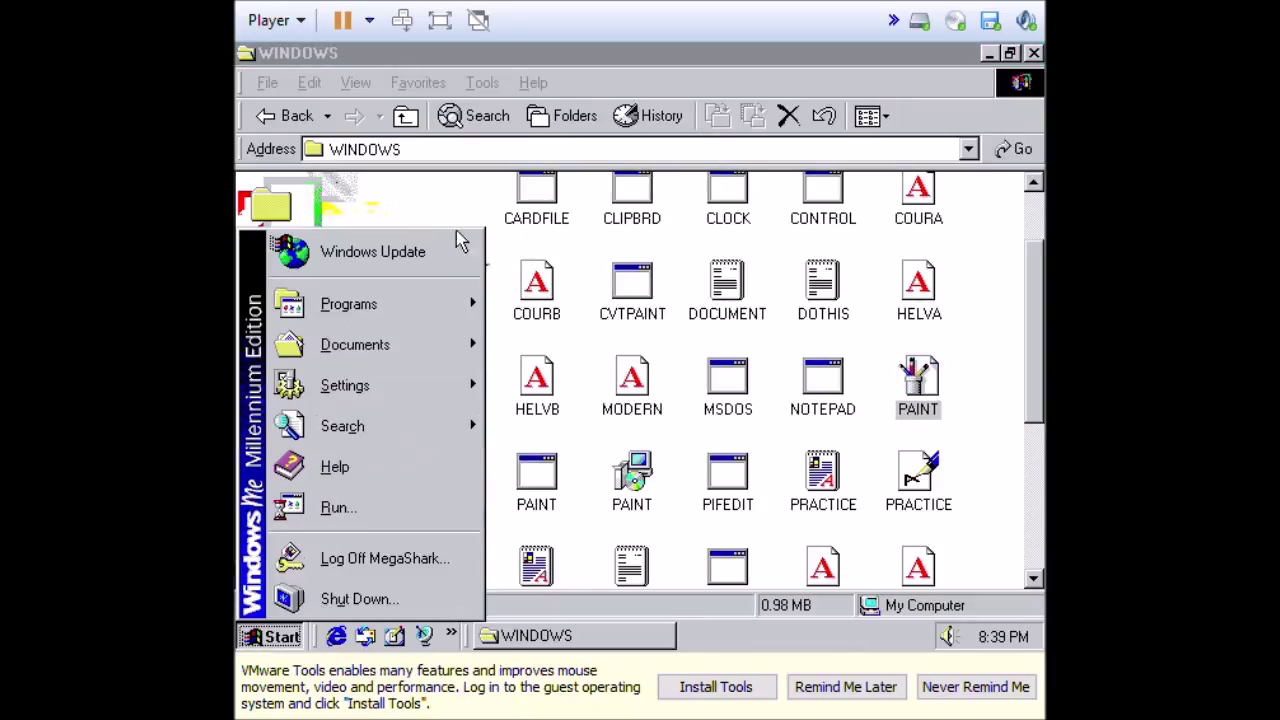
mouse_move(433, 308)
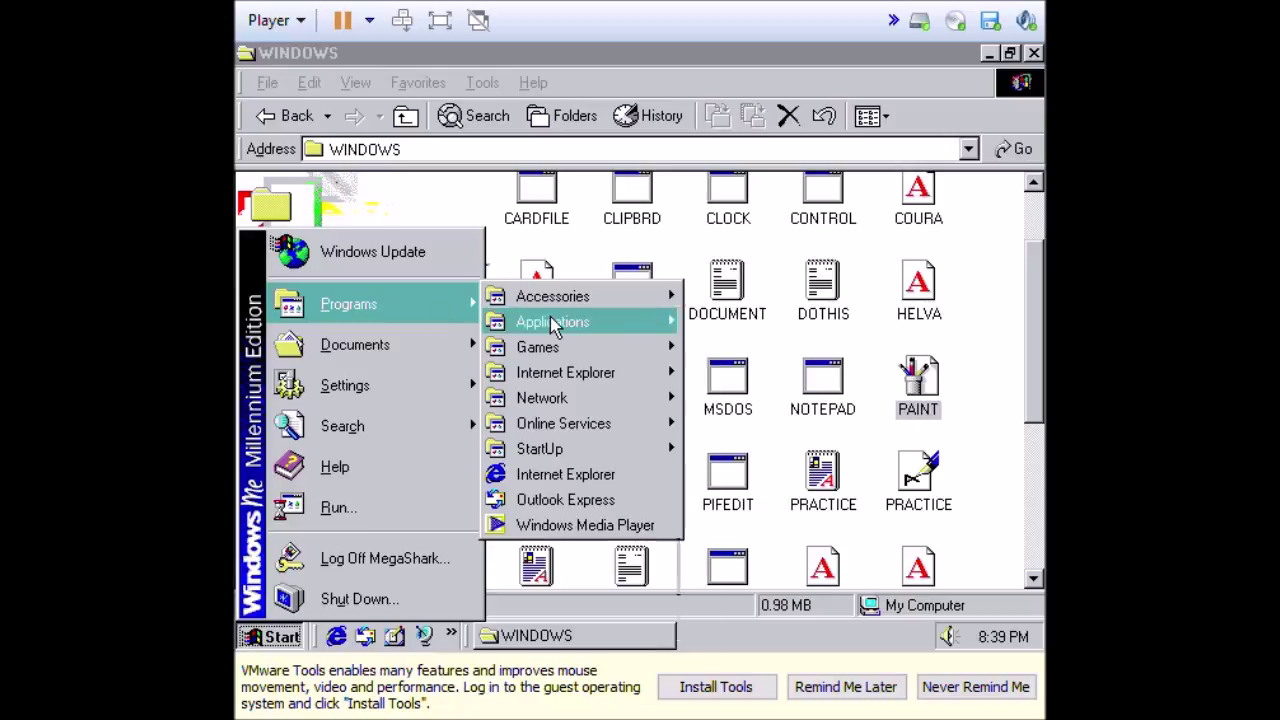
mouse_move(556, 328)
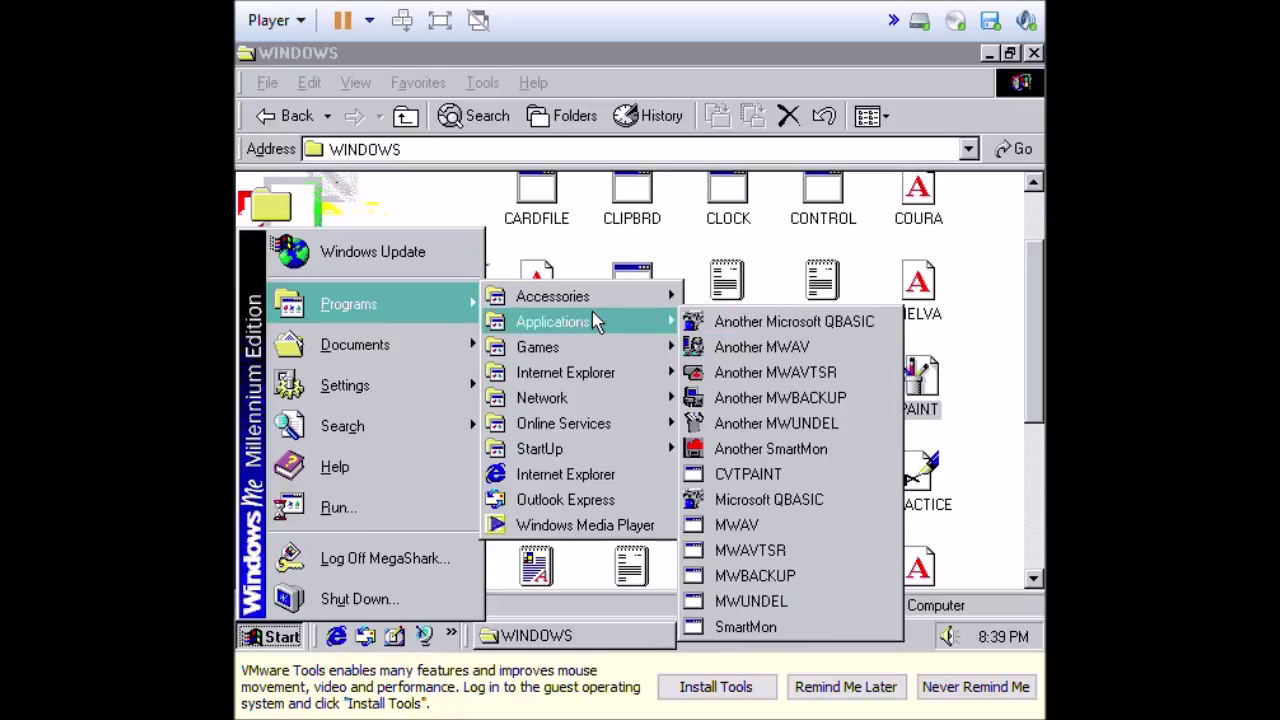
click(757, 431)
click(774, 386)
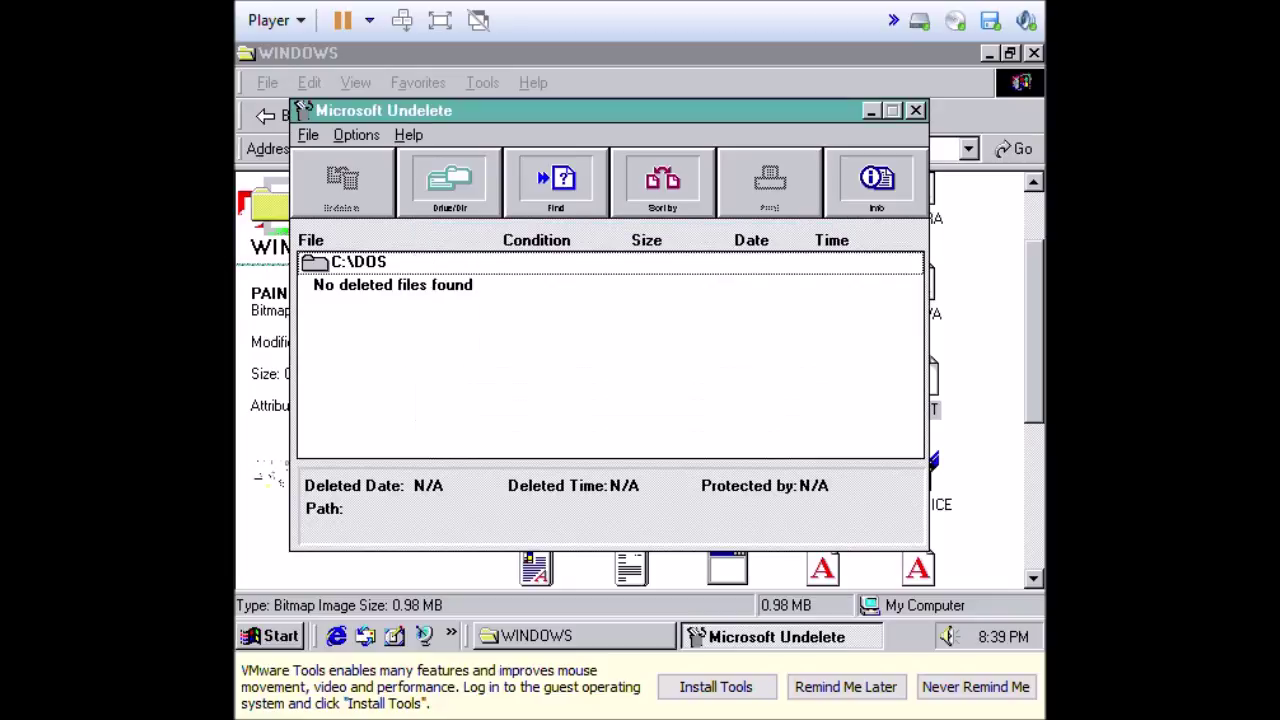
click(915, 110)
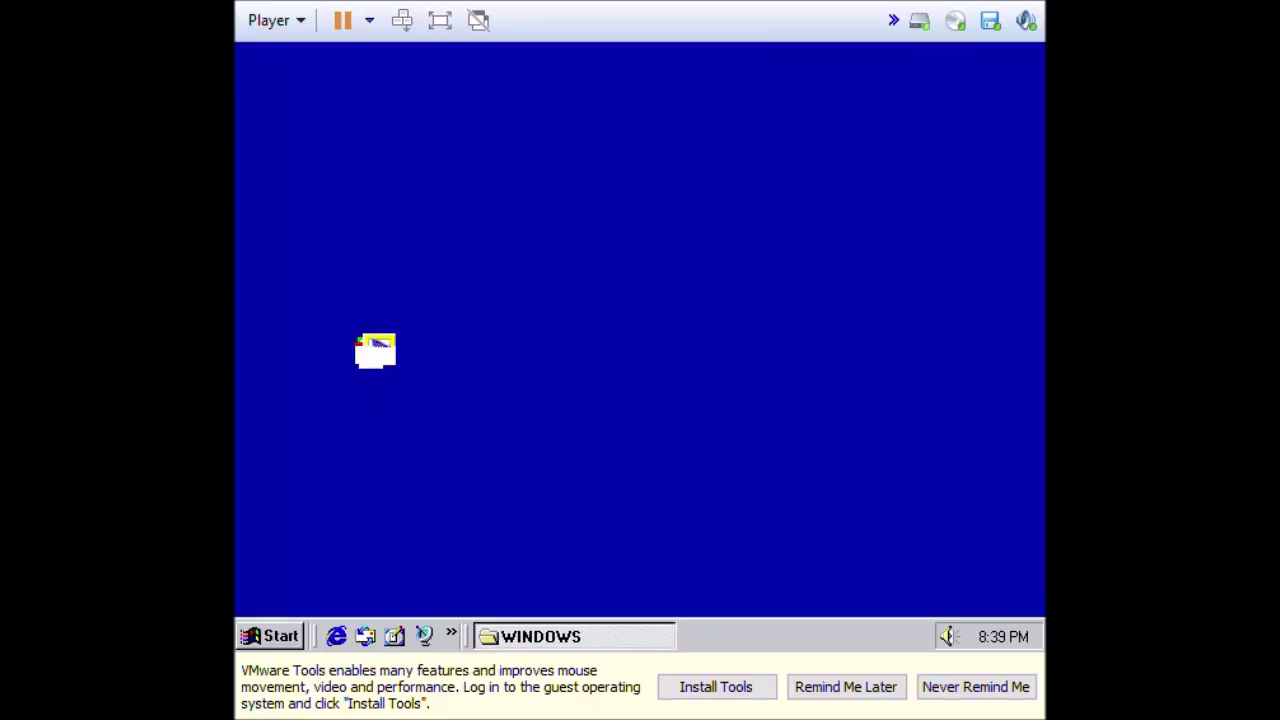
Close the WINDOWS folder window and shut down Windows Millennium.
click(1034, 53)
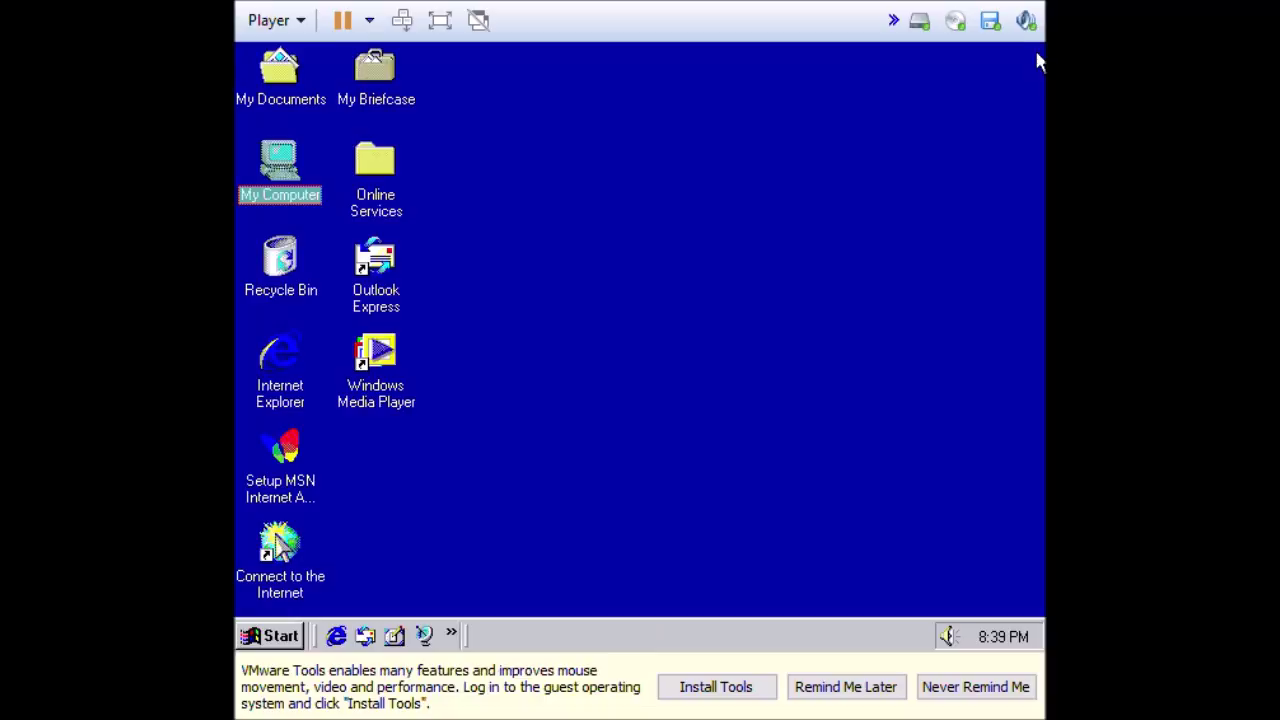
click(679, 305)
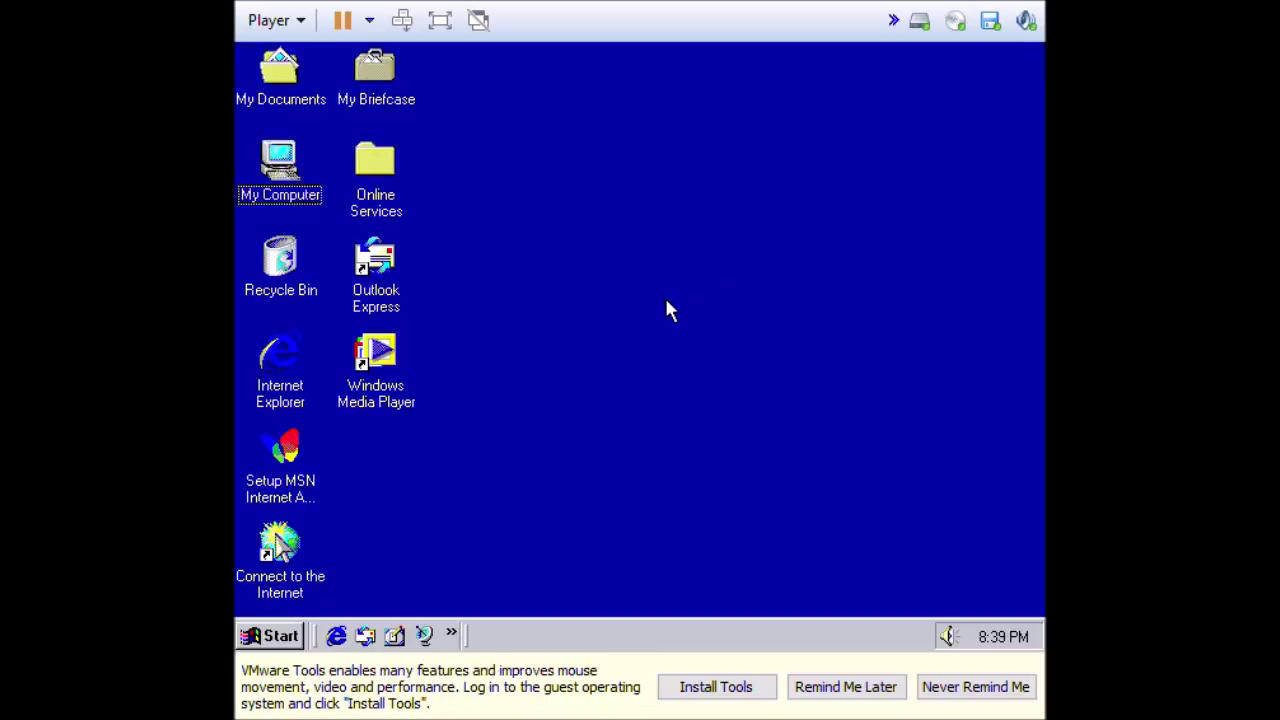
click(283, 640)
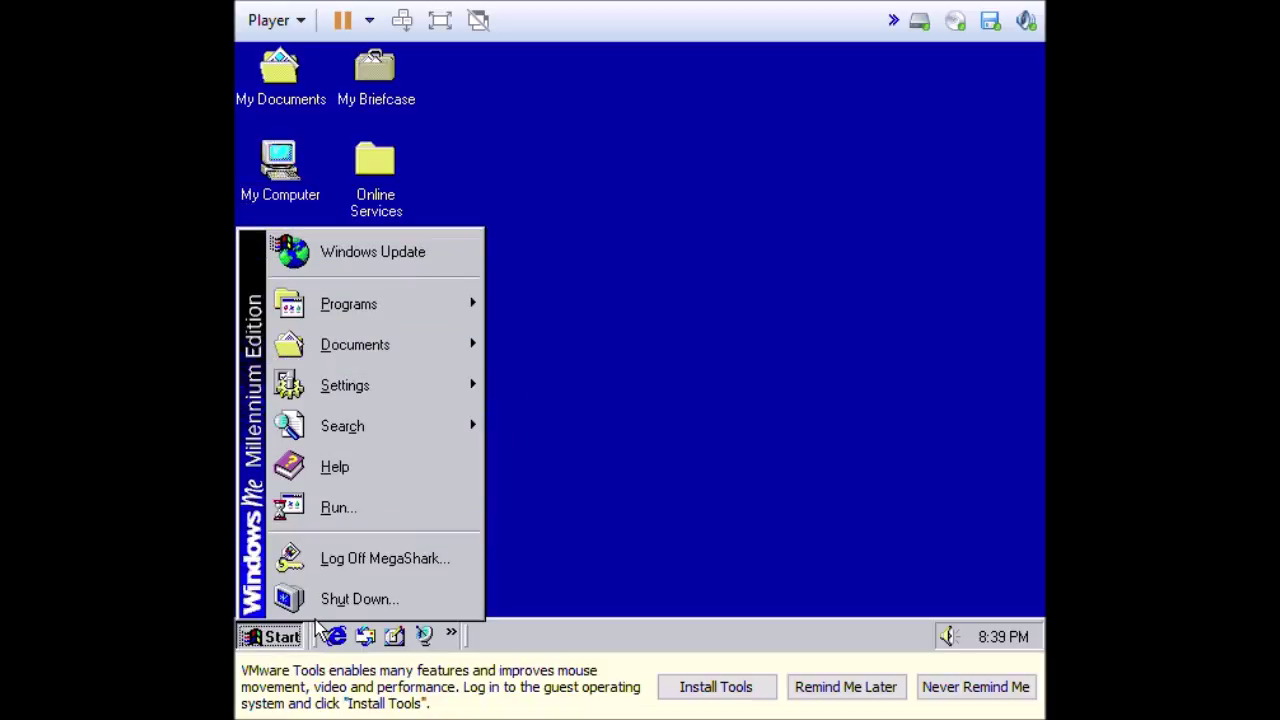
click(670, 445)
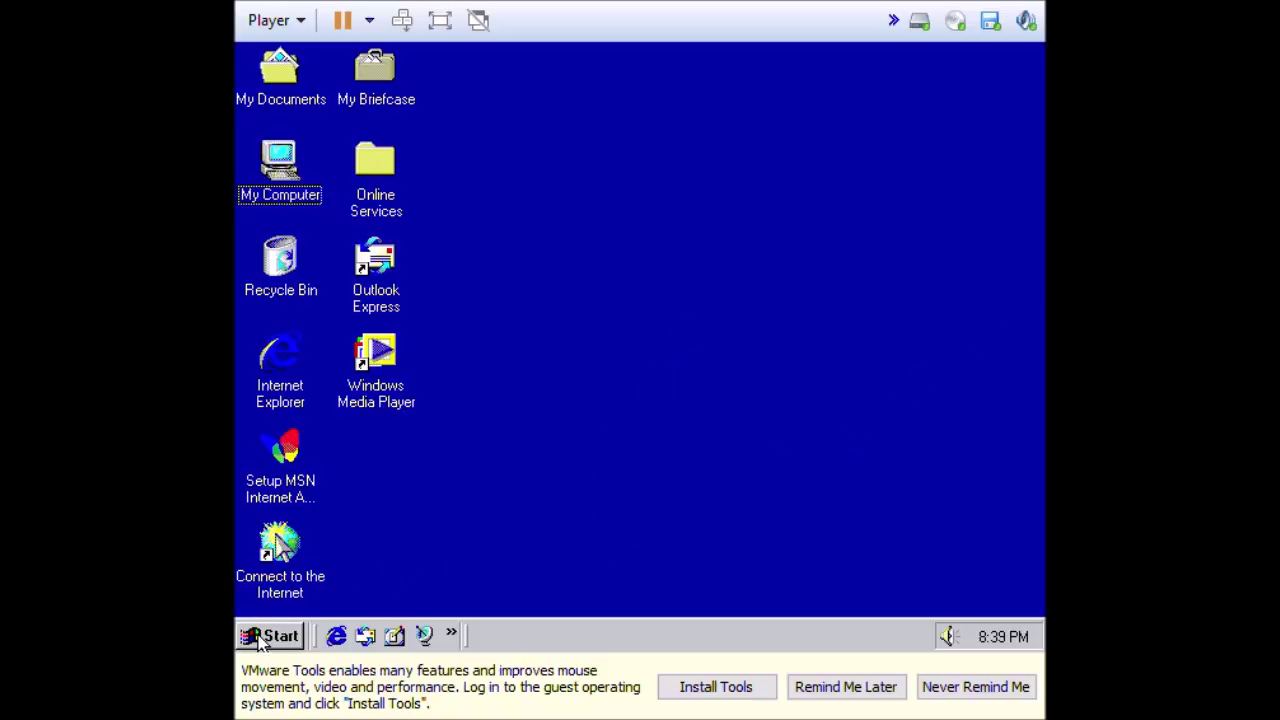
click(296, 637)
click(340, 599)
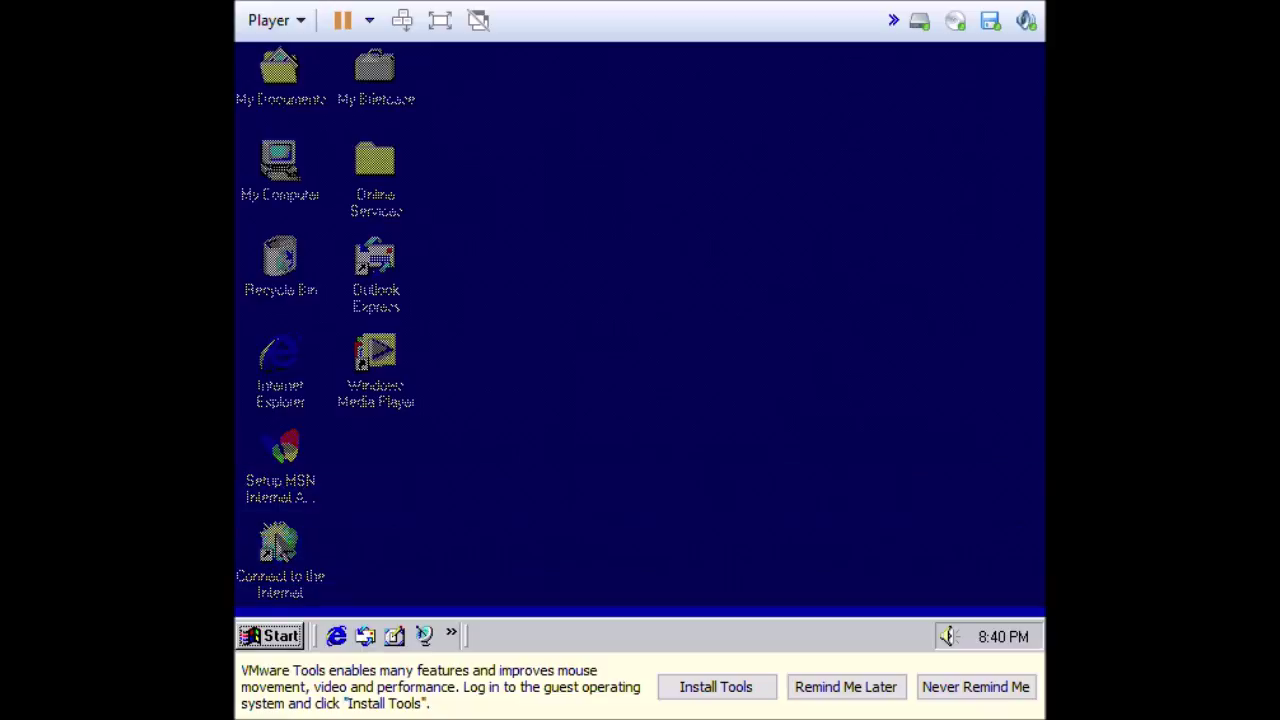
click(581, 423)
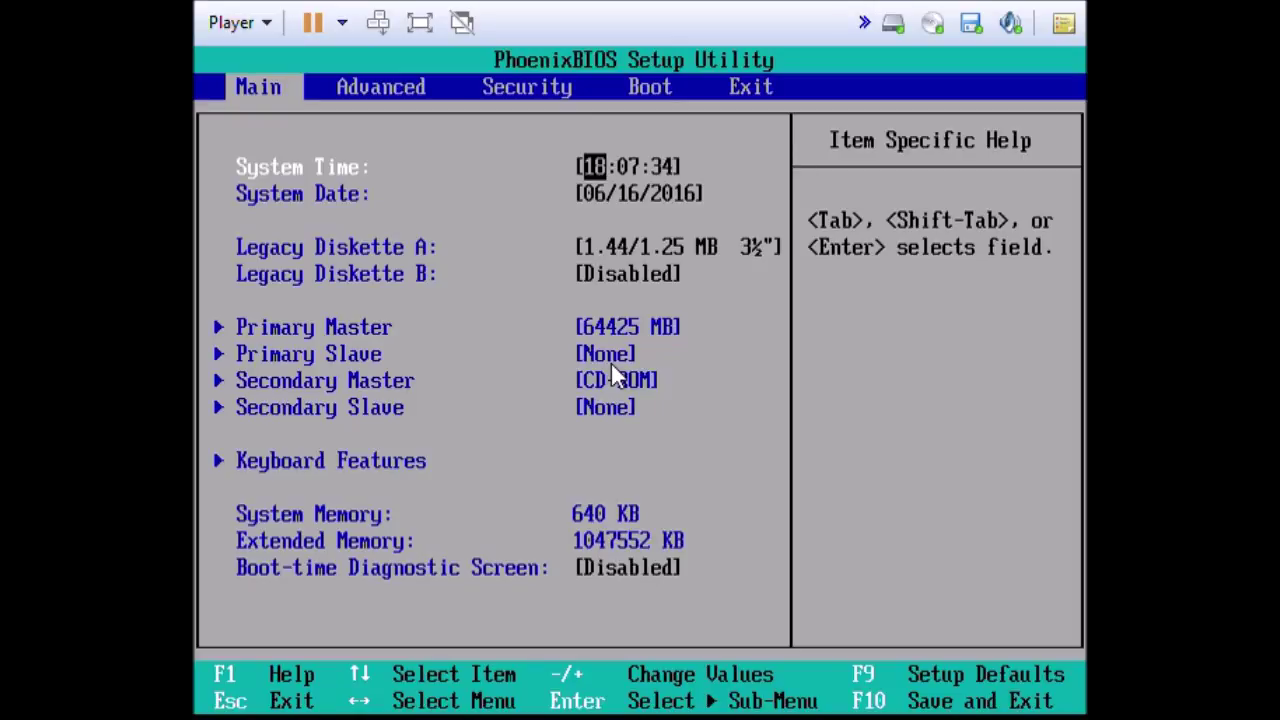
Change the BIOS boot order to CD-ROM Drive, Removable Devices, Hard Drive, and exit saving changes.
key(Right)
key(Right)
key(Right)
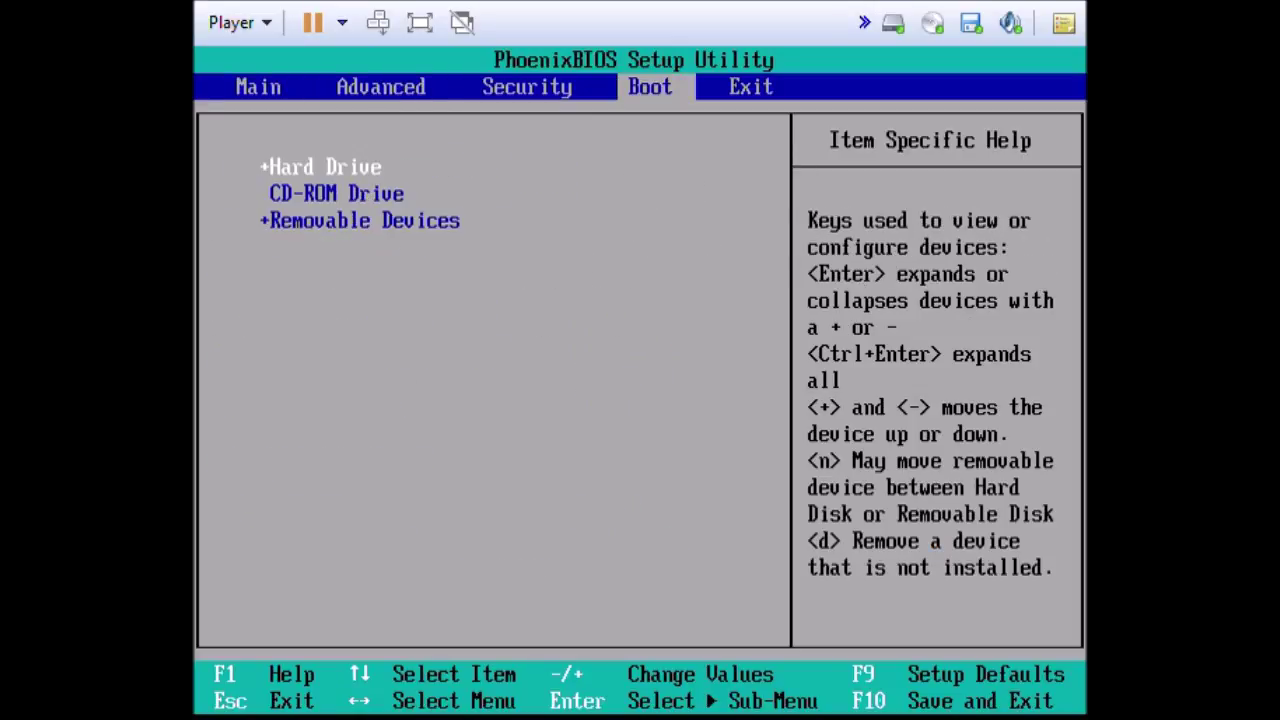
key(minus)
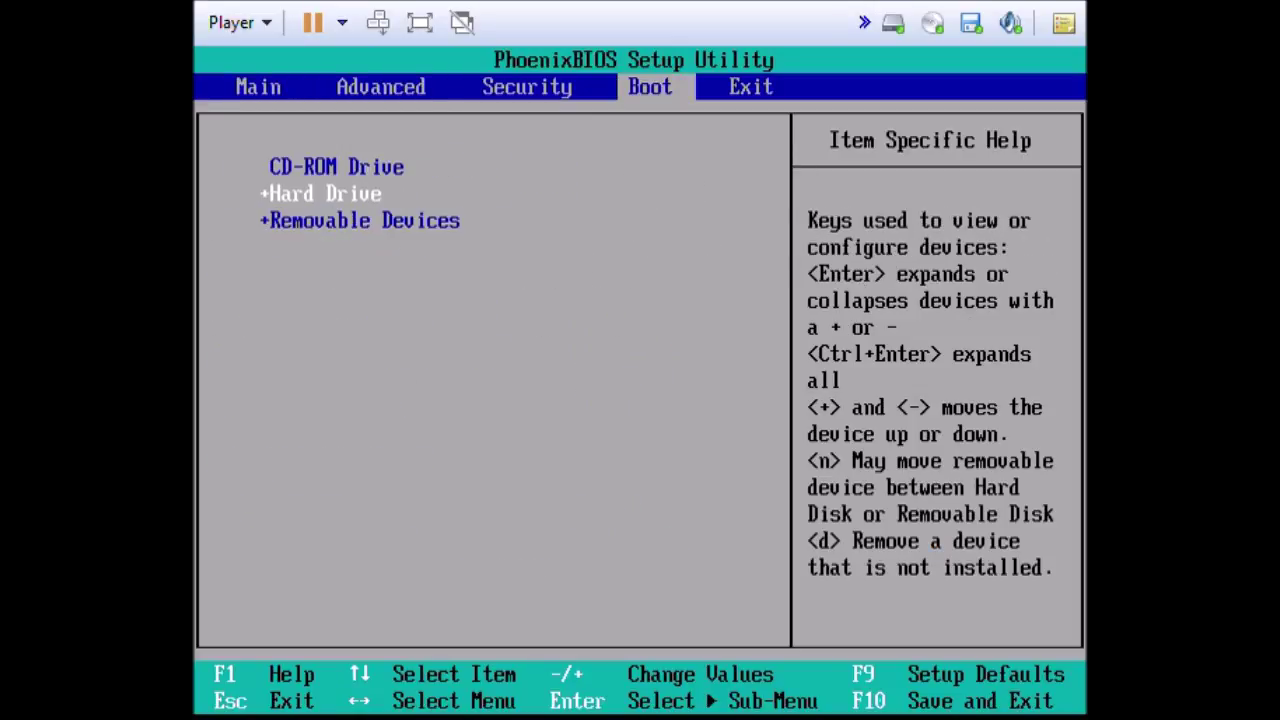
key(minus)
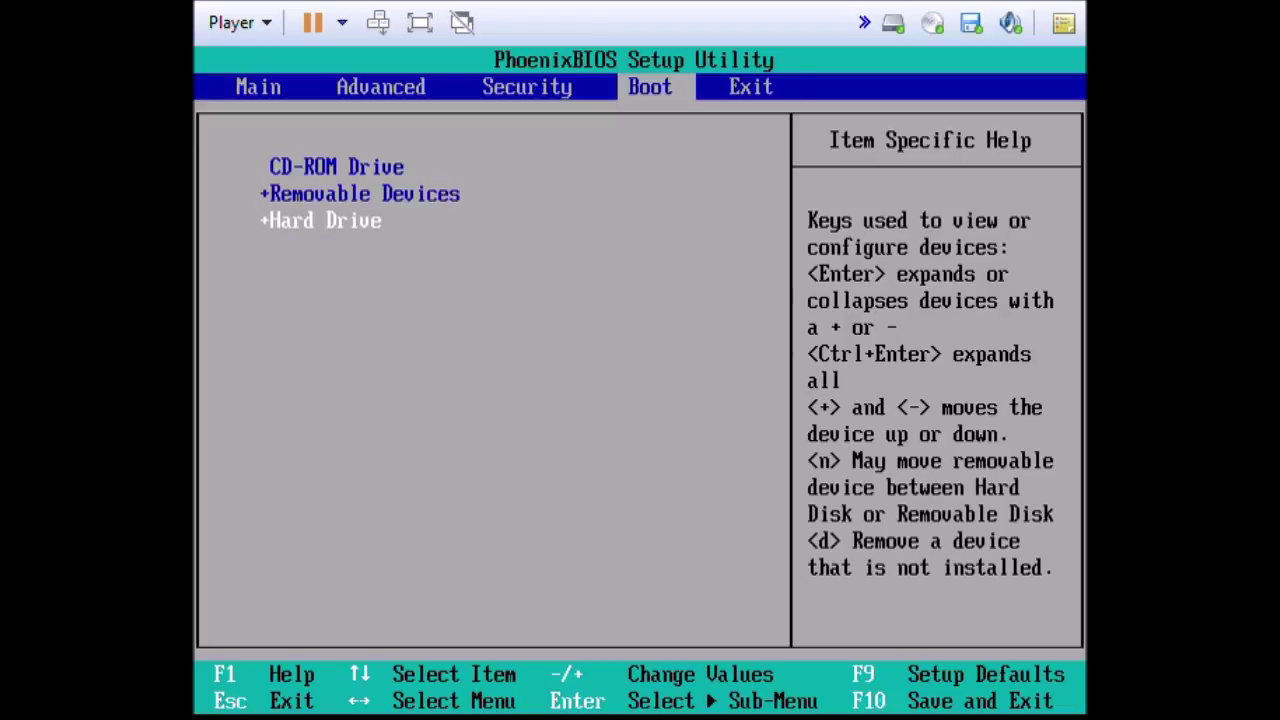
key(Right)
key(Return)
key(Return)
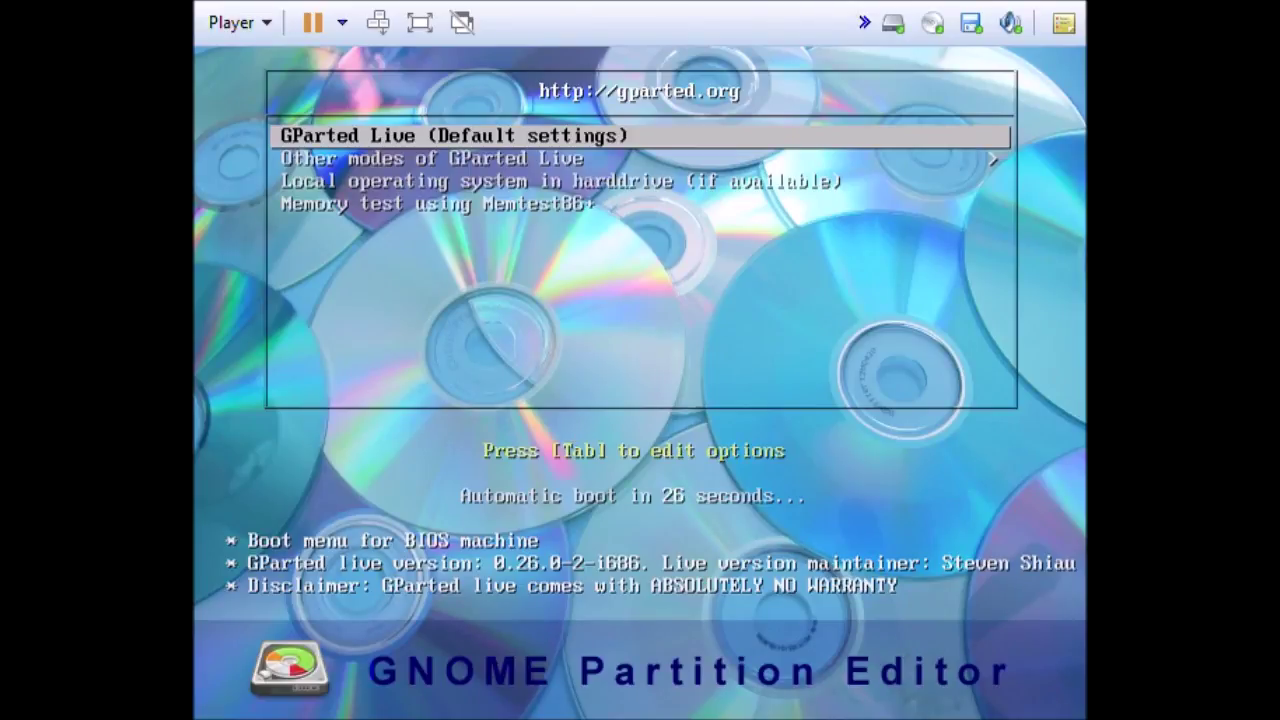
Boot GParted Live with default settings, leave the keymap untouched, and choose language 33, US English.
key(Return)
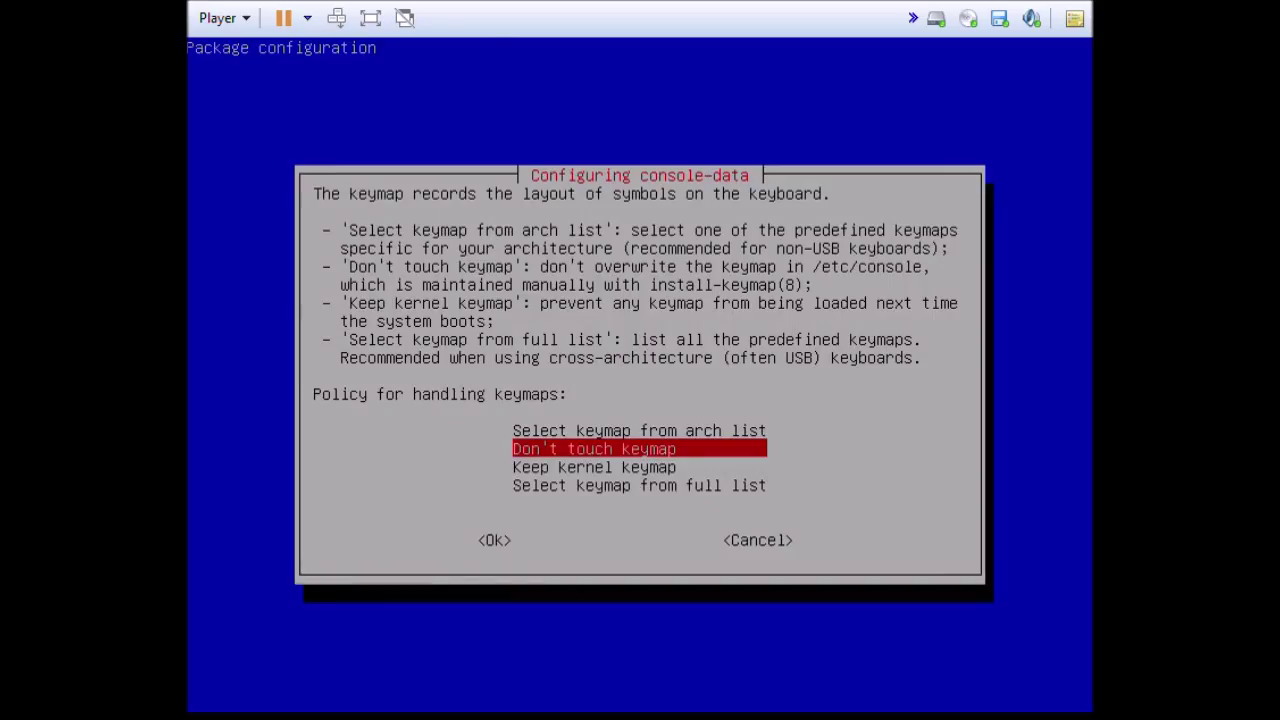
key(Return)
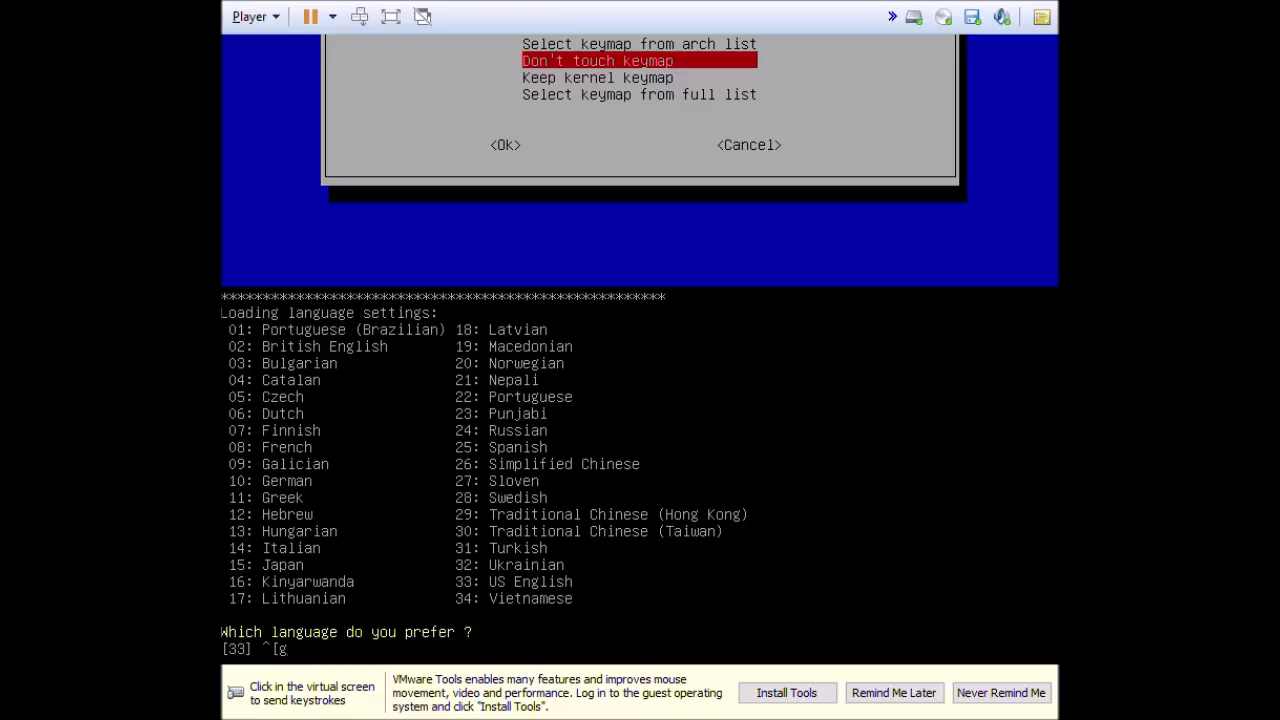
key(BackSpace)
key(BackSpace)
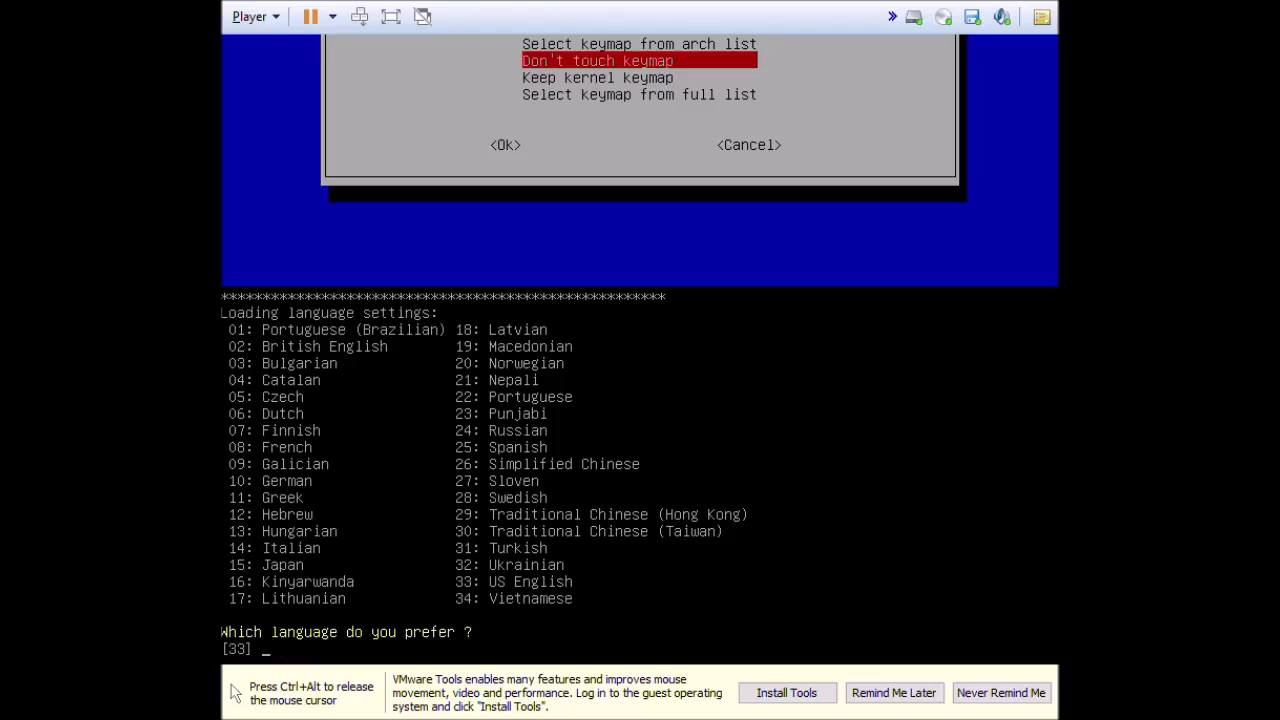
text(33)
key(Return)
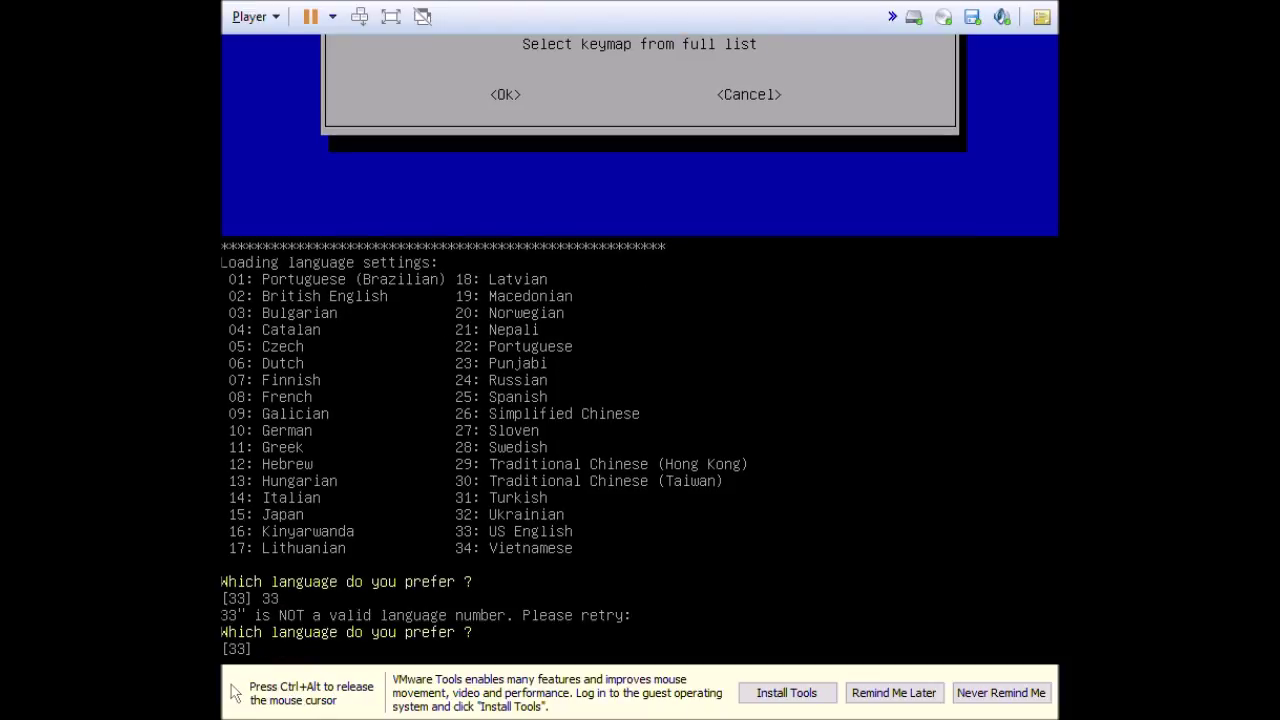
text(33)
key(Return)
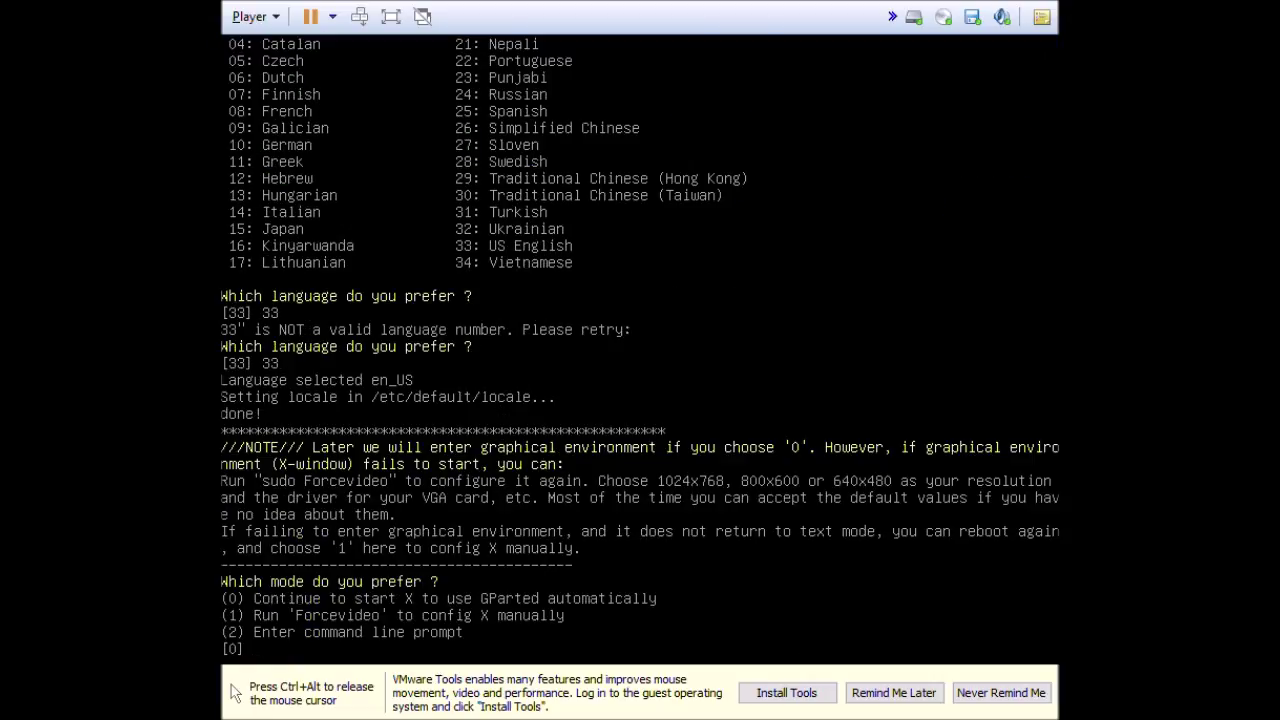
Enter the command line prompt with mode 2, try running "sudo forcevideo", and exit the shell to continue to the graphical environment.
text(2)
key(Return)
text(sudo forcevideo)
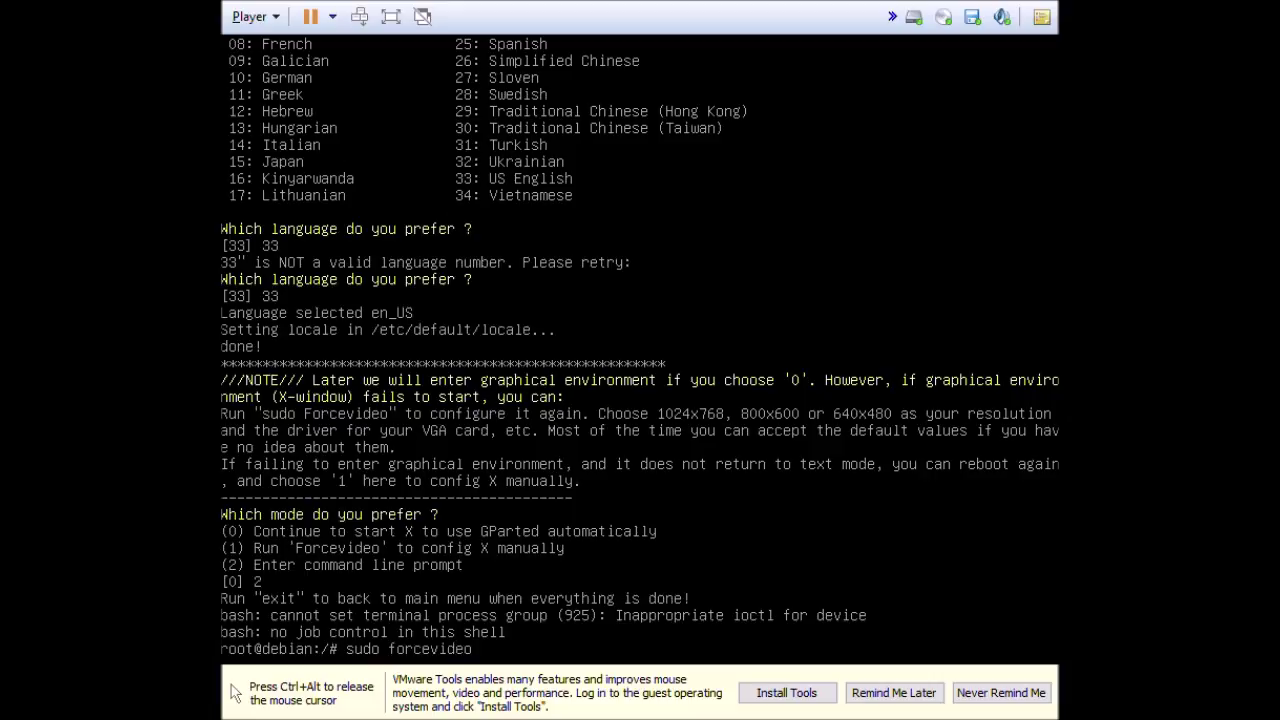
key(Return)
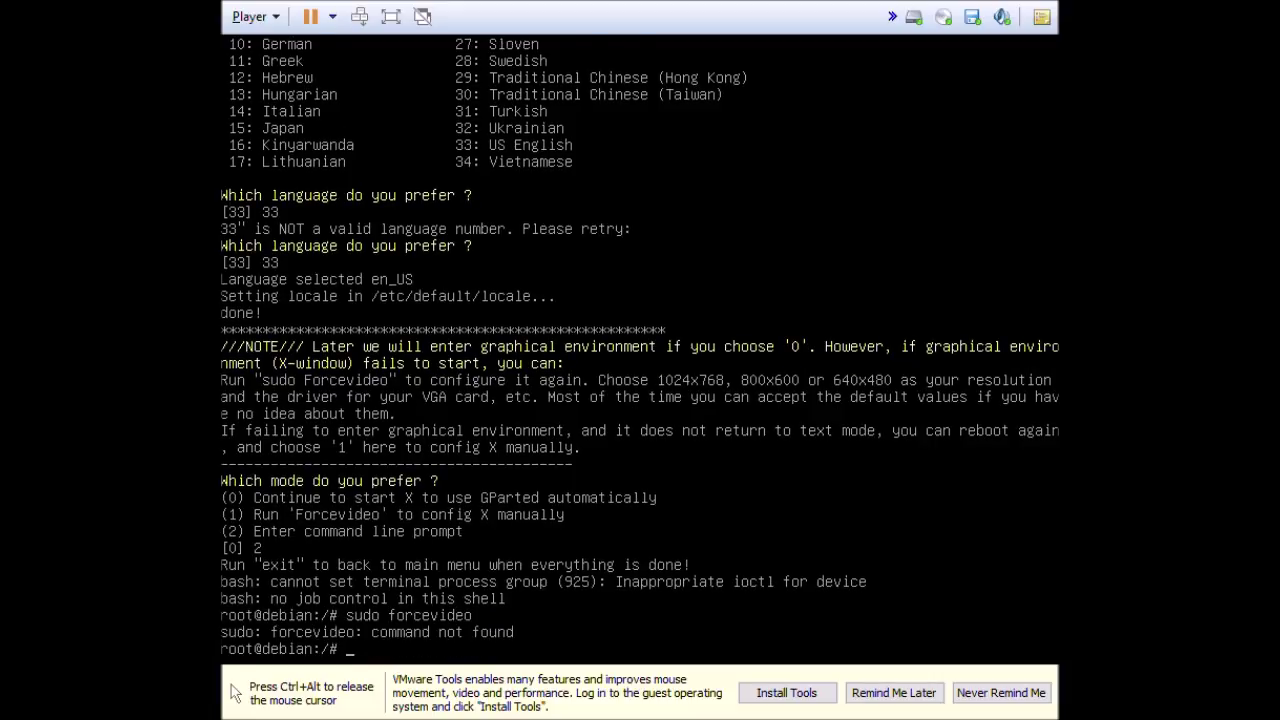
text(exit)
key(Return)
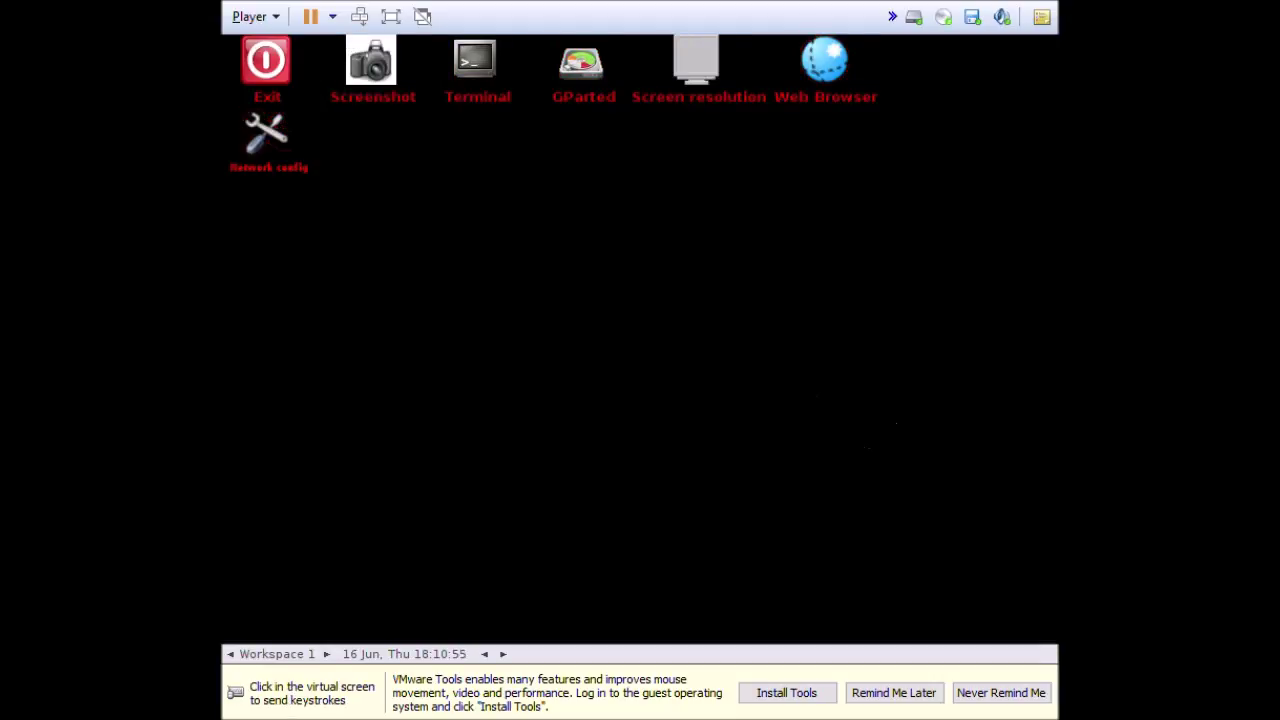
Open GParted and queue a resize of the fat32 partition /dev/sda1 to 61440 MiB.
click(581, 86)
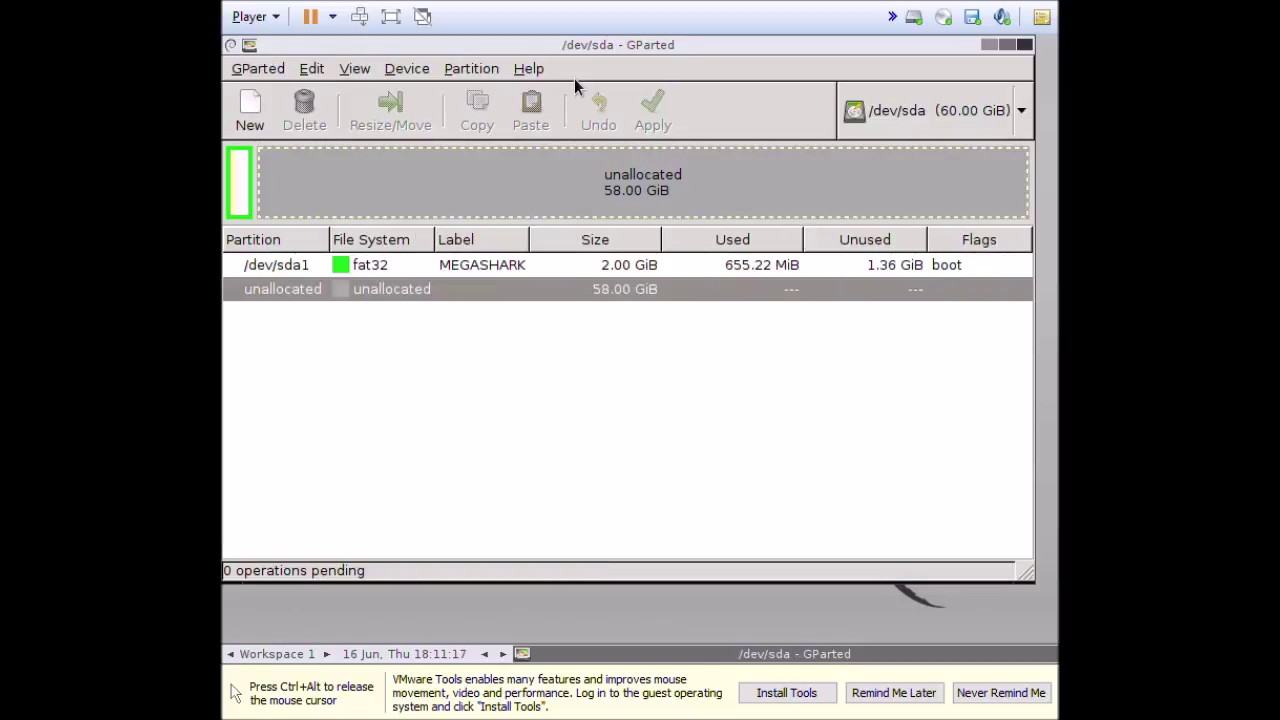
click(450, 266)
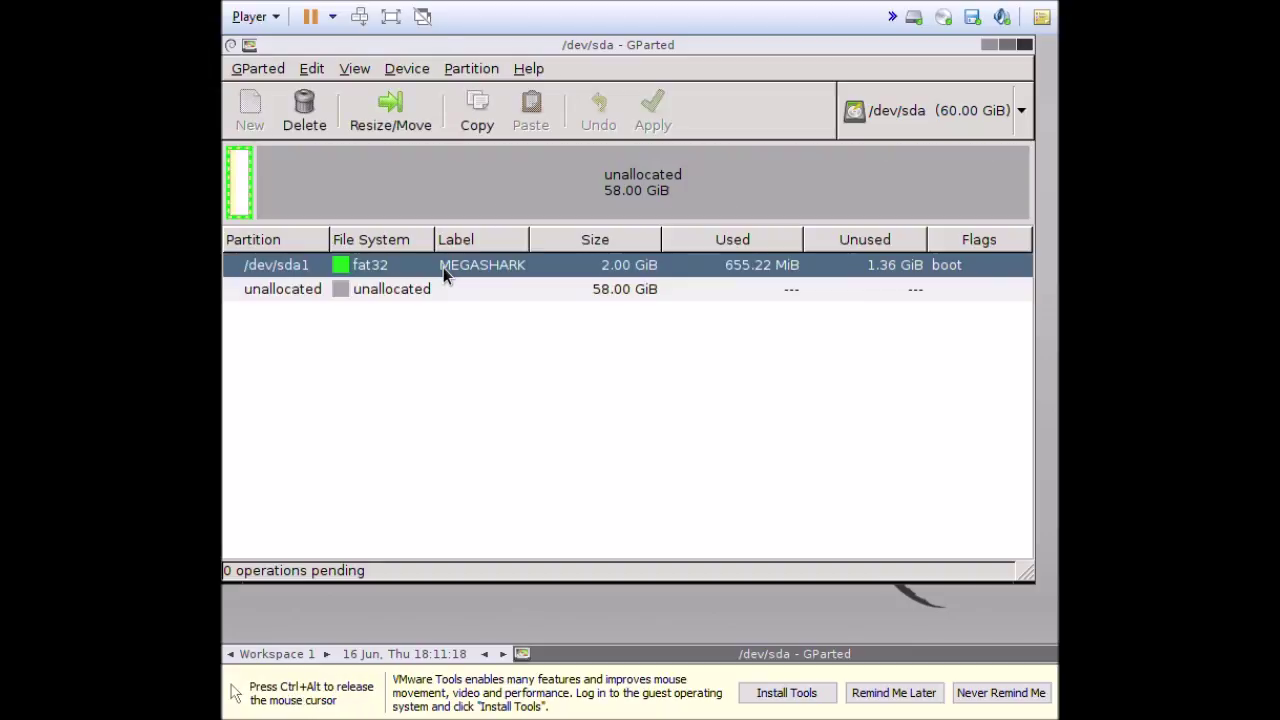
click(400, 115)
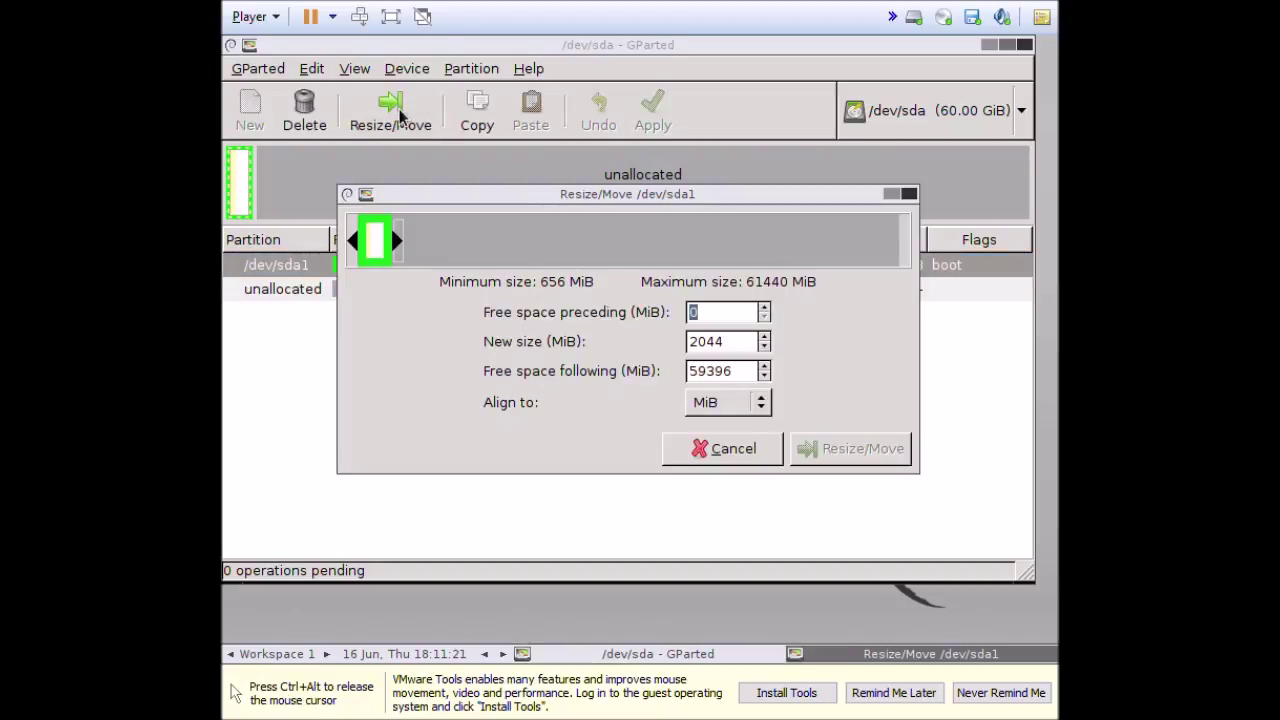
key(Tab)
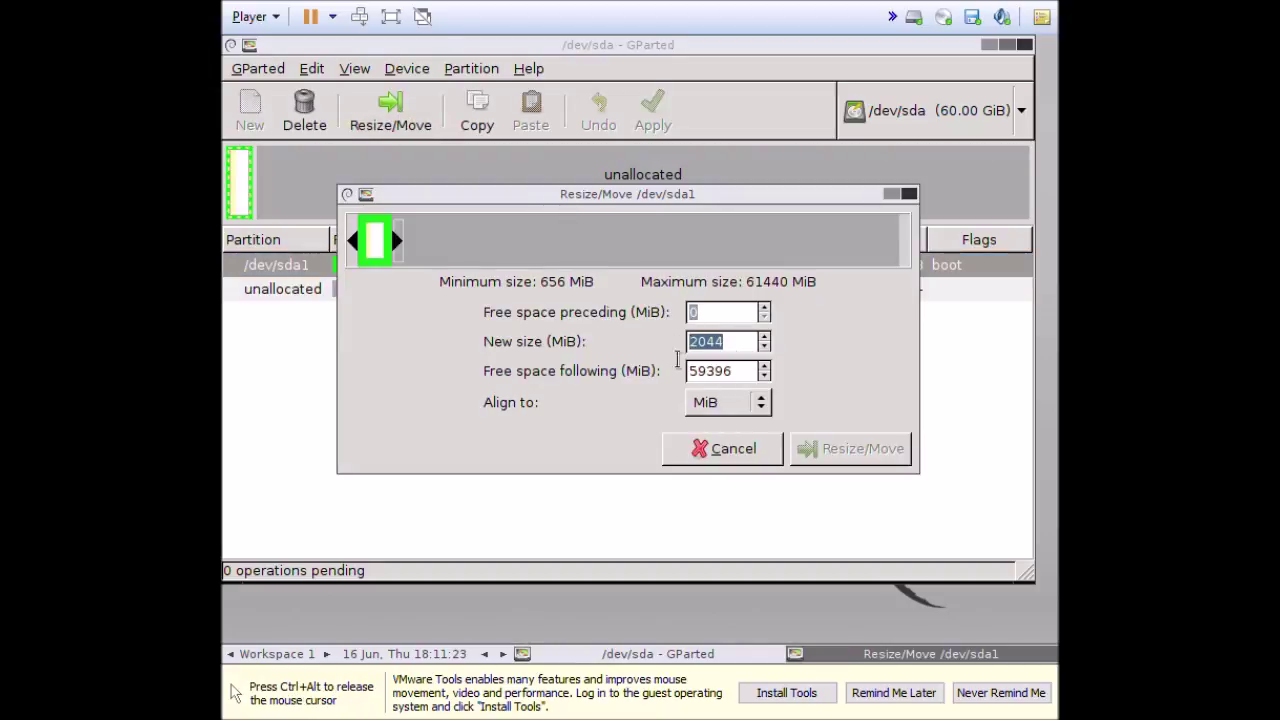
text(61440)
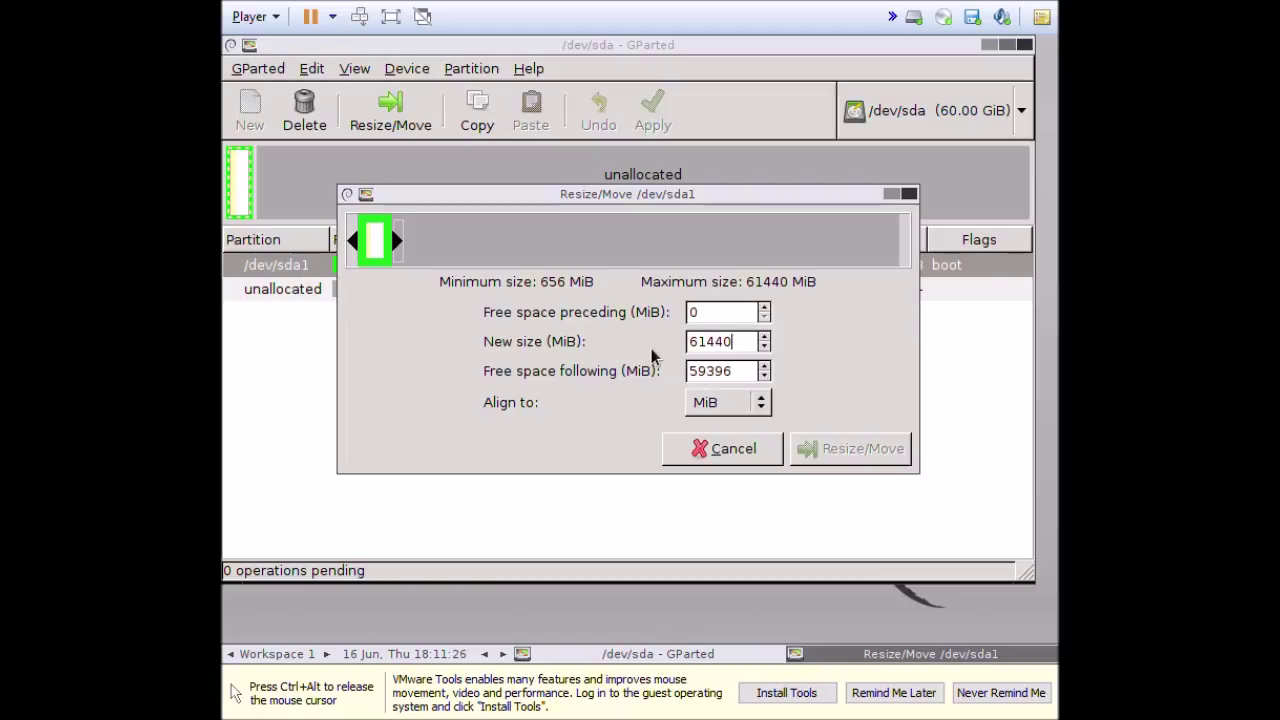
key(Tab)
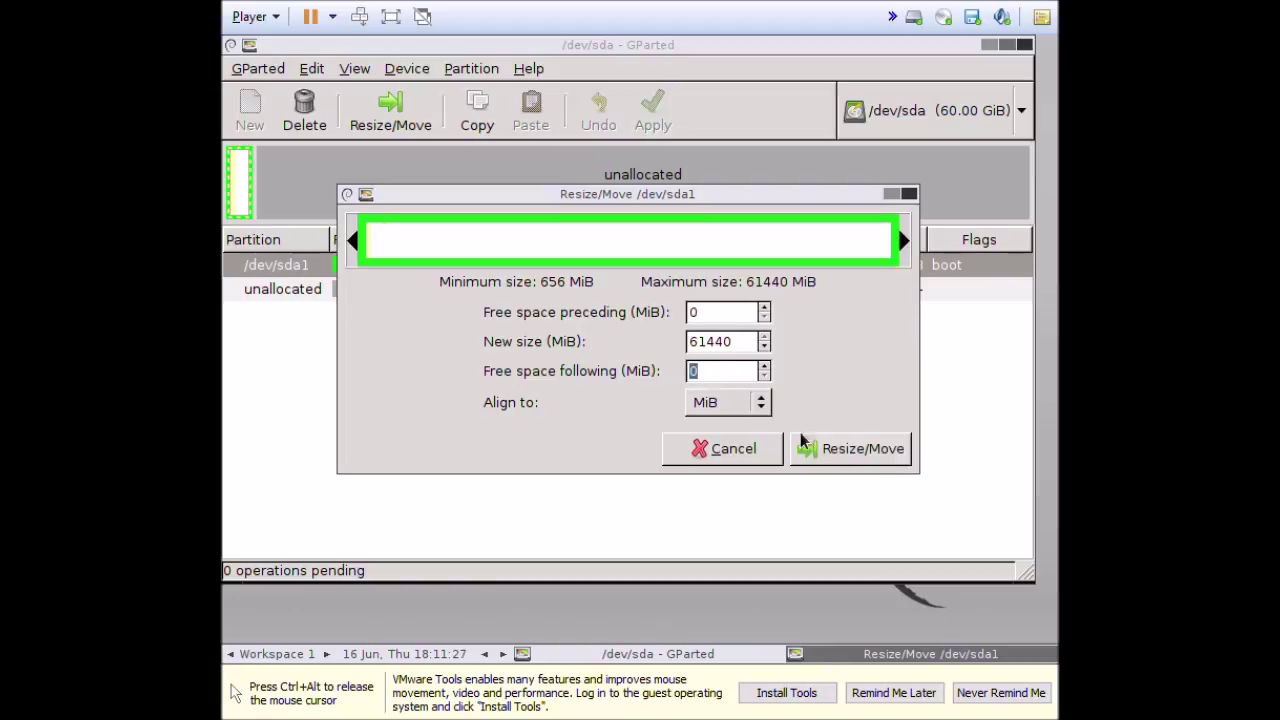
click(886, 455)
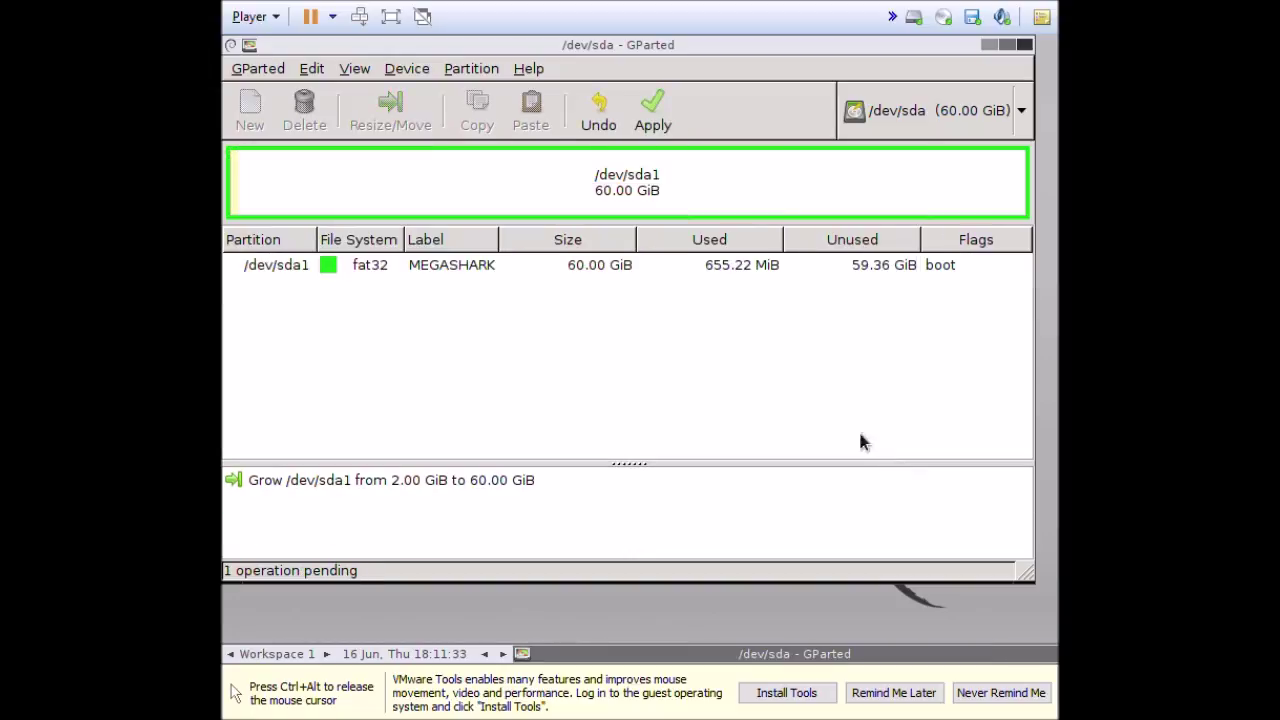
Apply the pending resize of /dev/sda1, close the operations report, and release the cursor from the virtual machine.
click(657, 108)
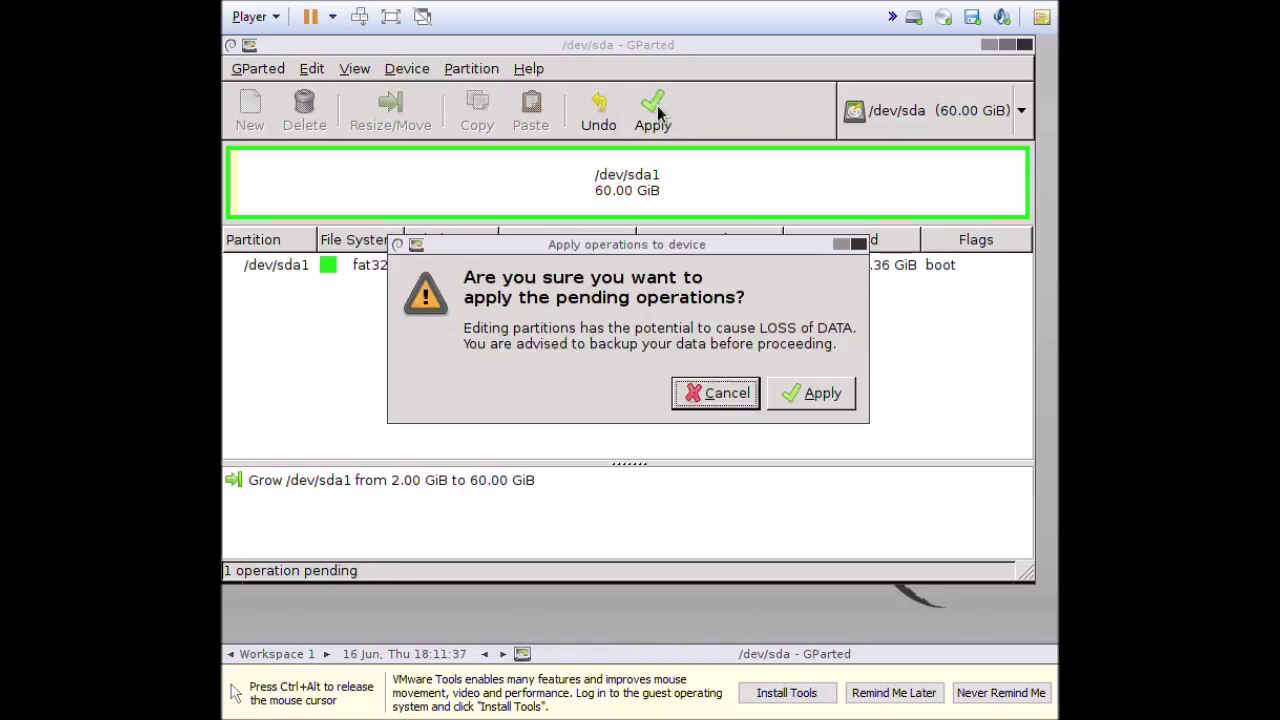
click(814, 395)
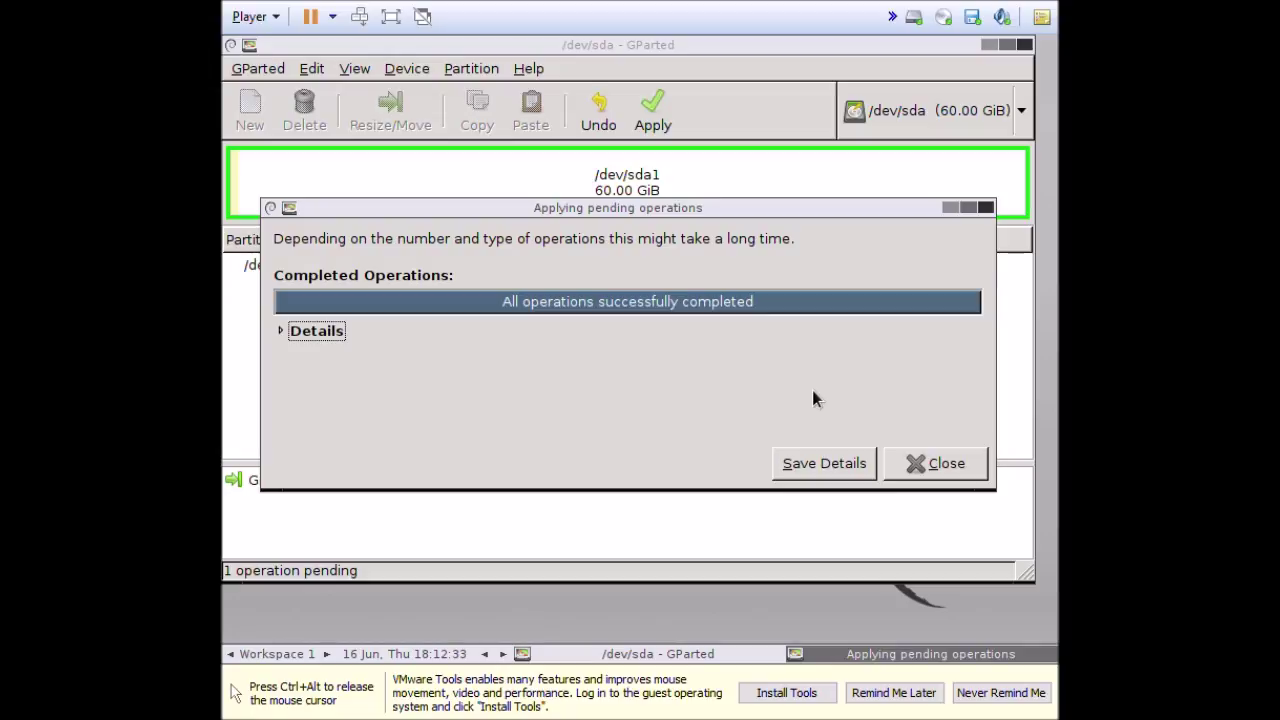
click(947, 462)
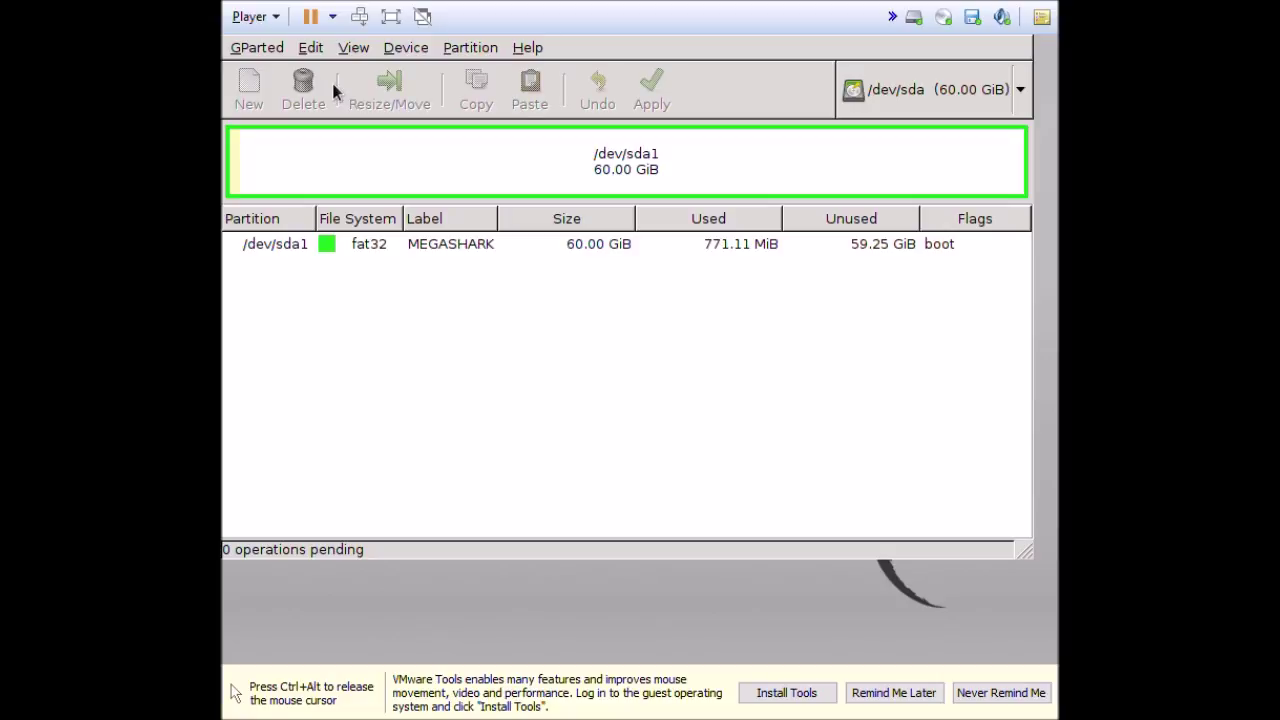
key(ctrl+alt)
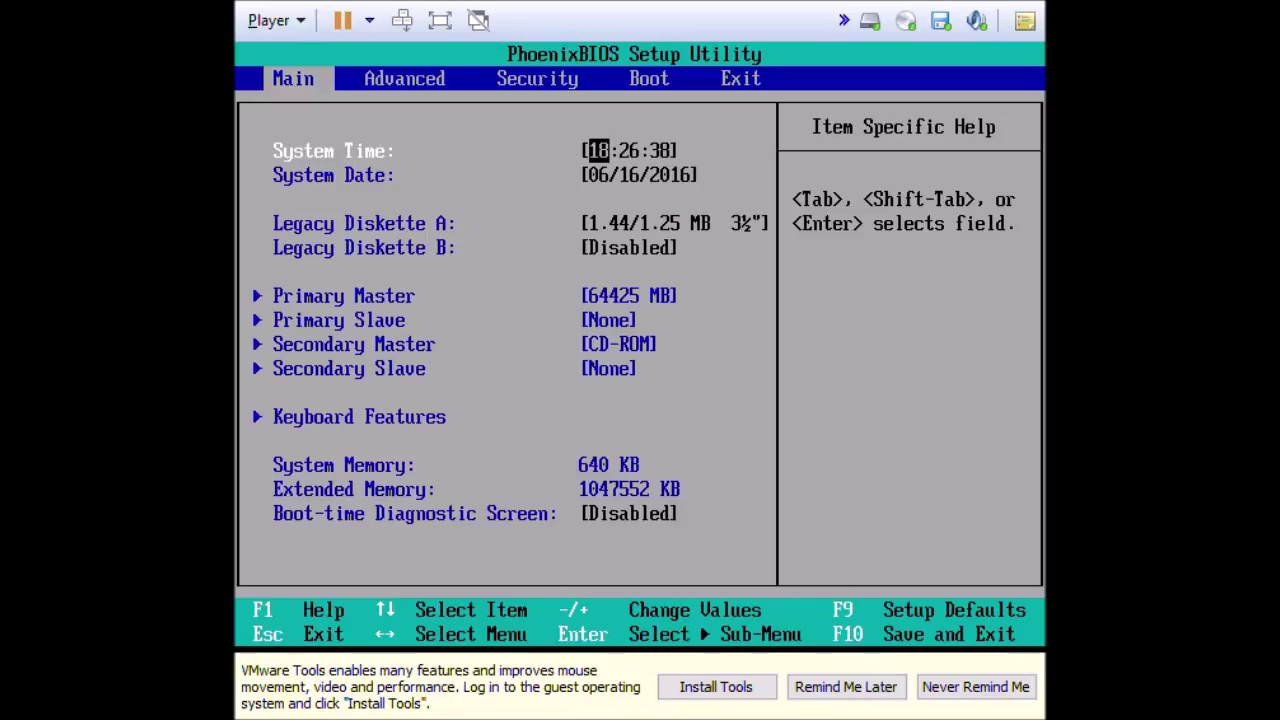
Change the BIOS boot order to Hard Drive, Removable Devices, CD-ROM Drive, and exit saving changes.
key(Right)
key(Right)
key(Right)
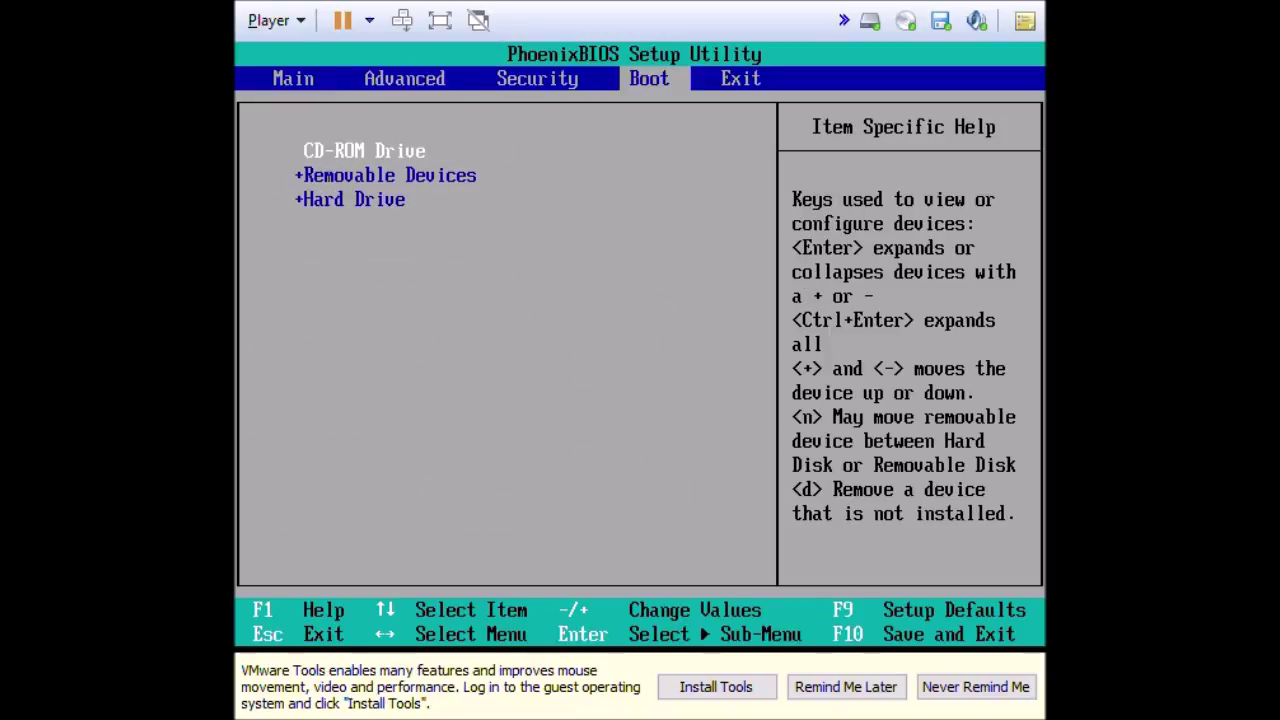
key(minus)
key(minus)
key(Up)
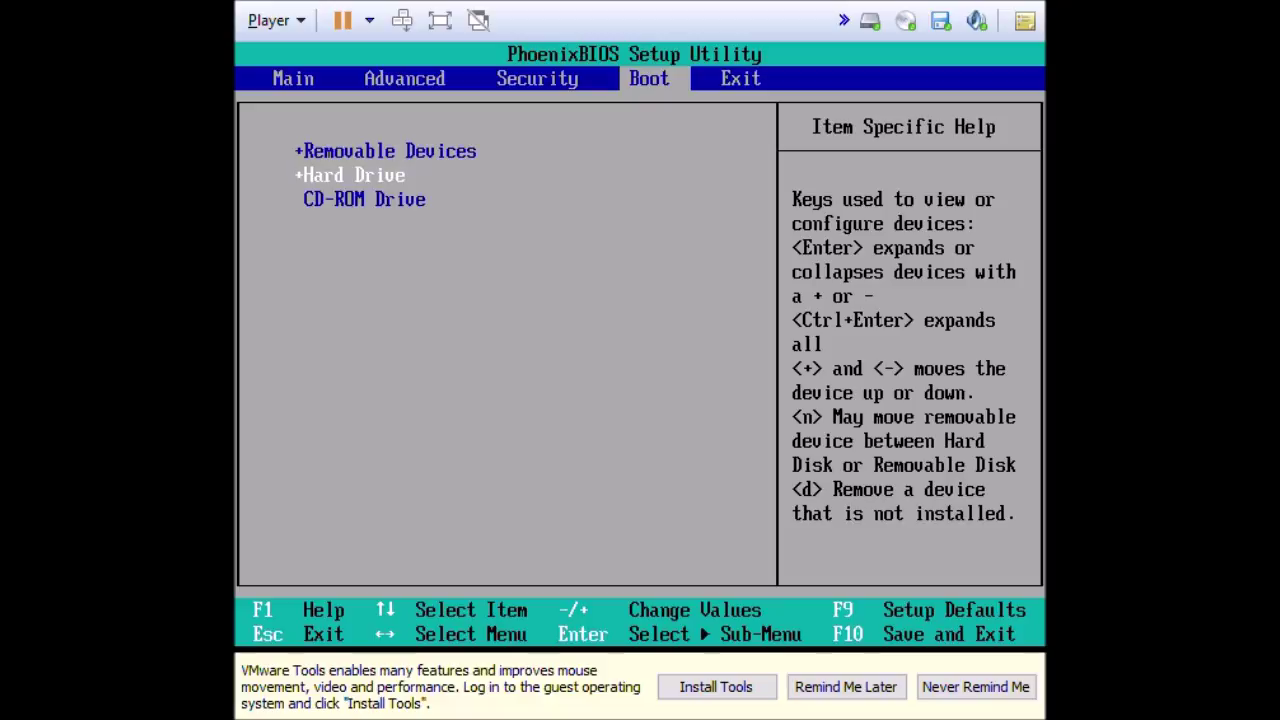
key(plus)
key(Down)
key(Right)
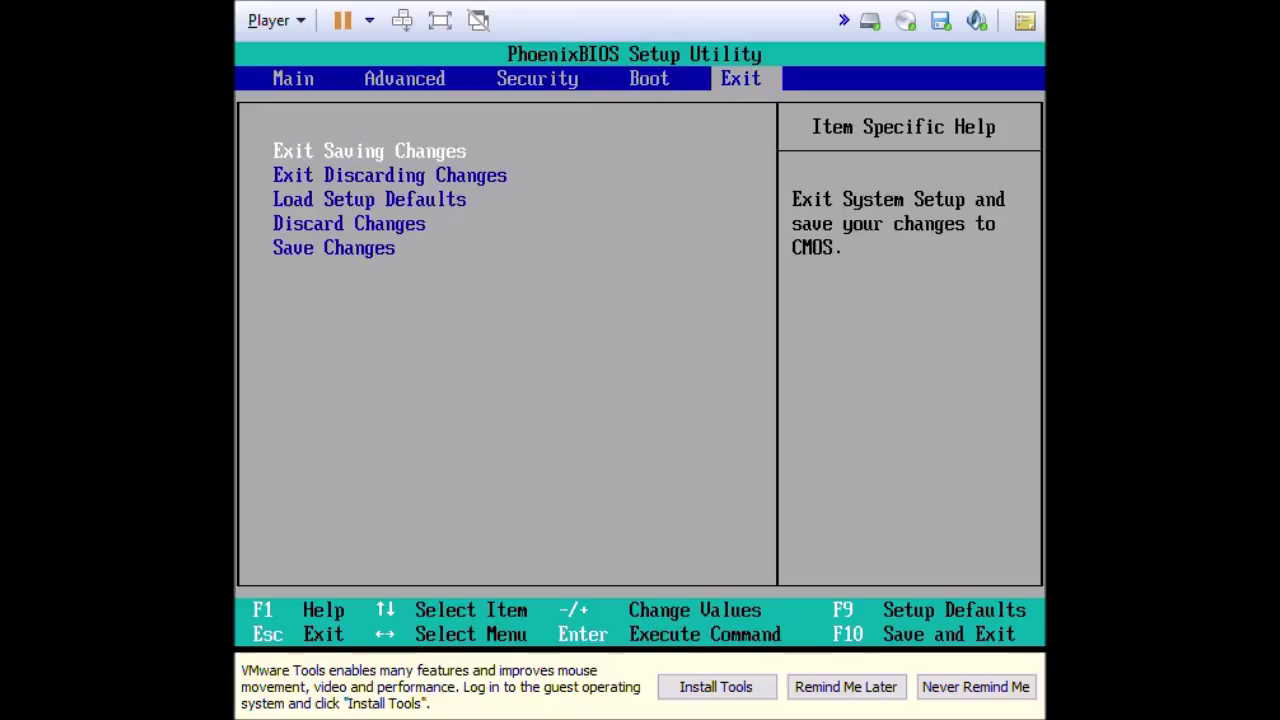
key(Return)
key(Return)
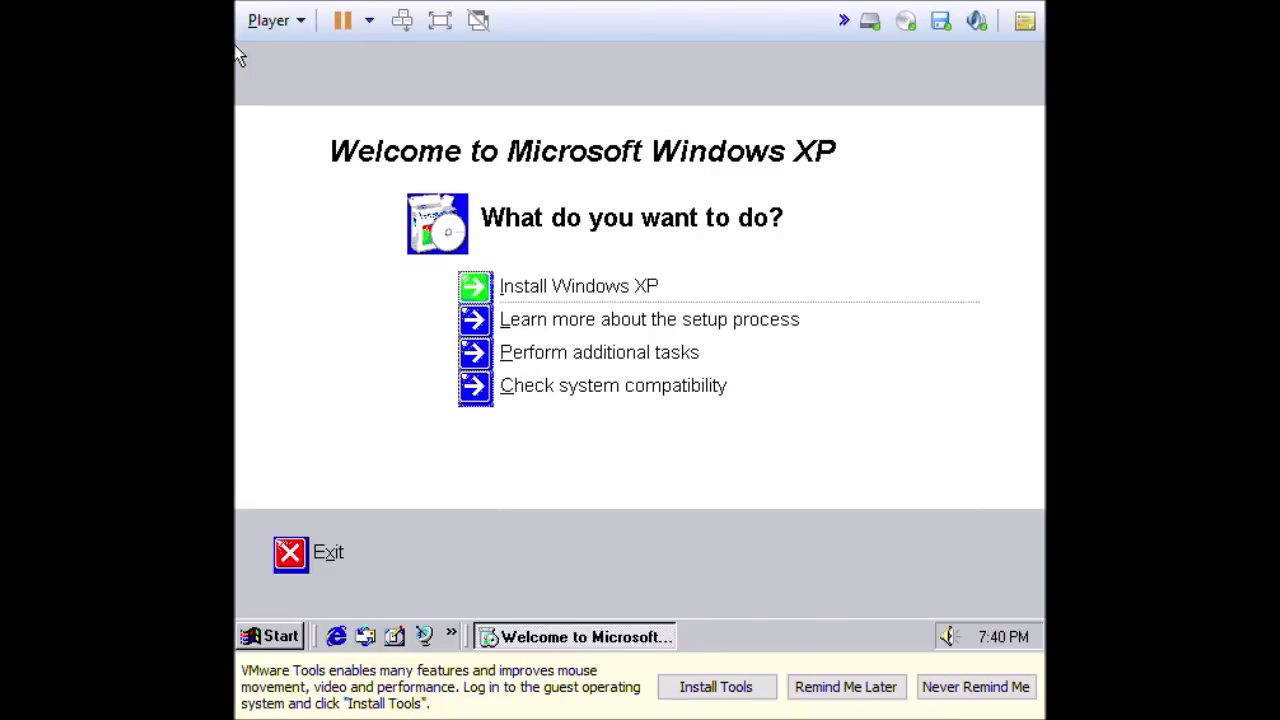
Start the Windows XP installation with the Upgrade (Recommended) type and accept the license agreement.
click(527, 292)
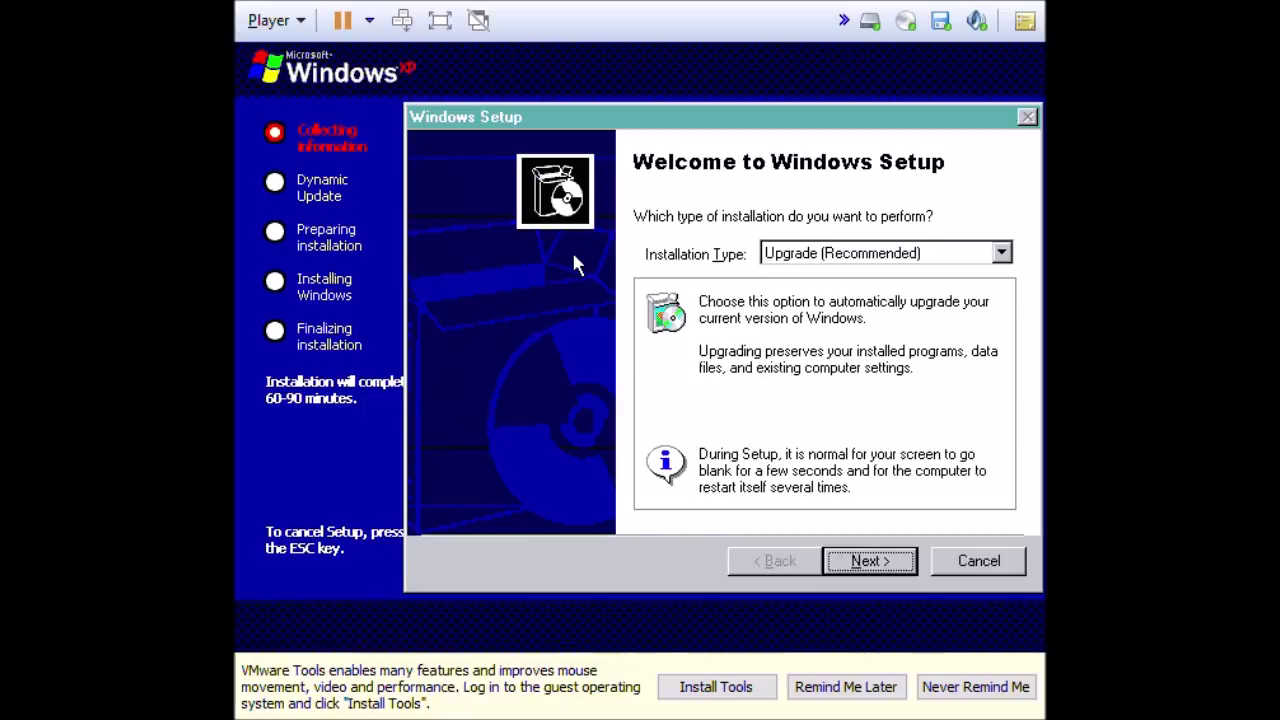
click(866, 568)
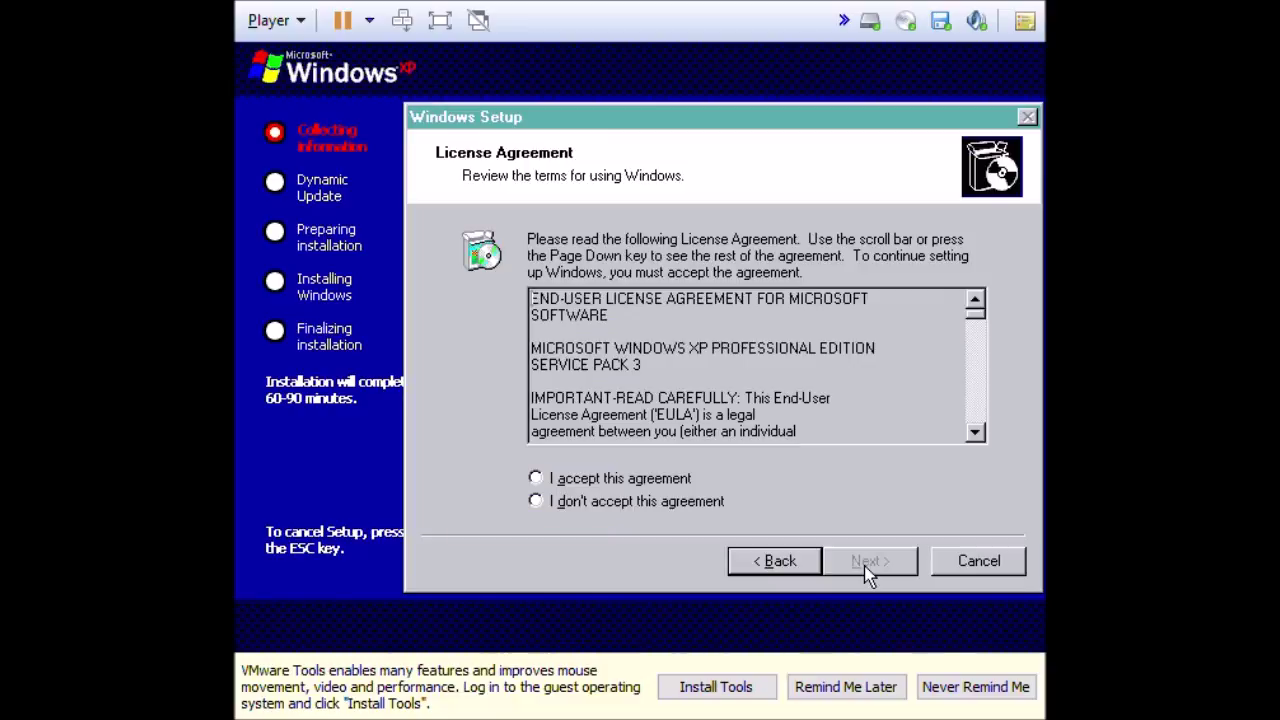
click(658, 480)
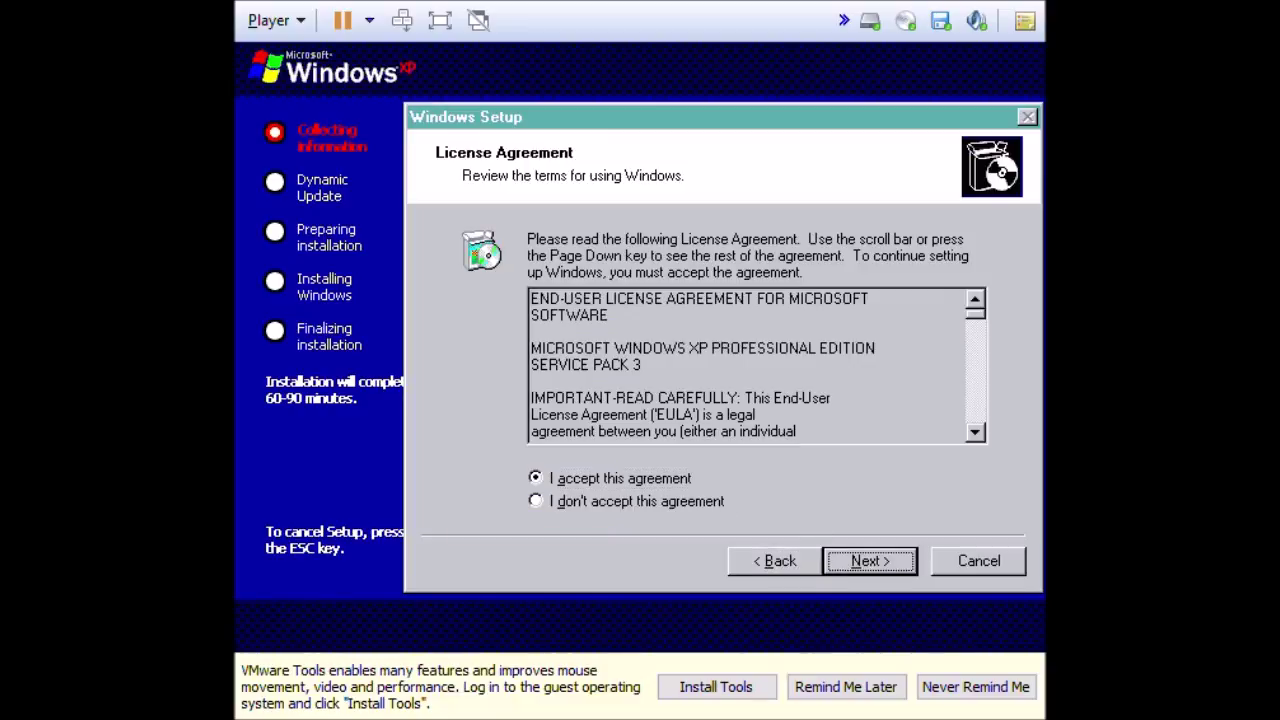
click(901, 562)
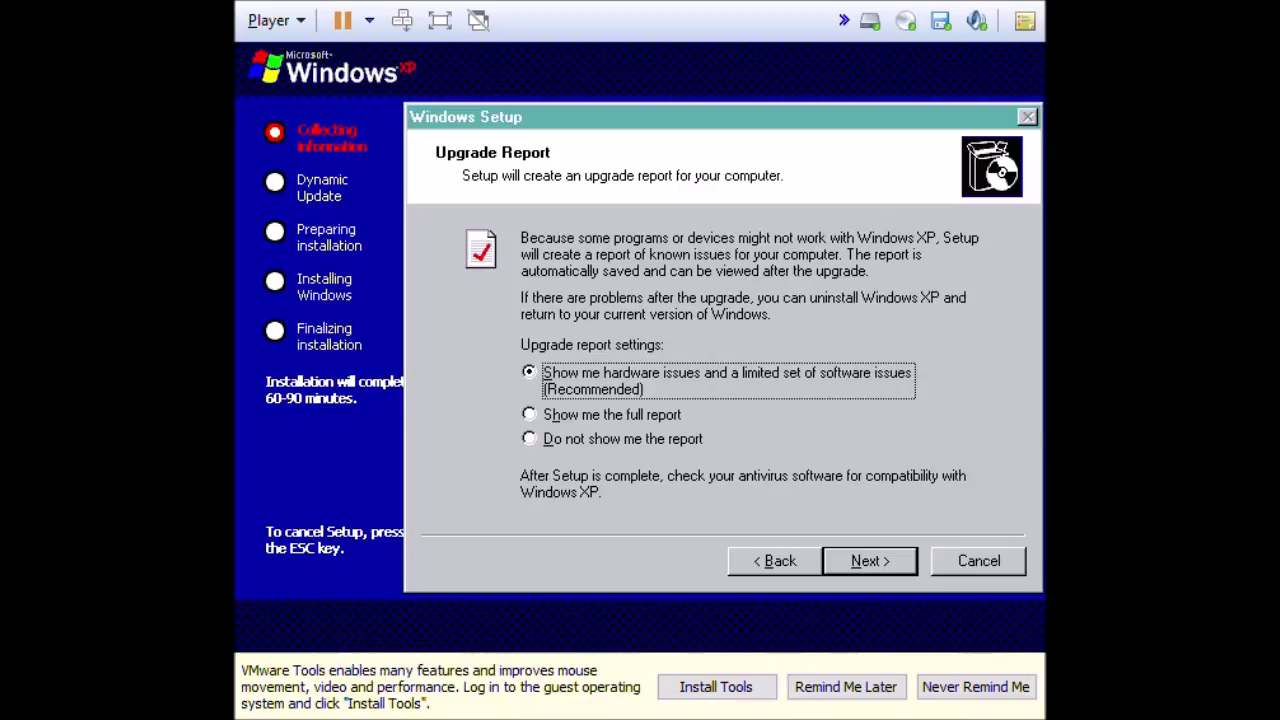
Keep the recommended upgrade report setting, skip downloading updated Setup files, and accept the suggested workgroup name ACME CO.
click(866, 563)
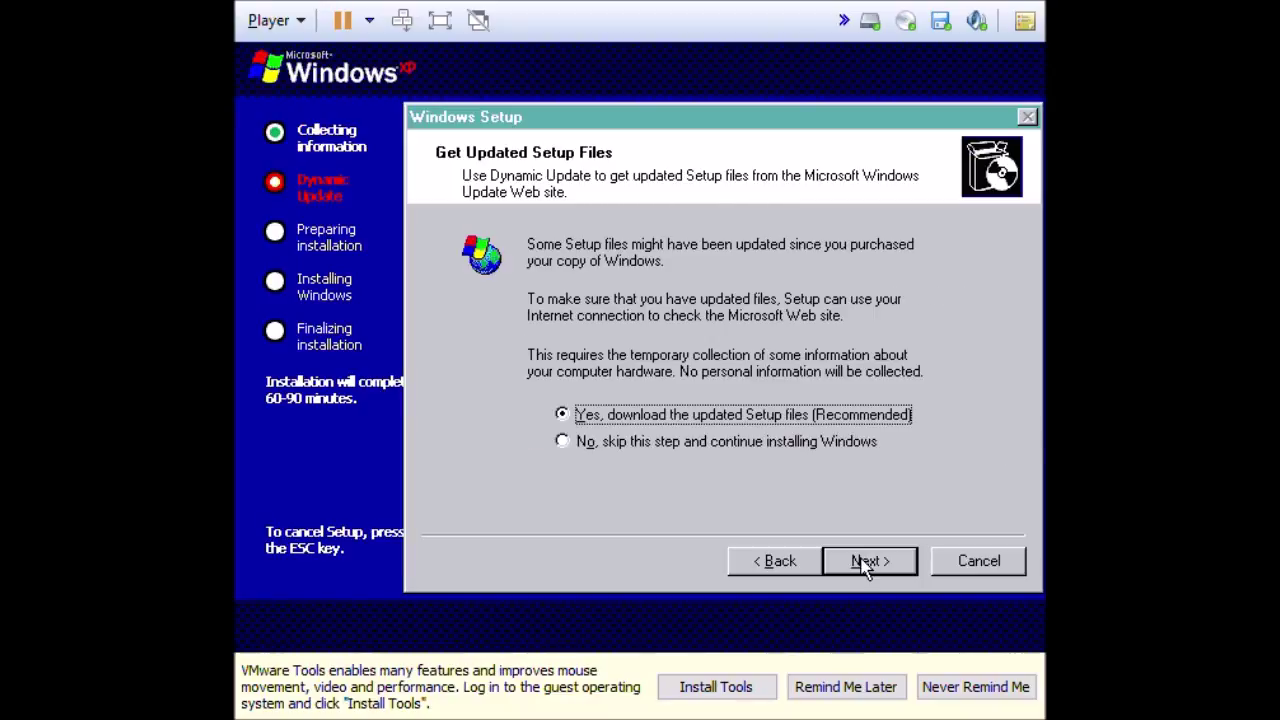
click(828, 445)
click(860, 560)
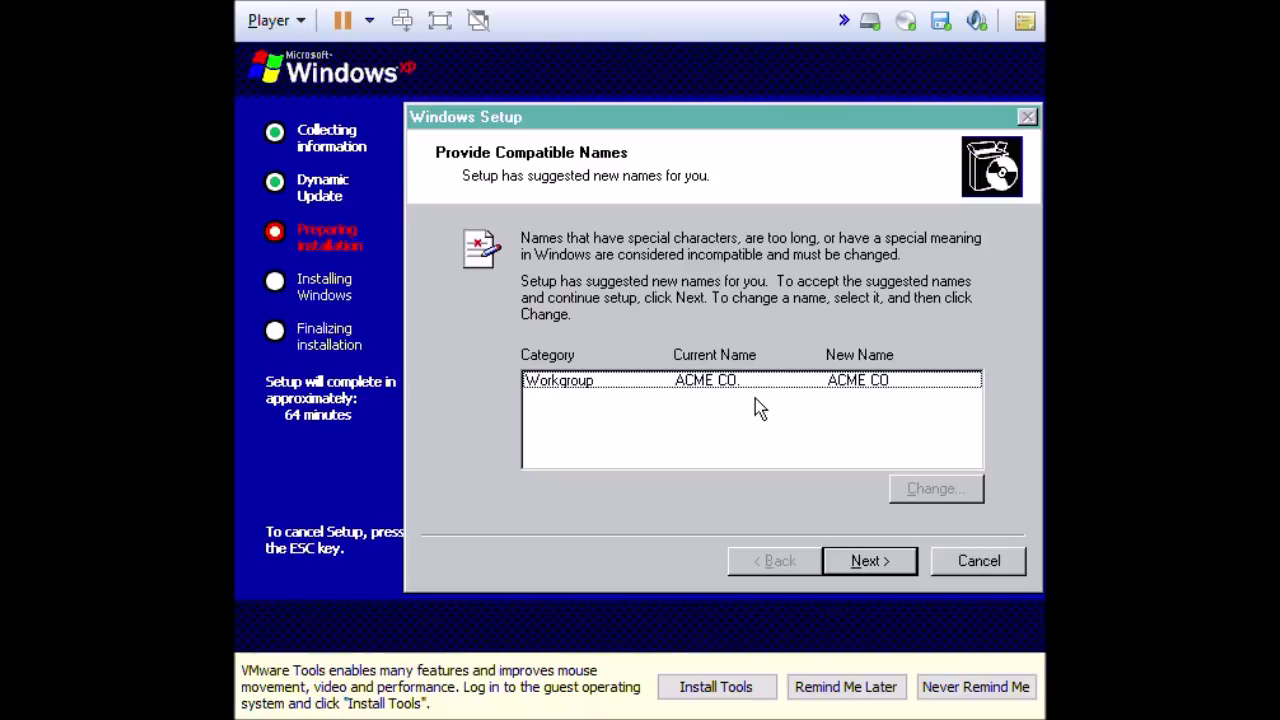
click(866, 561)
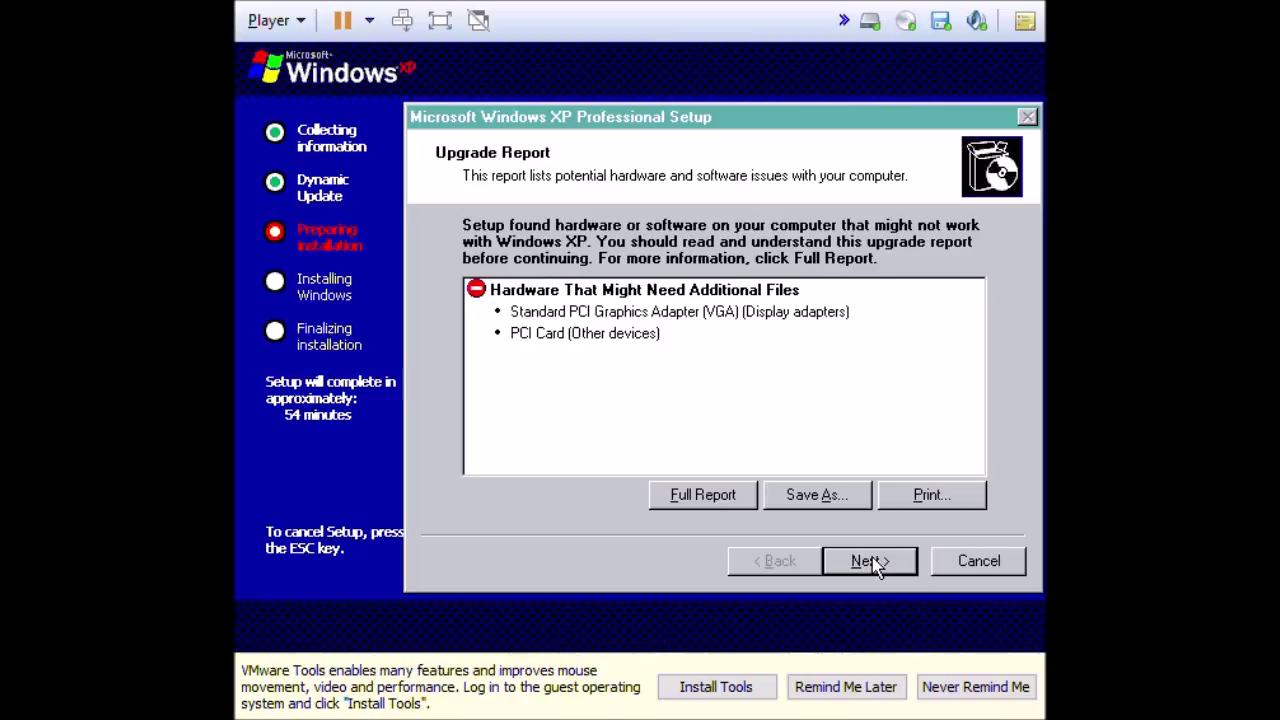
Review the detailed upgrade report to its end, continue the installation, and boot into Microsoft Windows XP Professional Setup.
click(870, 561)
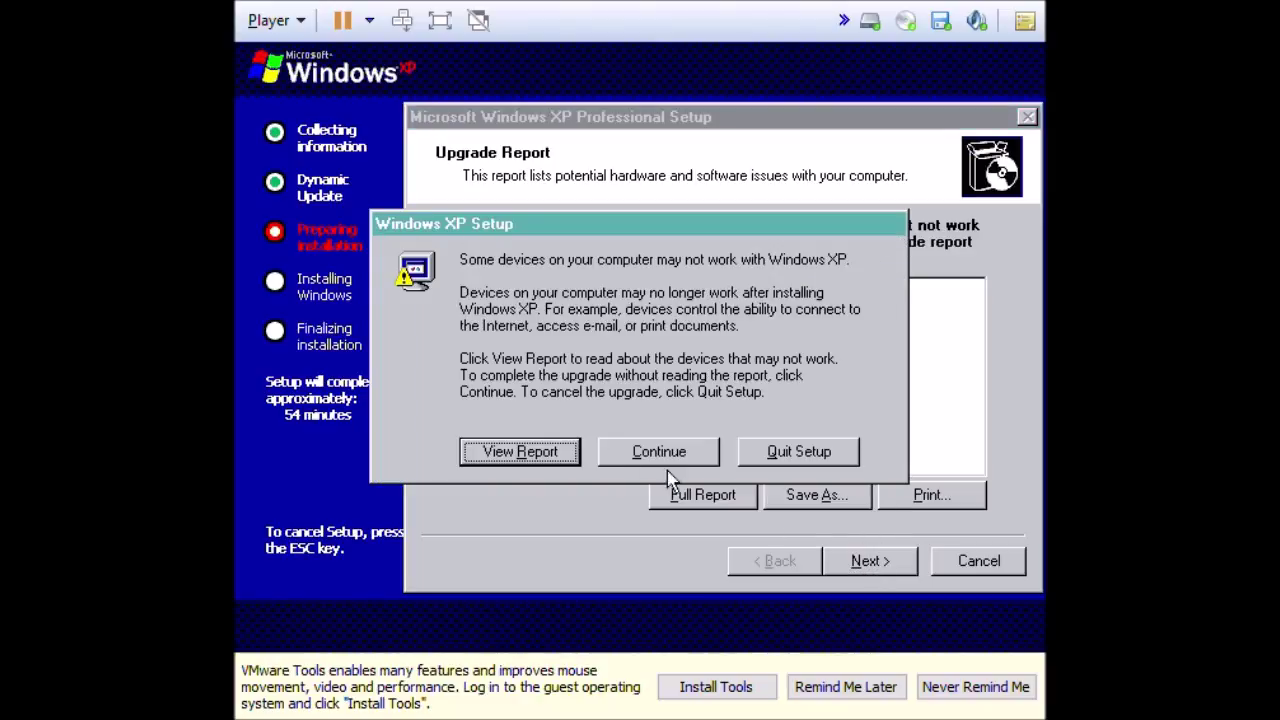
click(503, 449)
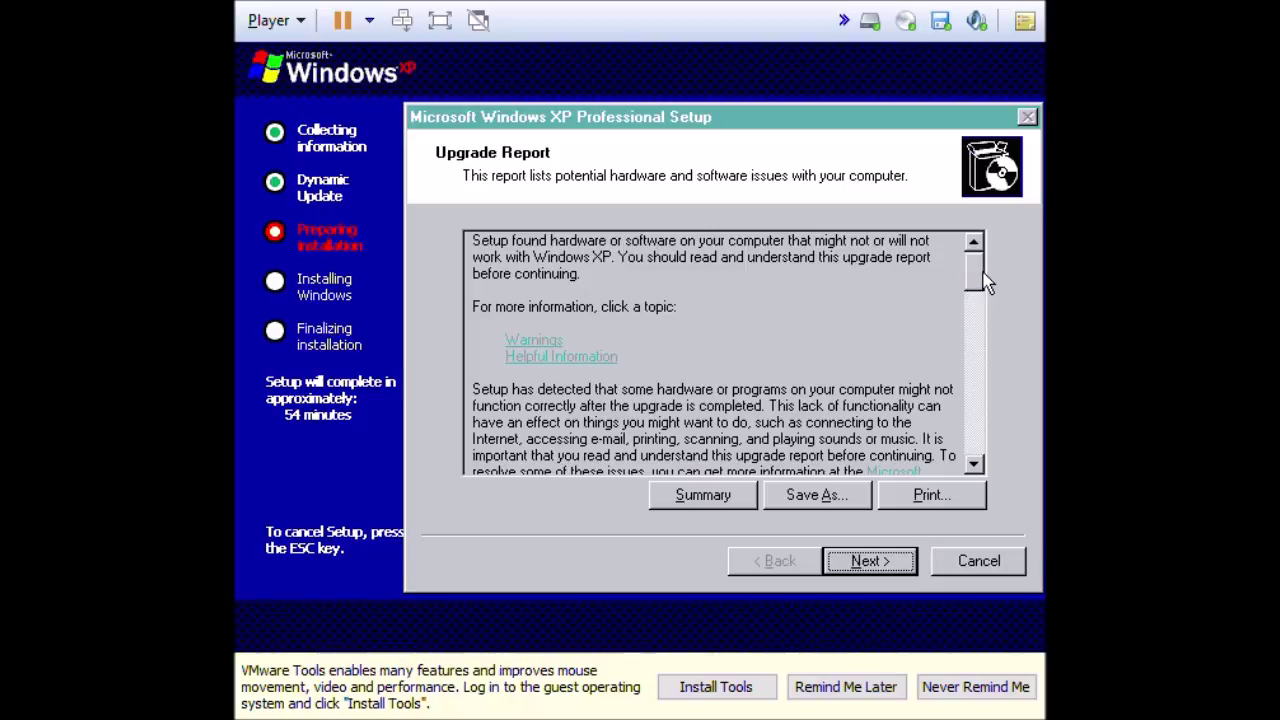
drag(975, 271, 956, 464)
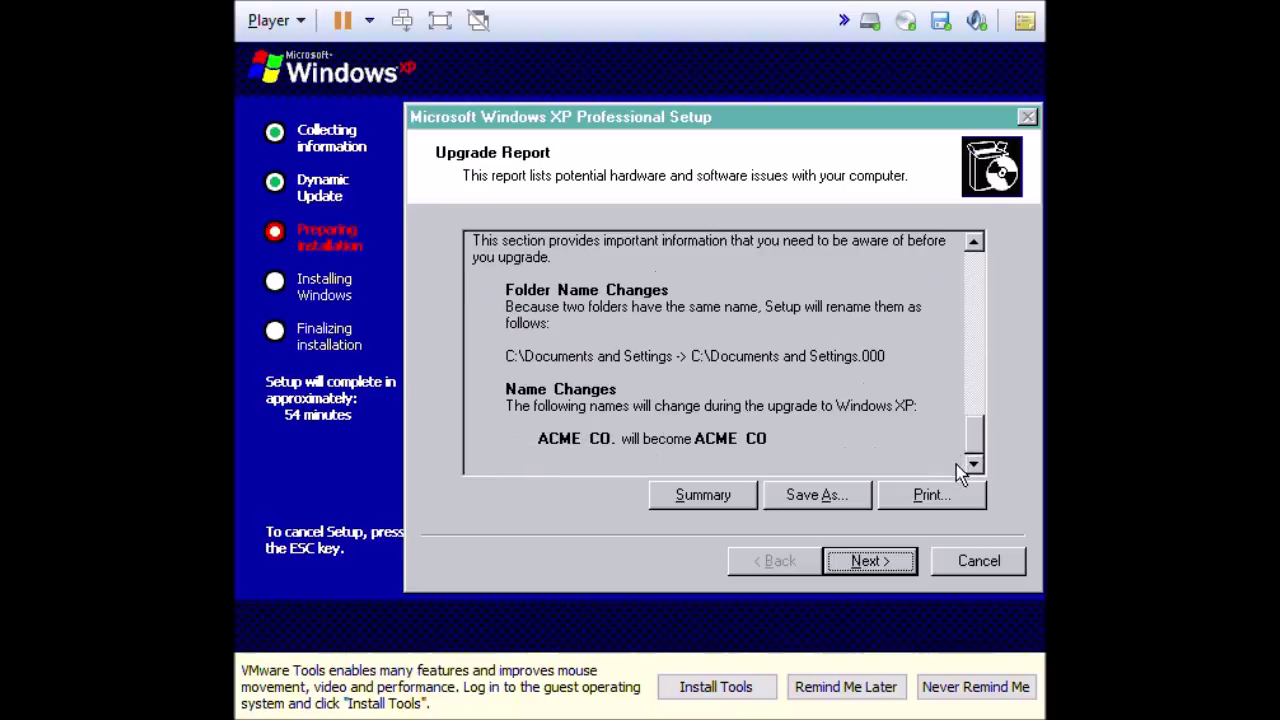
click(869, 564)
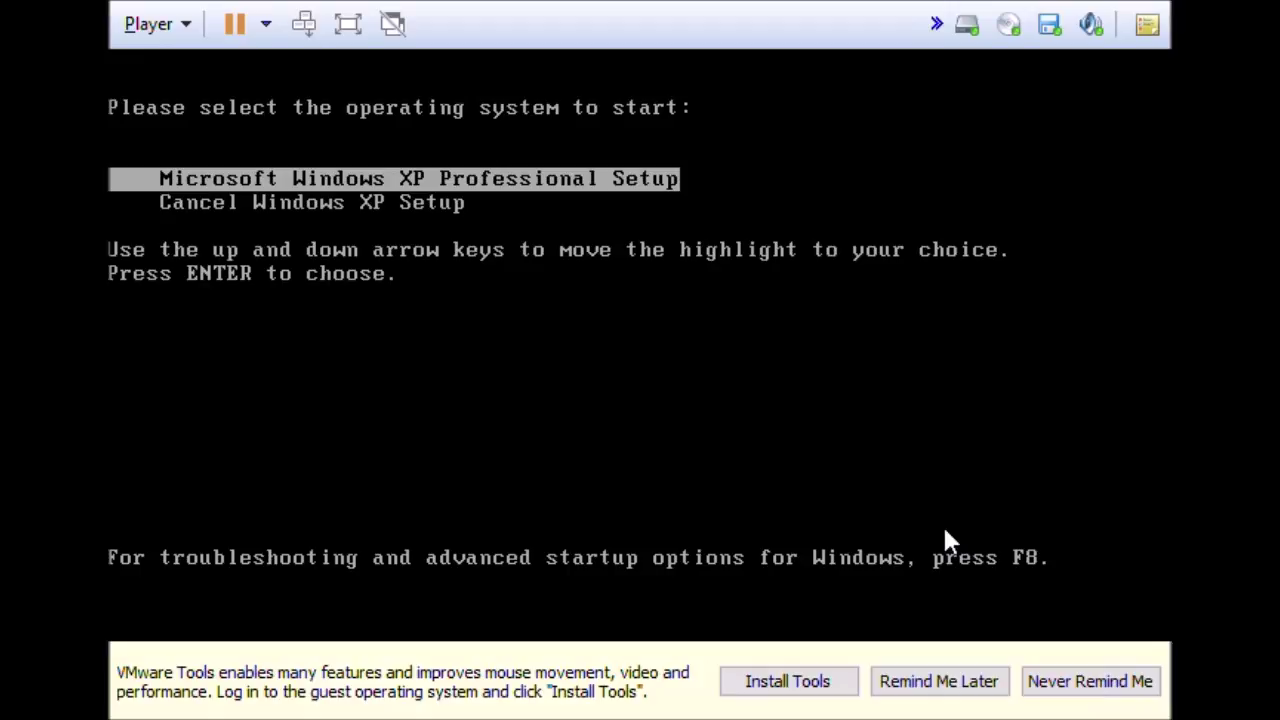
key(Return)
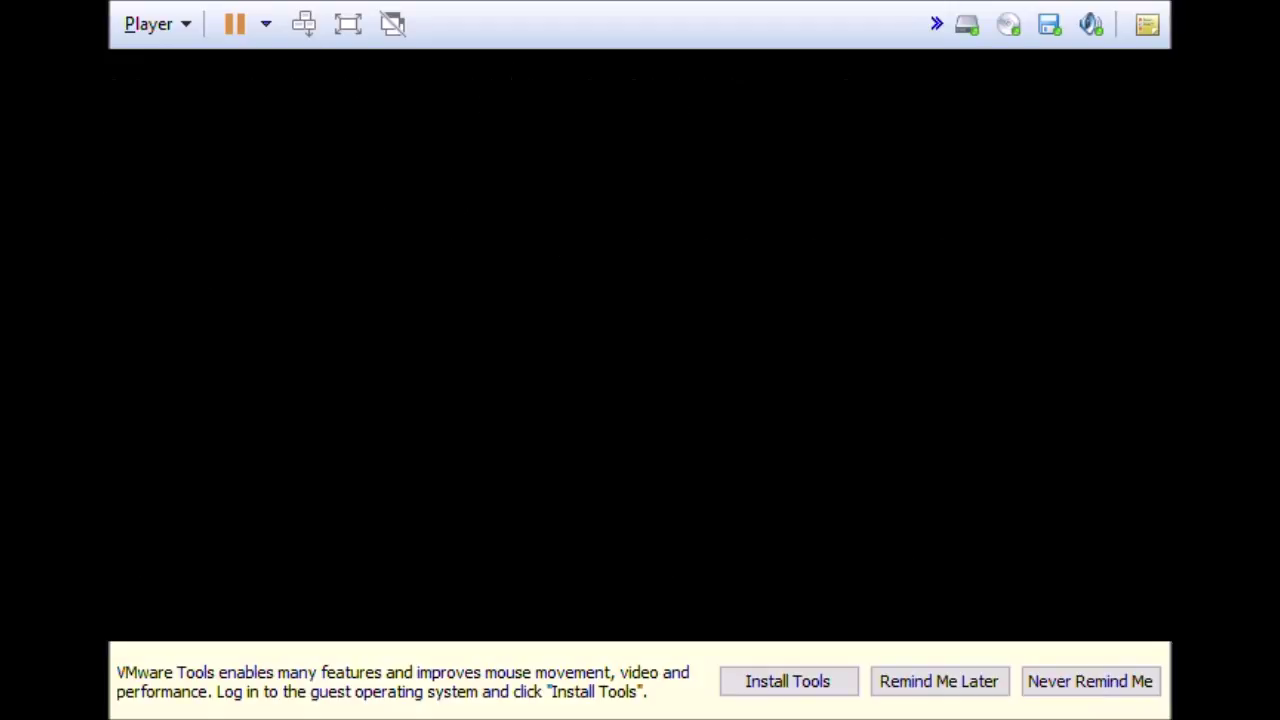
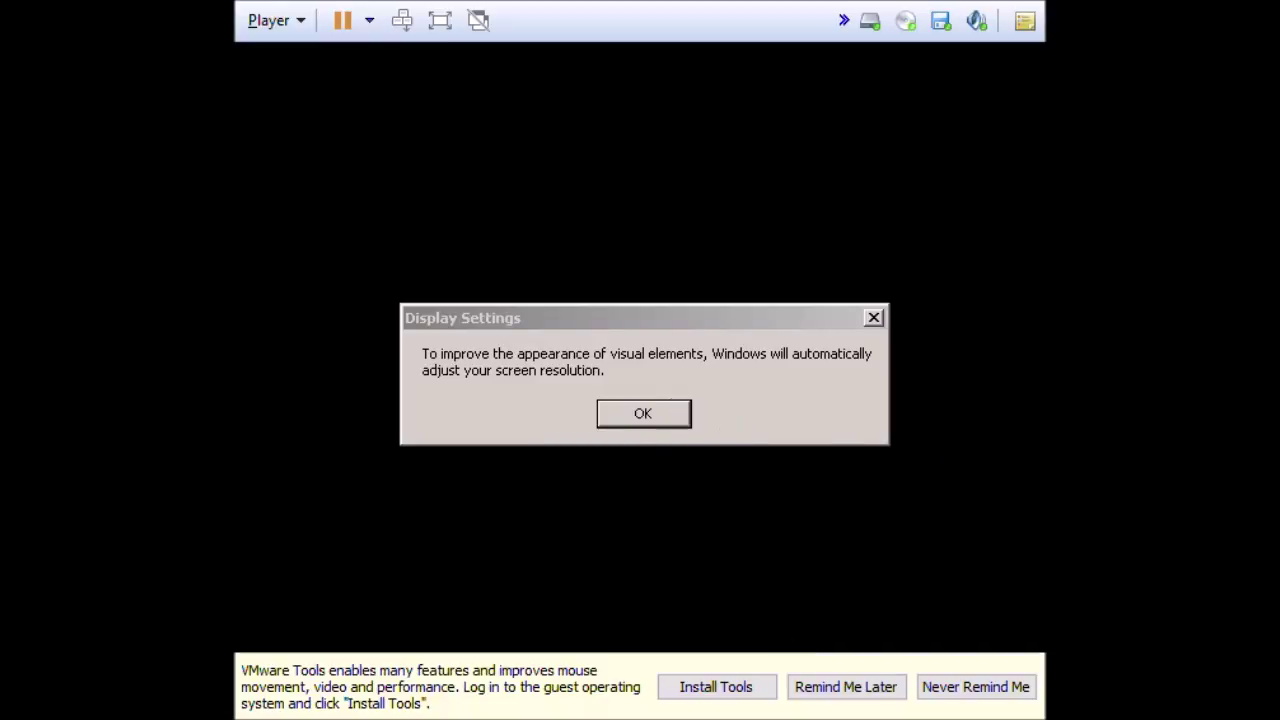
Accept the automatic screen resolution adjustment, begin the Windows XP welcome setup, and choose Not right now for Automatic Updates.
click(643, 413)
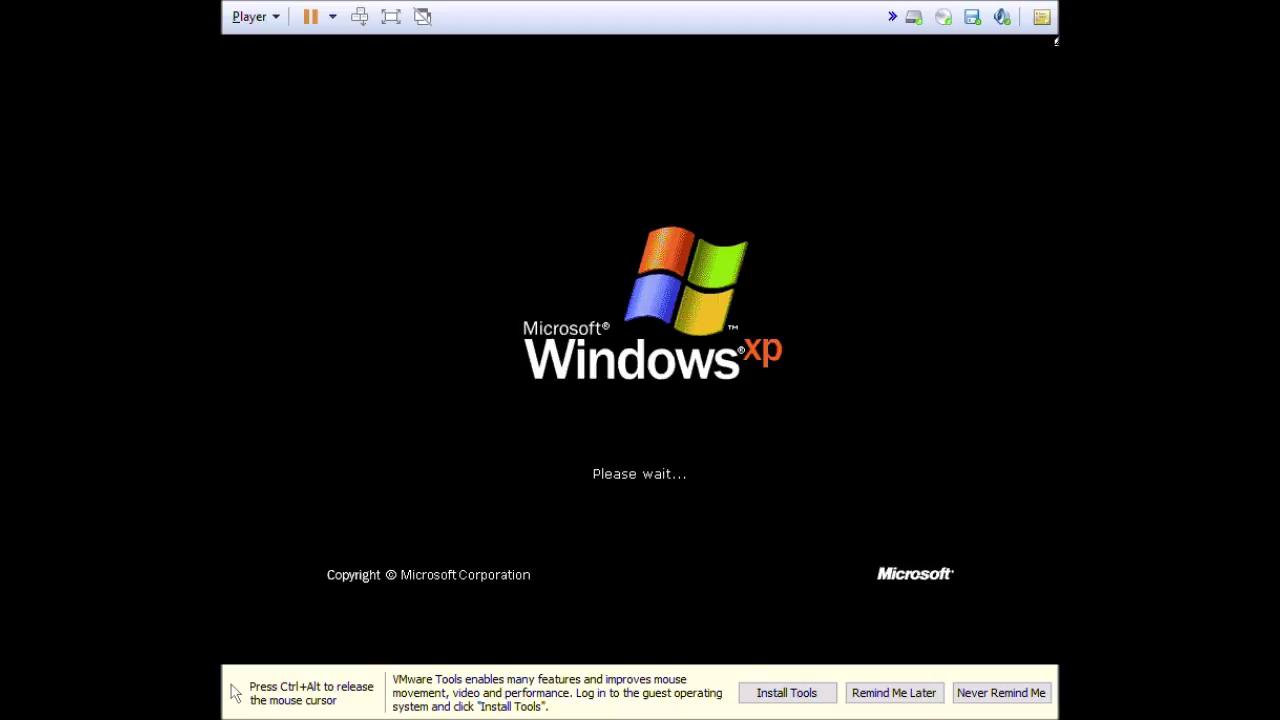
key(ctrl+alt)
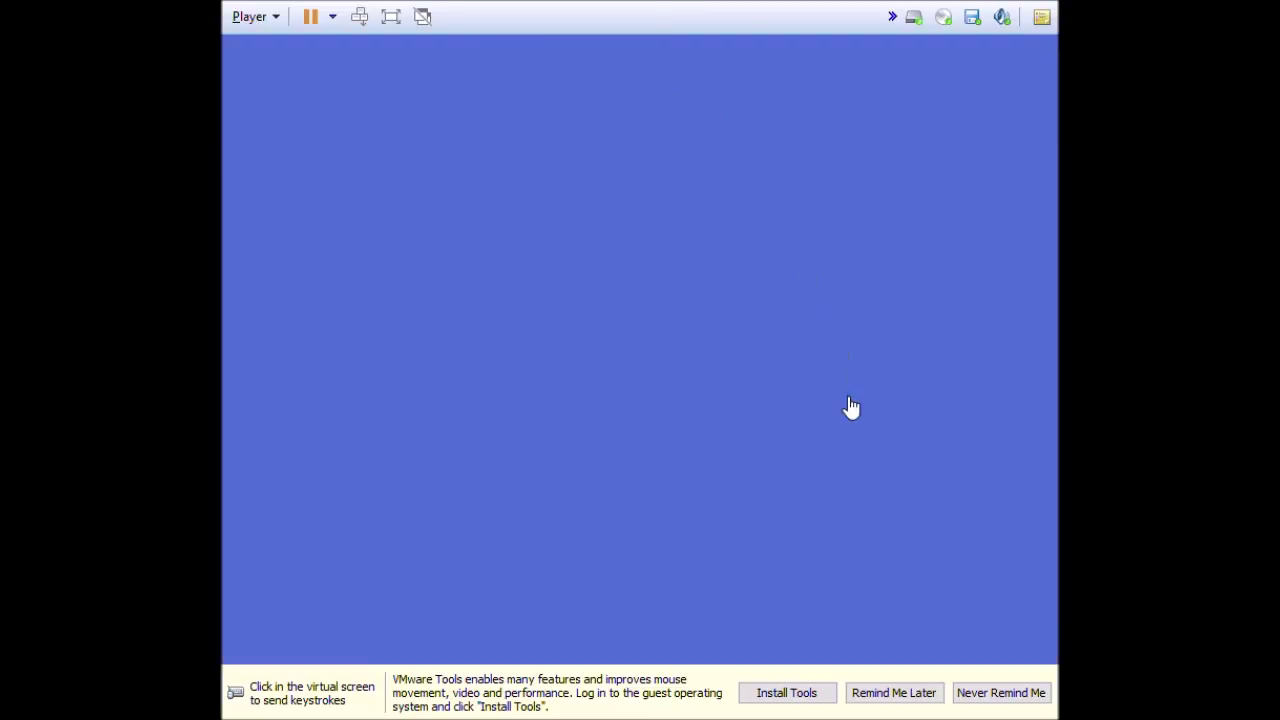
click(751, 347)
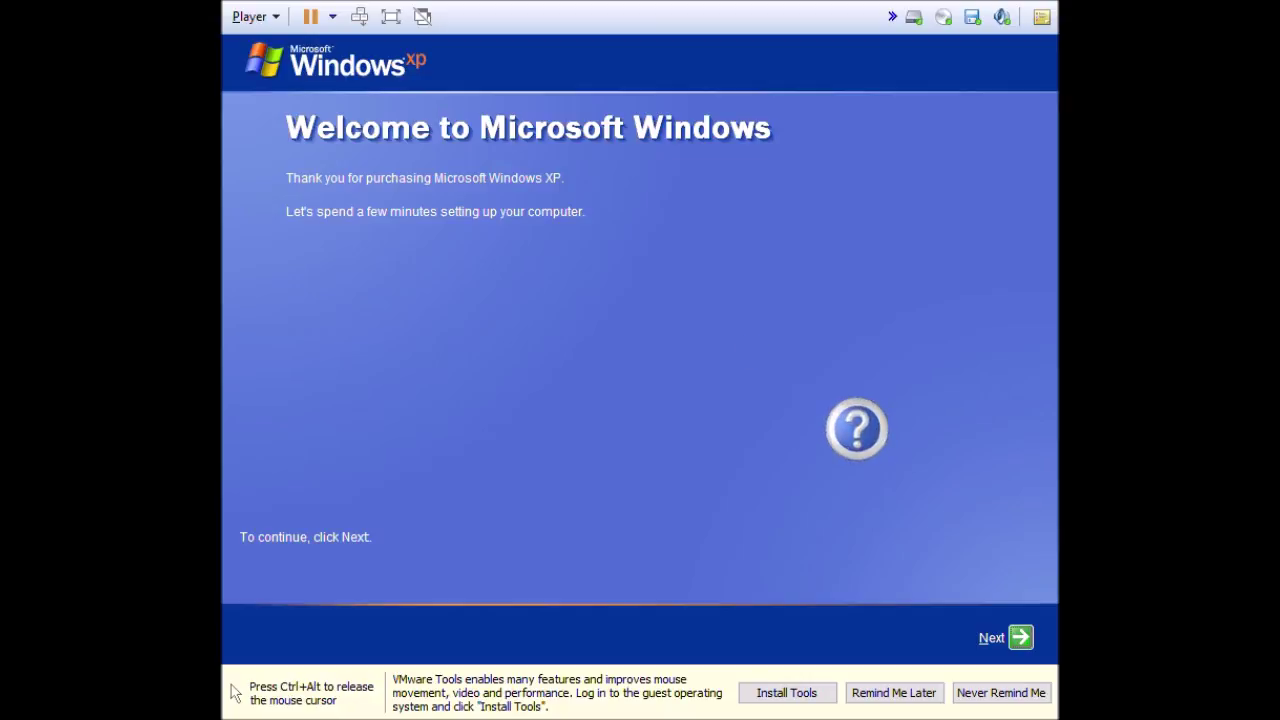
click(989, 641)
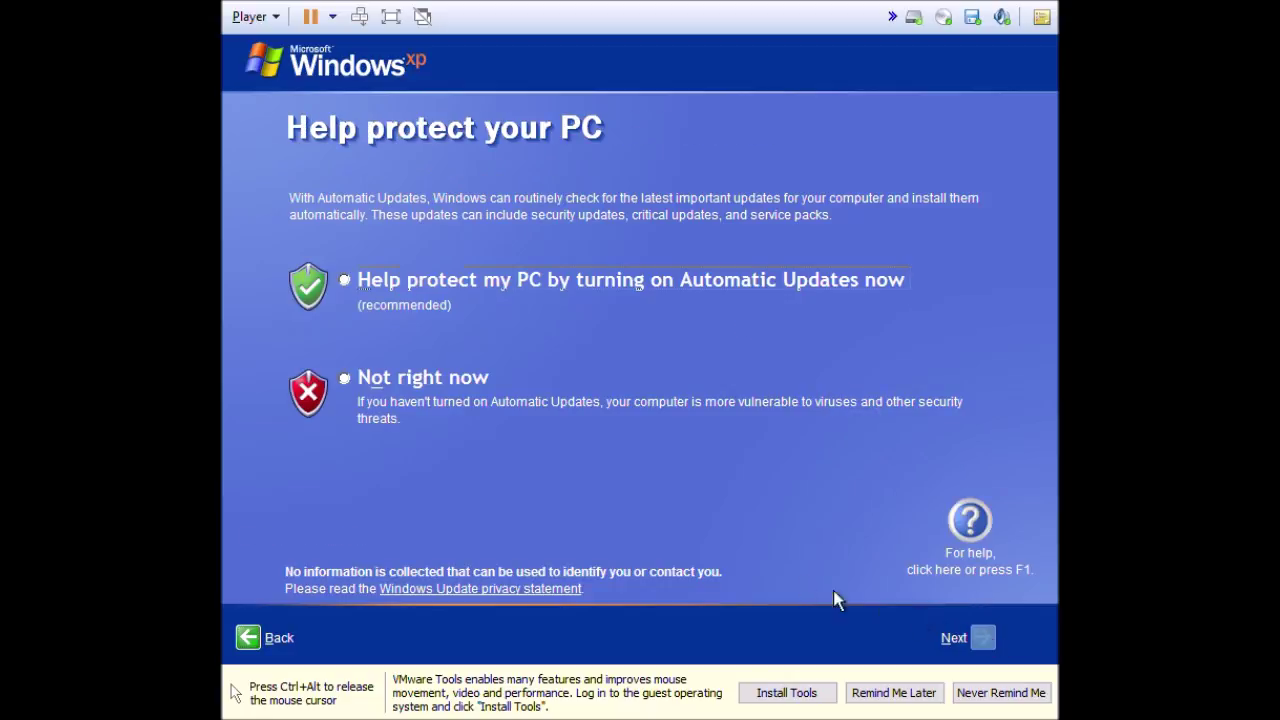
click(455, 388)
click(985, 639)
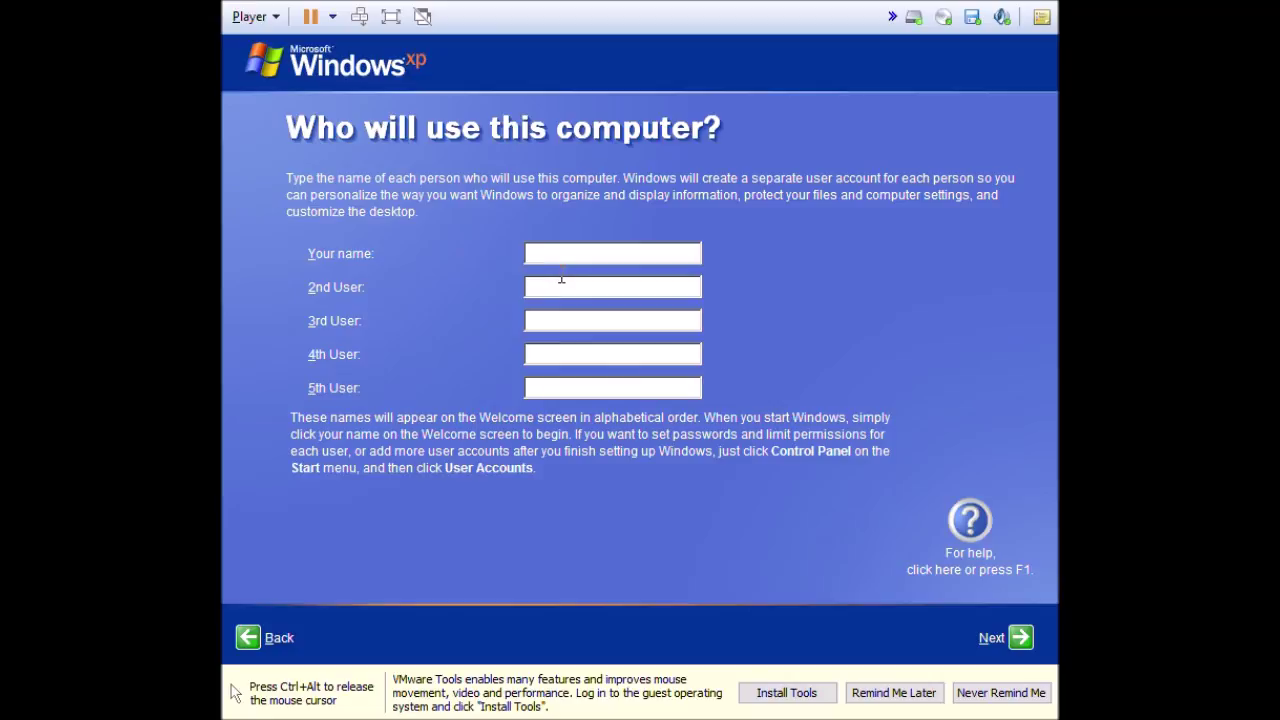
Enter the first user's name, try to submit it, and resubmit it with a space between its two words.
text(MegaShark)
click(1022, 636)
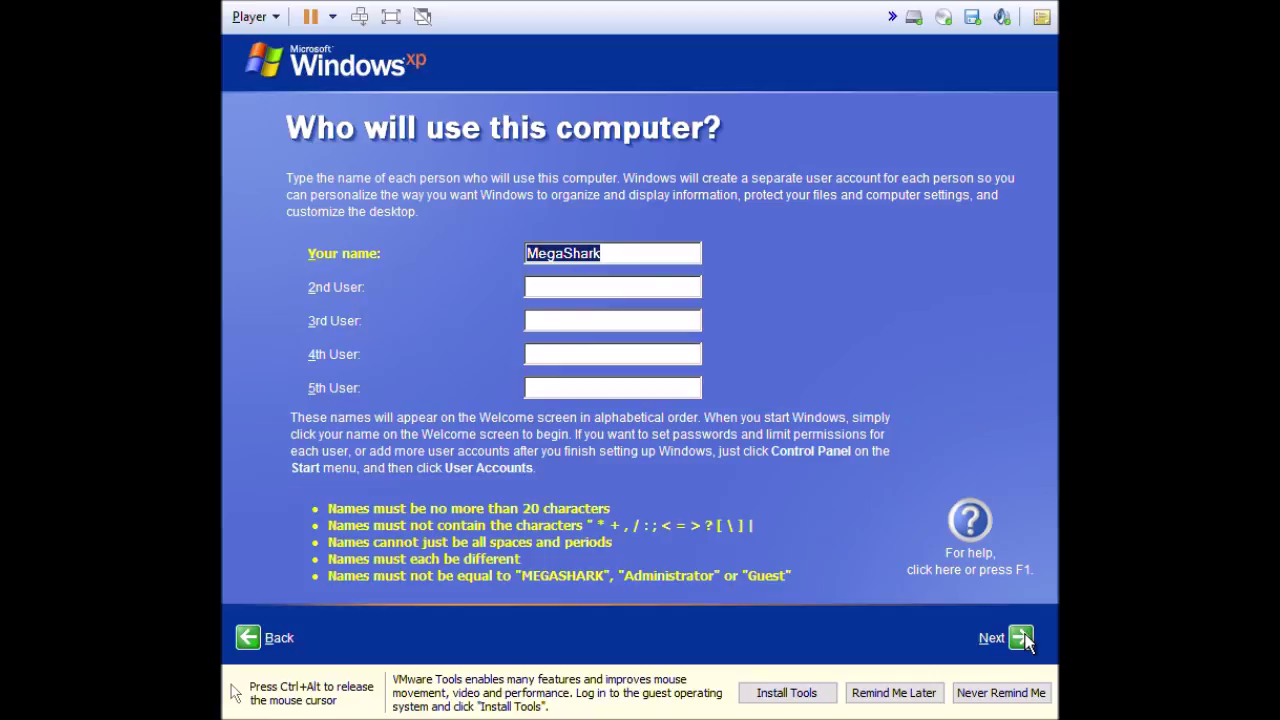
click(619, 252)
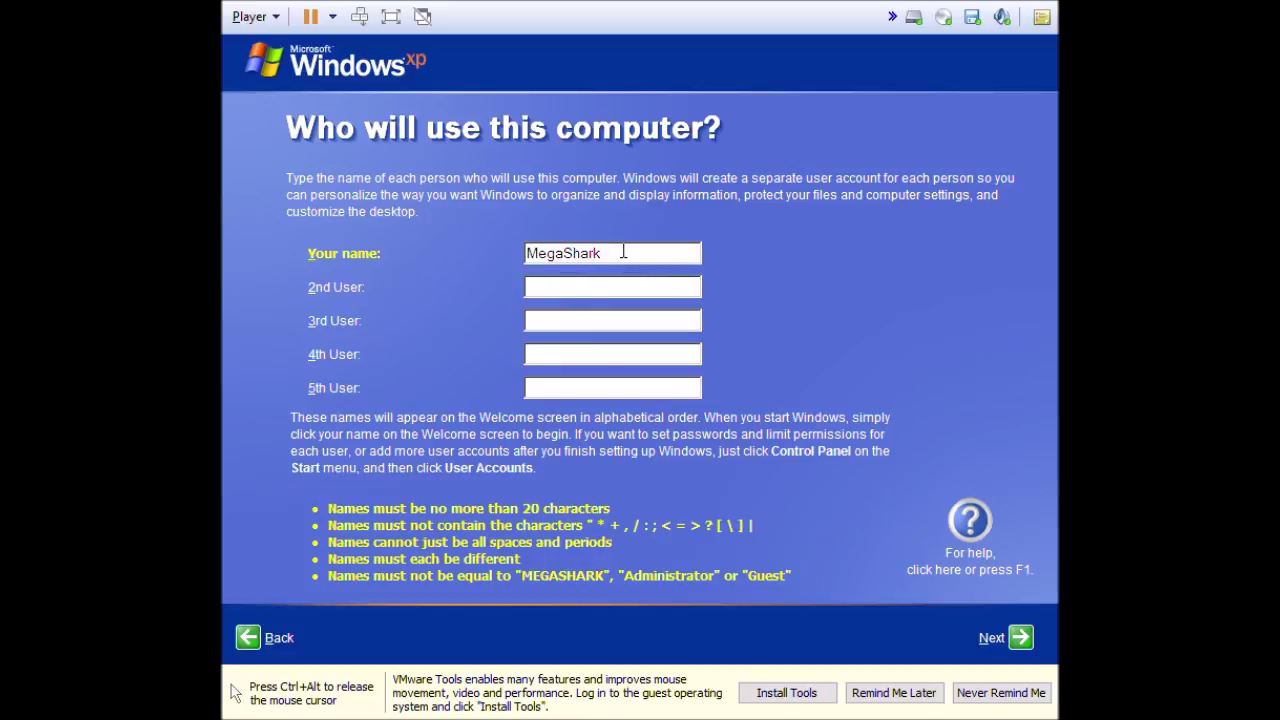
key(BackSpace)
key(BackSpace)
key(BackSpace)
key(BackSpace)
key(BackSpace)
text(Shark)
click(1012, 640)
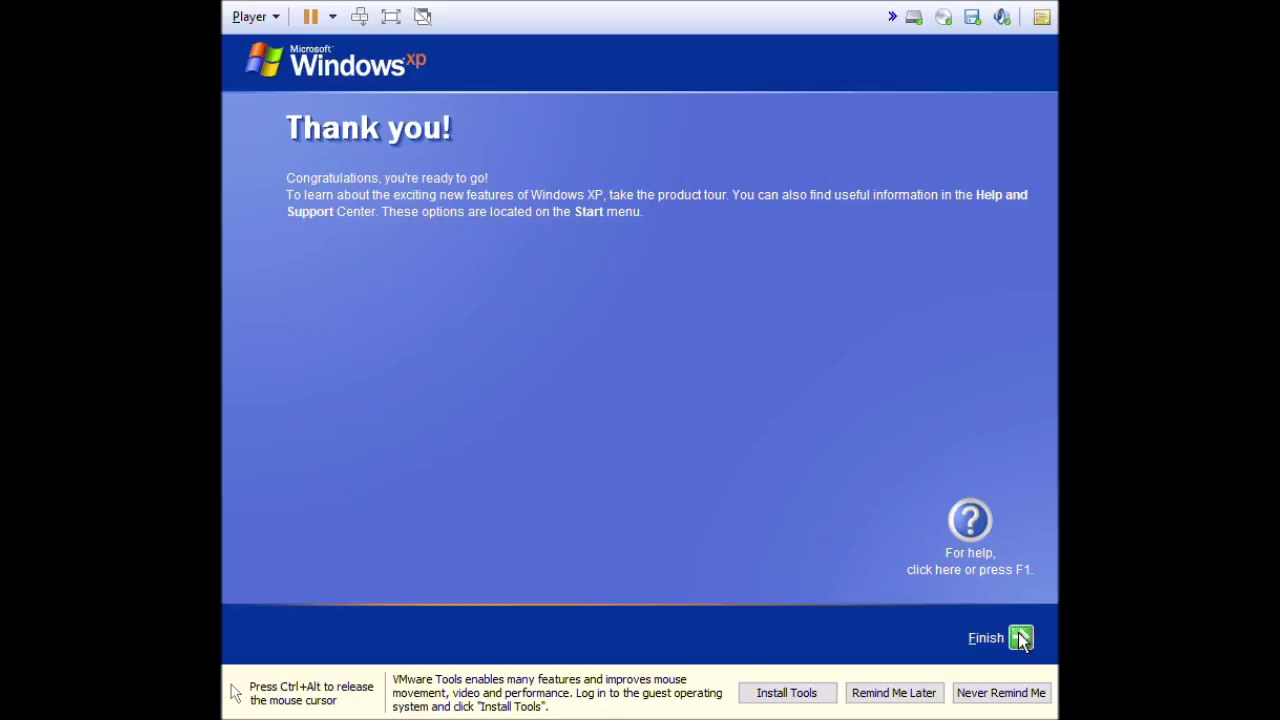
Finish the welcome setup and confirm the password creation dialog for the new accounts with both fields blank.
click(1020, 638)
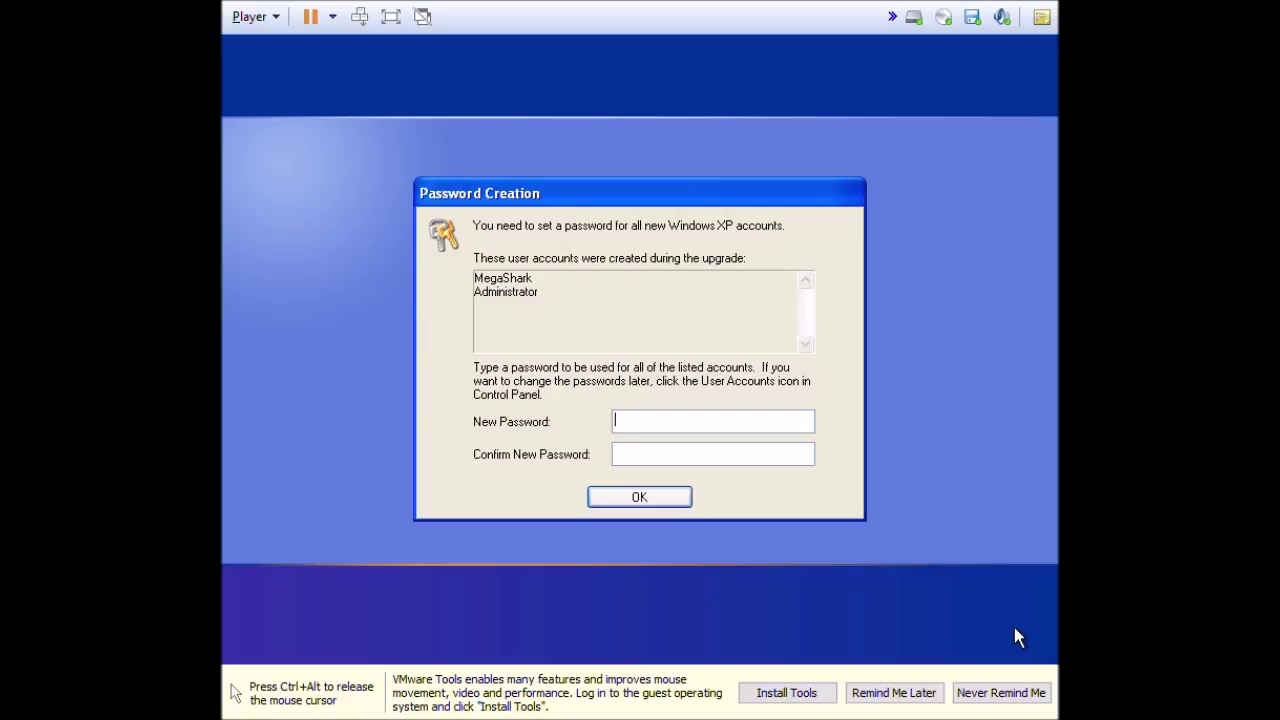
click(607, 498)
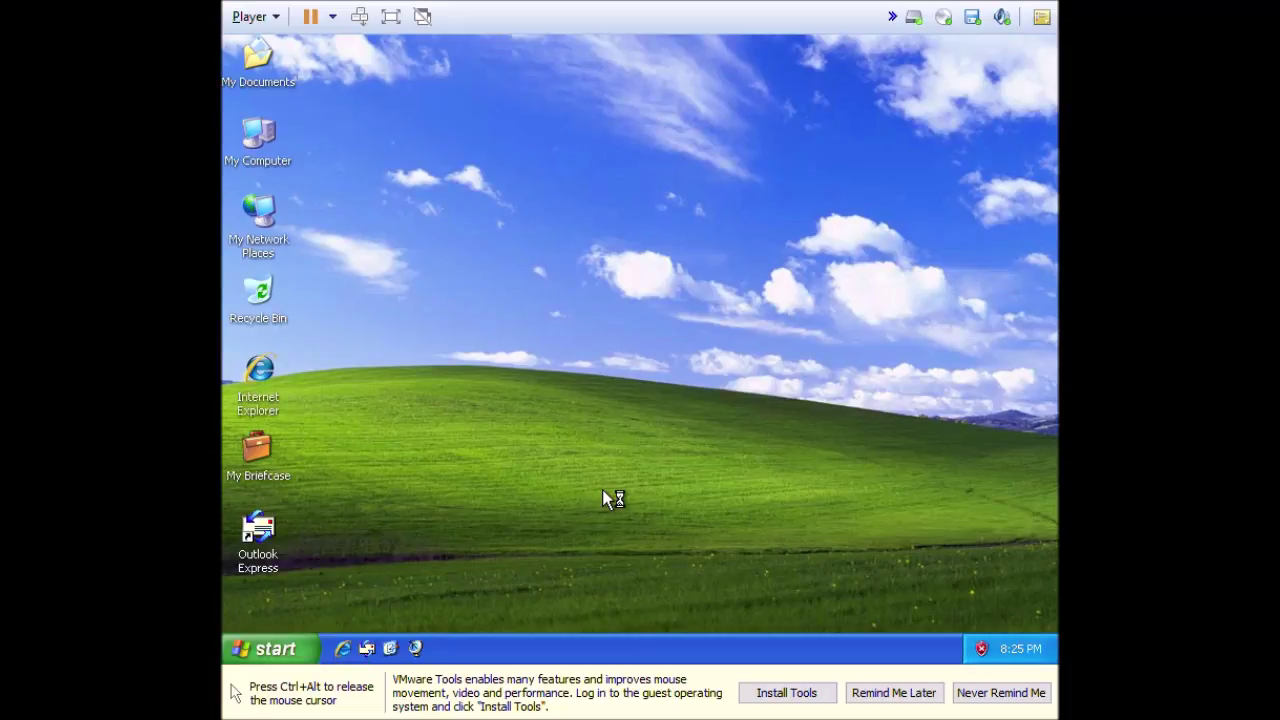
Test the old application Another MWUNDEL, dismiss its alerts, and close both Microsoft Undelete and the security balloon.
key(super)
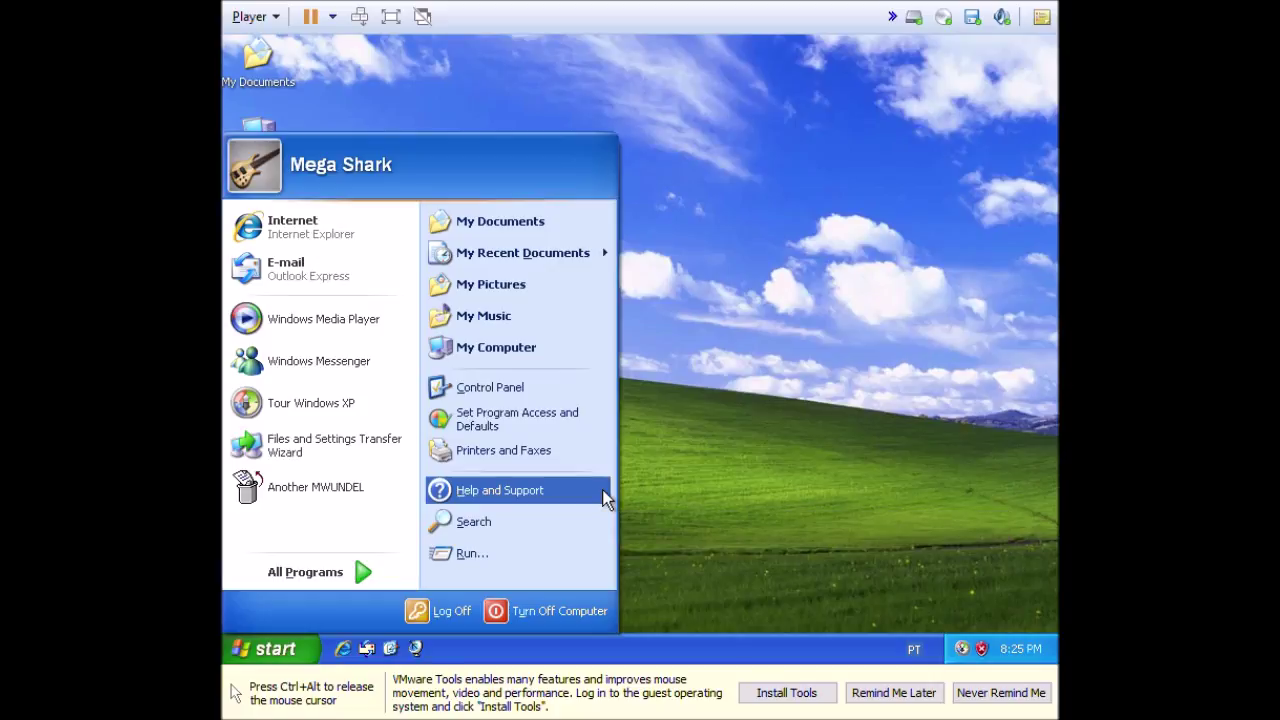
click(288, 486)
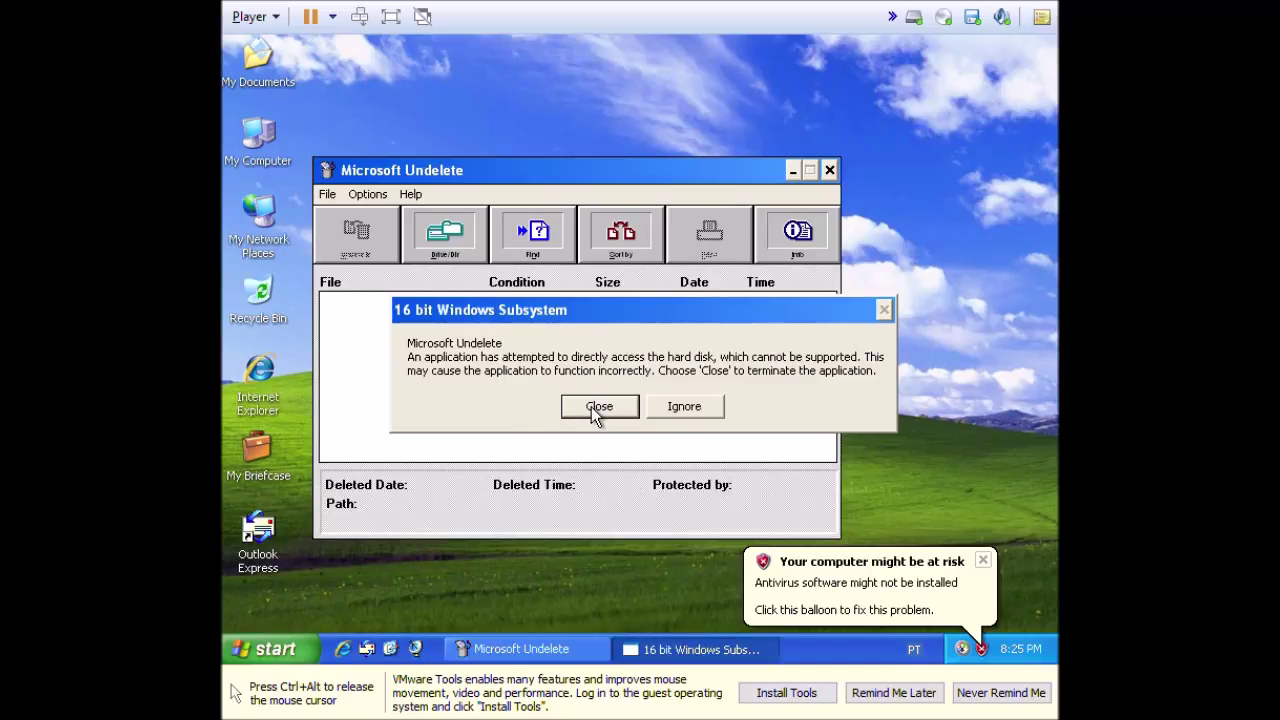
click(593, 407)
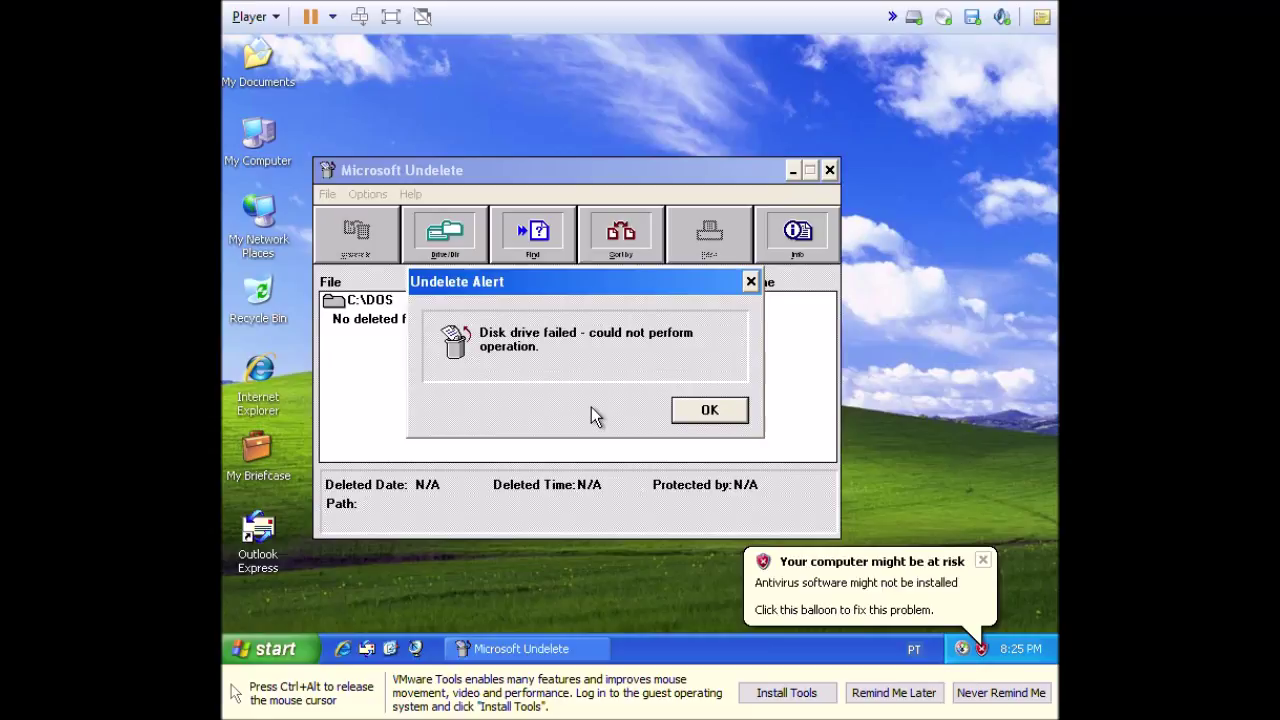
click(710, 412)
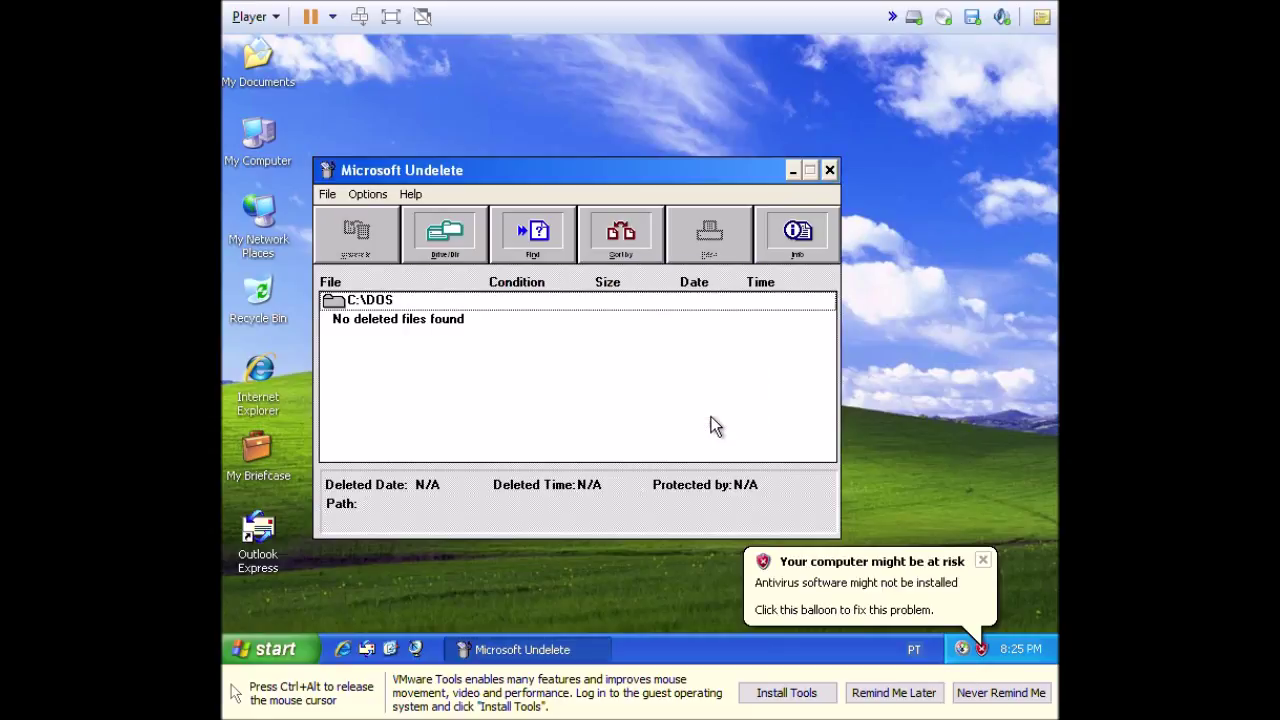
click(829, 170)
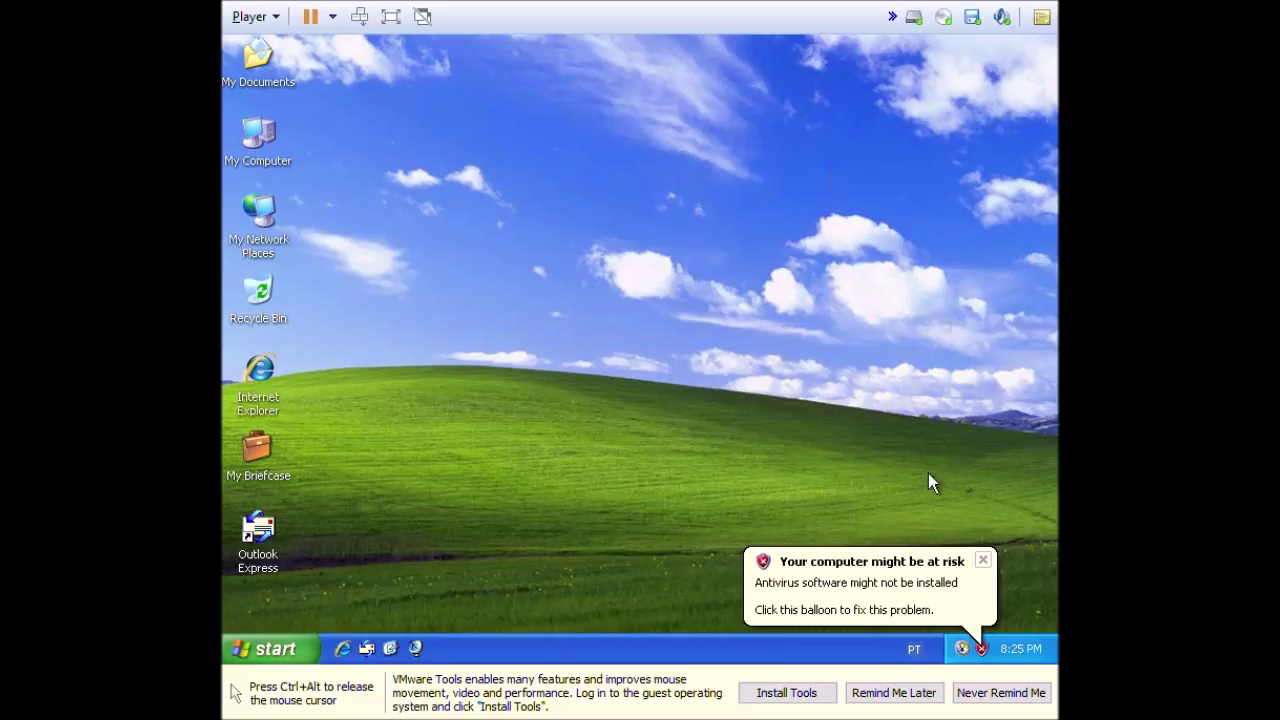
click(983, 560)
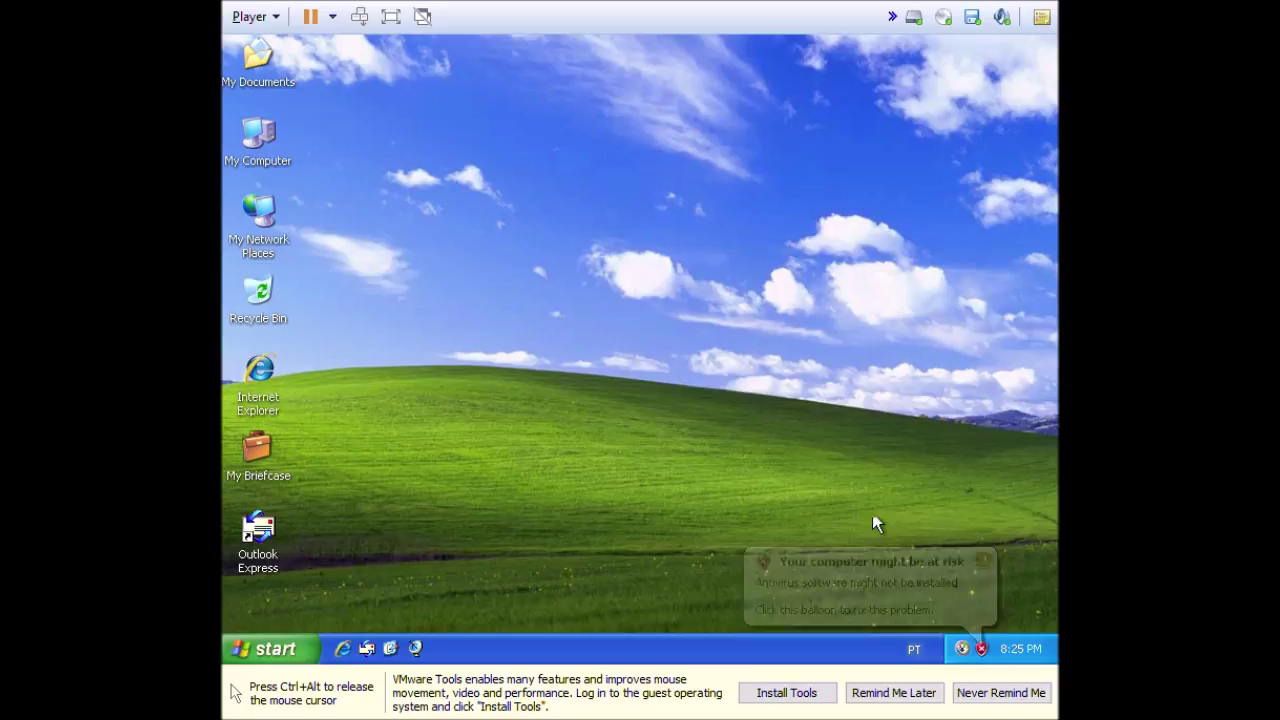
Open the DOCUMENT text file from C:\WINDOWS, dismissing the Windows XP tour balloon on the way.
double_click(259, 138)
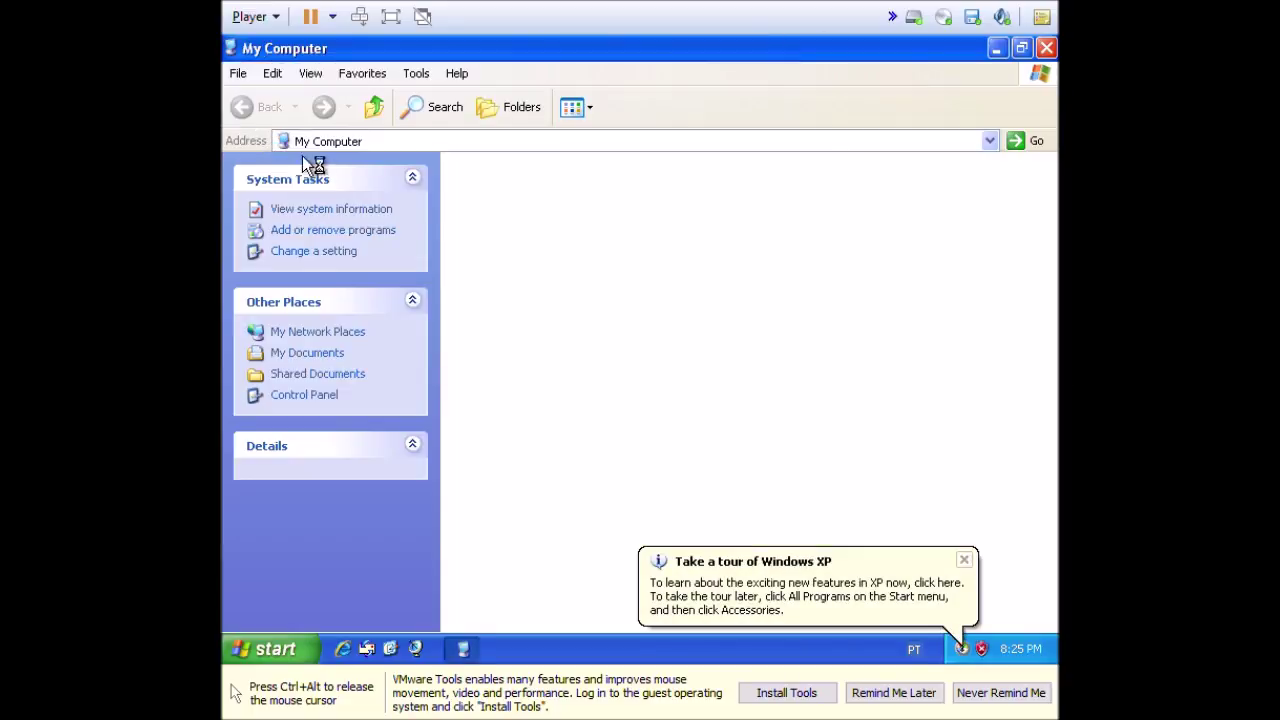
click(967, 561)
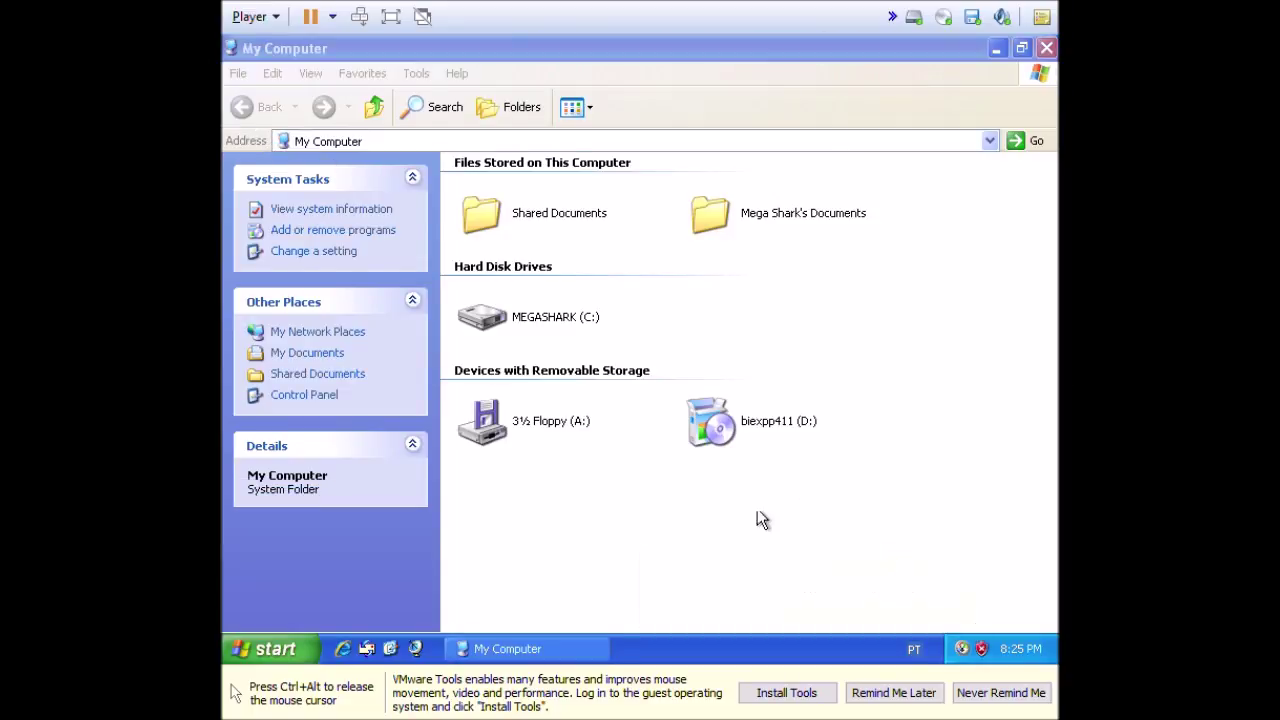
double_click(532, 316)
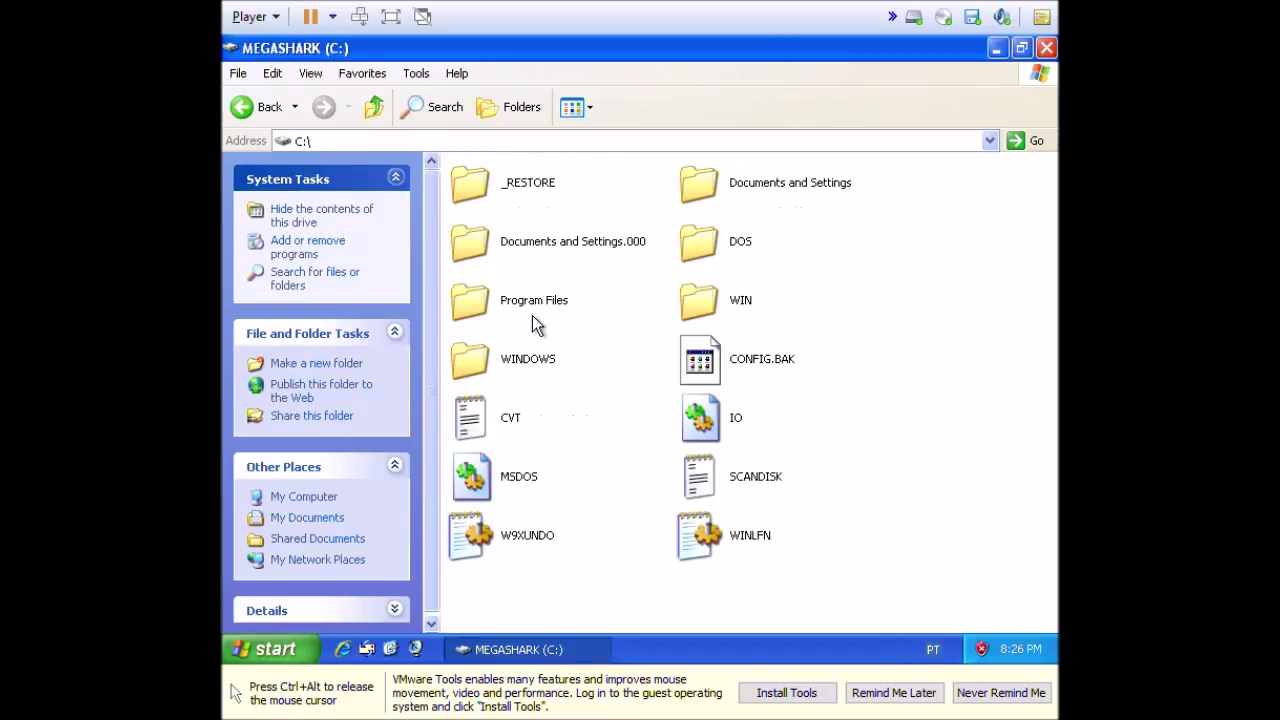
double_click(528, 362)
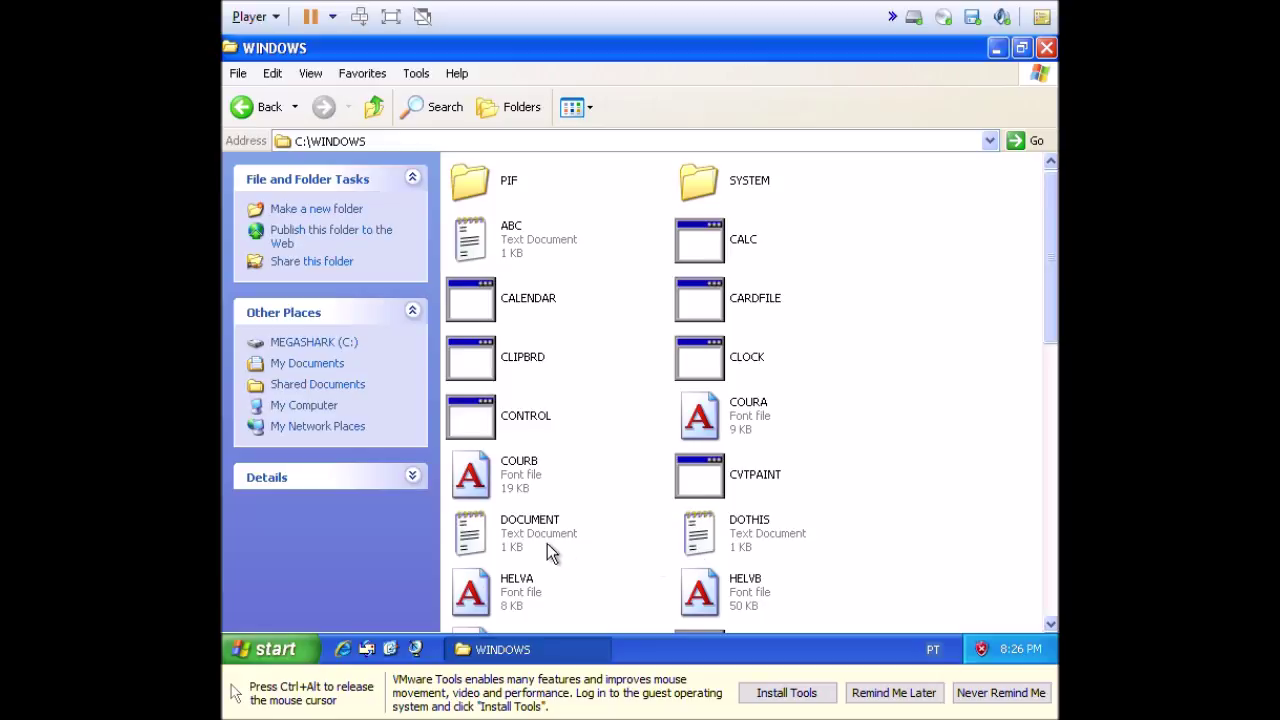
double_click(515, 538)
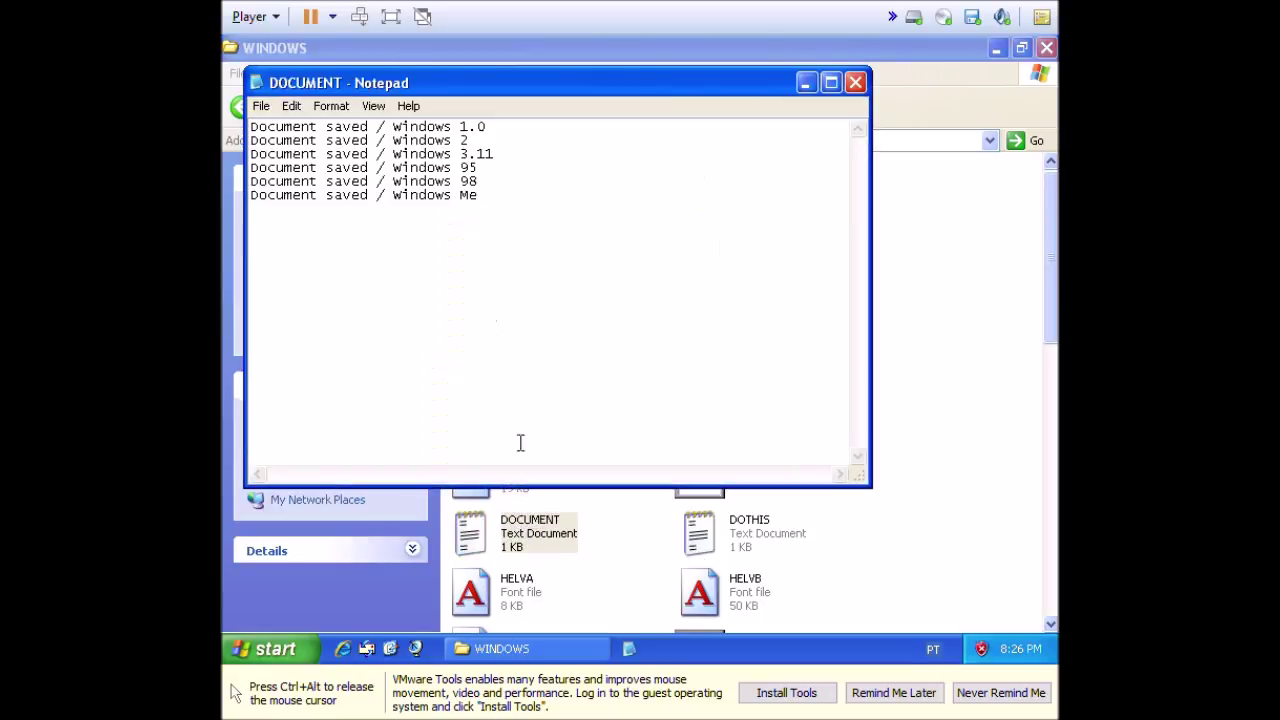
Add the line "Document saved / Windows XP" at the end of the DOCUMENT text file, then close it and save the changes.
key(Return)
text(D)
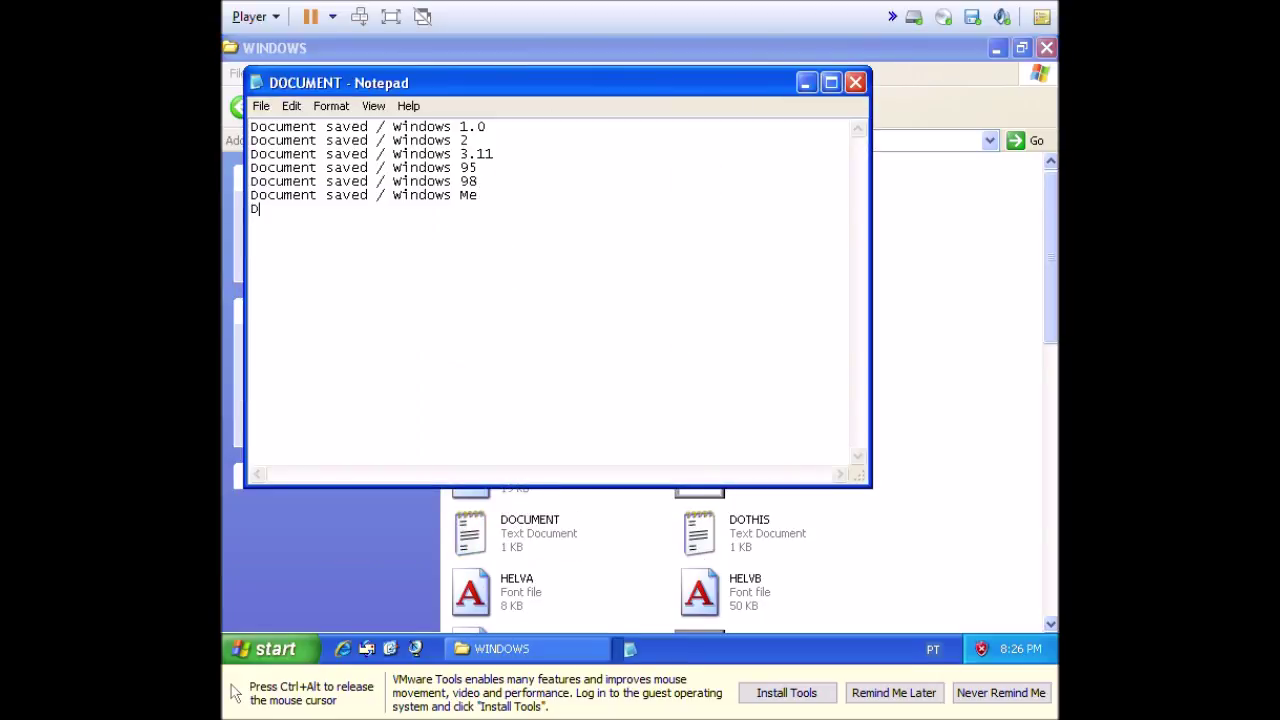
text(ocument saved )
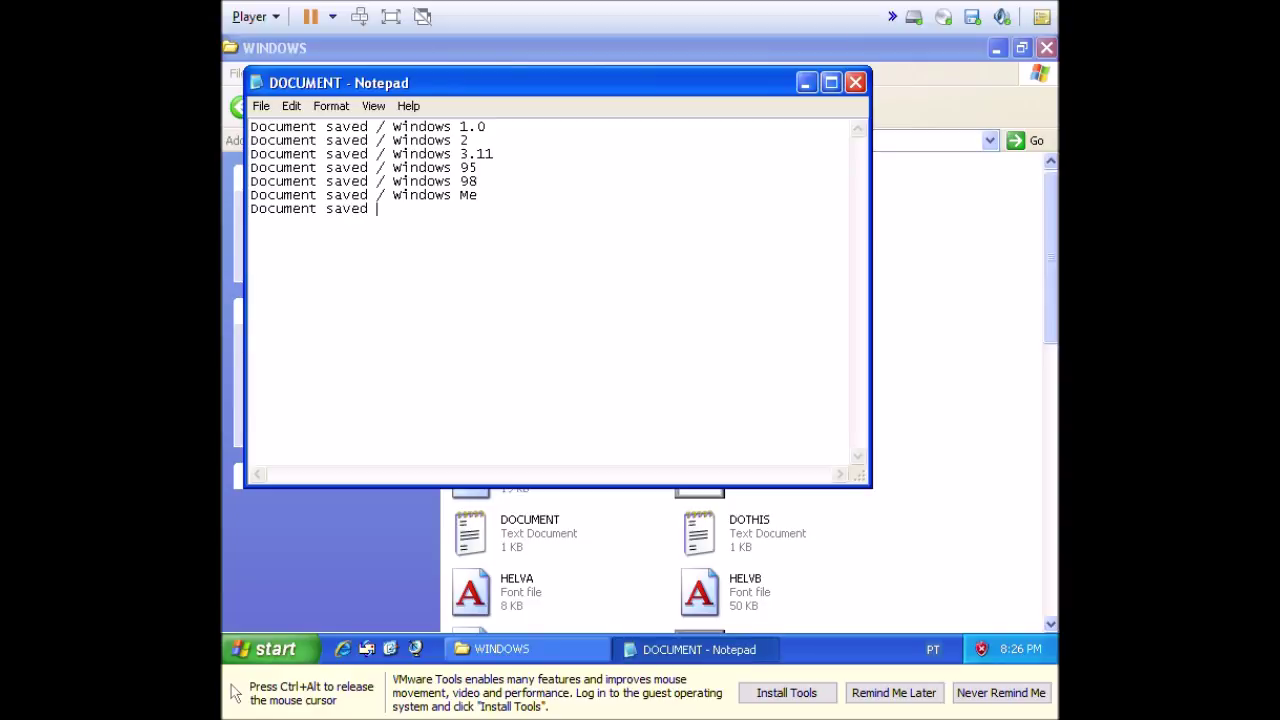
text(/ Windows XP)
click(855, 82)
click(571, 406)
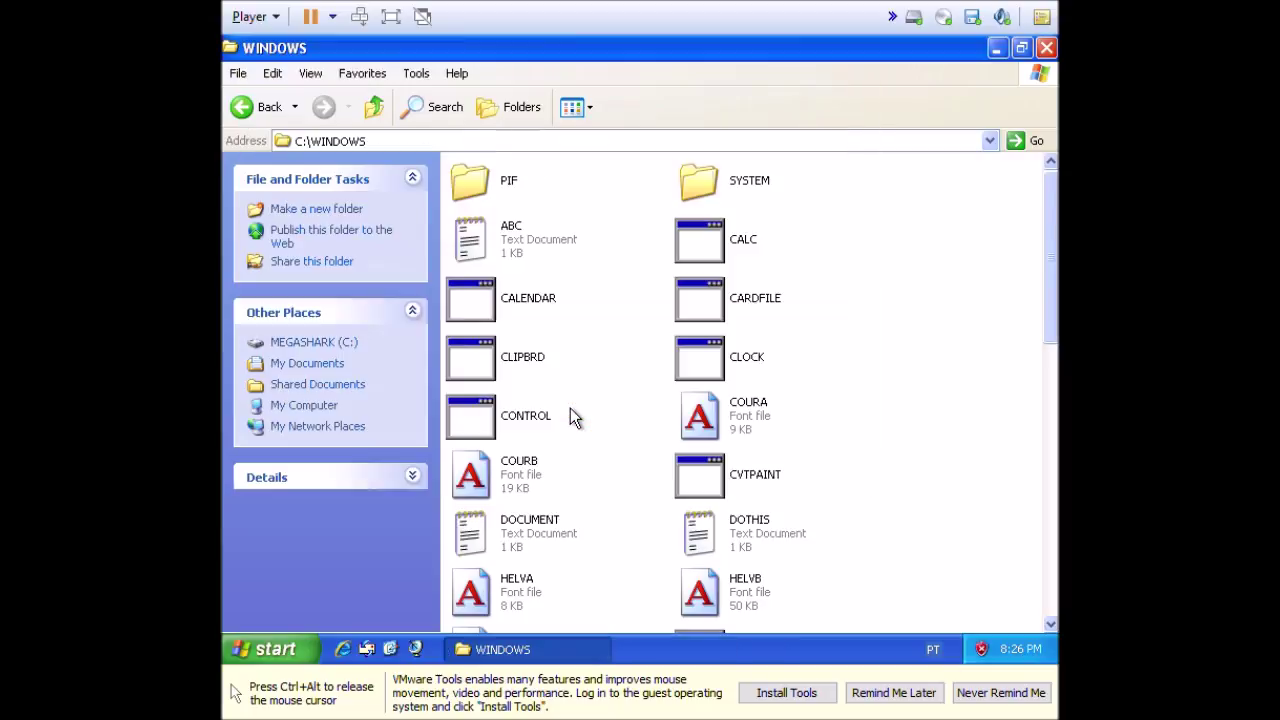
Preview the PAINT bitmap image from the WINDOWS folder in Windows Picture and Fax Viewer, then close the viewer.
drag(1050, 318, 1032, 418)
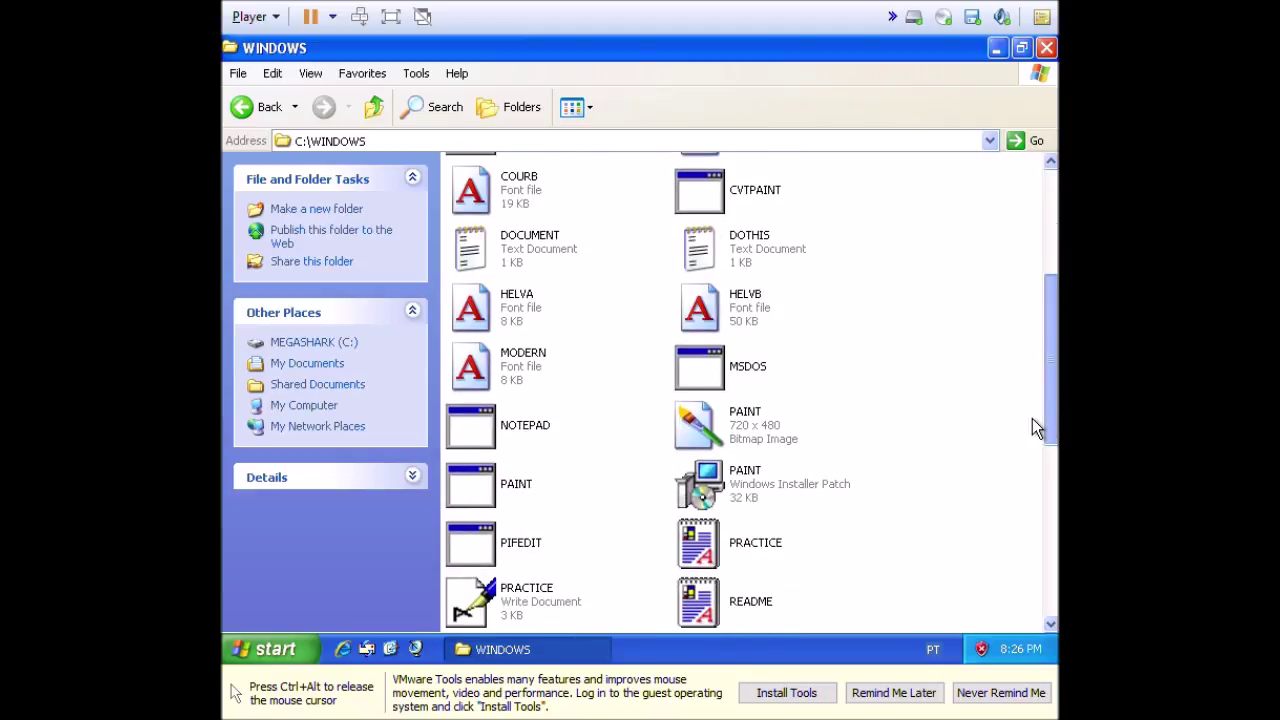
scroll(1032, 418, down, 1)
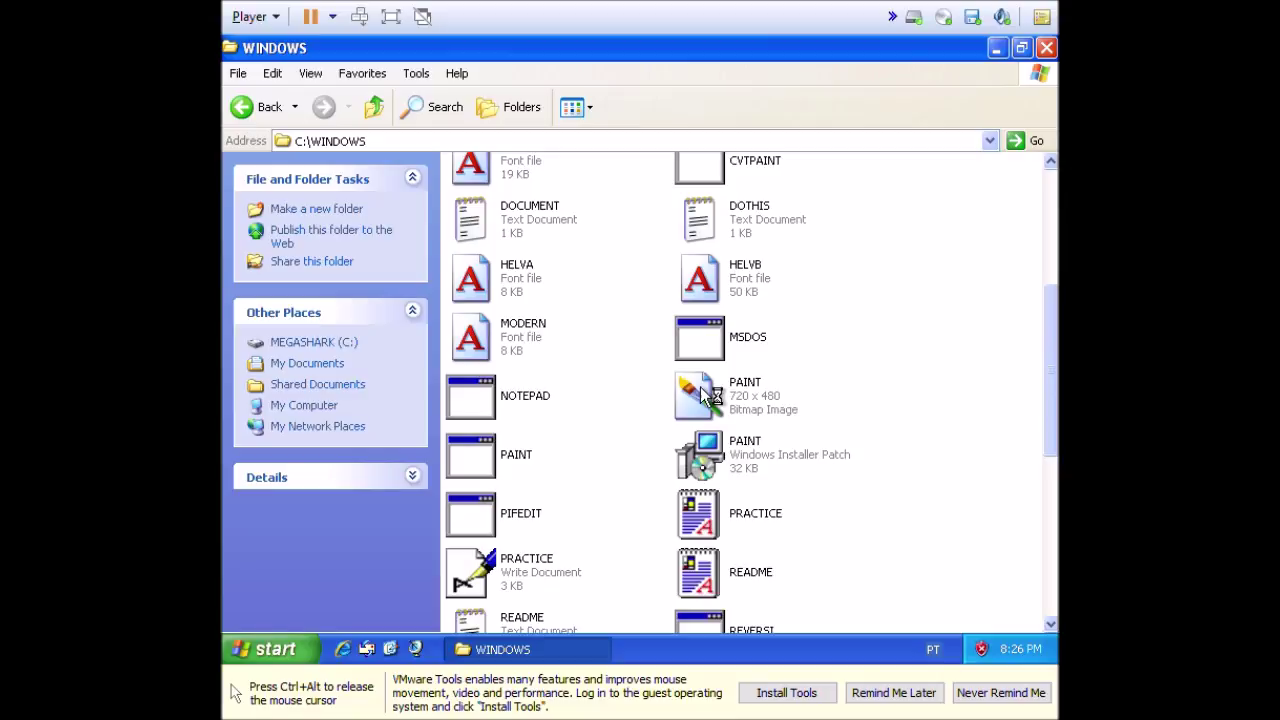
double_click(700, 387)
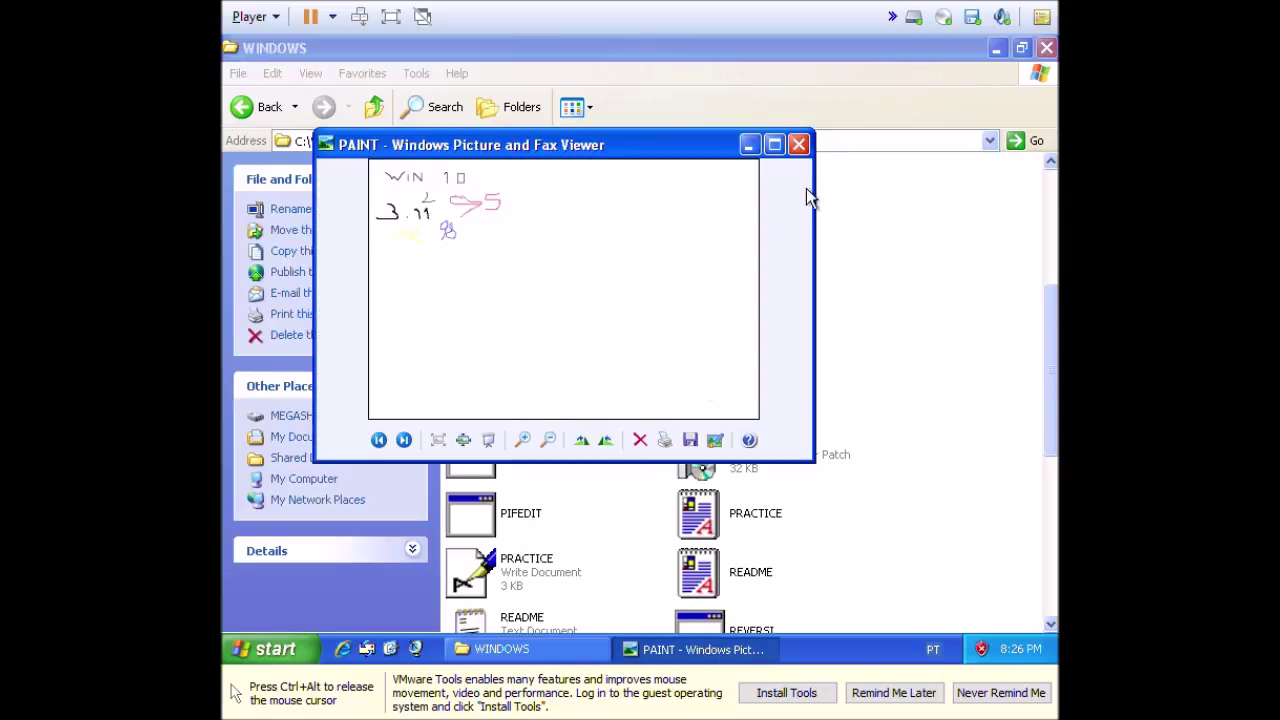
click(799, 145)
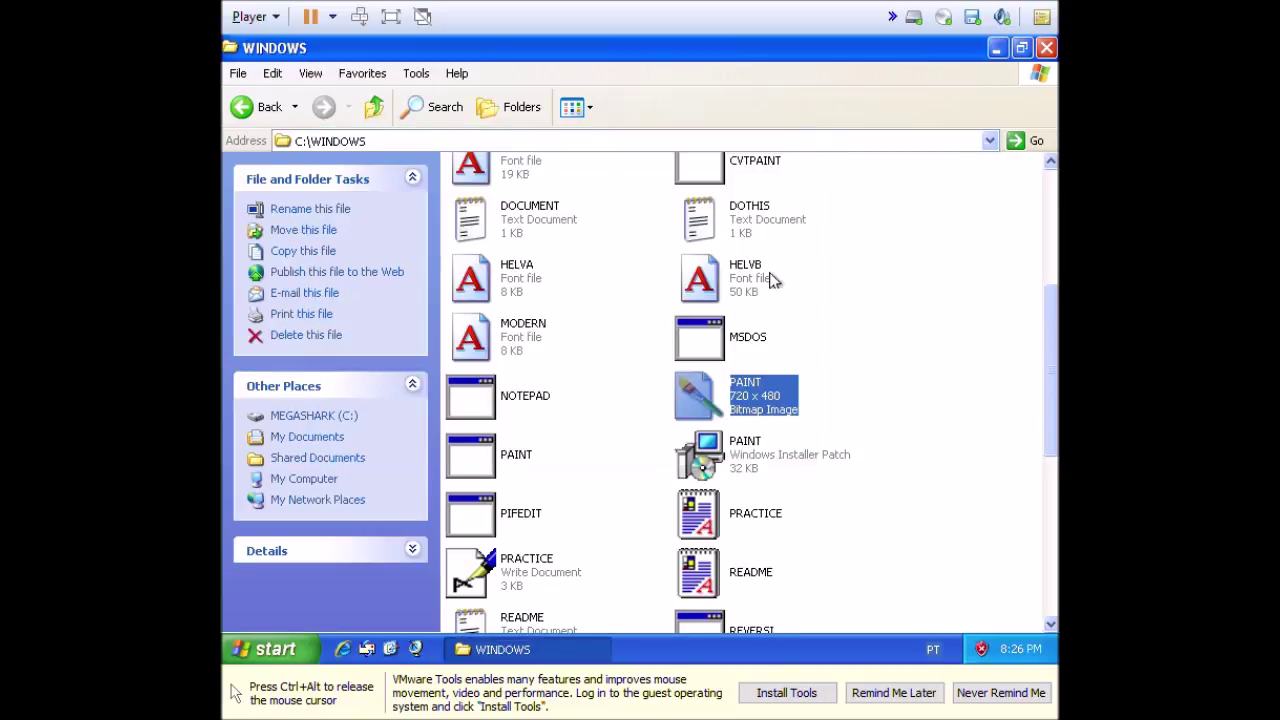
Open the PAINT bitmap in Paint, handwrite "XP" in pink beside the blue 98, and close it saving the changes.
right_click(706, 384)
mouse_move(763, 457)
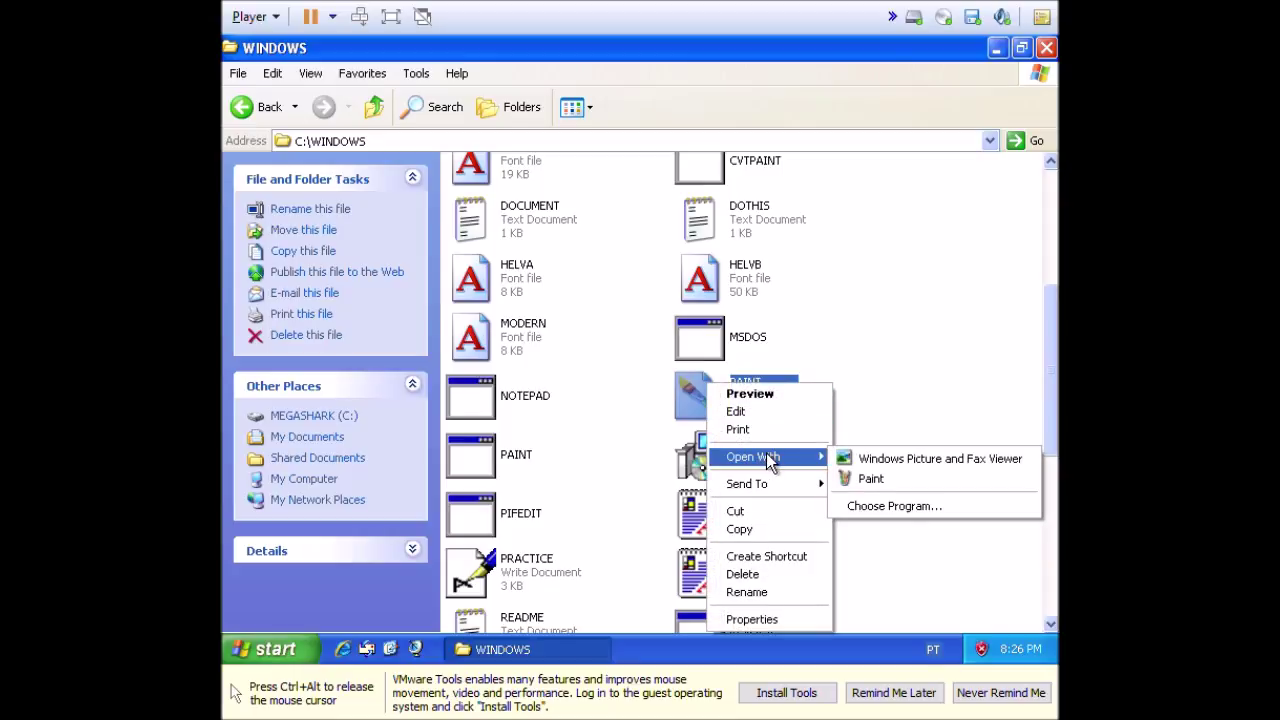
click(861, 477)
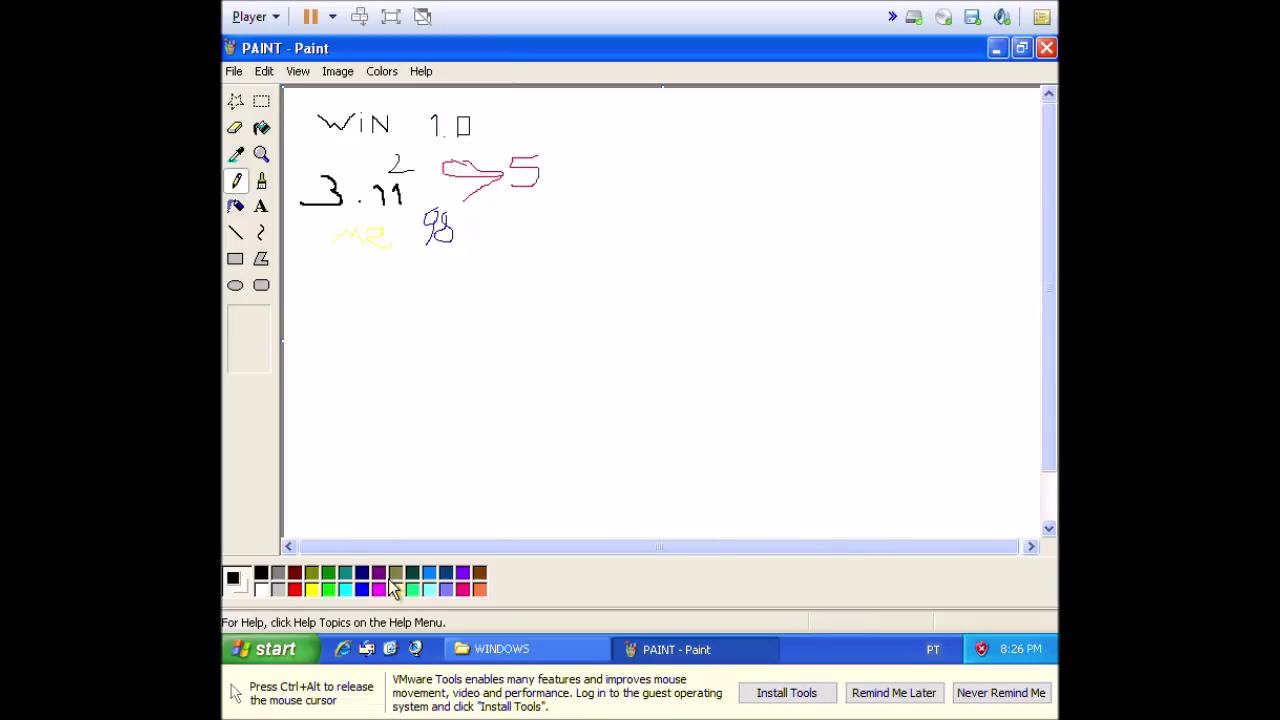
click(464, 590)
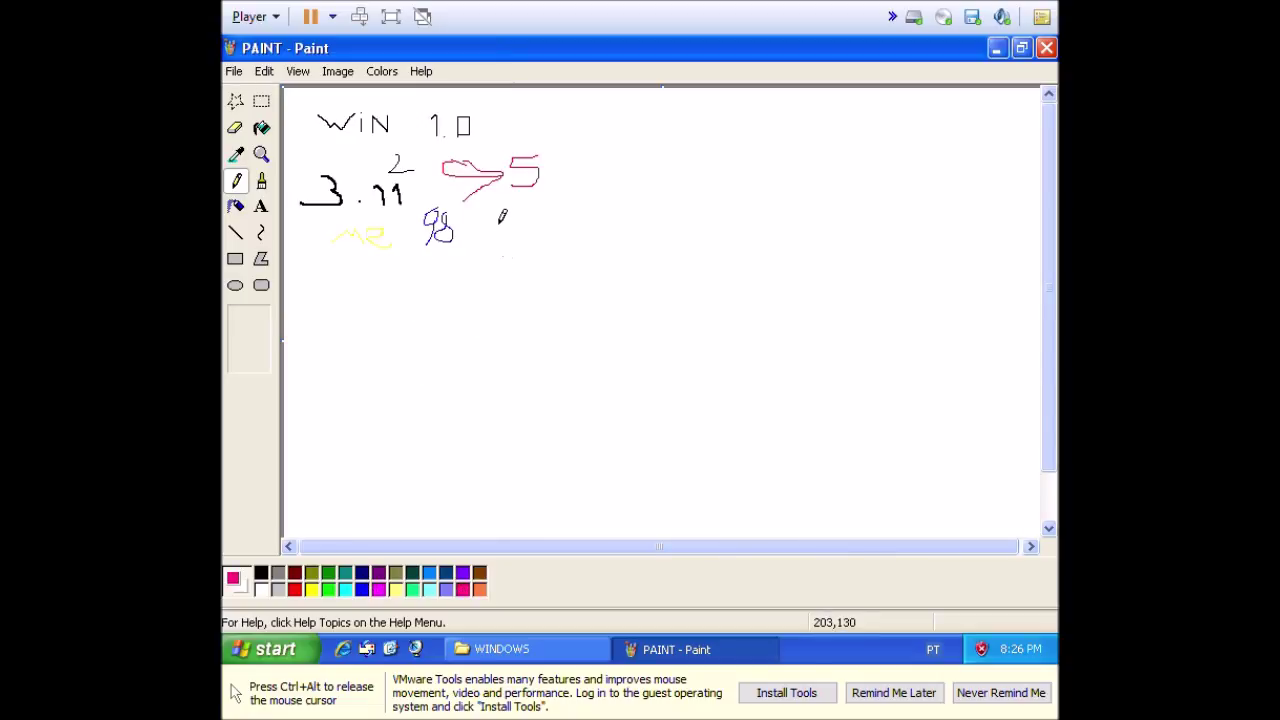
mouse_move(478, 245)
mouse_down()
mouse_move(495, 207)
mouse_move(514, 256)
mouse_move(511, 224)
mouse_move(528, 216)
mouse_move(512, 226)
mouse_up()
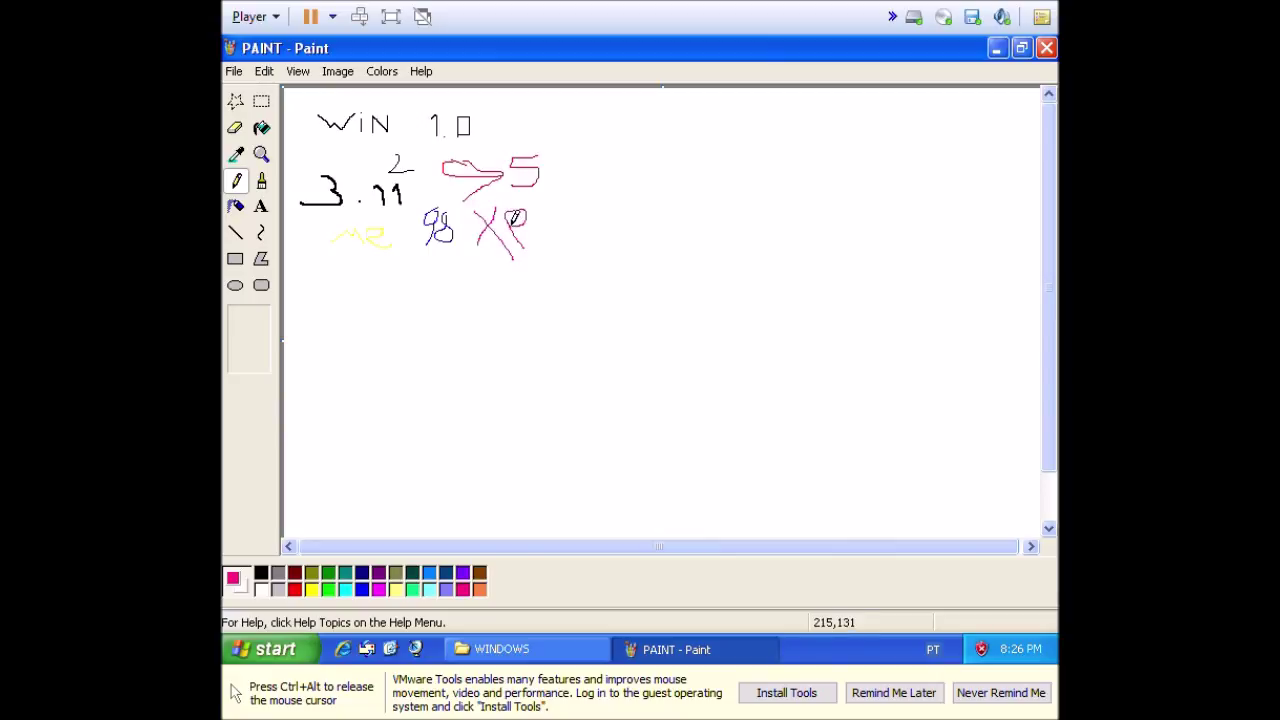
click(1045, 49)
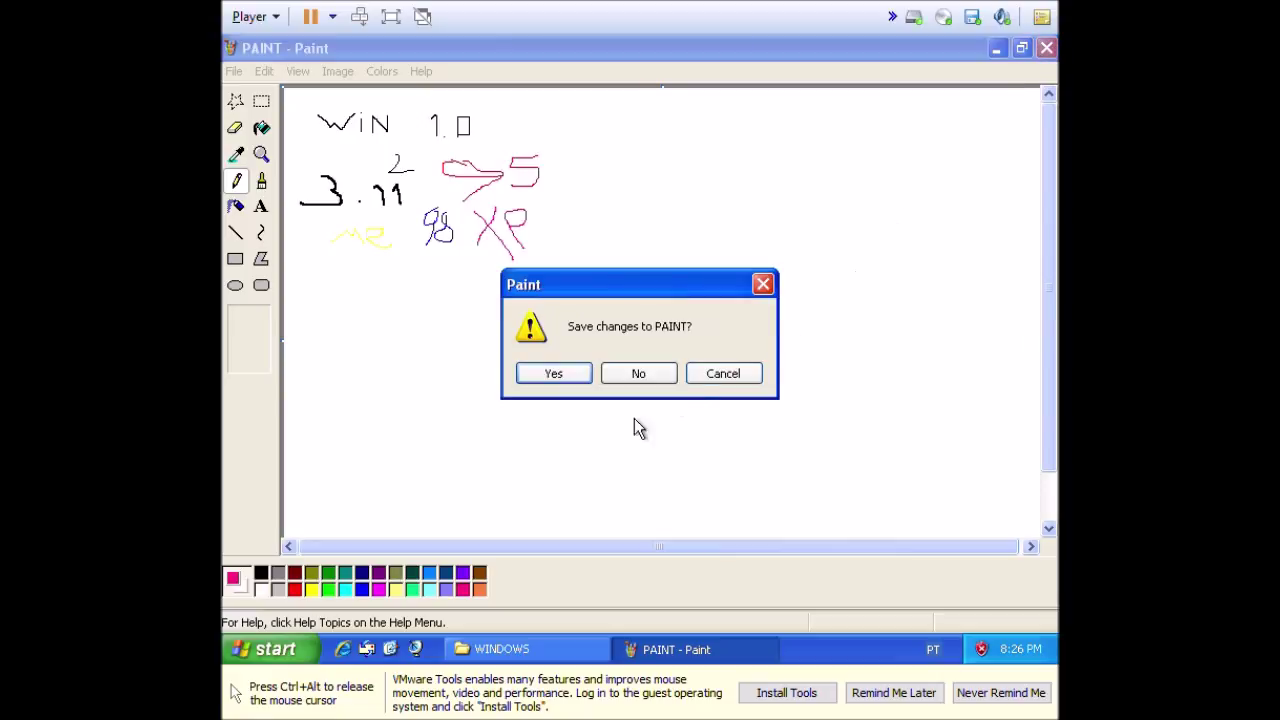
click(556, 376)
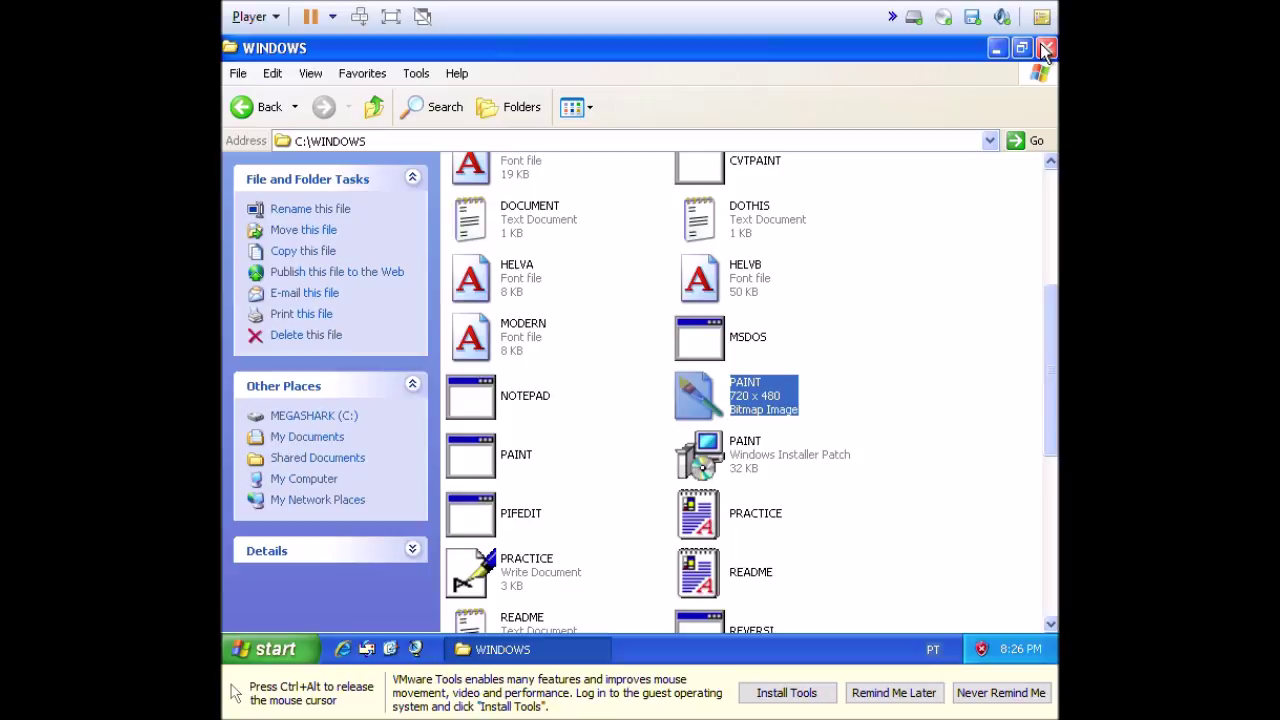
Try to run the old REVERSI program despite the compatibility warning, and close the WINDOWS folder.
drag(1041, 369, 1012, 489)
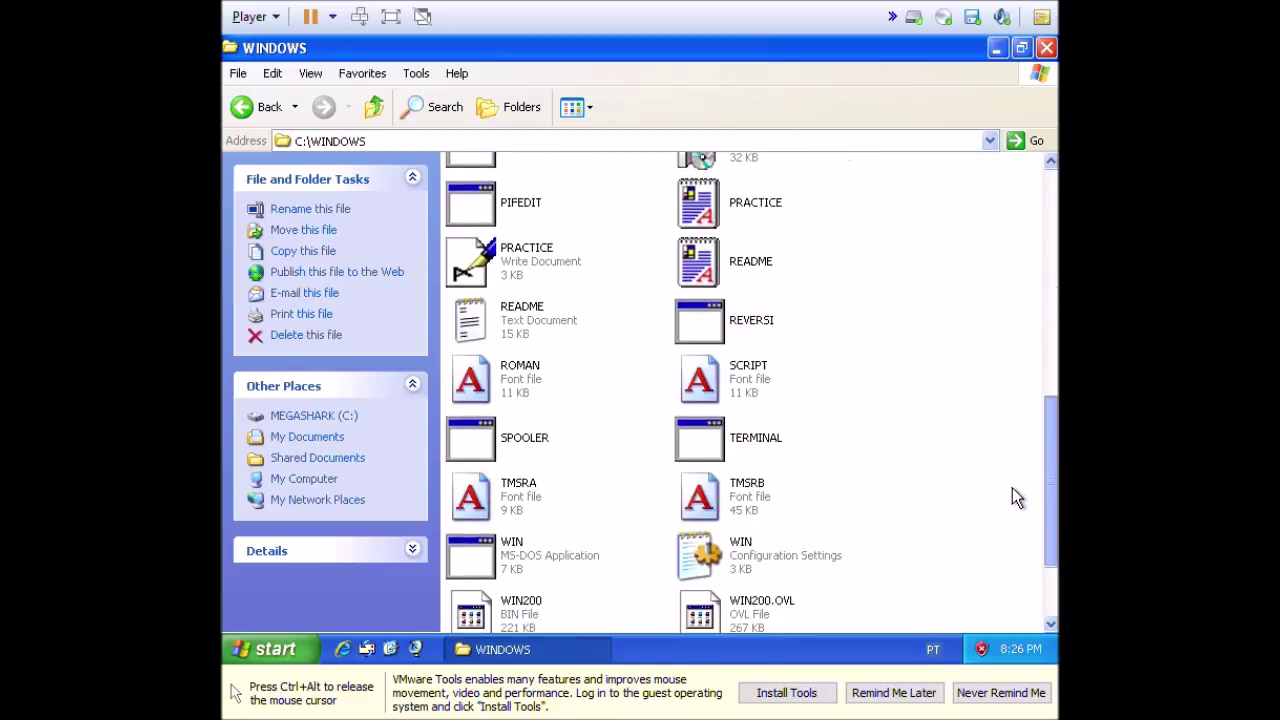
double_click(760, 320)
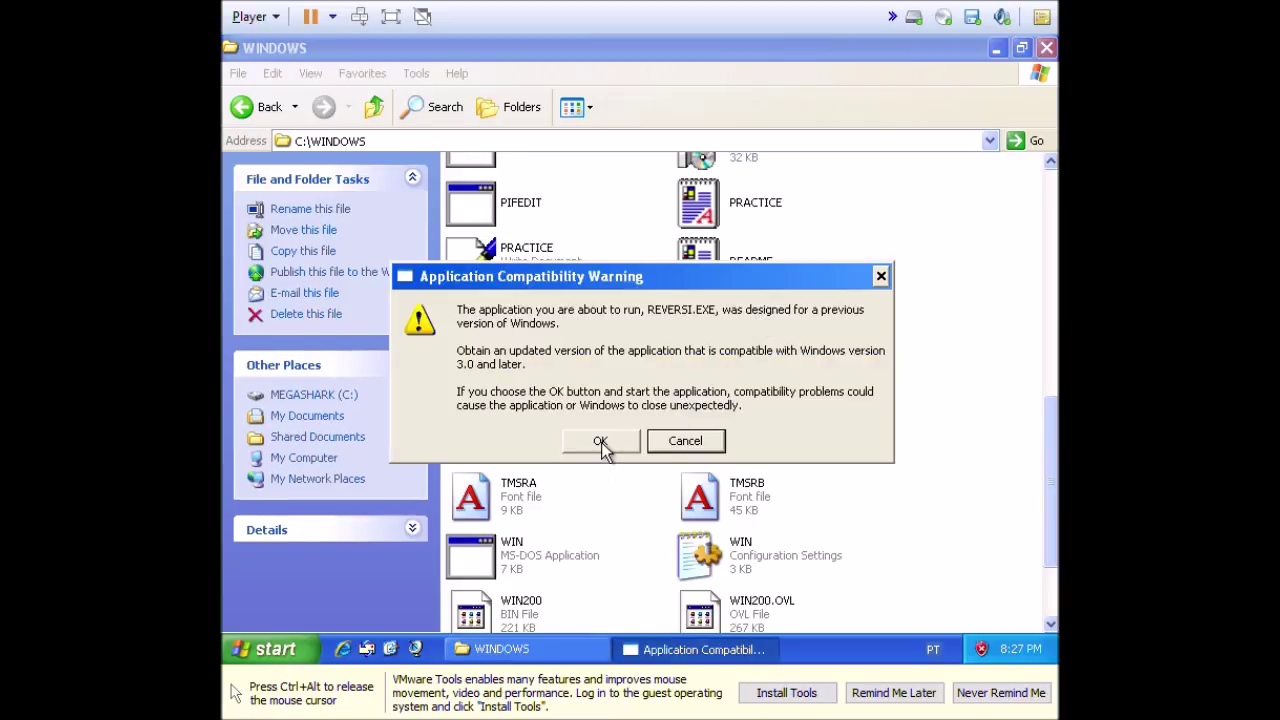
click(601, 442)
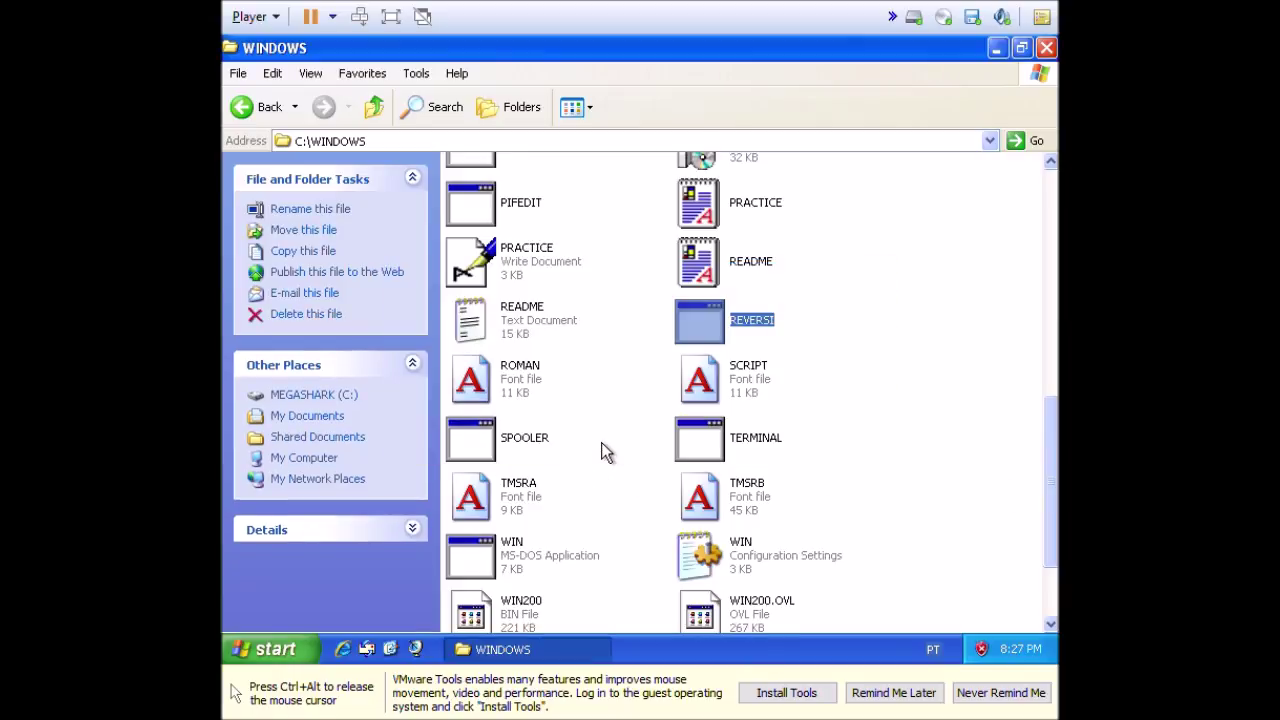
click(1045, 48)
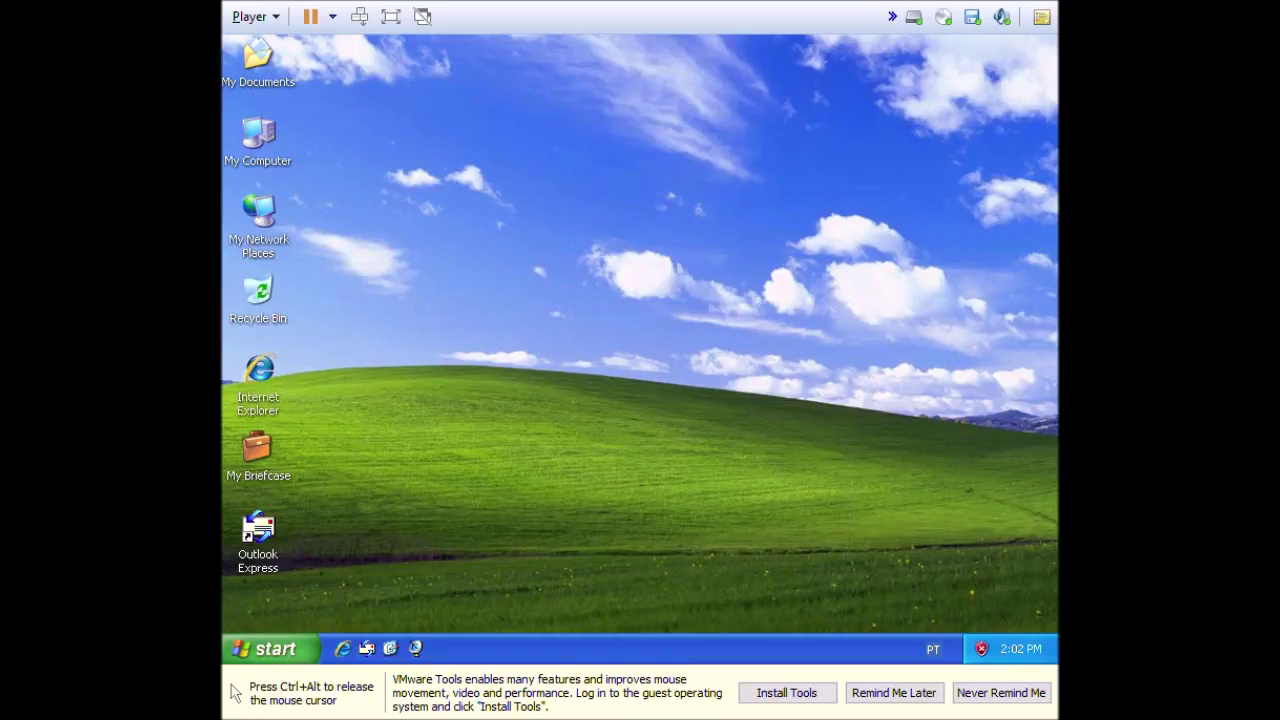
Open a command prompt with cmd and check the volume label of drive C: with "vol c:".
click(285, 645)
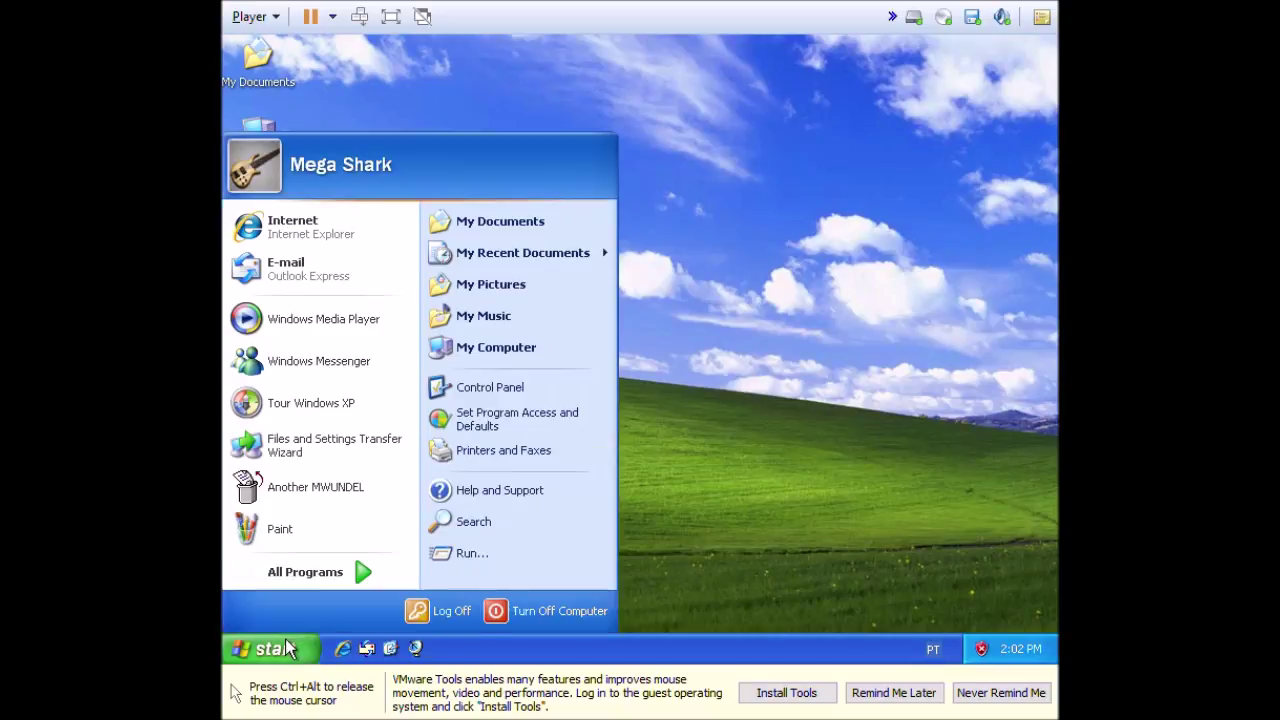
click(469, 553)
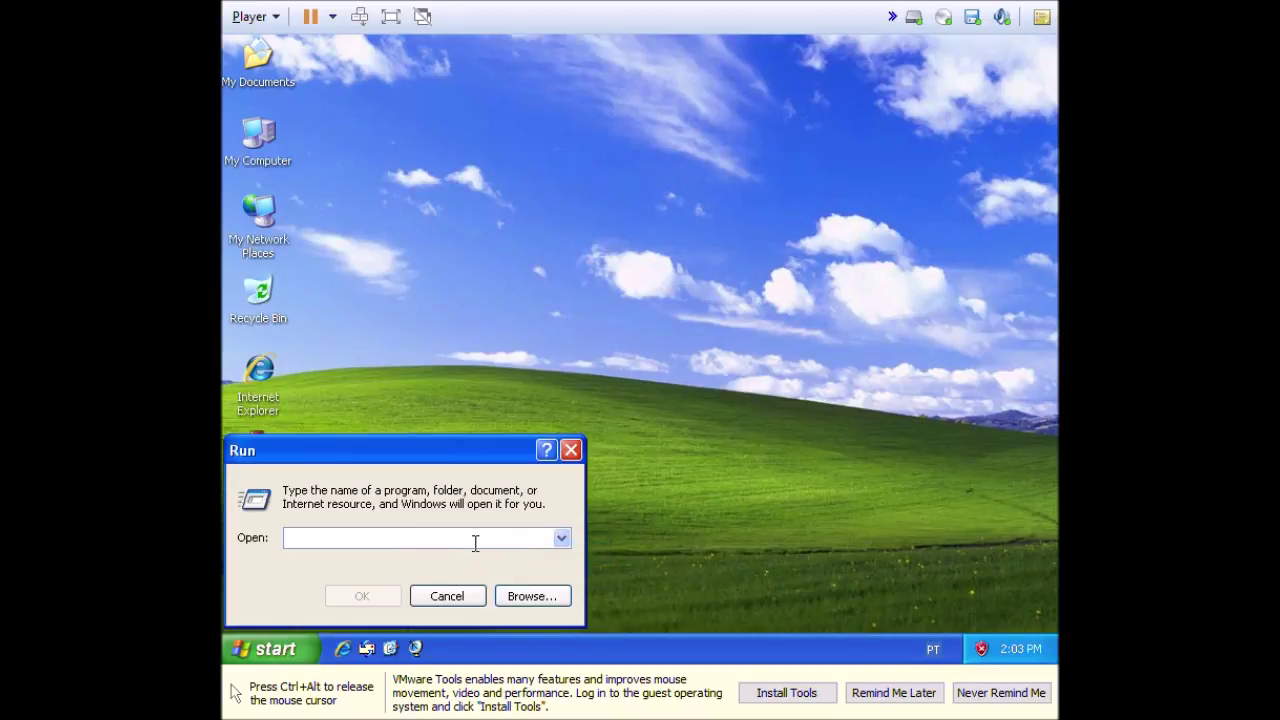
text(cmd)
key(Return)
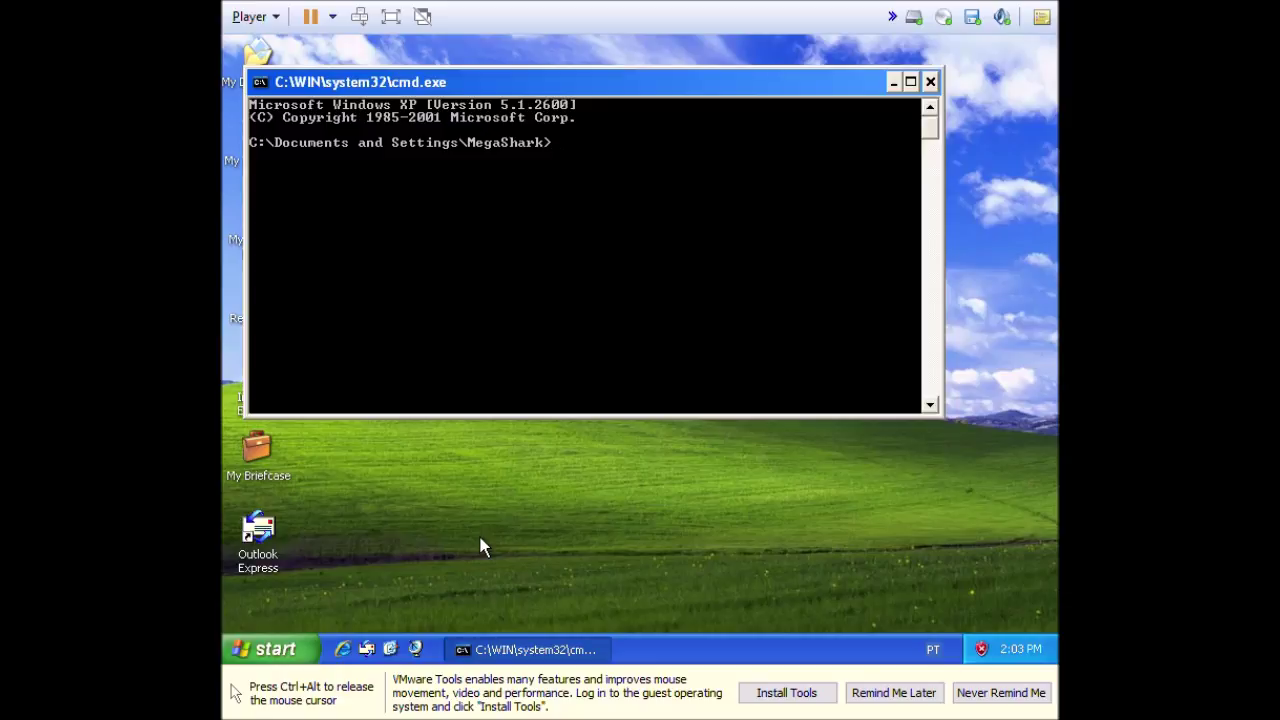
text(vol c:)
key(Return)
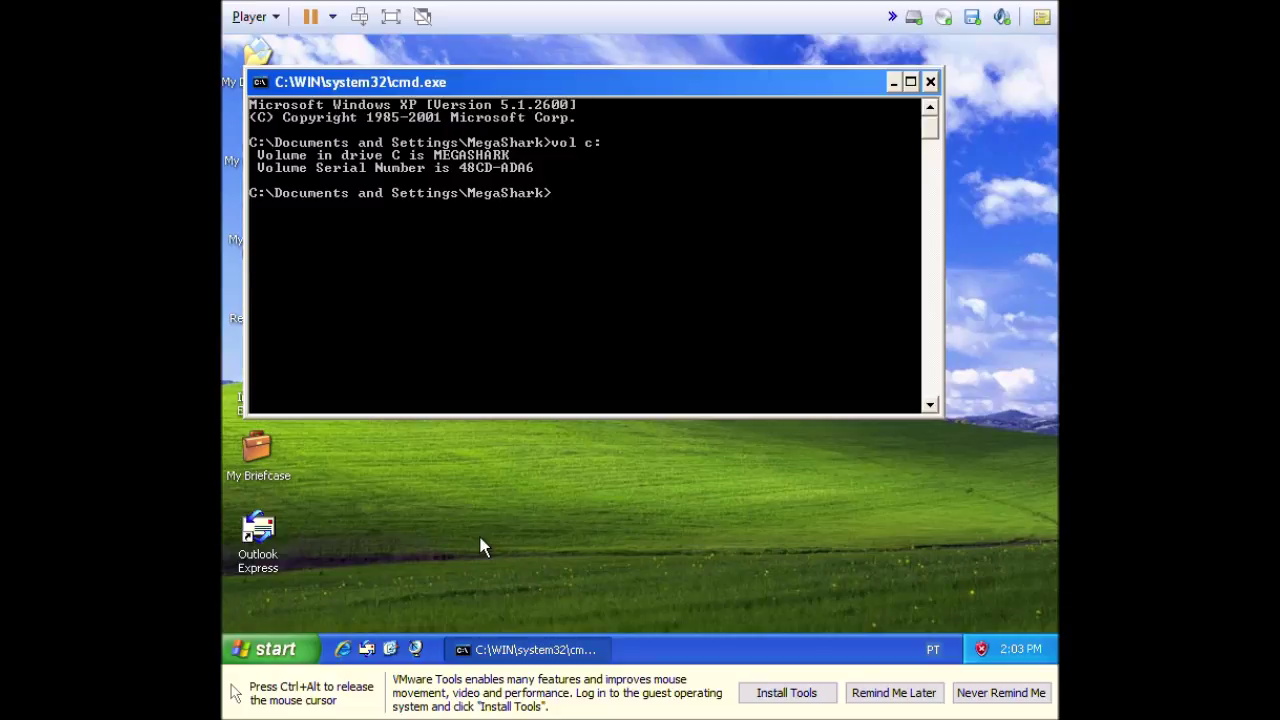
Start converting drive C: with "convert c: /fs:ntfs", entering MEGASHARK as the current volume label.
text(convert c: /fs:ntfs)
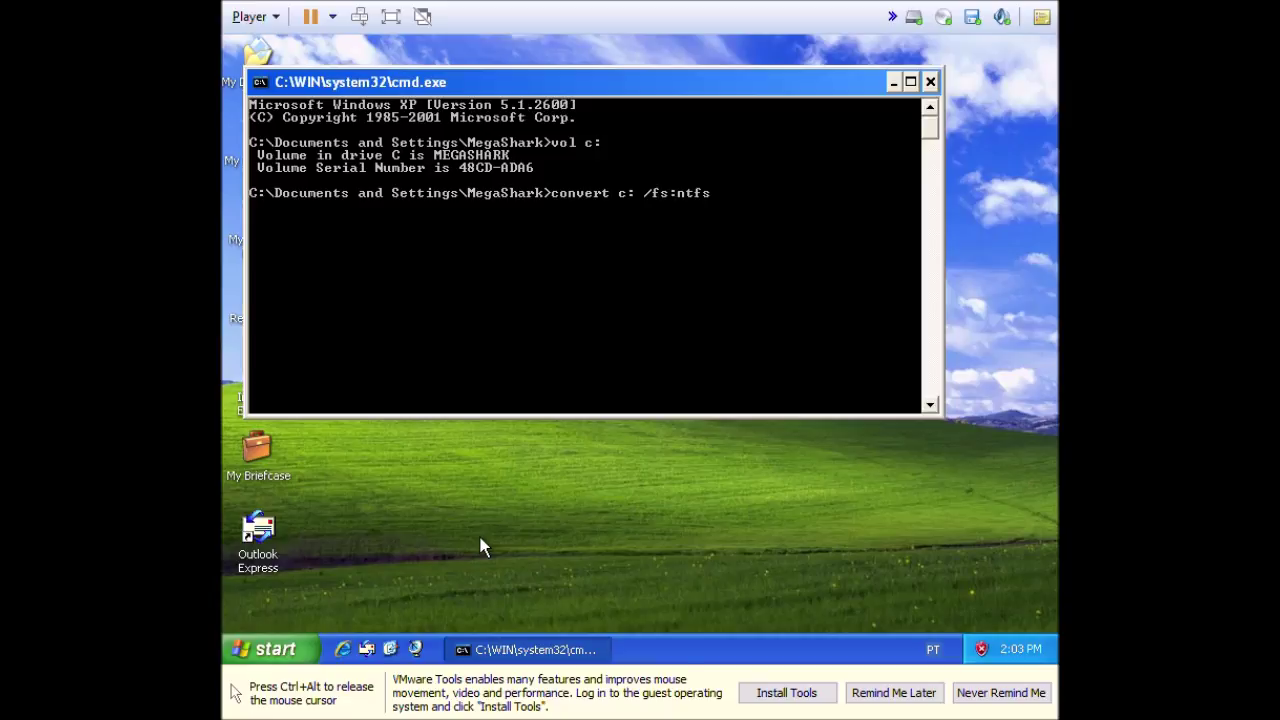
key(Return)
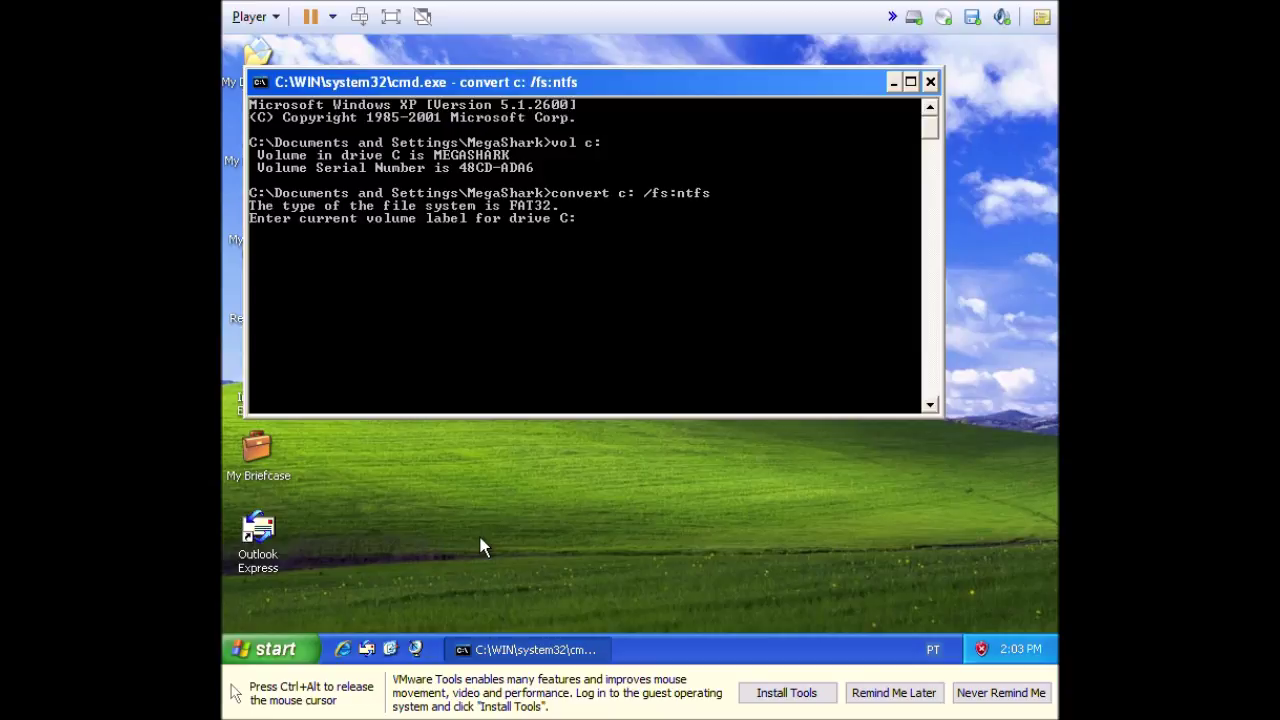
text(M)
key(BackSpace)
text(MEGASHARK)
key(Return)
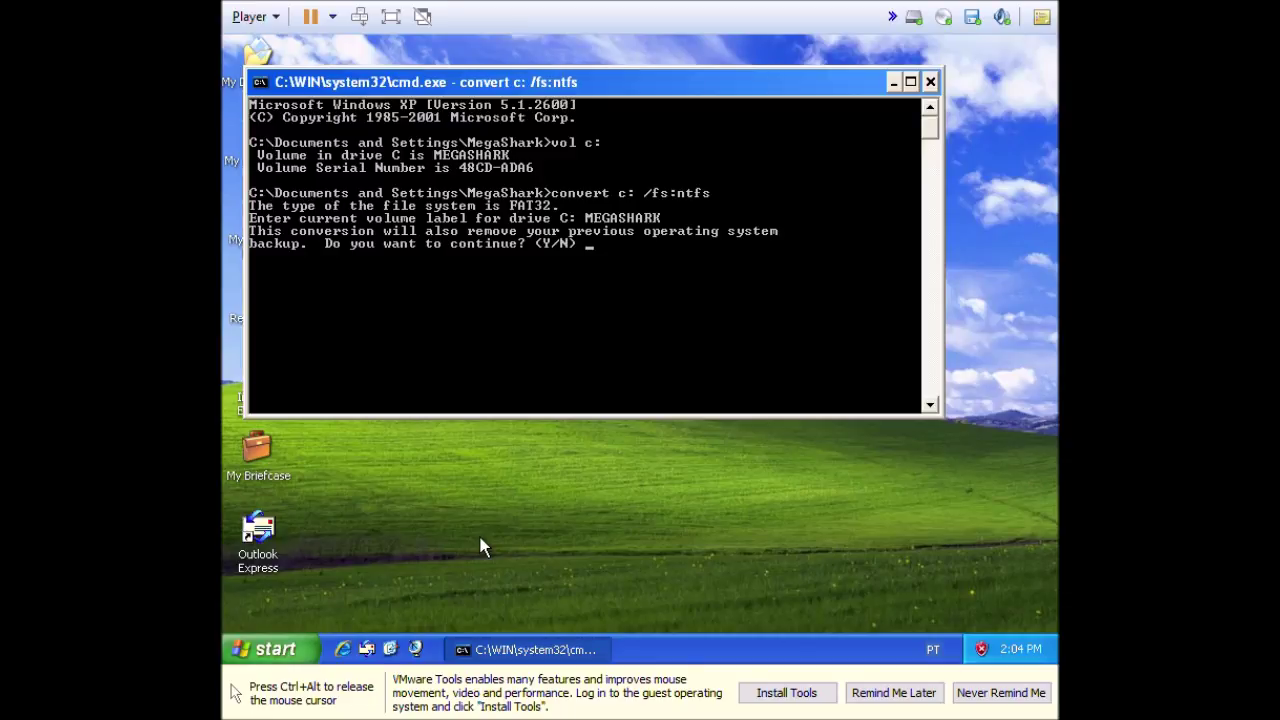
Answer Y to the backup removal, forced dismount and conversion at next restart, and close the command prompt.
text(Y)
key(Return)
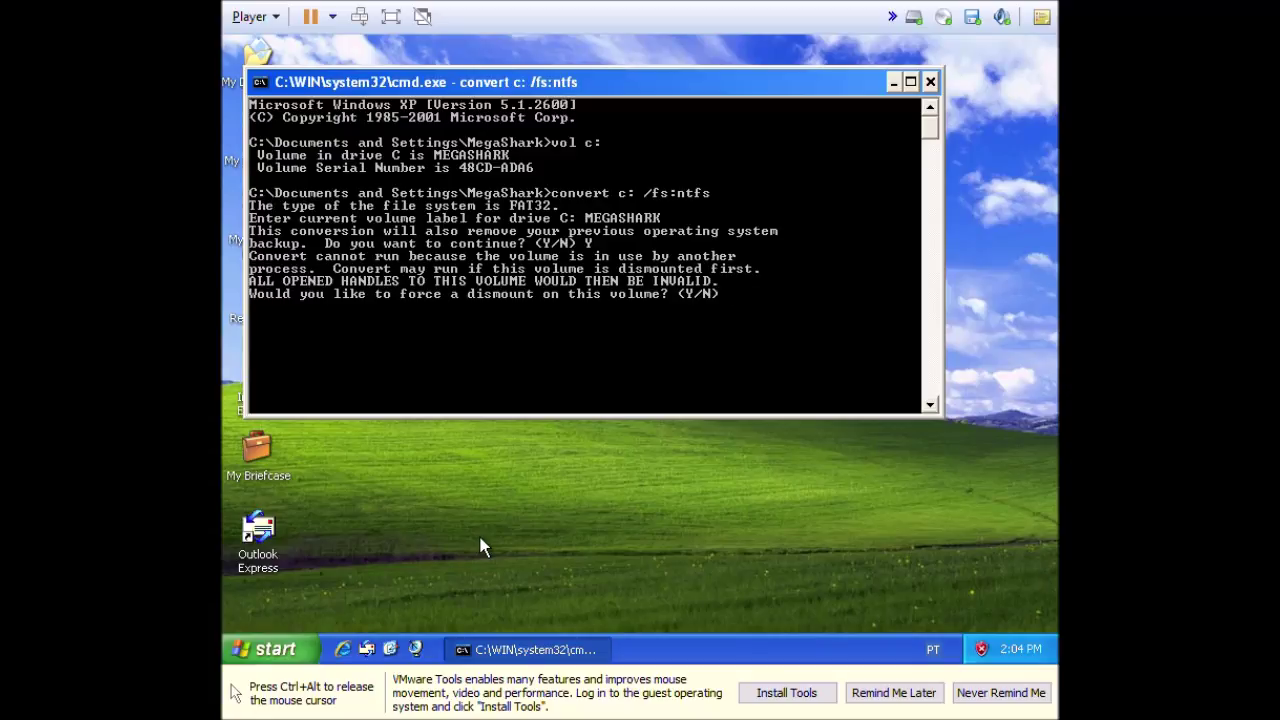
text(Y)
key(Return)
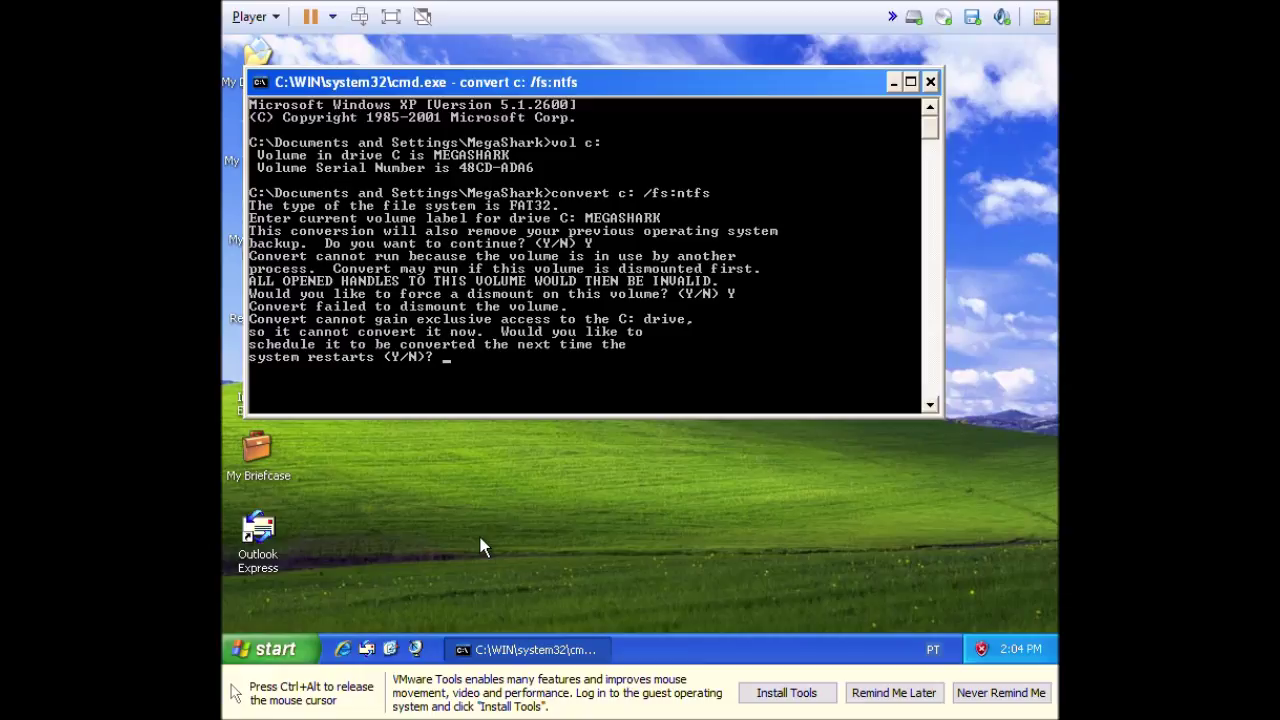
text(Y)
key(Return)
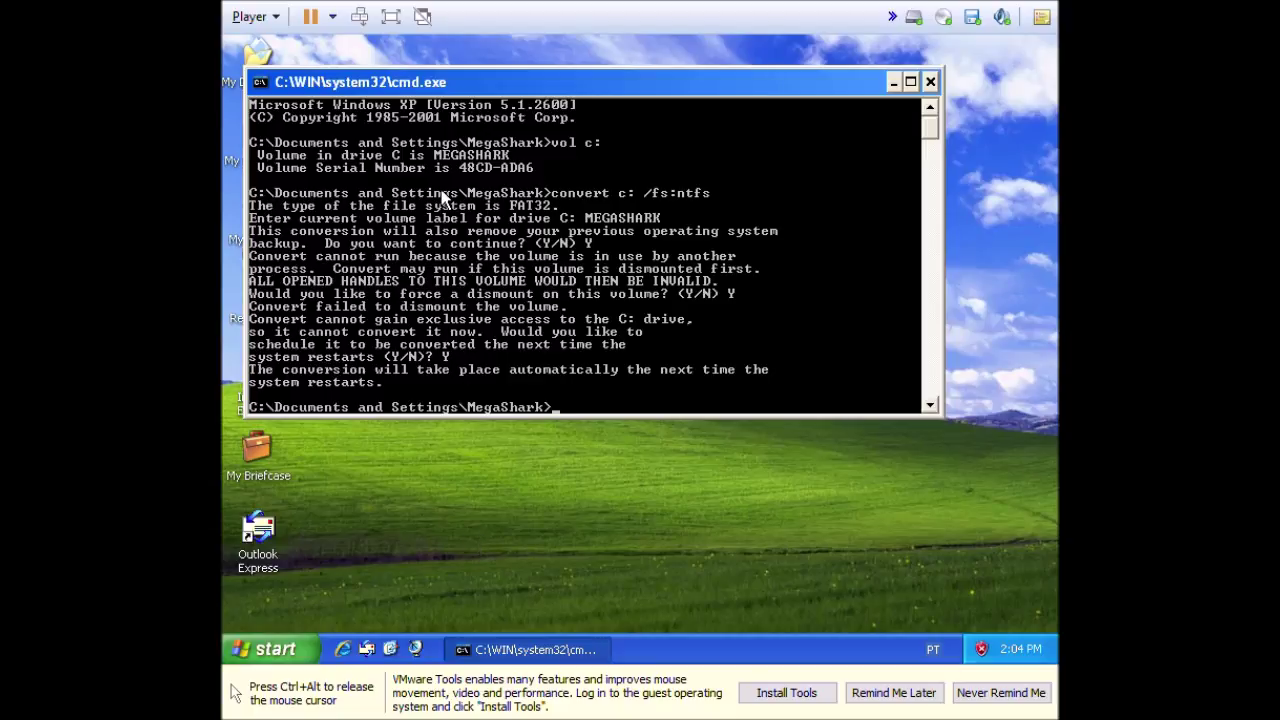
click(929, 82)
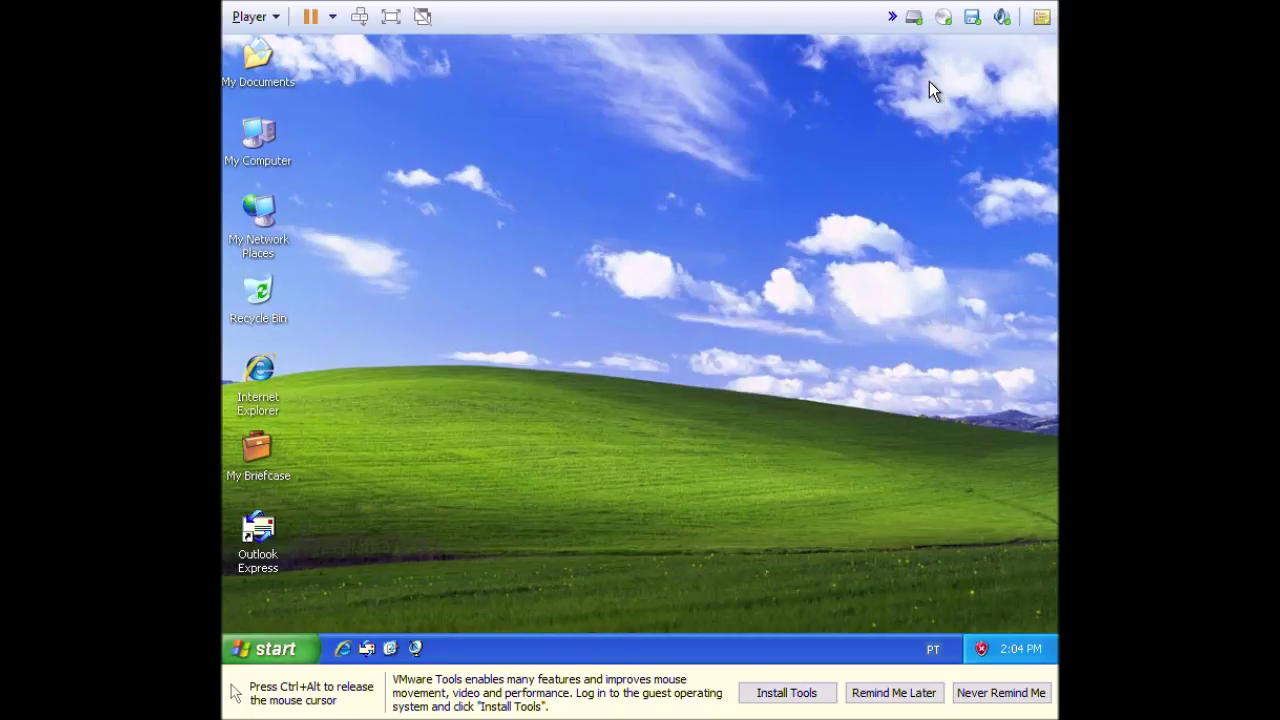
Restart Windows XP to run the scheduled NTFS conversion.
click(272, 648)
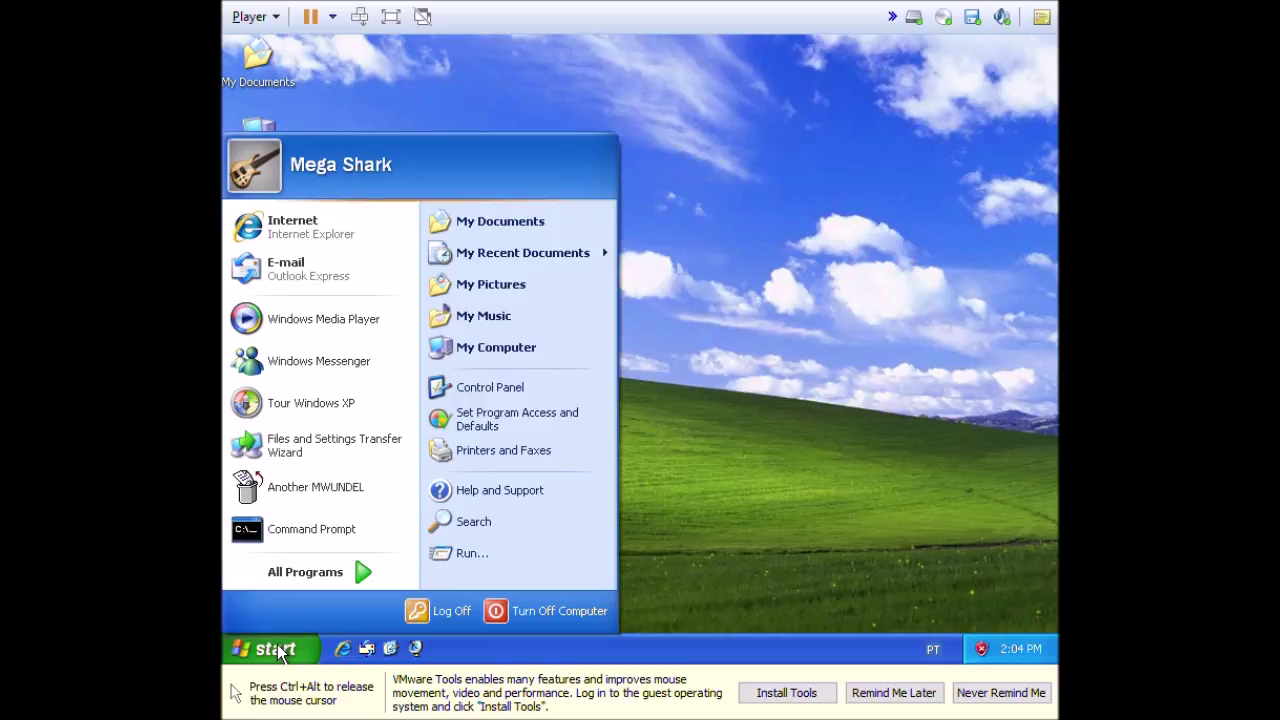
click(518, 612)
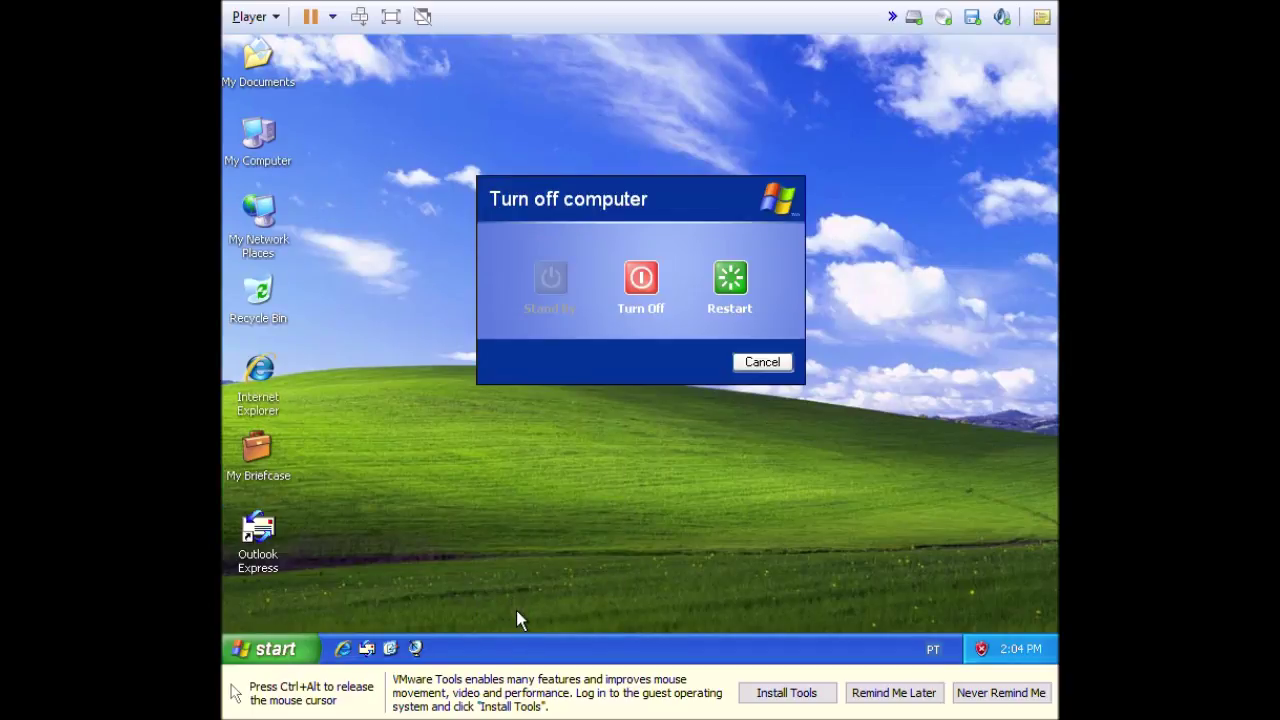
click(731, 285)
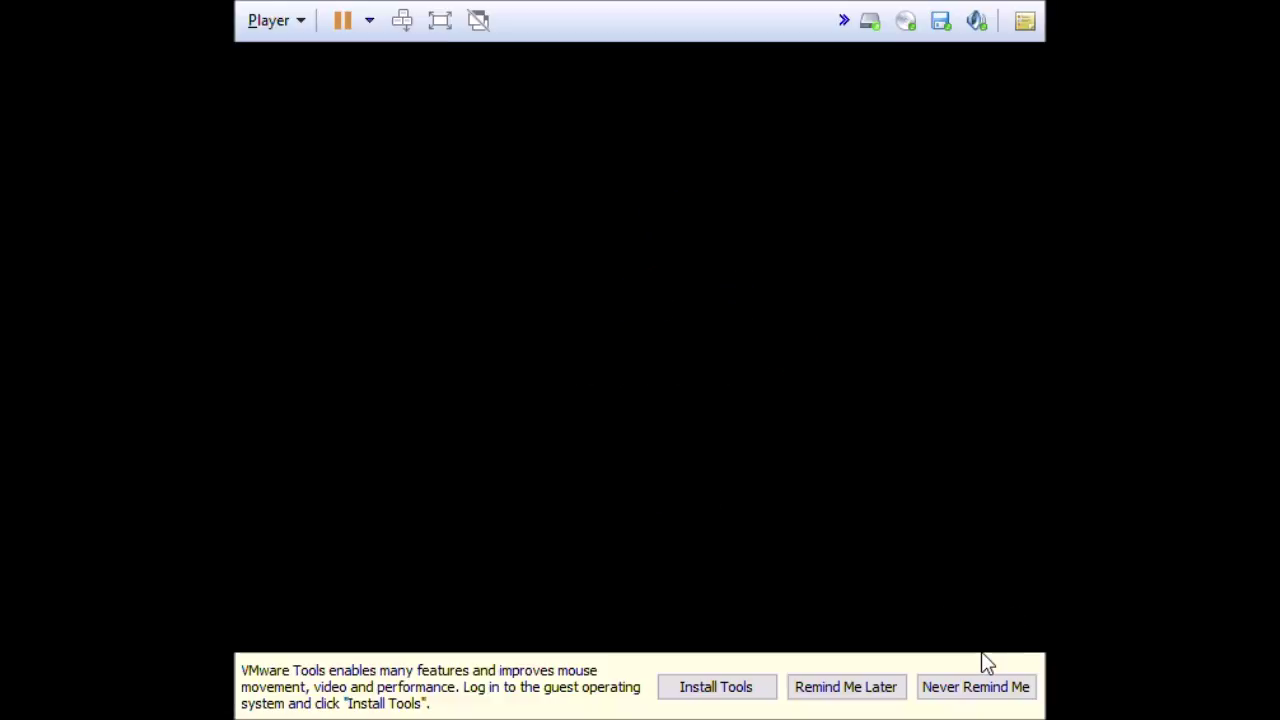
Return to the desktop, dismiss the Windows XP tour balloon, and check the file system of MEGASHARK (C:) in My Computer.
click(760, 560)
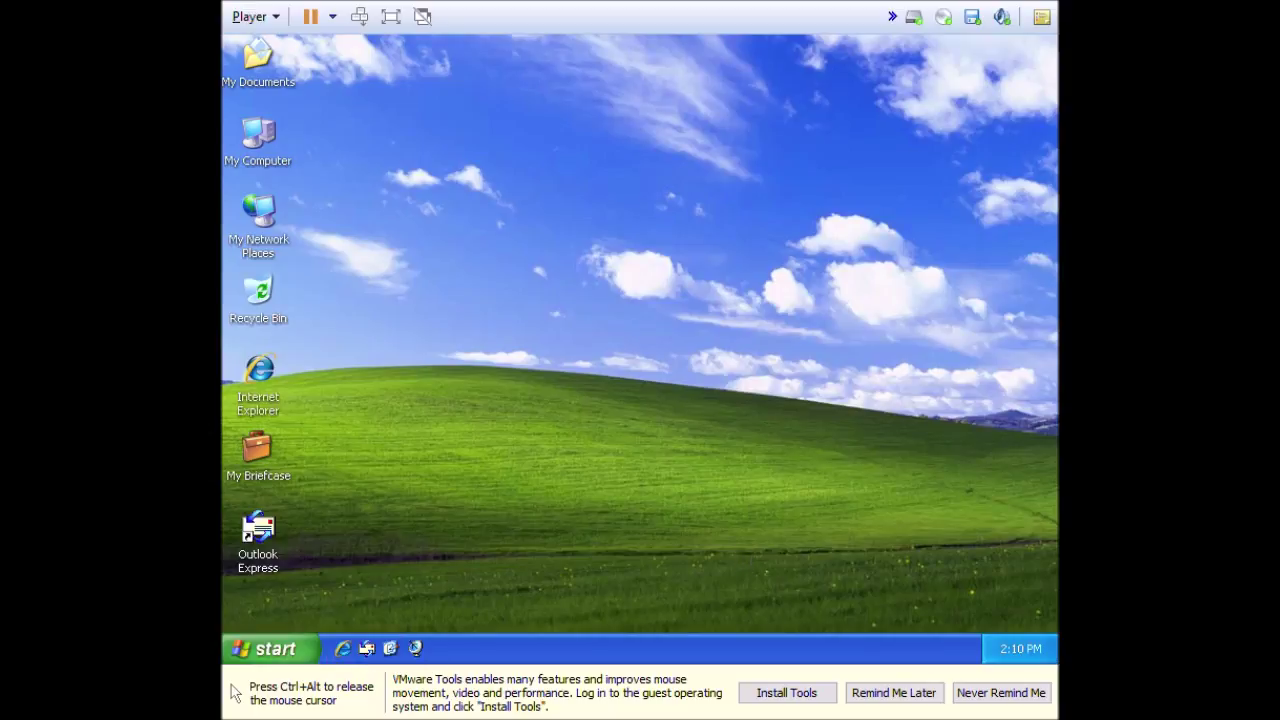
click(565, 372)
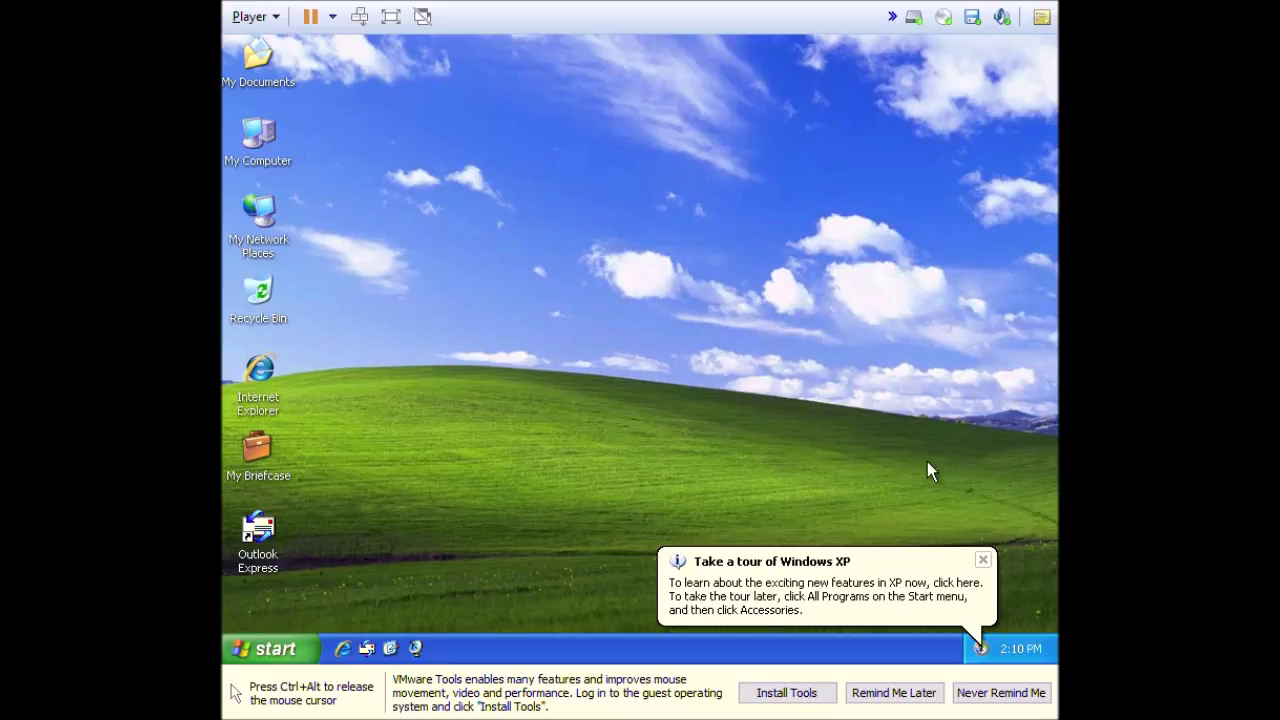
click(985, 559)
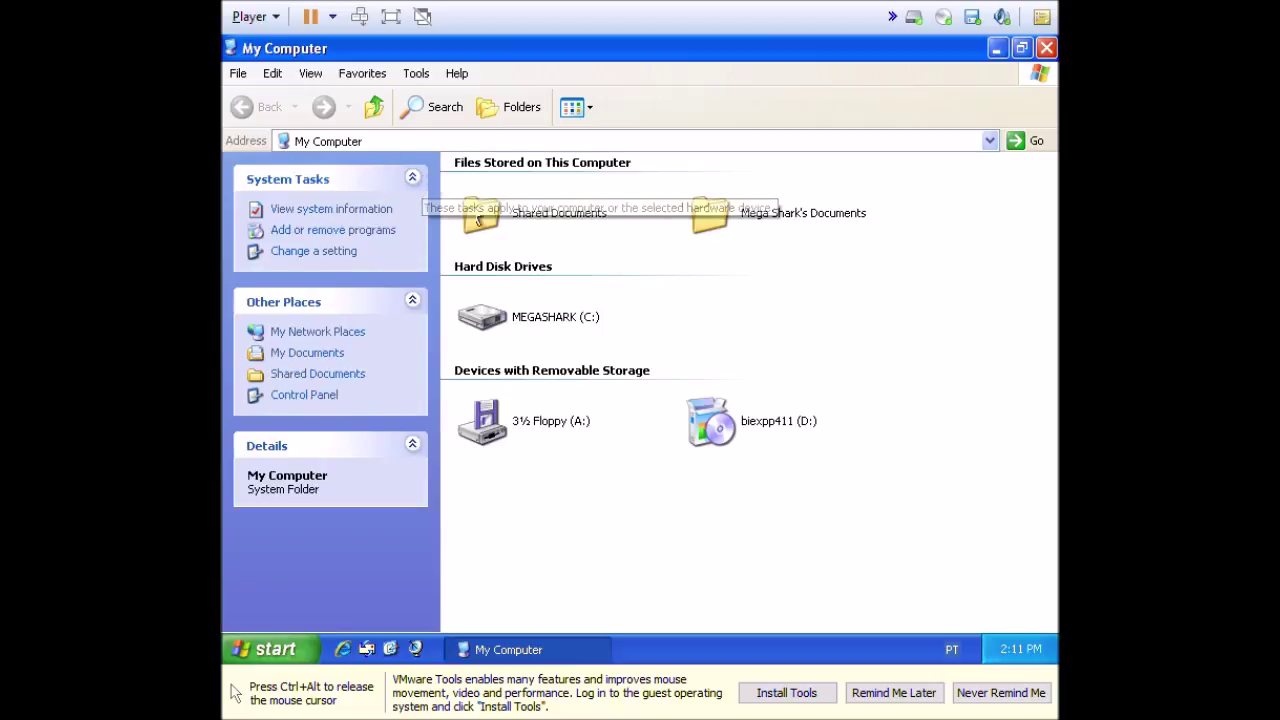
click(480, 320)
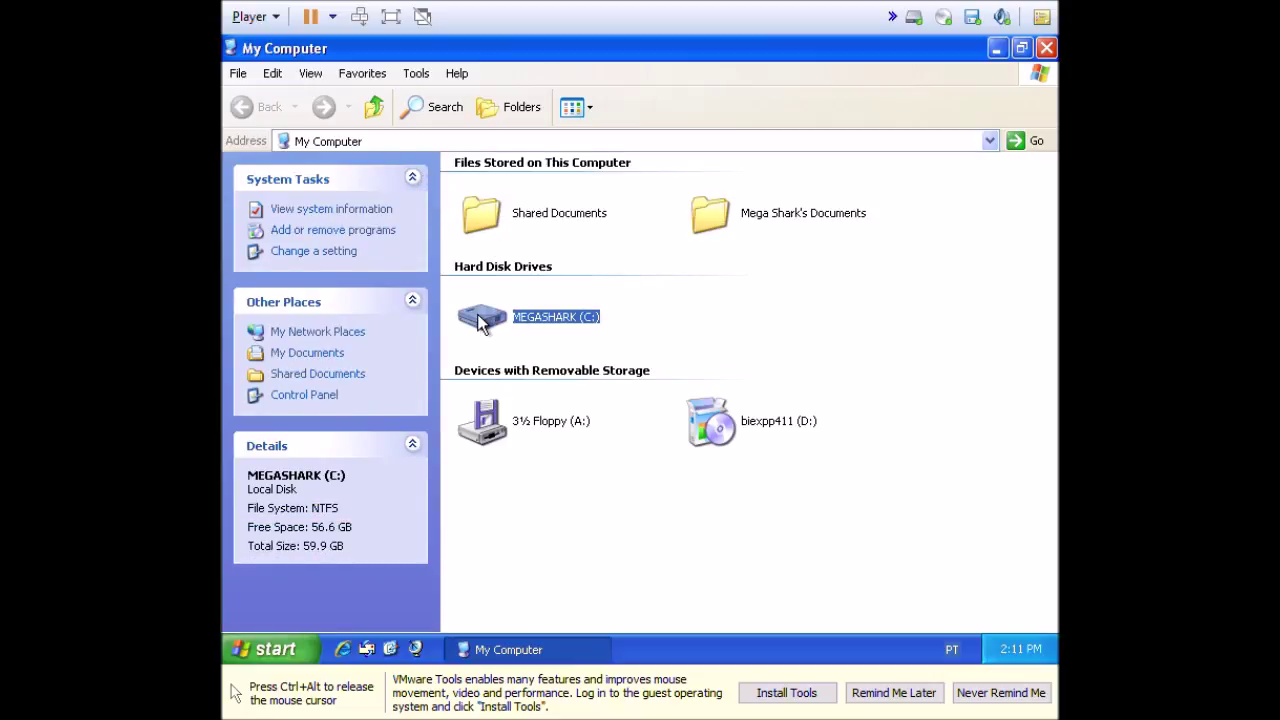
Close My Computer, clear the desktop icon selection, and release the mouse cursor from the virtual machine.
click(1046, 48)
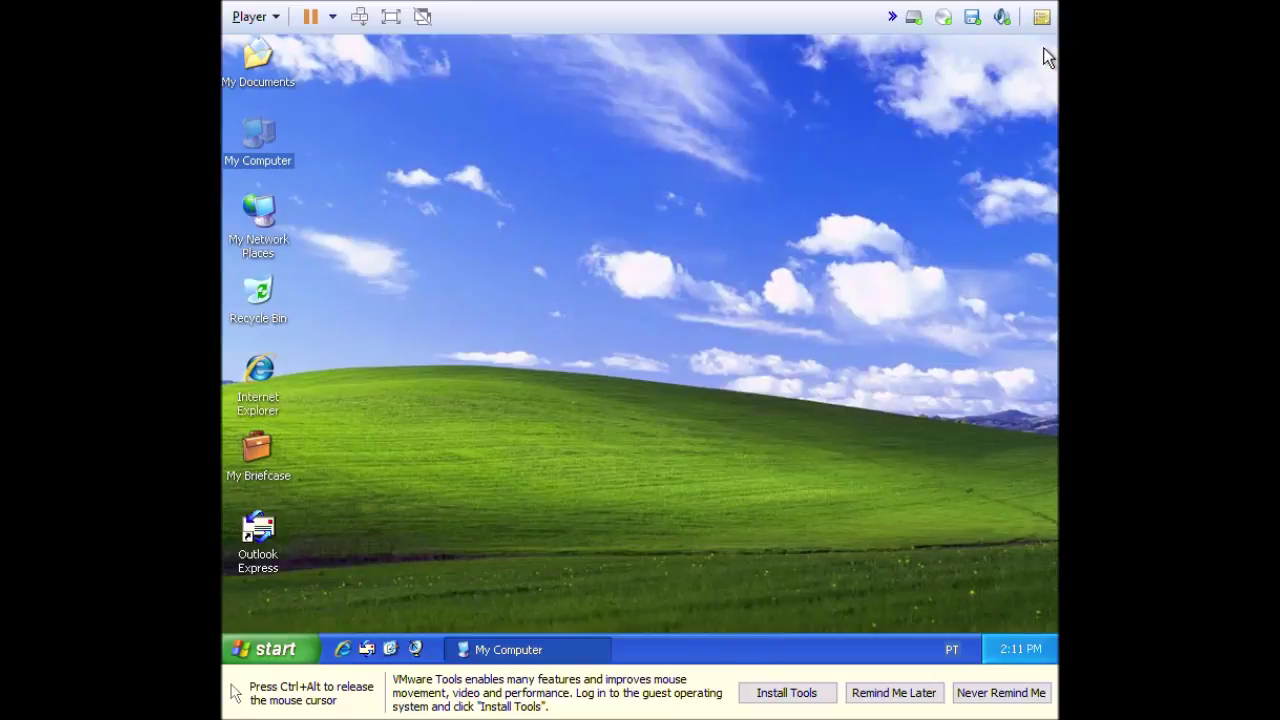
click(719, 247)
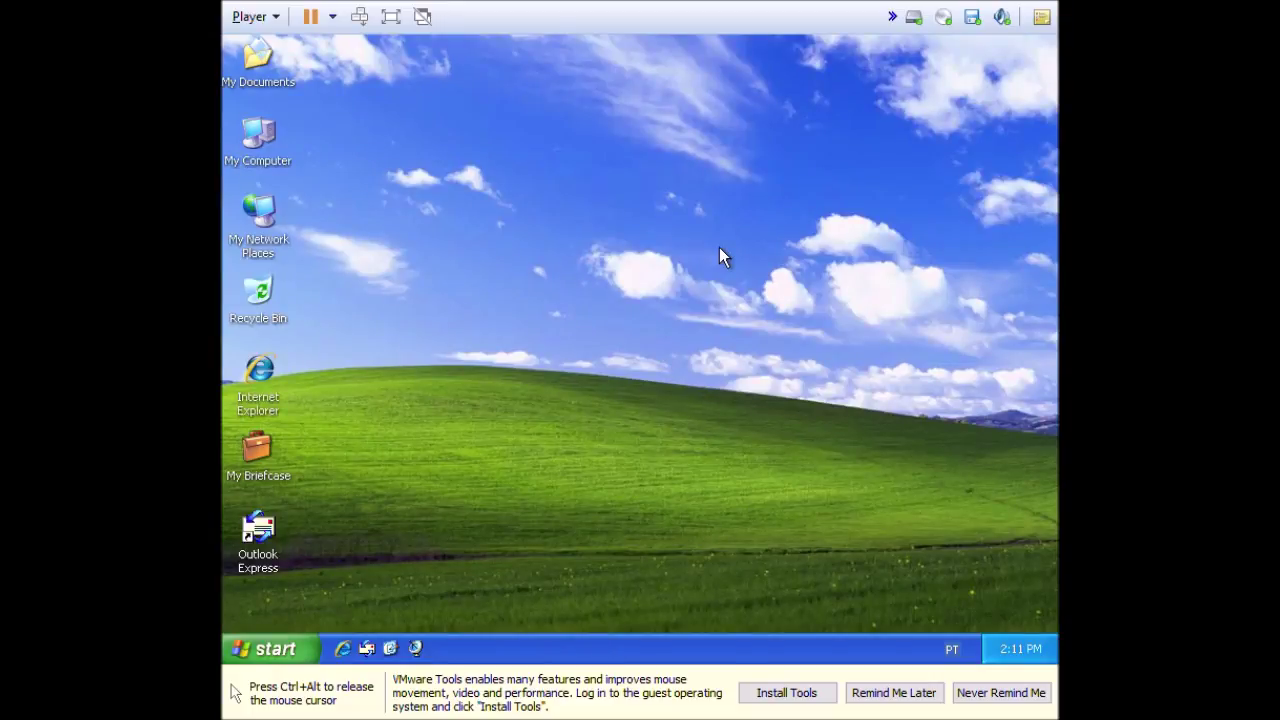
key(ctrl+alt)
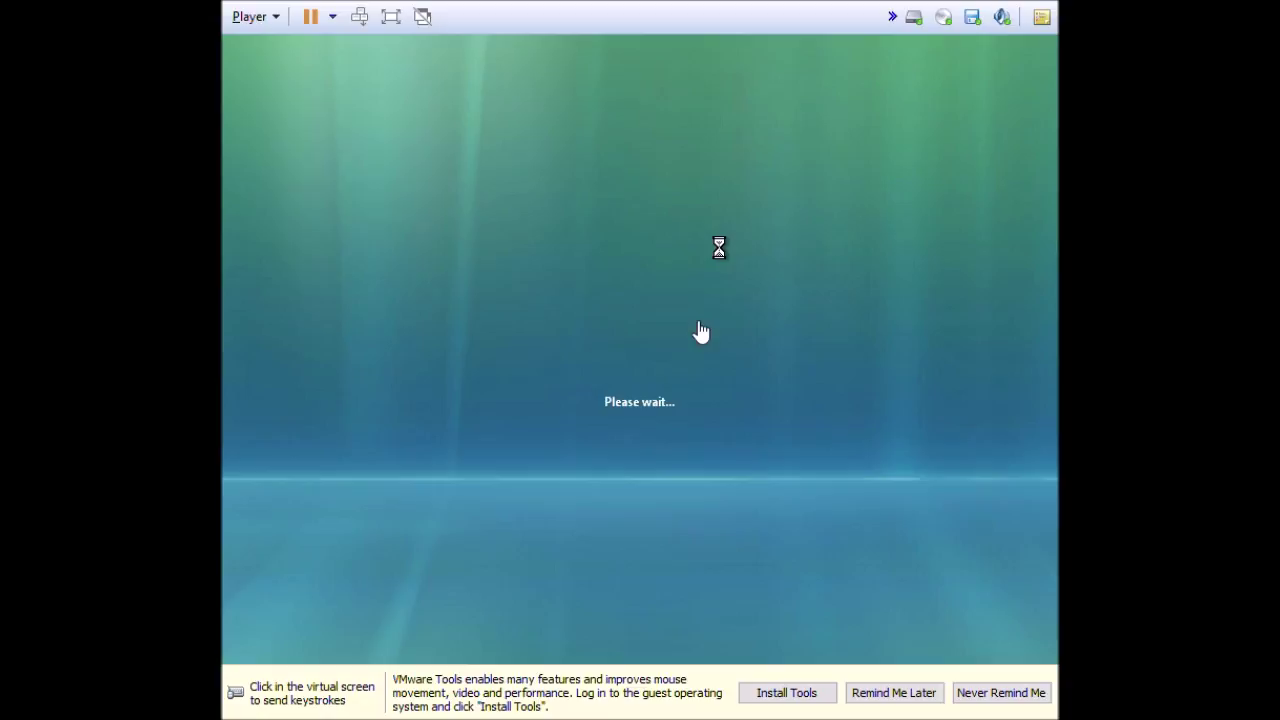
Accept the Windows Vista license terms and choose Disk 0 Partition 1 MEGASHARK (C:) for installation, agreeing to move previous Windows files to Windows.old.
click(657, 337)
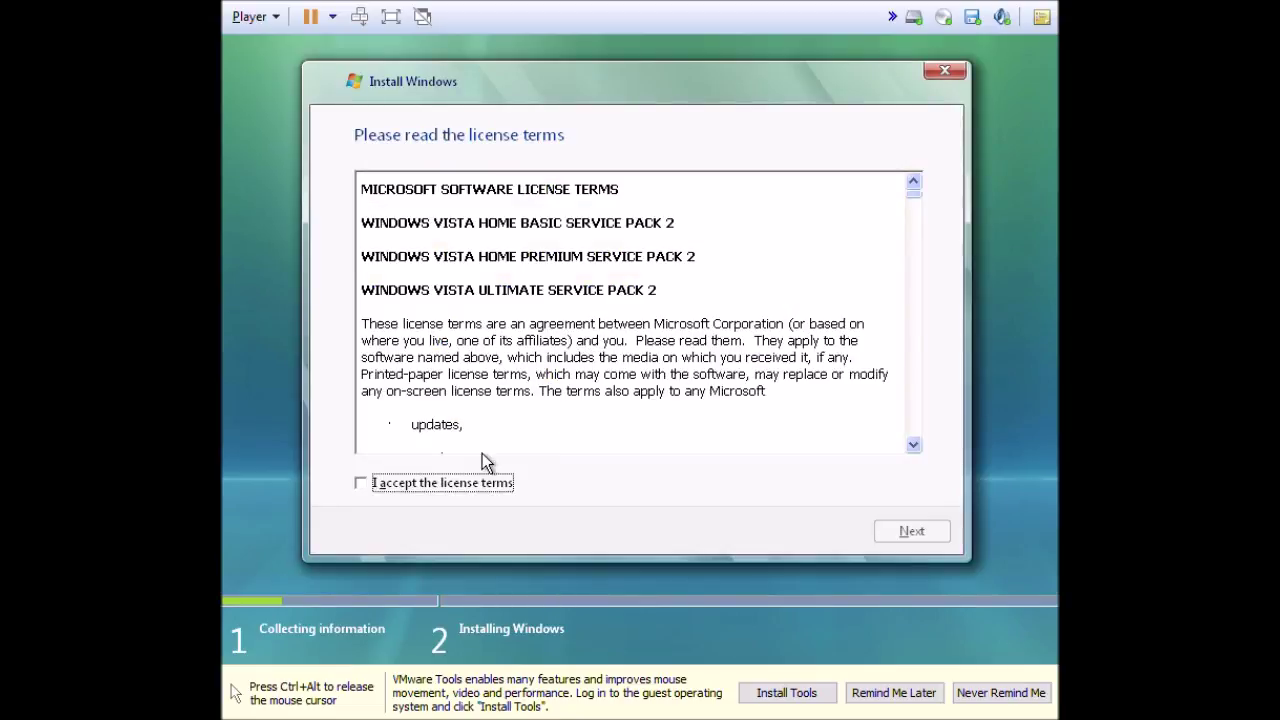
click(458, 483)
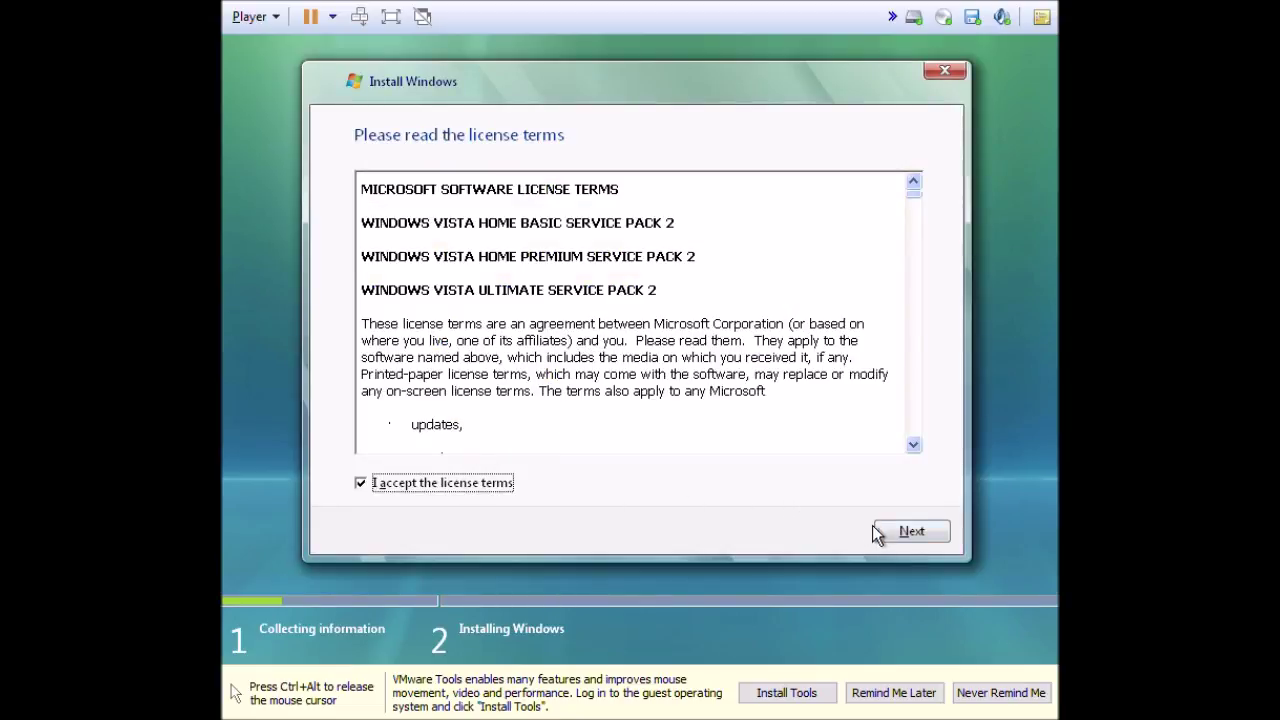
click(911, 533)
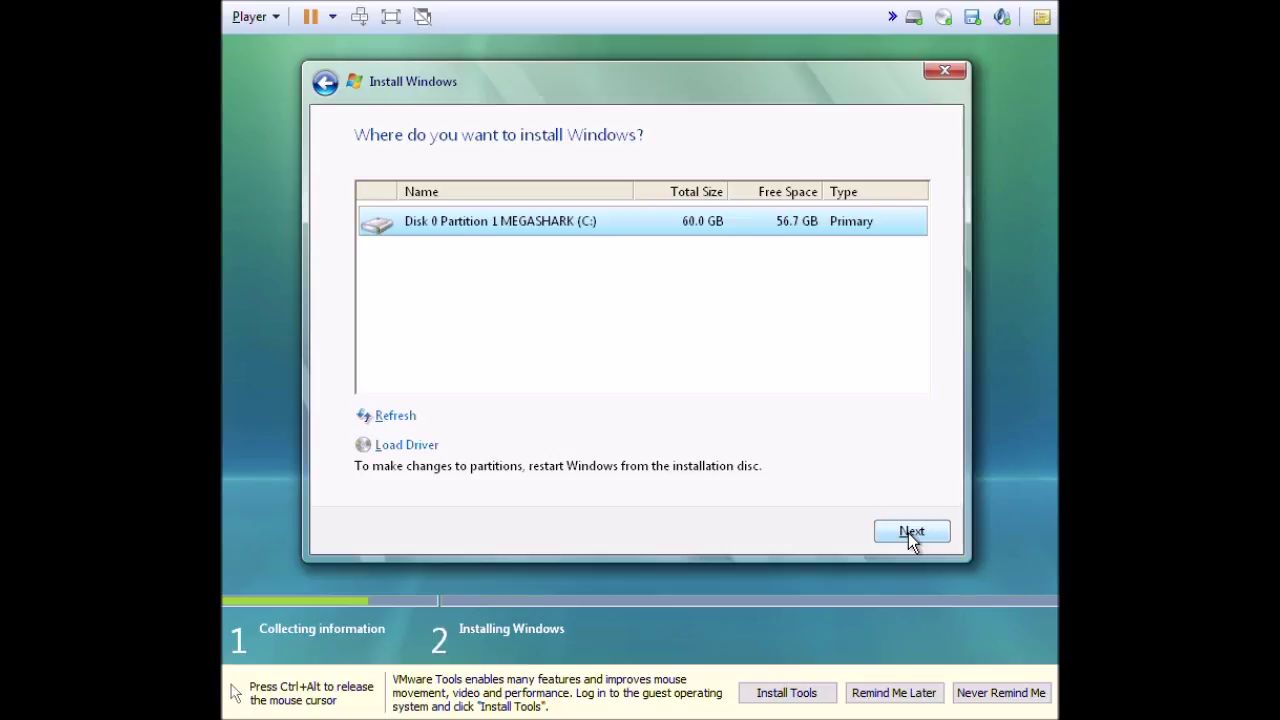
click(912, 535)
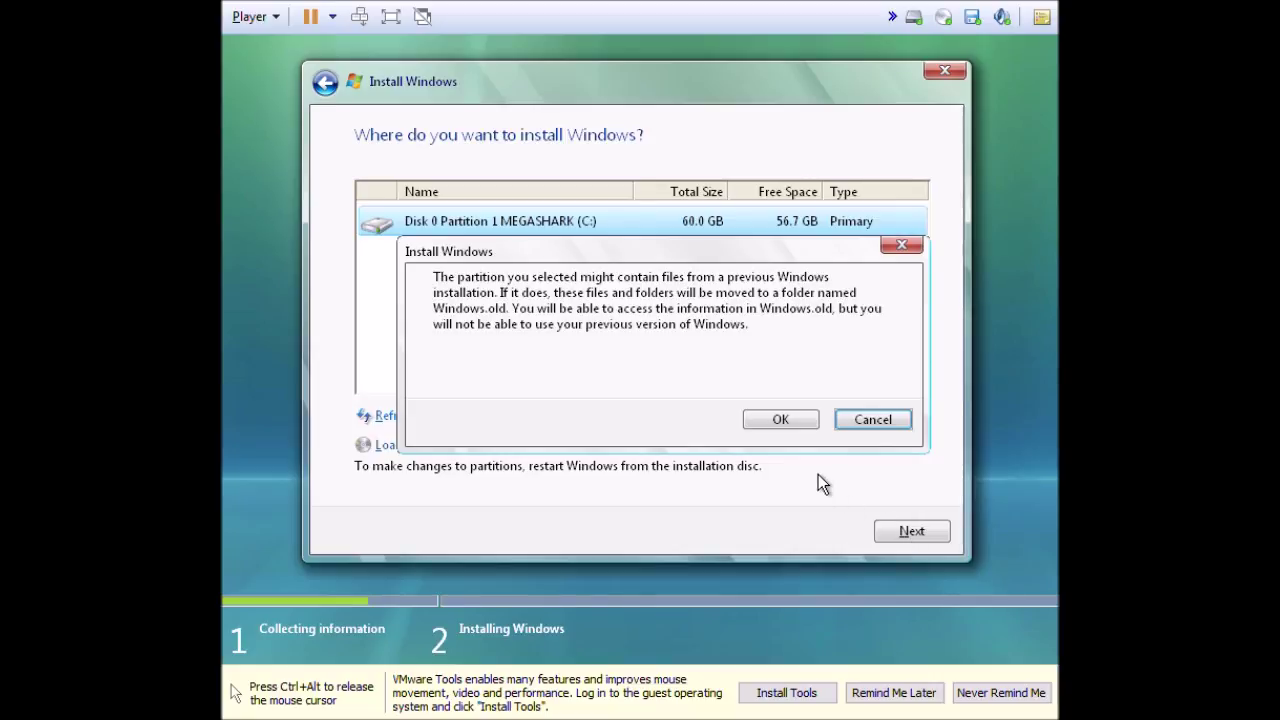
click(780, 419)
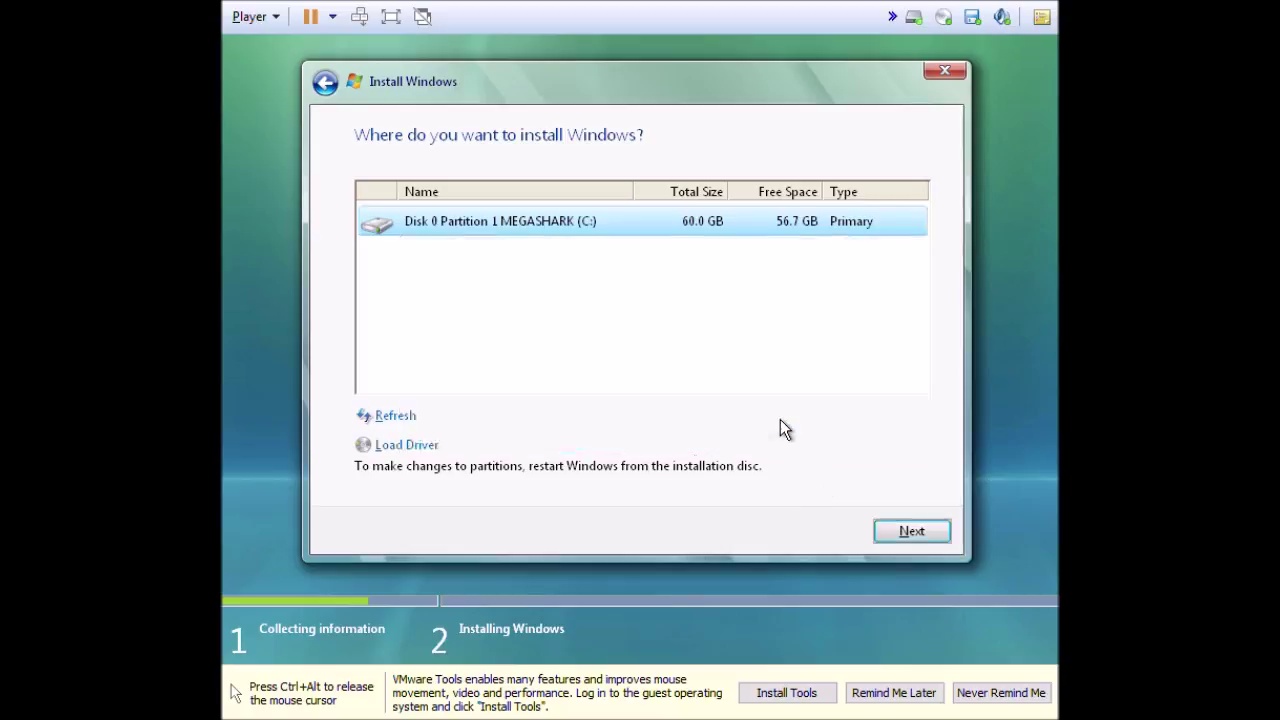